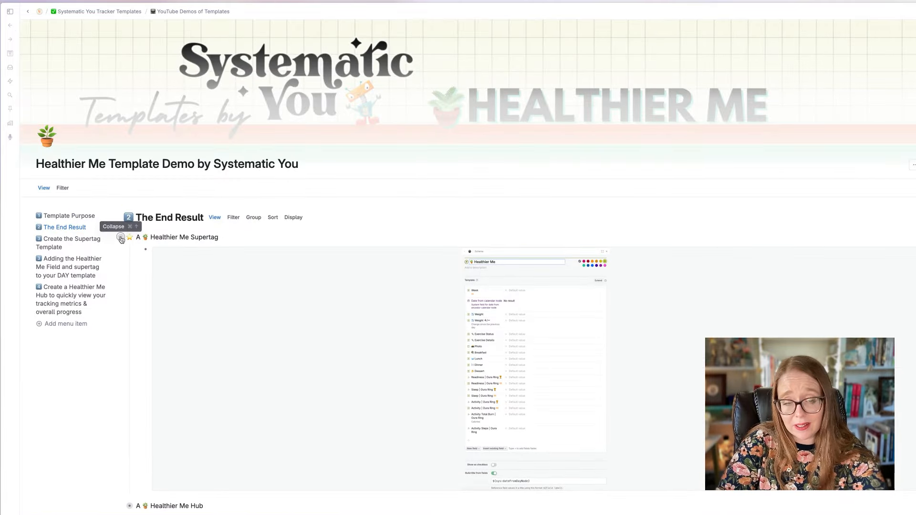
Review the Healthier Me Supertag and Healthier Me Hub examples in The End Result section.
click(121, 238)
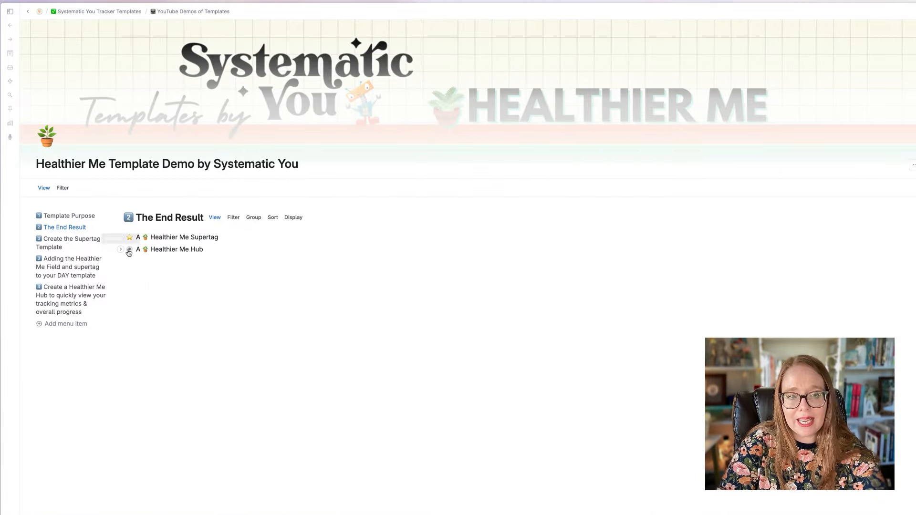
click(130, 249)
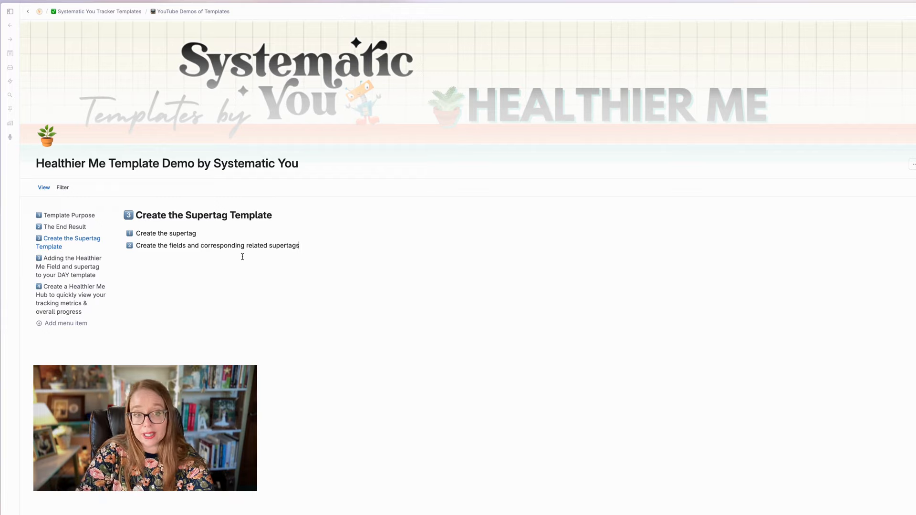
click(86, 228)
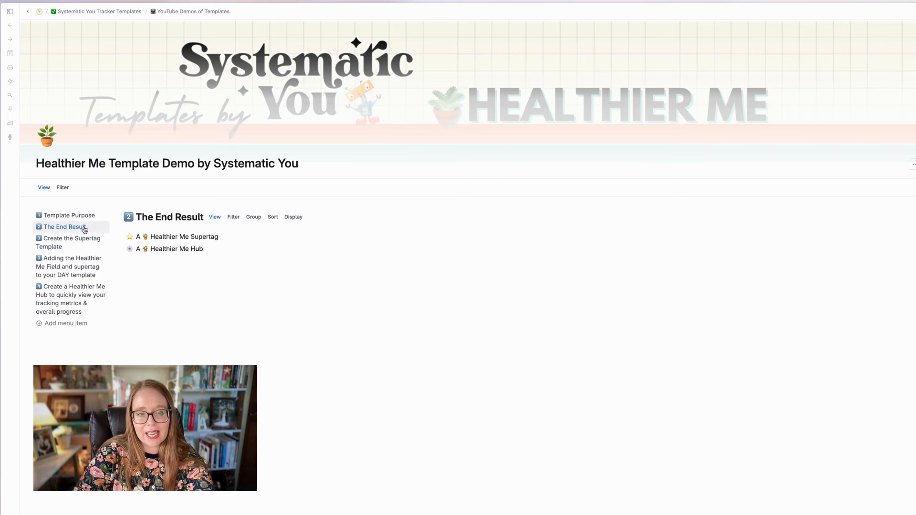
click(120, 248)
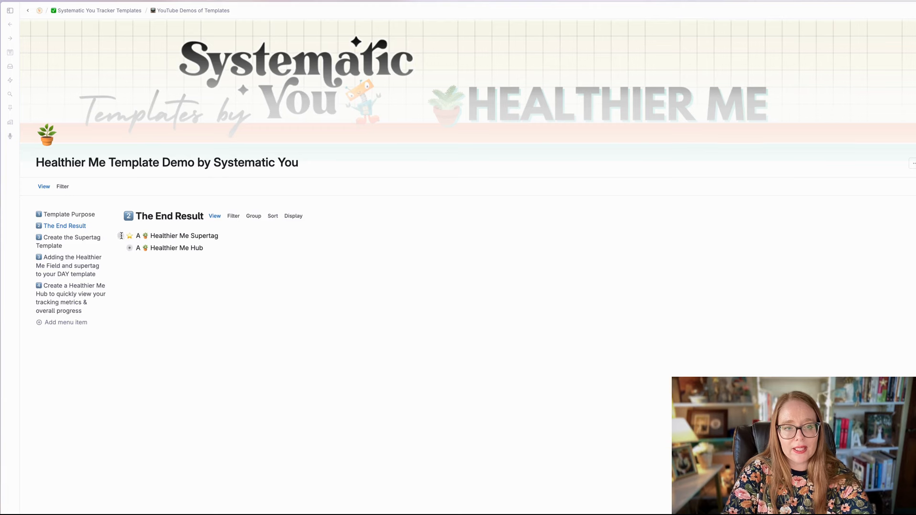
Open the Healthier Me Supertag example image in a side-by-side panel and enlarge the interface for reference.
click(121, 236)
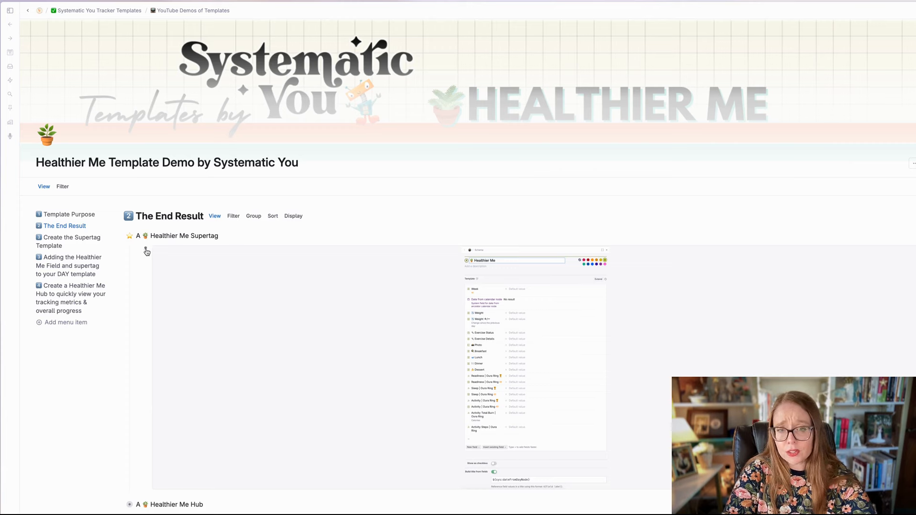
click(145, 249)
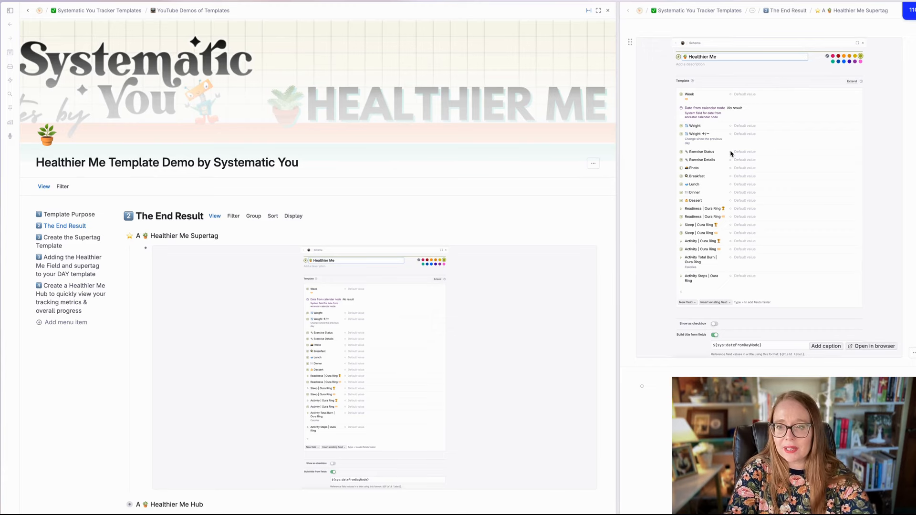
key(ctrl+equal)
key(ctrl+equal)
key(ctrl+equal)
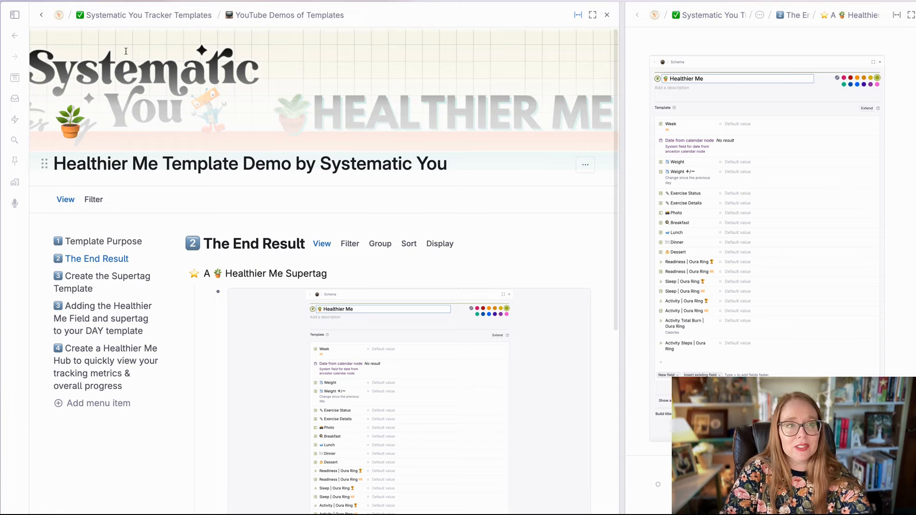
In the Systematic You Templates workspace, check the Schema and open the Today, Thu, Jan 11 page.
click(14, 15)
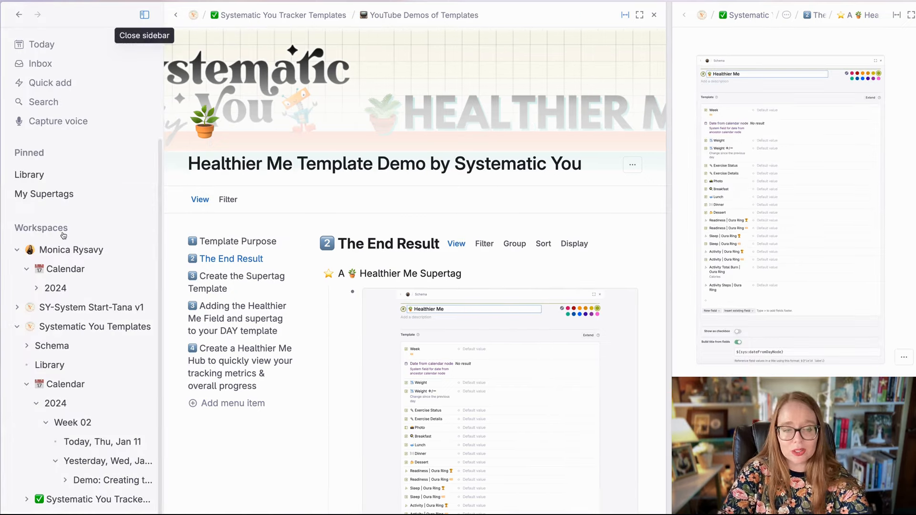
click(18, 249)
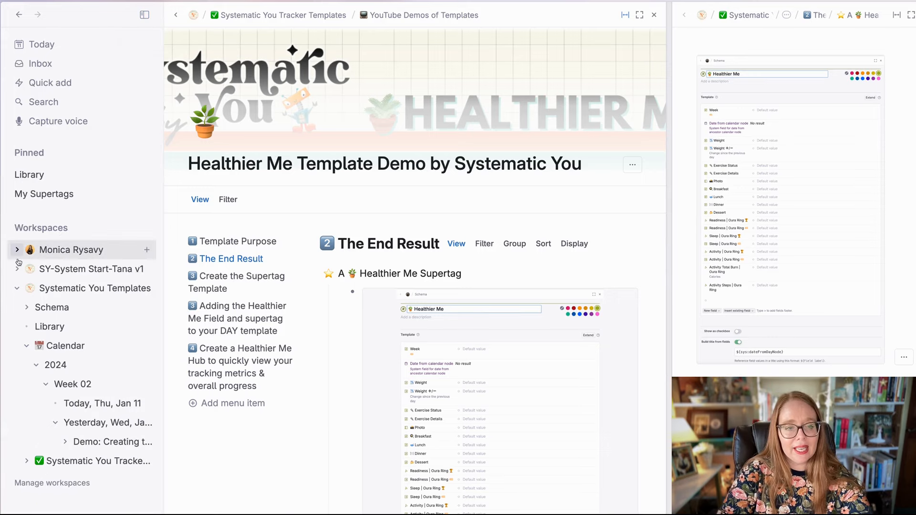
click(17, 288)
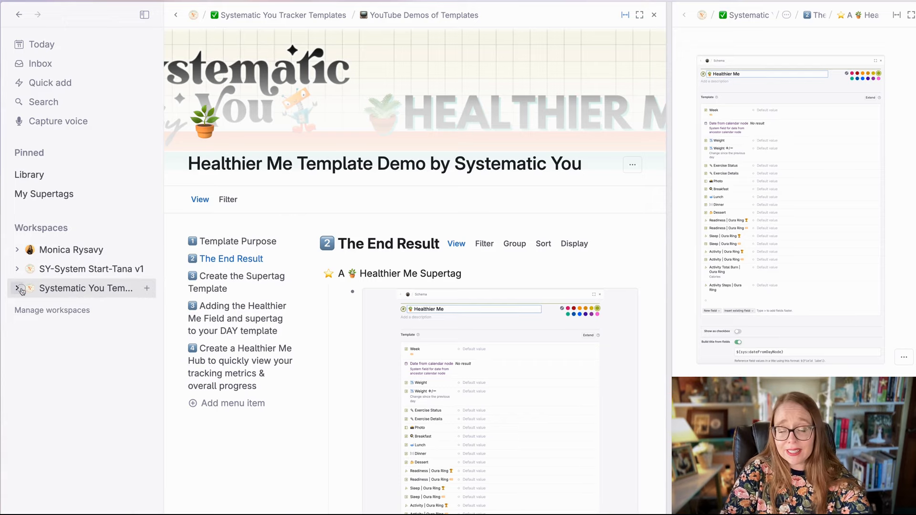
click(18, 288)
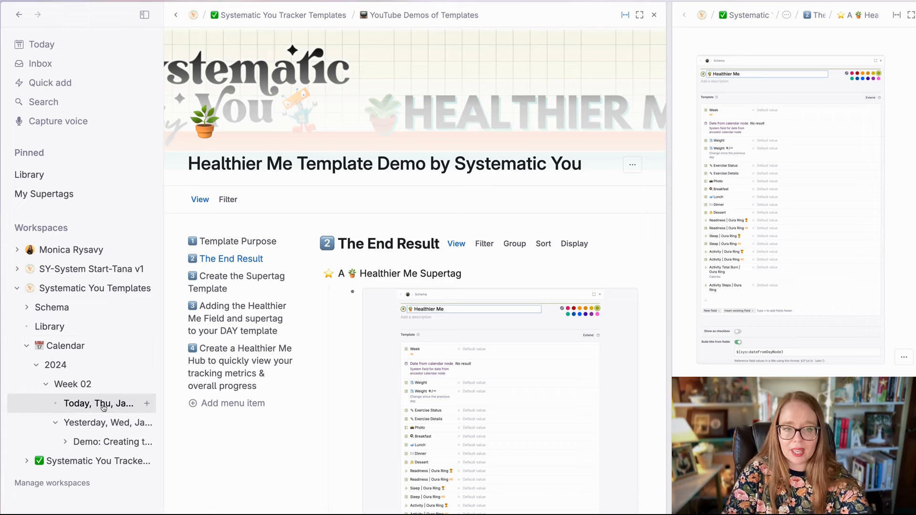
click(103, 406)
click(239, 186)
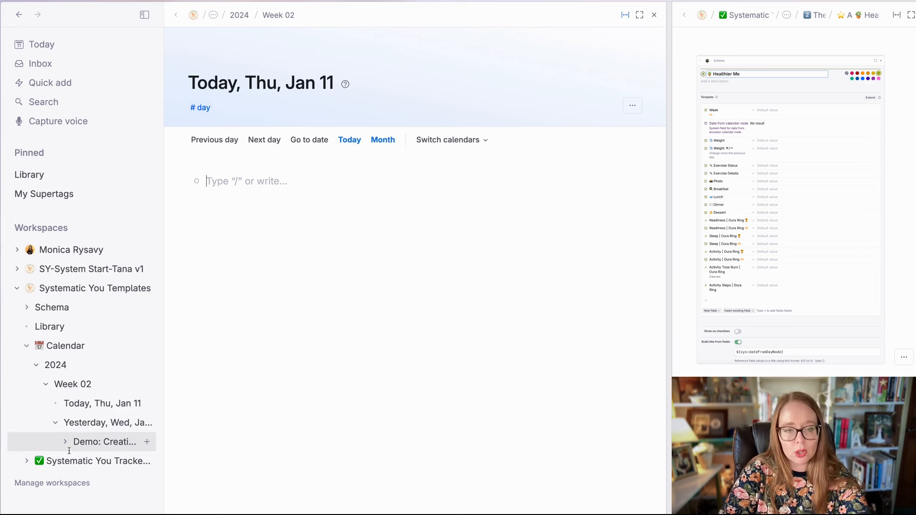
click(55, 309)
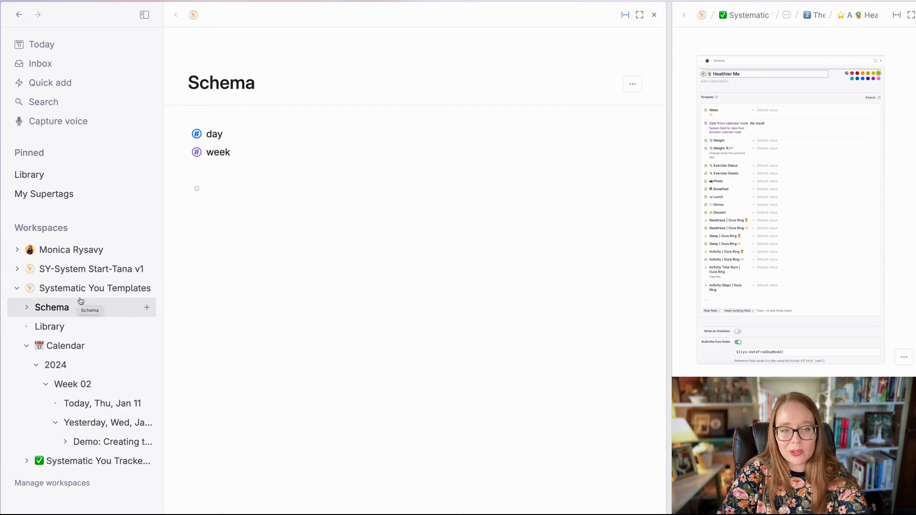
click(97, 408)
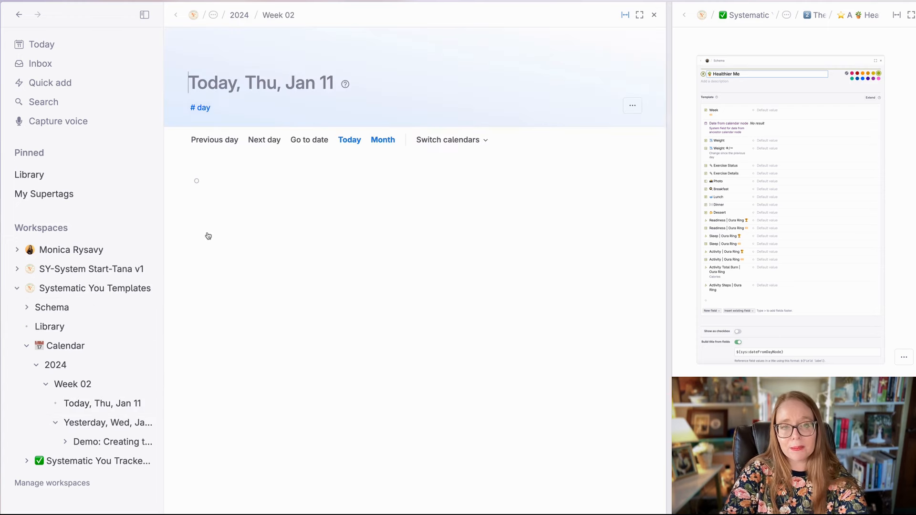
Add a node named Healthier Me to today's page and open it.
click(234, 181)
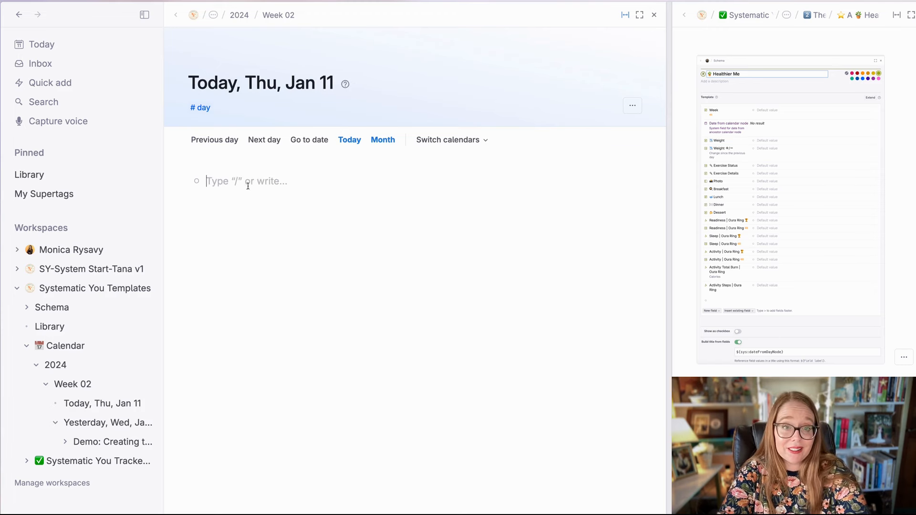
text(Healthier Me)
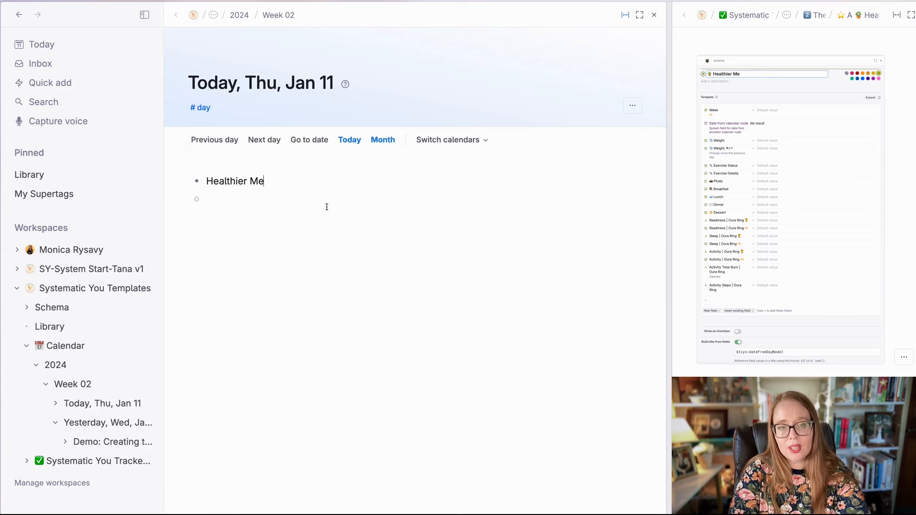
click(196, 181)
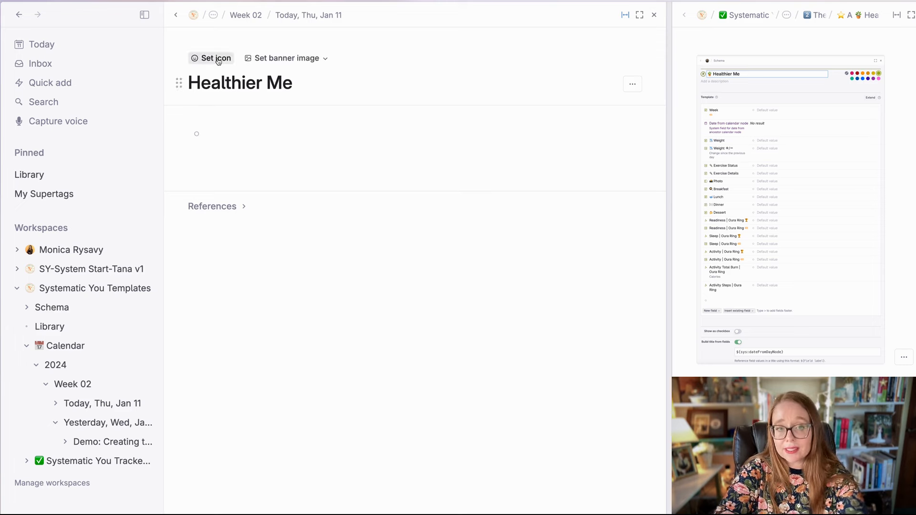
Try placing a potted-plant emoji directly in front of the Healthier Me title text.
click(197, 82)
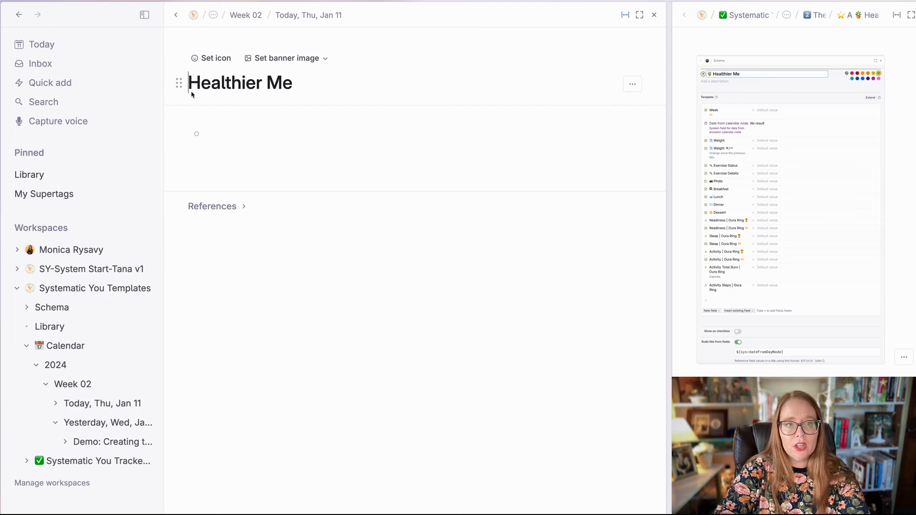
text(🪴)
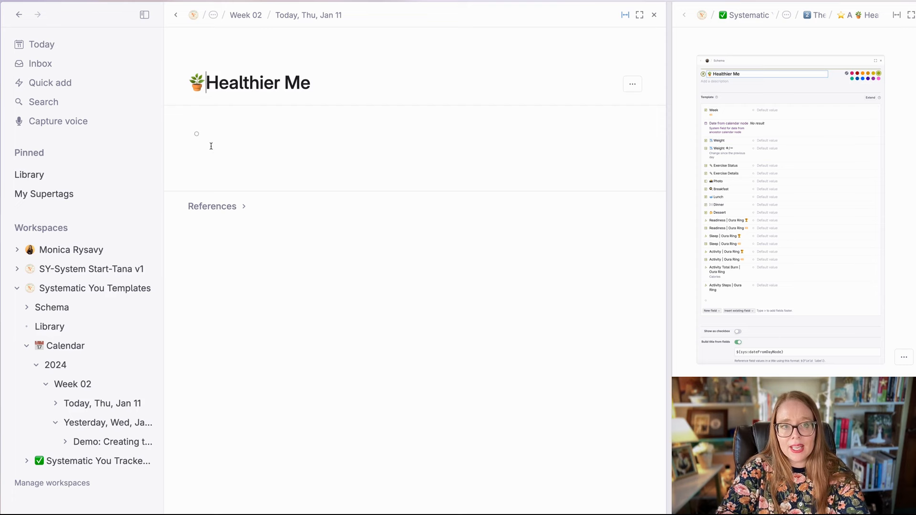
key(shift+Left)
key(super+x)
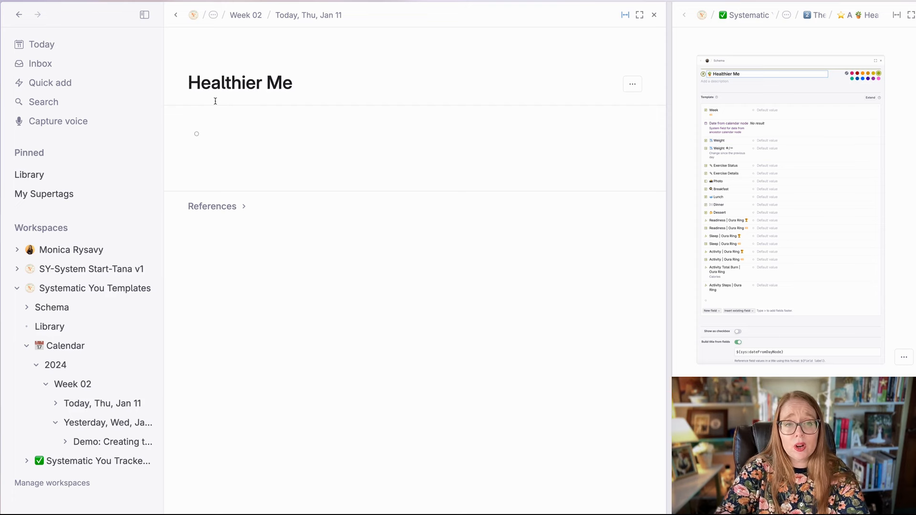
Set the Healthier Me node's icon to the potted plant emoji and return to the day page.
click(211, 60)
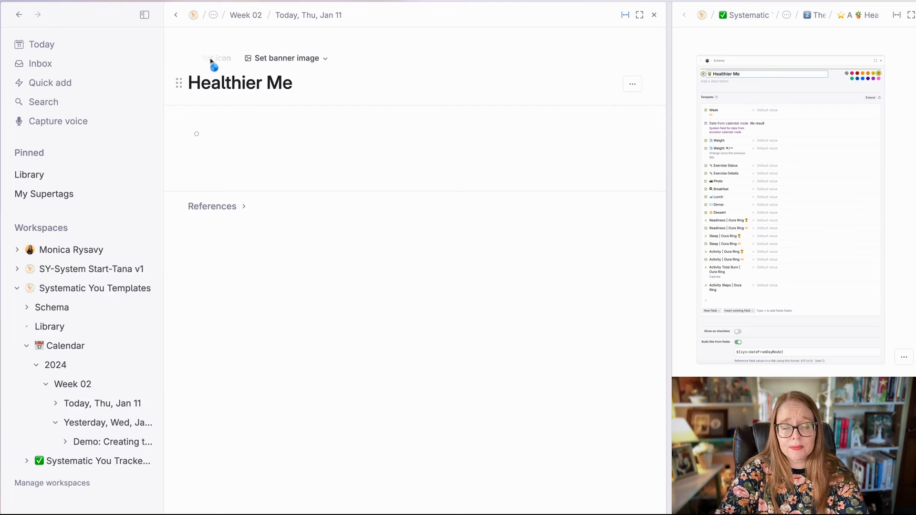
click(292, 61)
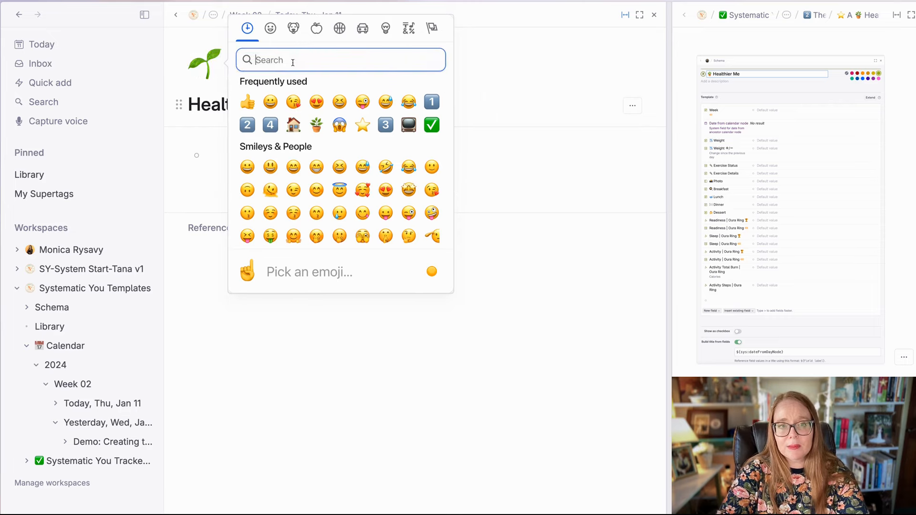
click(315, 126)
click(302, 110)
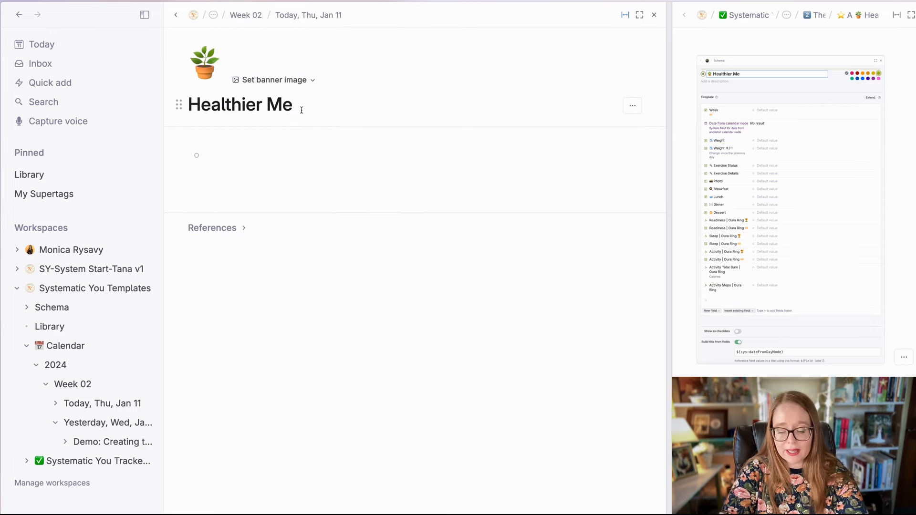
key(super+[)
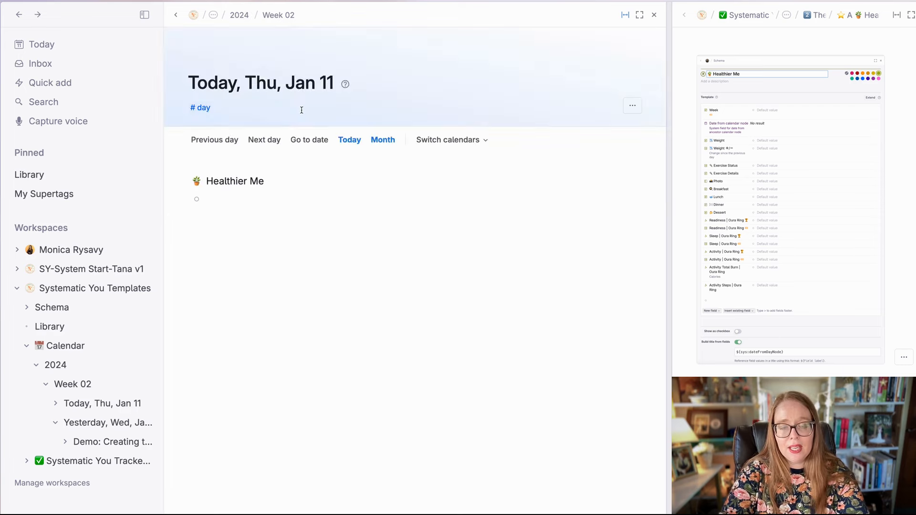
Hide the sidebar and convert the Healthier Me node to a supertag.
click(269, 180)
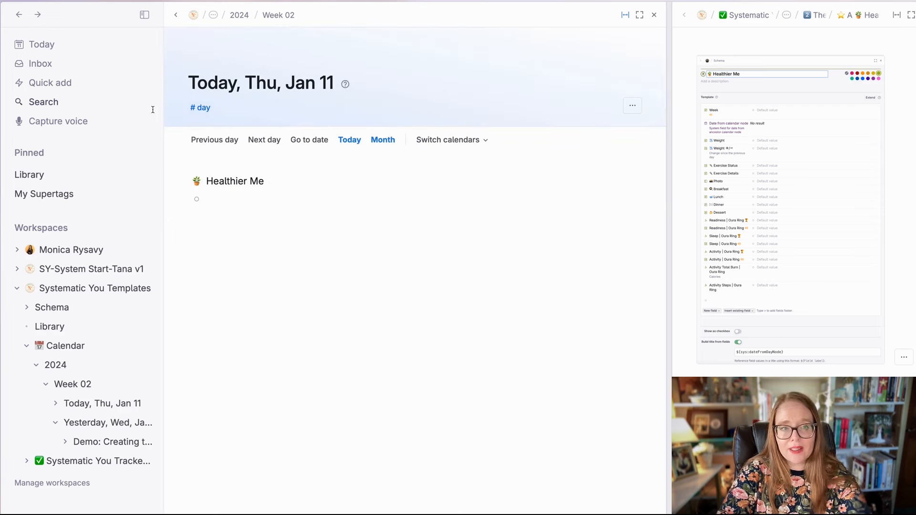
click(144, 15)
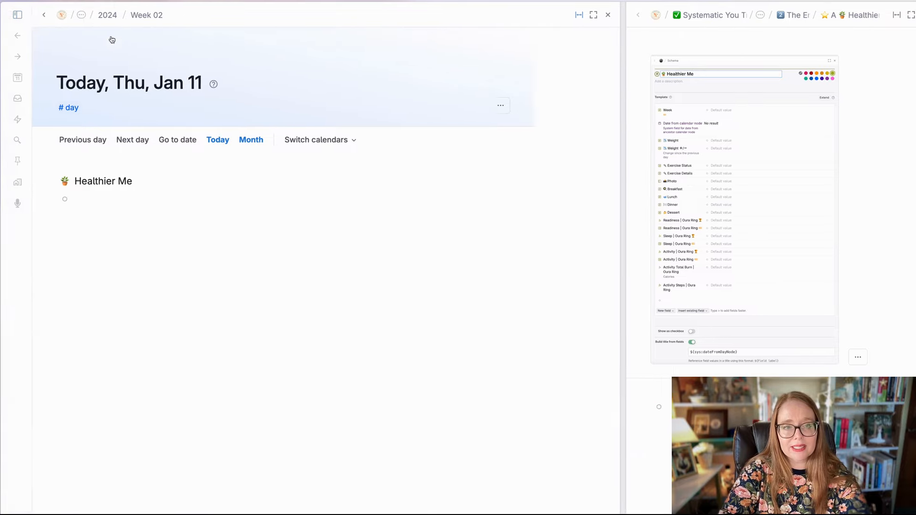
click(152, 183)
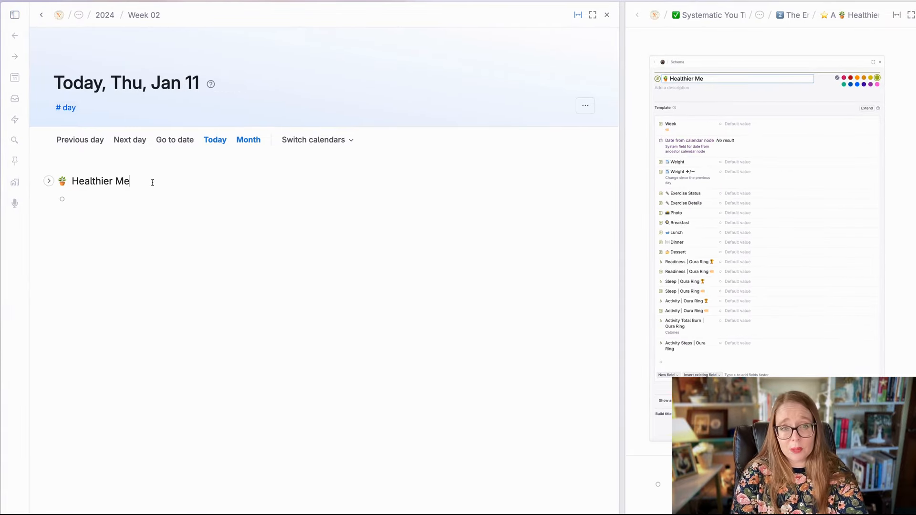
key(ctrl+a)
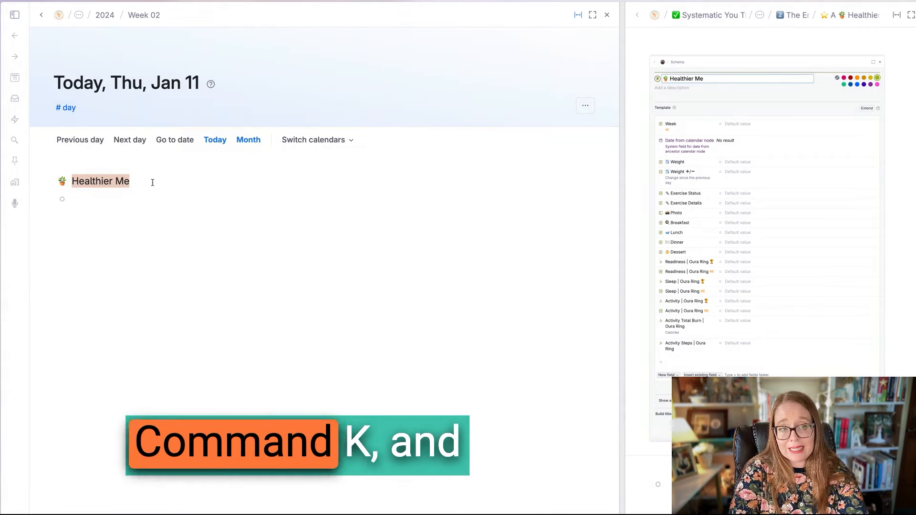
key(super+k)
text(cover)
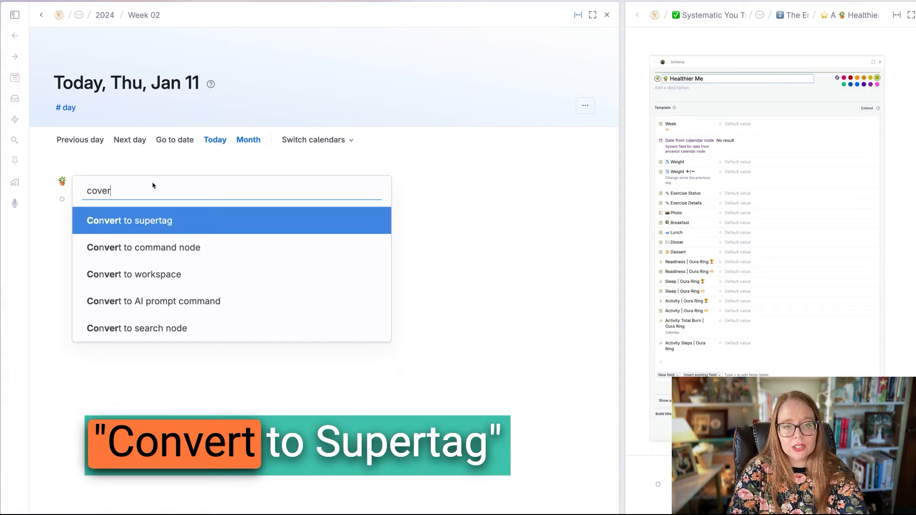
key(Return)
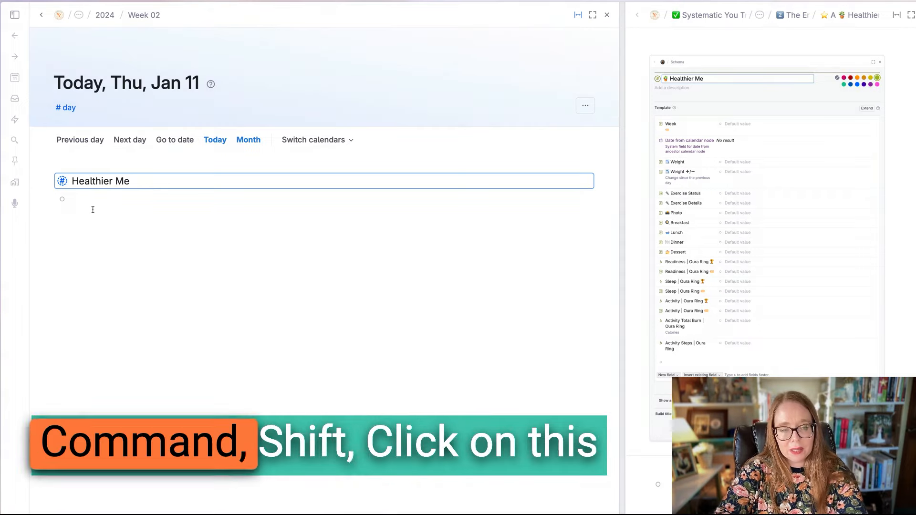
View the new Healthier Me supertag's configuration and its supertag page beside the day page, then close that panel.
shift+super+click(63, 184)
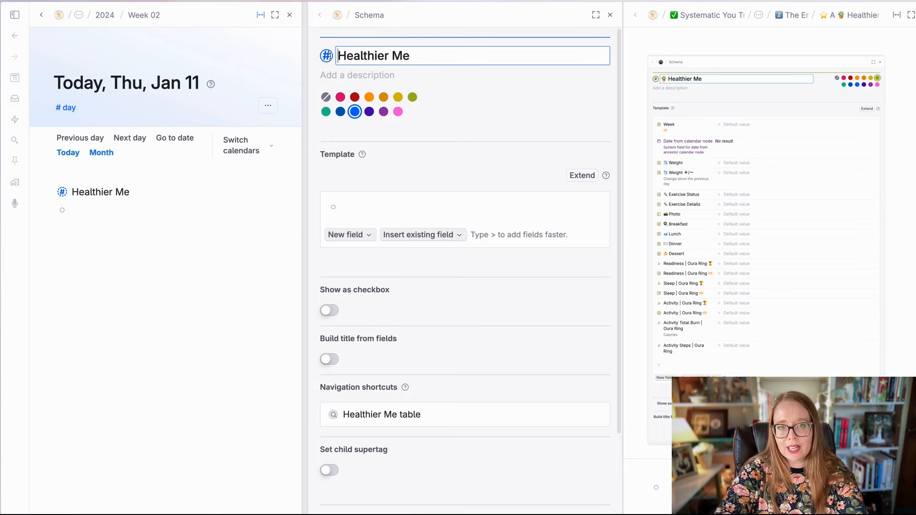
click(326, 58)
click(327, 58)
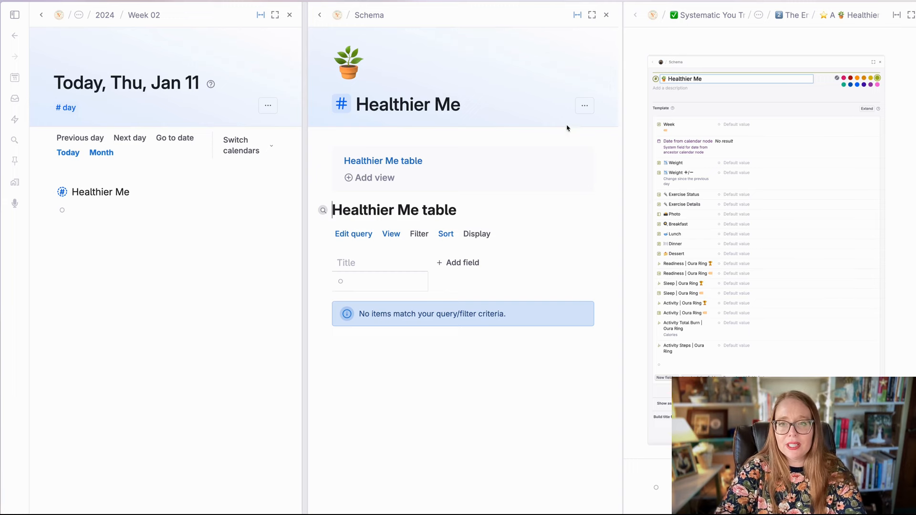
click(606, 16)
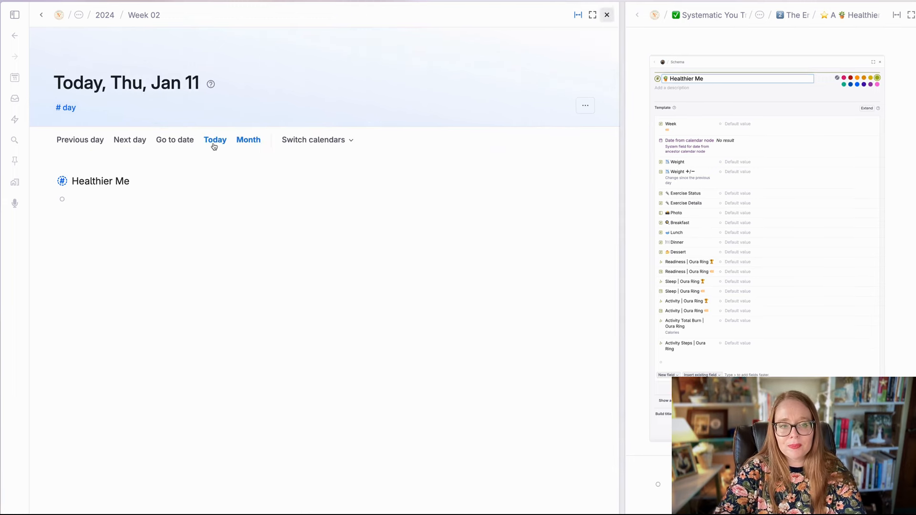
click(69, 199)
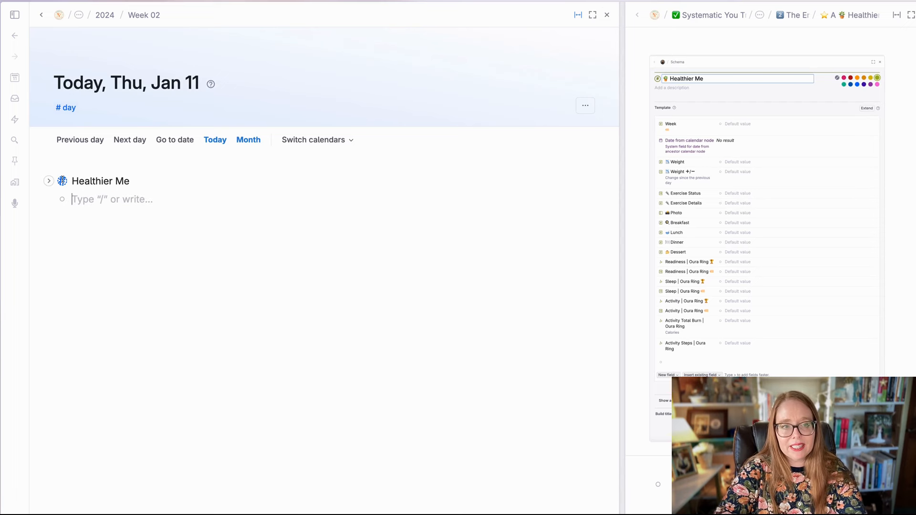
mouse_move(64, 183)
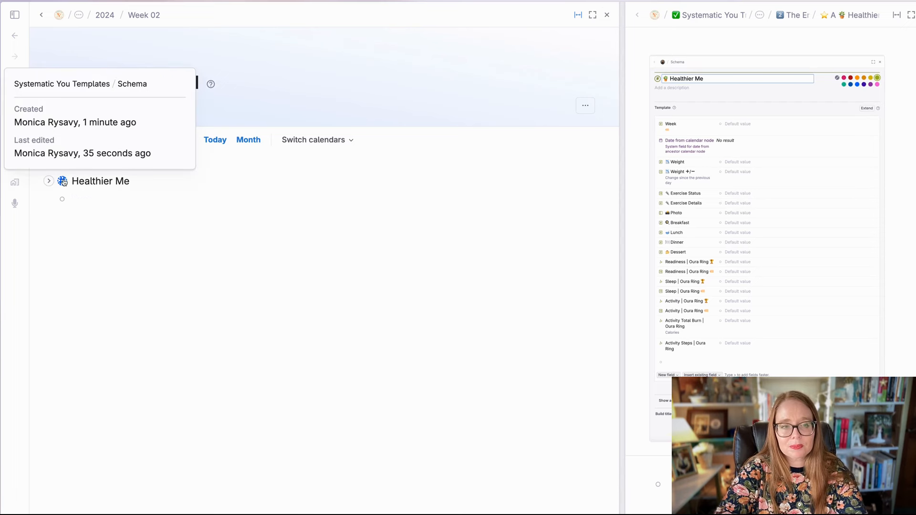
Open the Healthier Me supertag's configuration and add a new blank field to its template.
click(63, 182)
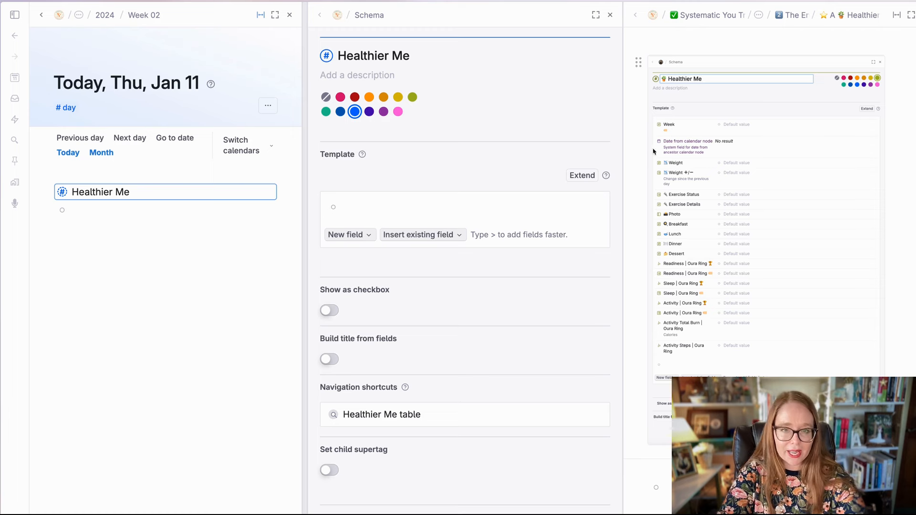
click(403, 204)
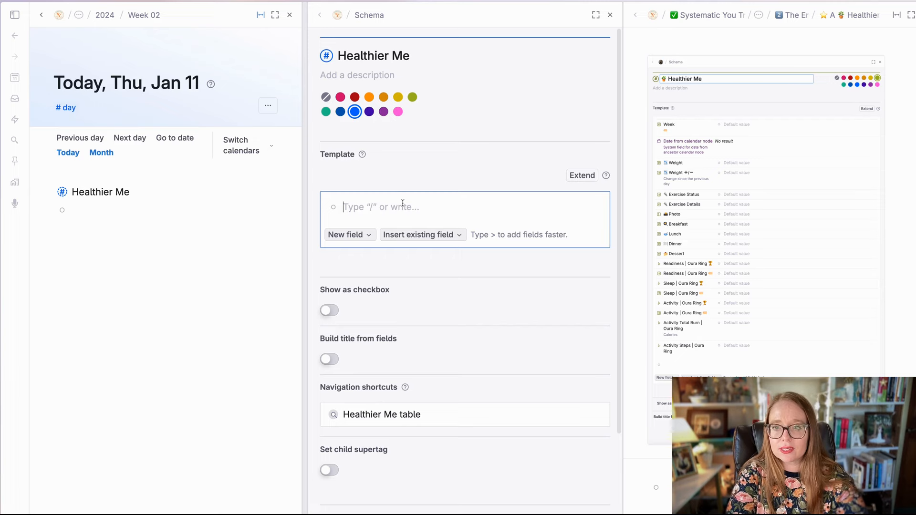
text(>)
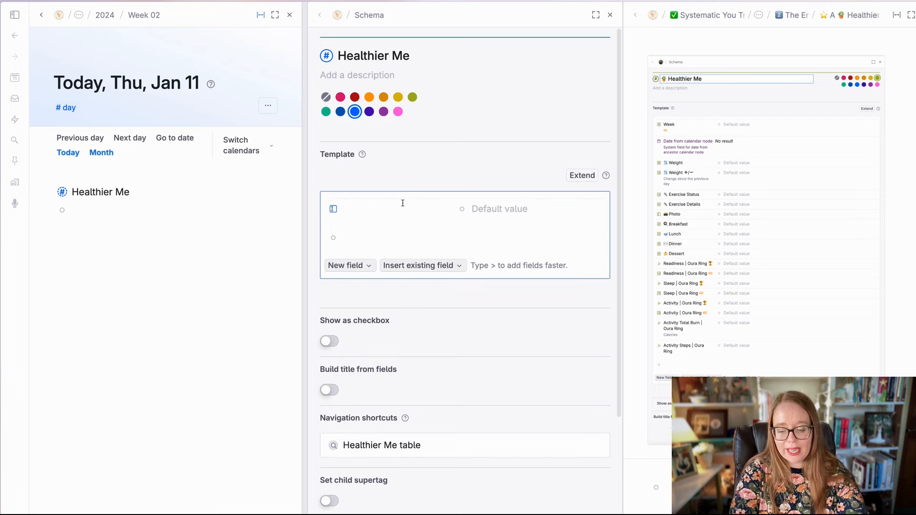
key(BackSpace)
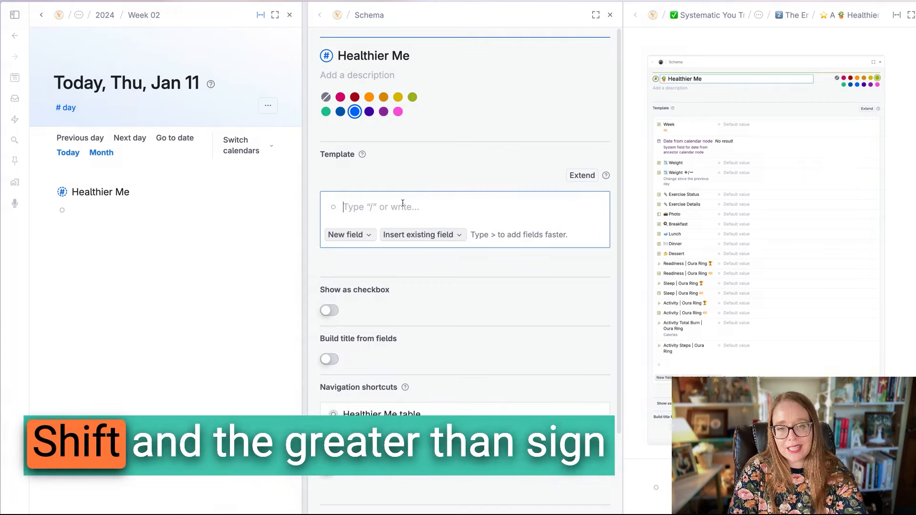
text(>)
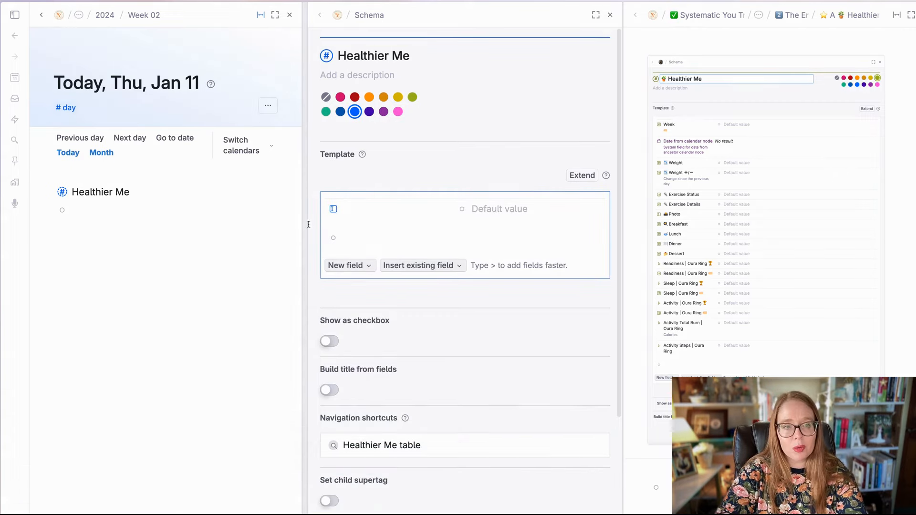
Demonstrate the ">" field shortcut in a node below Healthier Me on the day page, and erase the entry.
click(161, 224)
text(>)
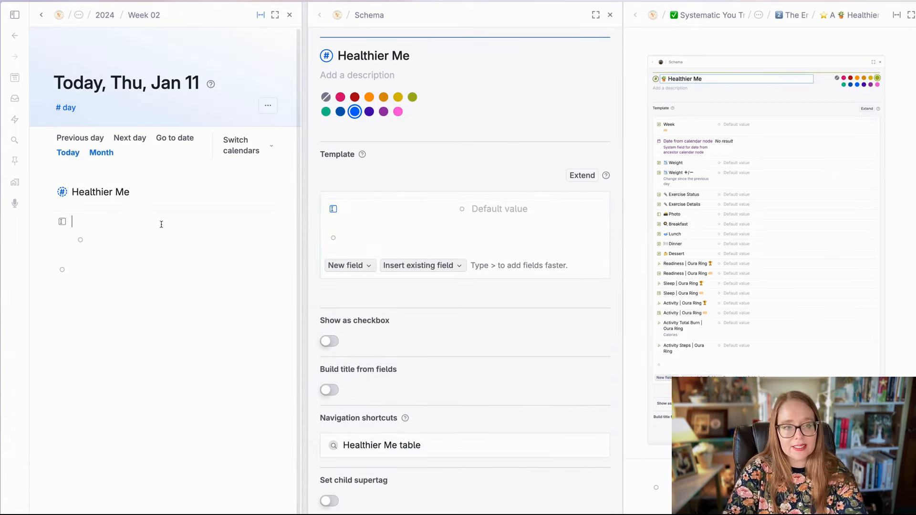
key(BackSpace)
text(")
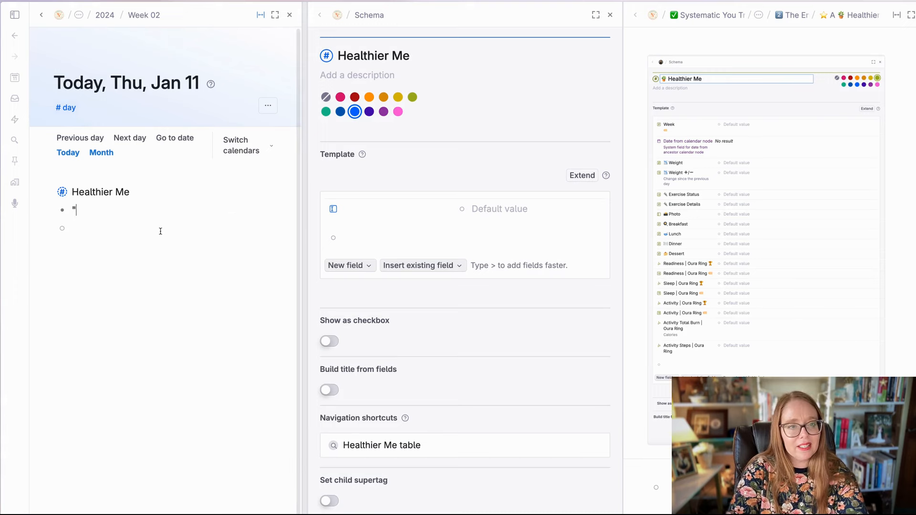
text(>")
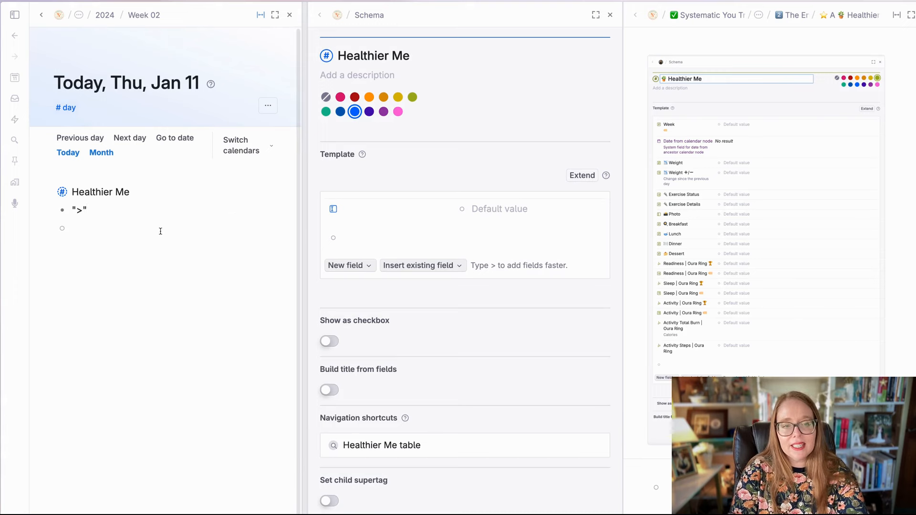
key(ctrl+a)
key(BackSpace)
Name the blank template field Weight and place a 📉 emoji in front of the name.
click(350, 219)
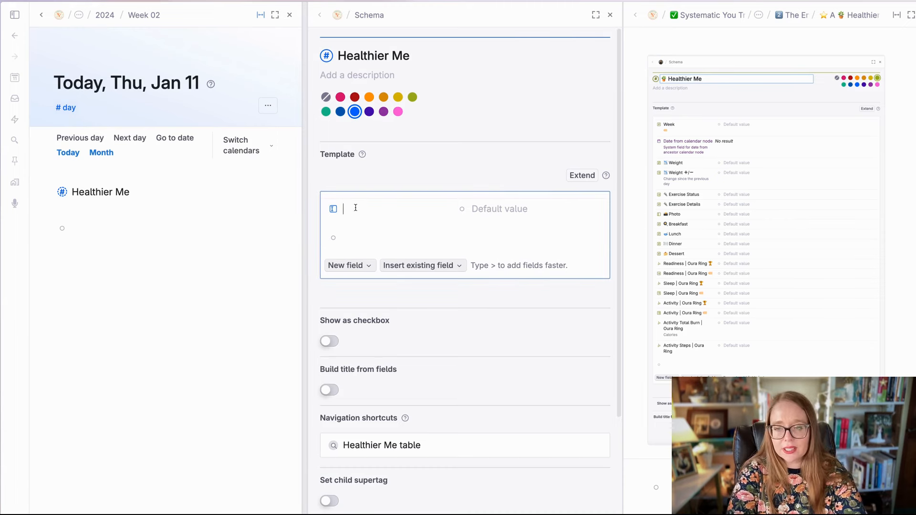
text(Weight)
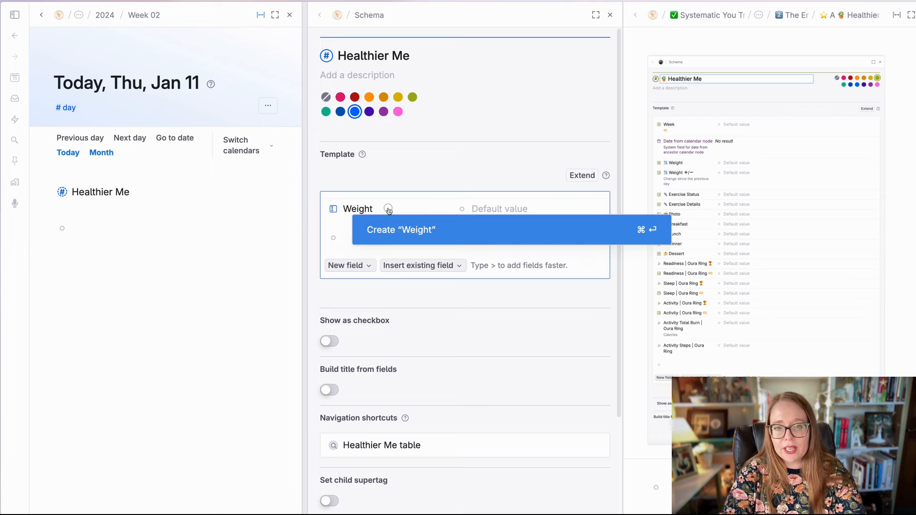
click(389, 211)
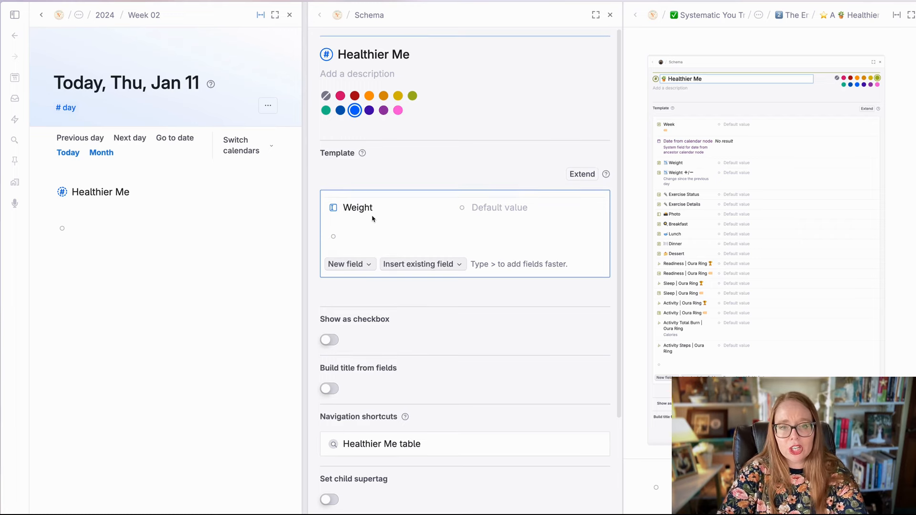
click(387, 214)
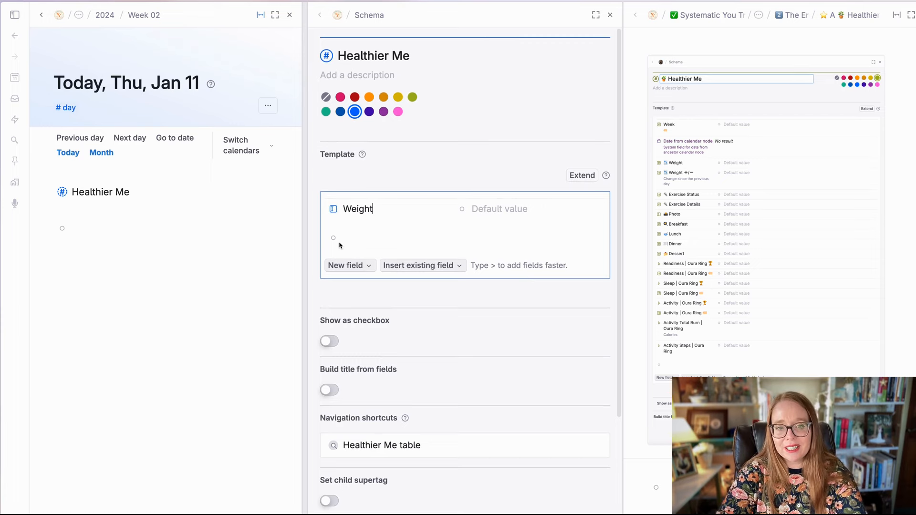
text(📉)
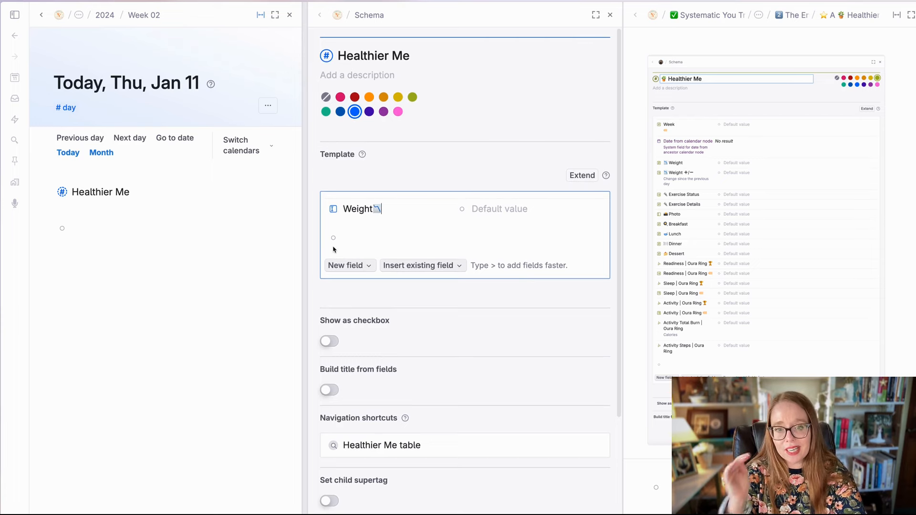
key(shift+Left)
key(super+x)
key(super+Left)
key(super+v)
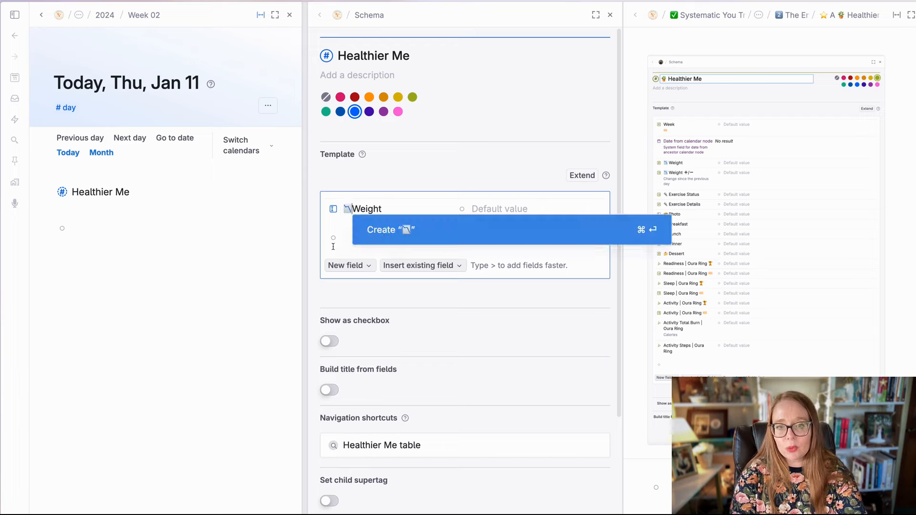
key(Escape)
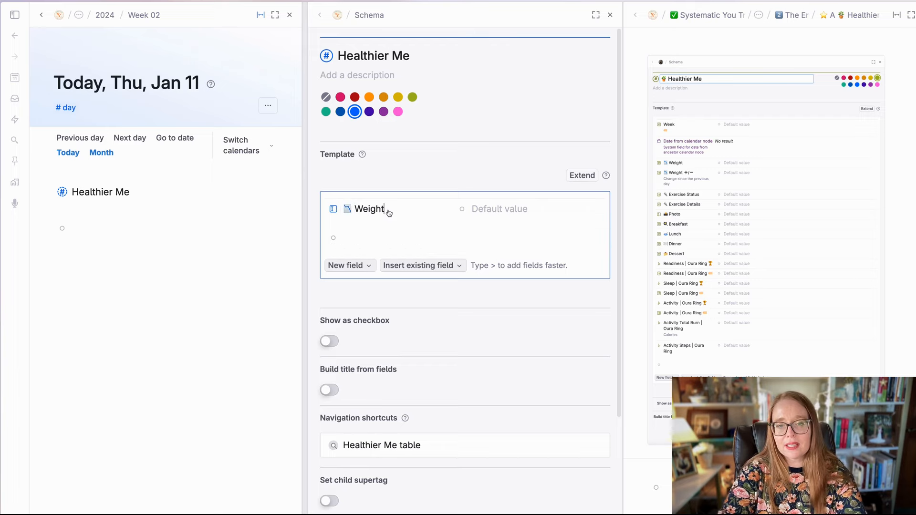
Open the Weight field's configuration and set its field type to Instance.
click(334, 210)
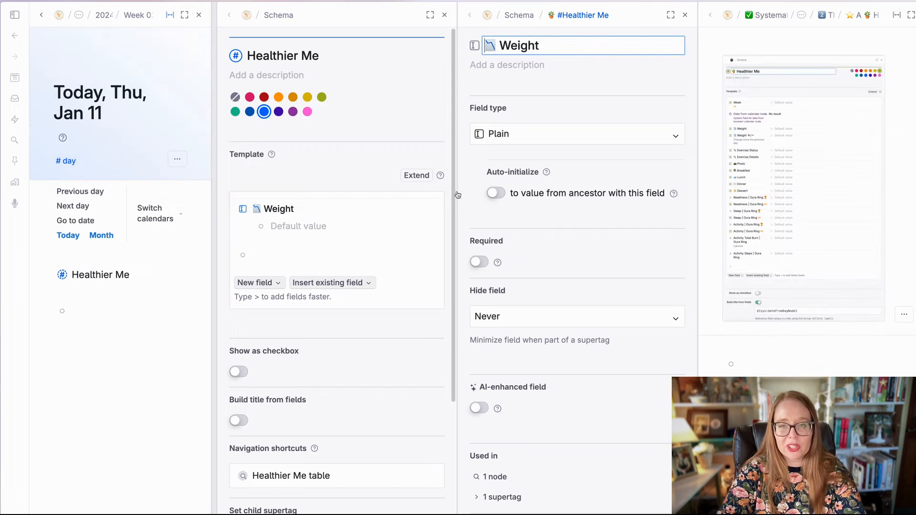
click(546, 135)
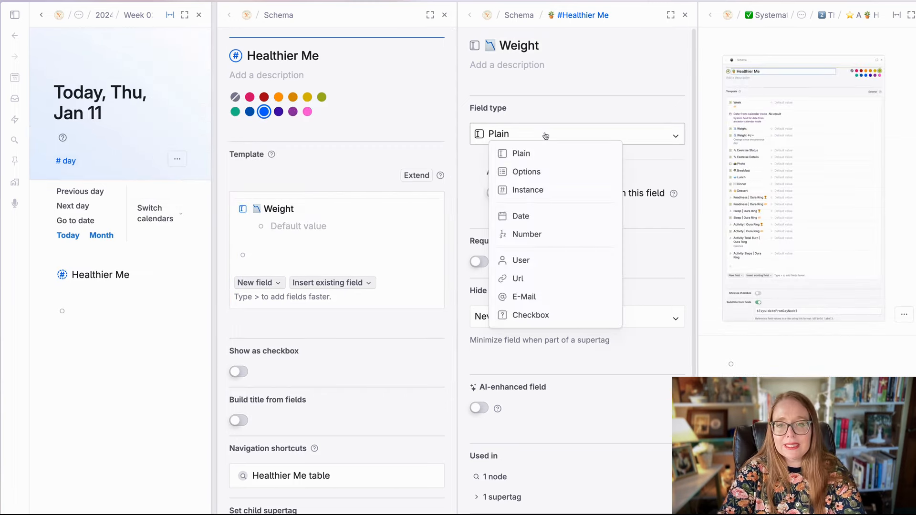
click(550, 189)
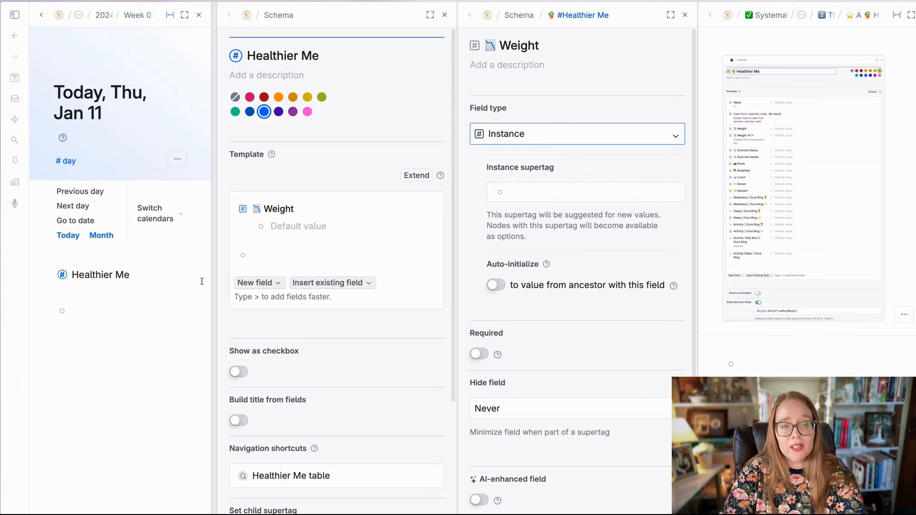
Add a node titled "📉 weight" below Healthier Me on the day page.
drag(160, 284, 153, 284)
click(116, 297)
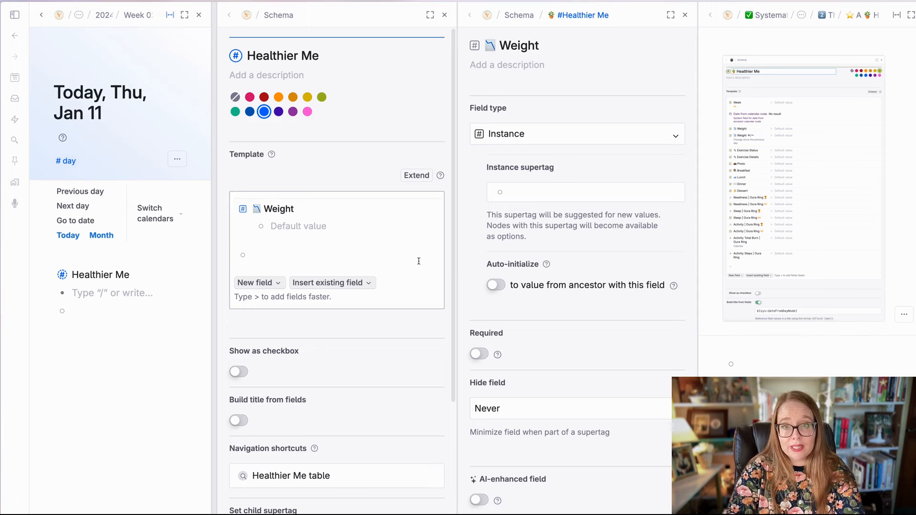
click(548, 50)
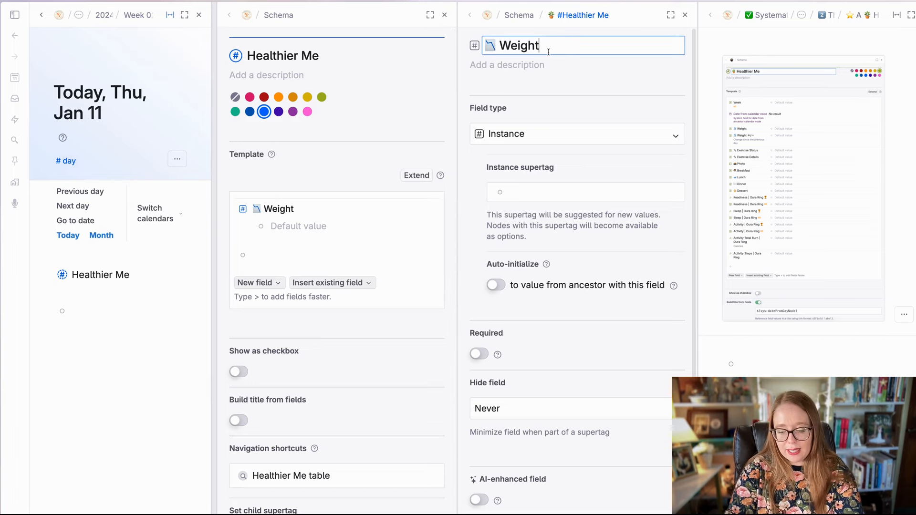
triple_click(548, 50)
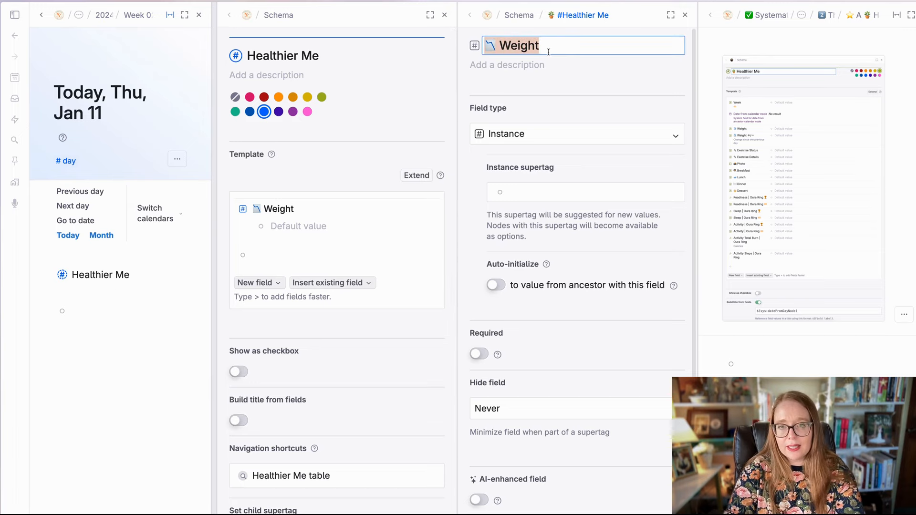
click(102, 284)
text(Weight)
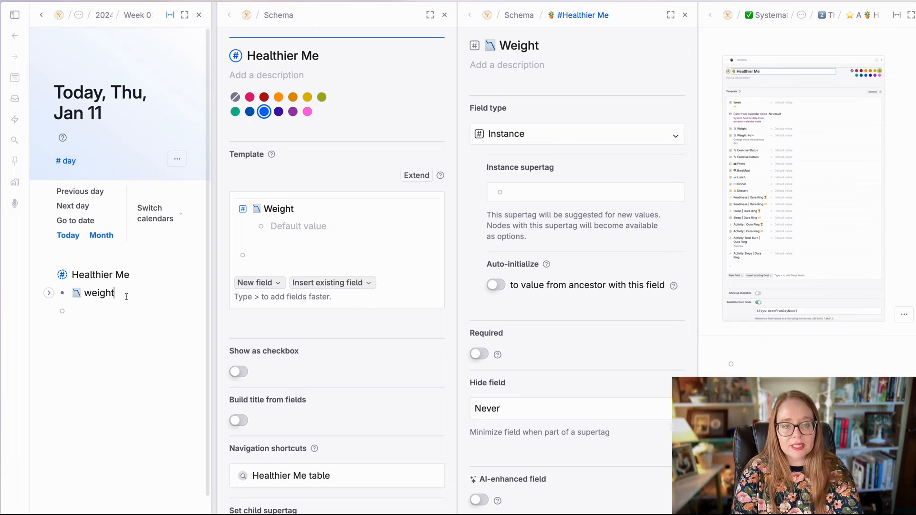
Convert the 📉 weight node on the day page to a supertag.
key(Escape)
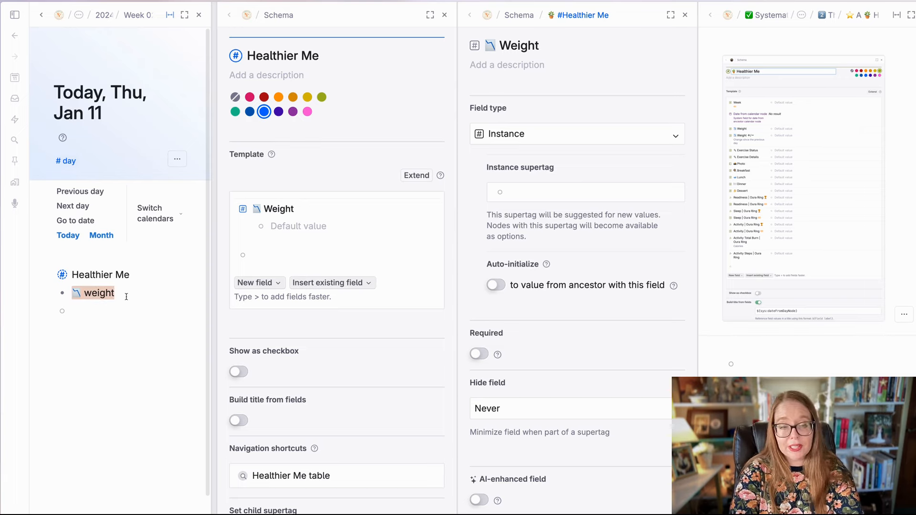
key(ctrl+k)
text(cover)
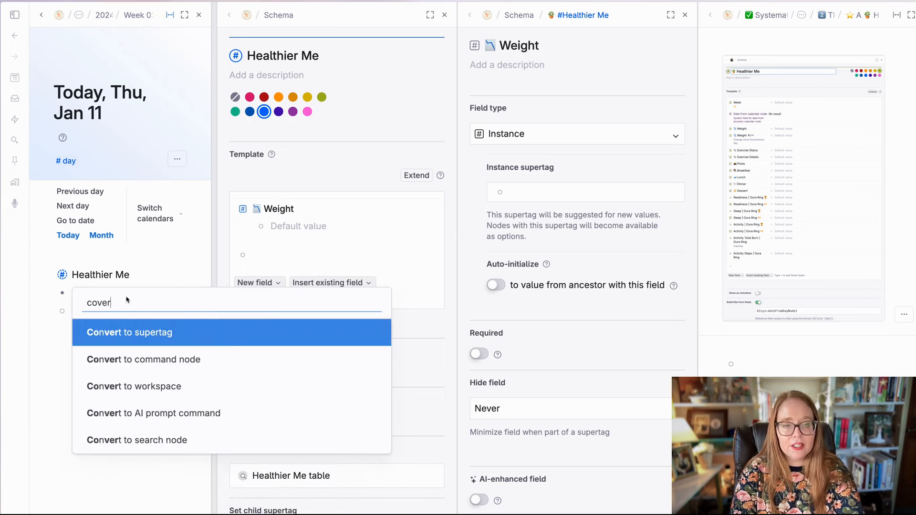
key(Return)
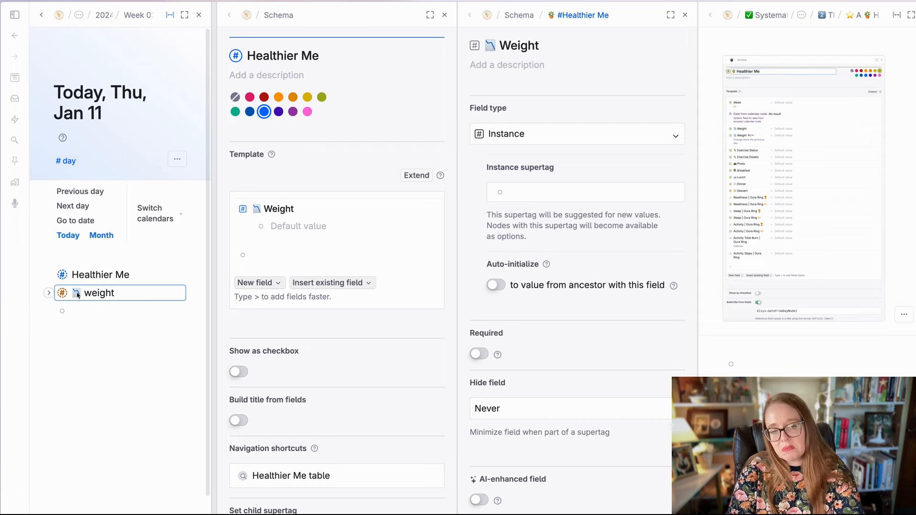
Set the Weight field's instance supertag to 📉 weight.
click(552, 190)
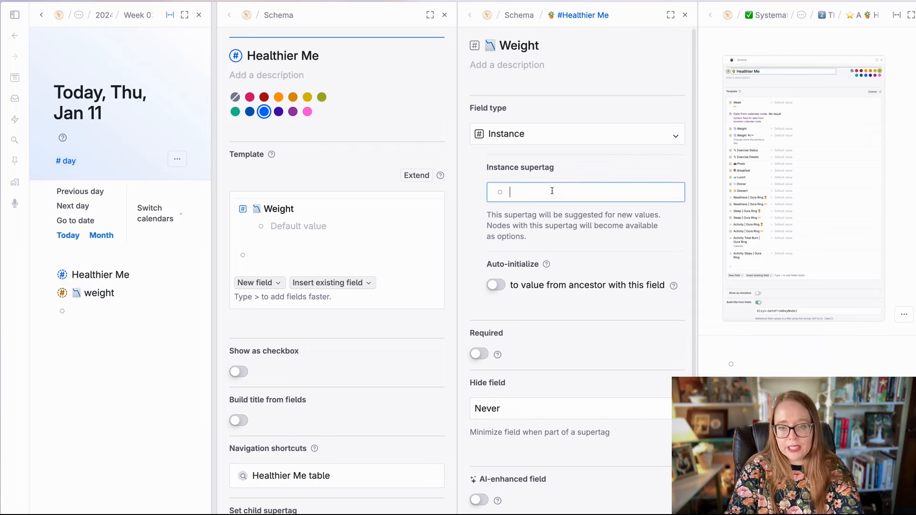
text(health)
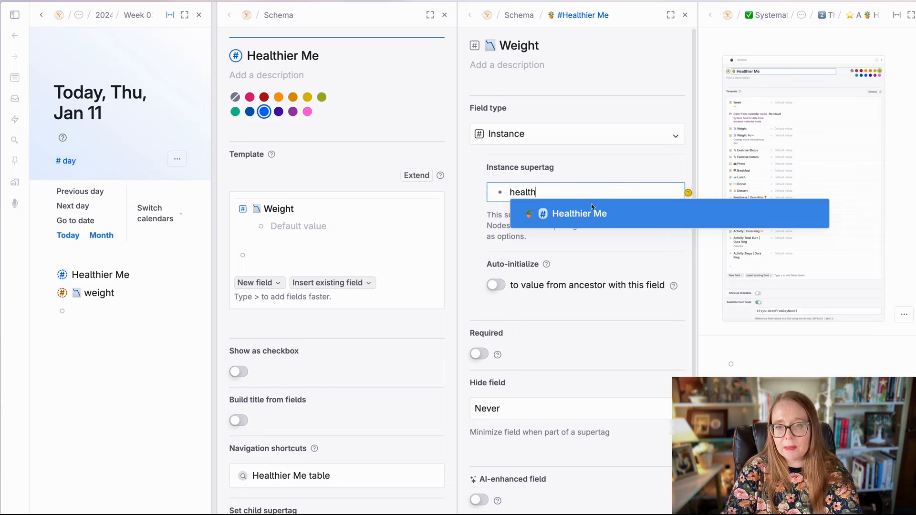
click(564, 190)
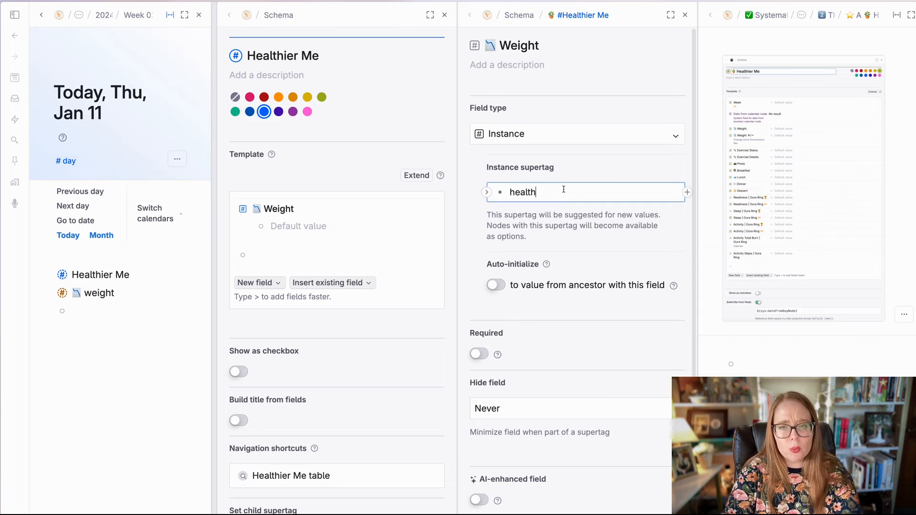
key(super+a)
text(weight)
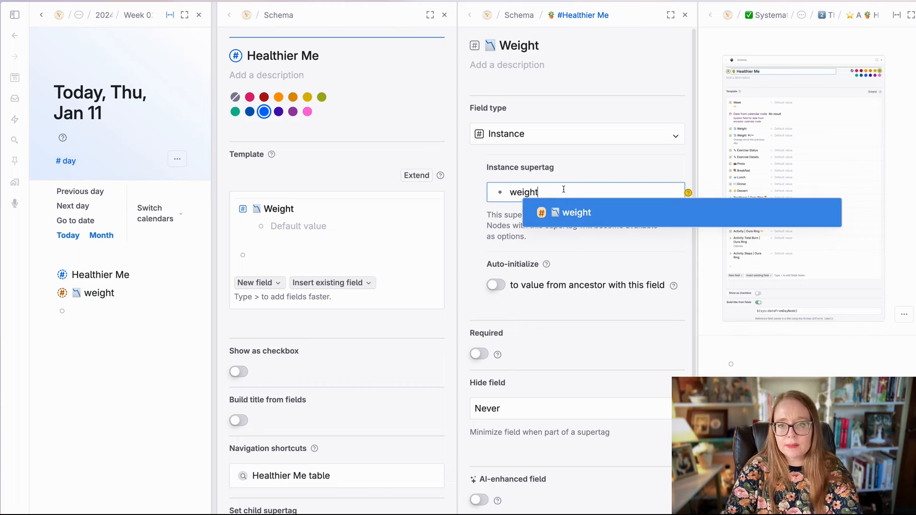
click(611, 210)
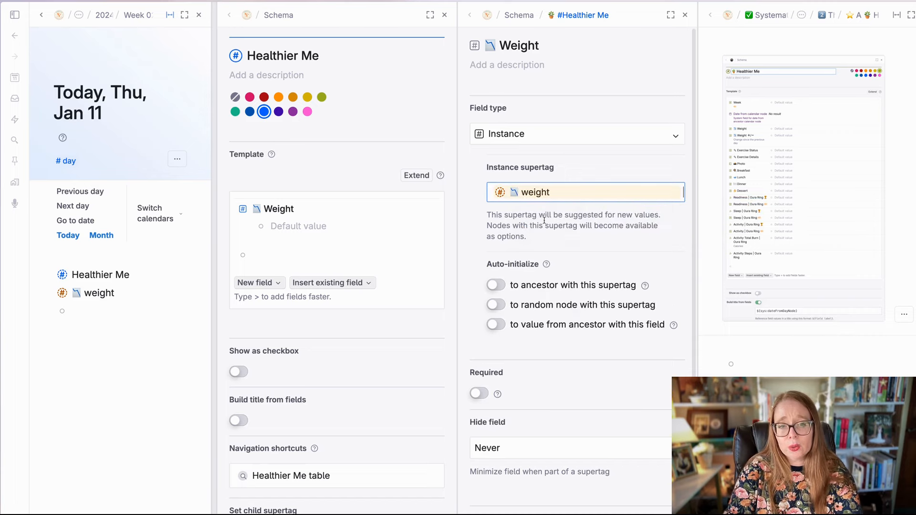
Try the default value "test" in the template's Weight field to check the tag suggestion, and remove it.
click(378, 211)
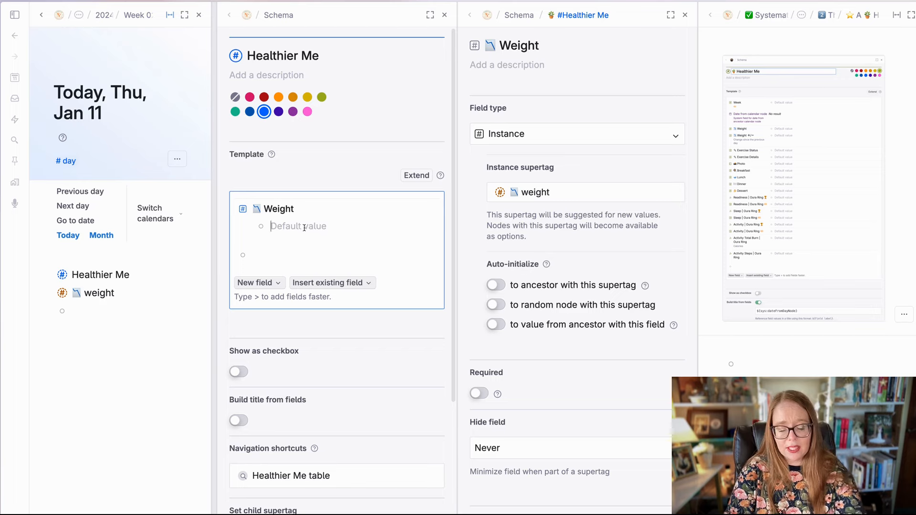
text(test)
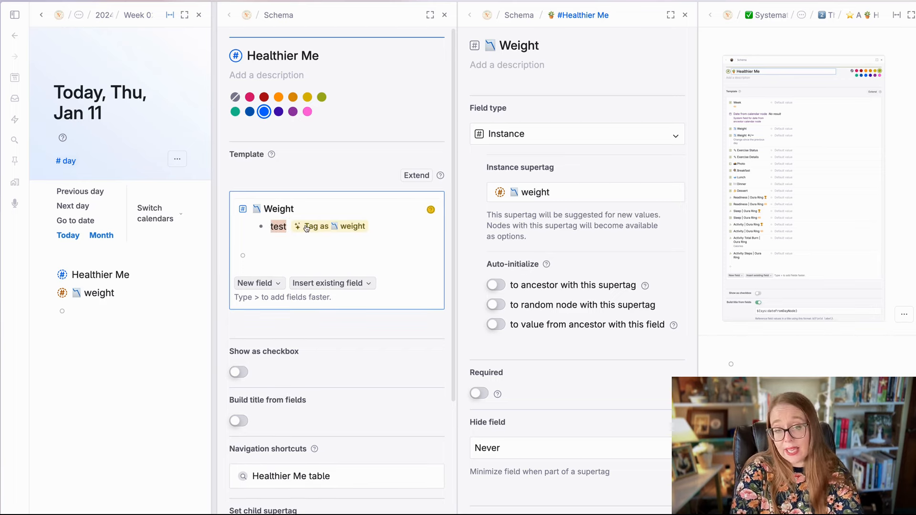
key(BackSpace)
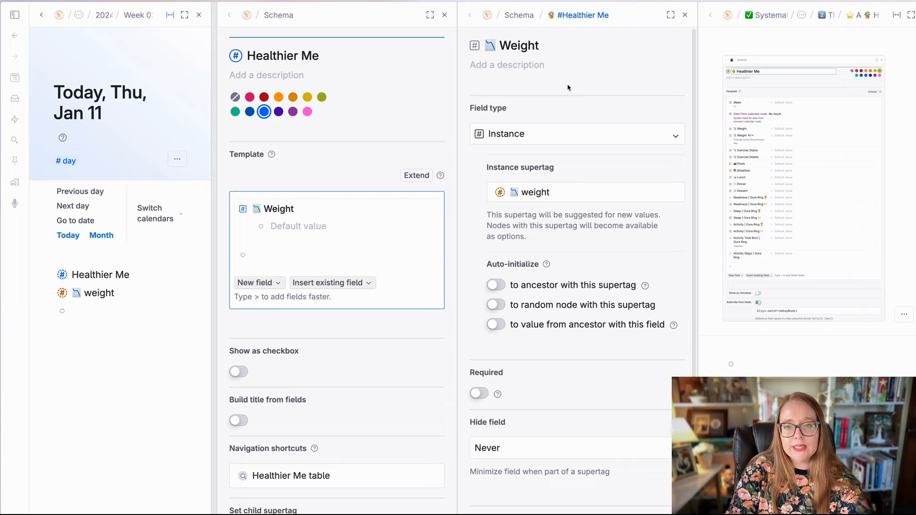
Close the Weight field's configuration, keeping the Healthier Me configuration open beside the day page.
click(686, 16)
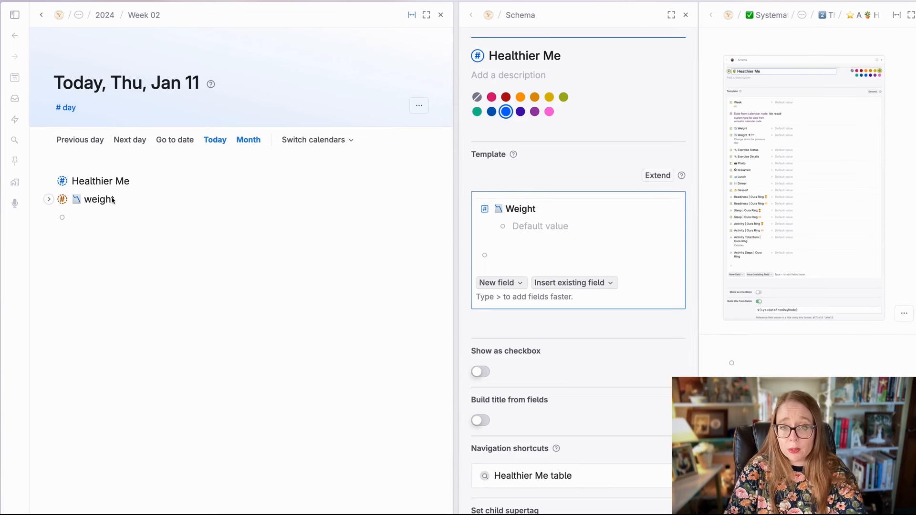
mouse_move(63, 203)
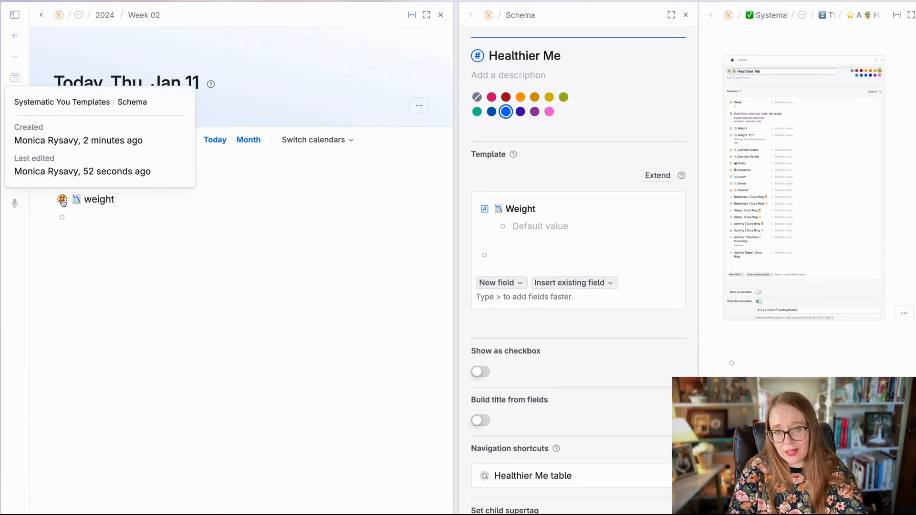
Change the 📉 weight supertag's colour to the same blue as Healthier Me, close its configuration and return to the day page.
click(83, 203)
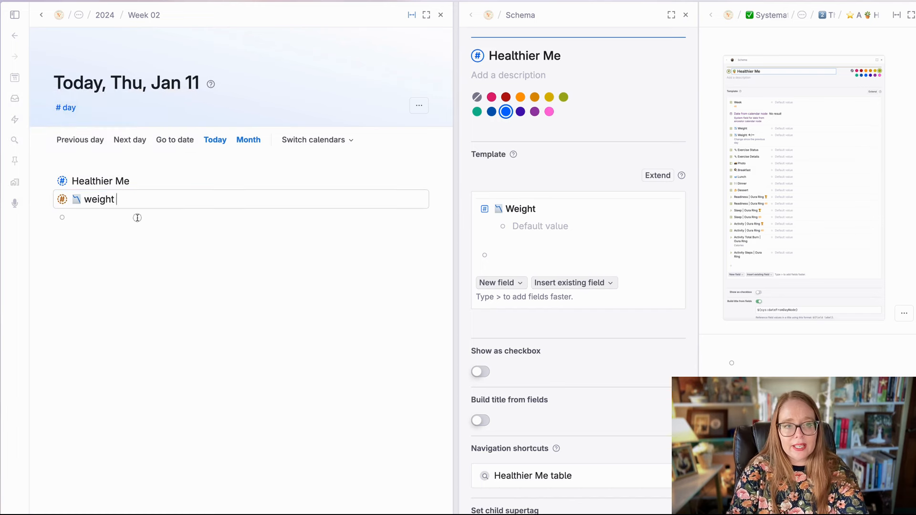
click(124, 202)
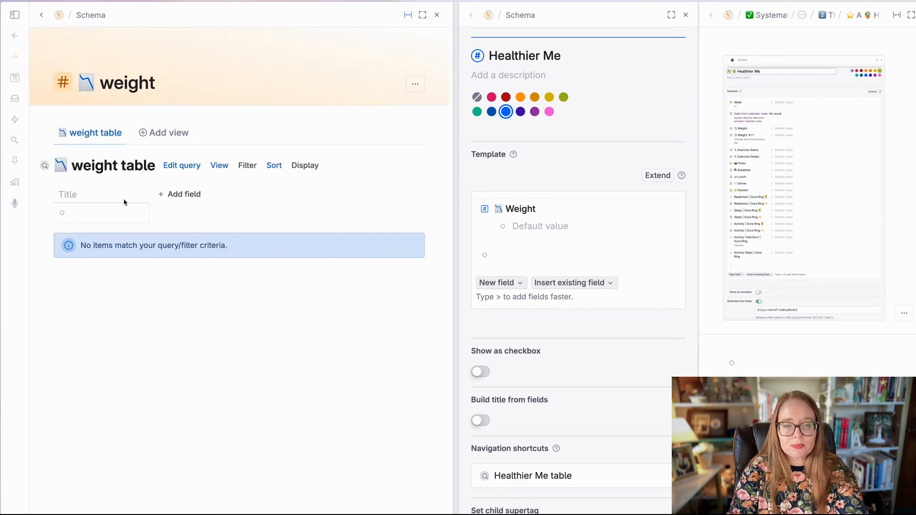
click(415, 86)
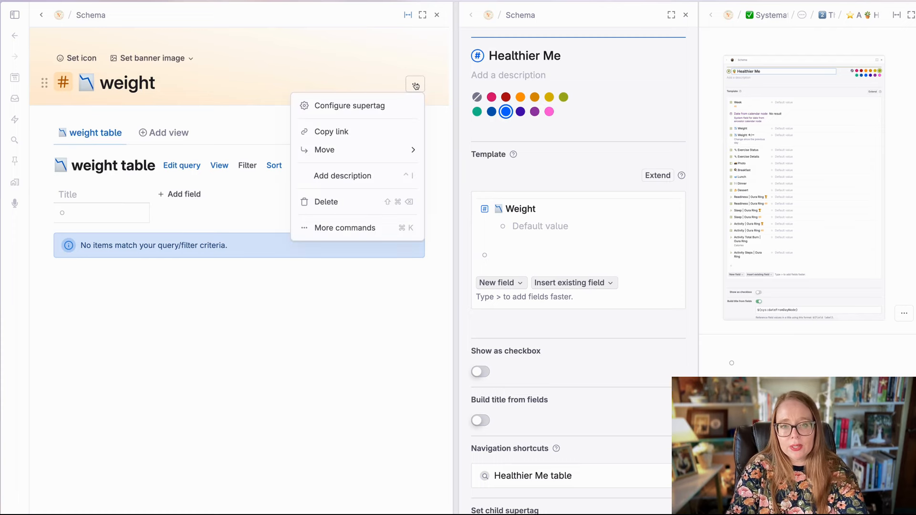
click(388, 107)
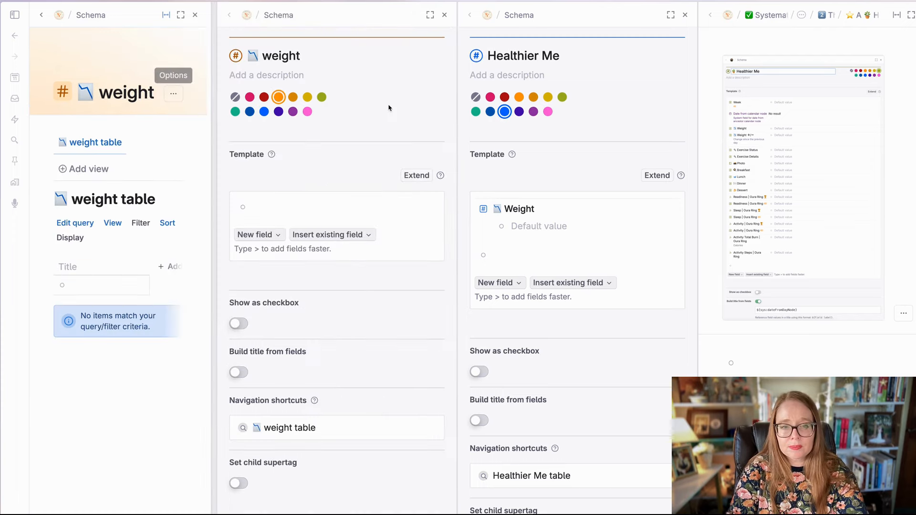
click(265, 113)
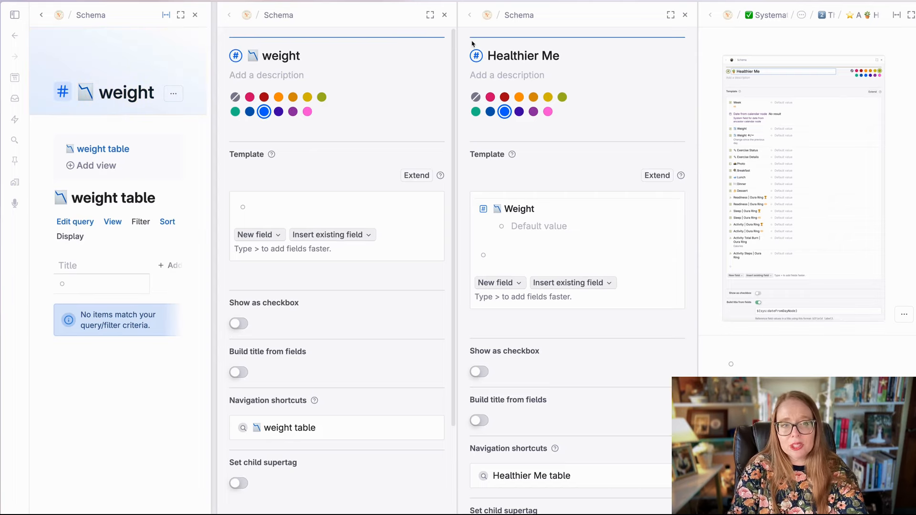
click(444, 16)
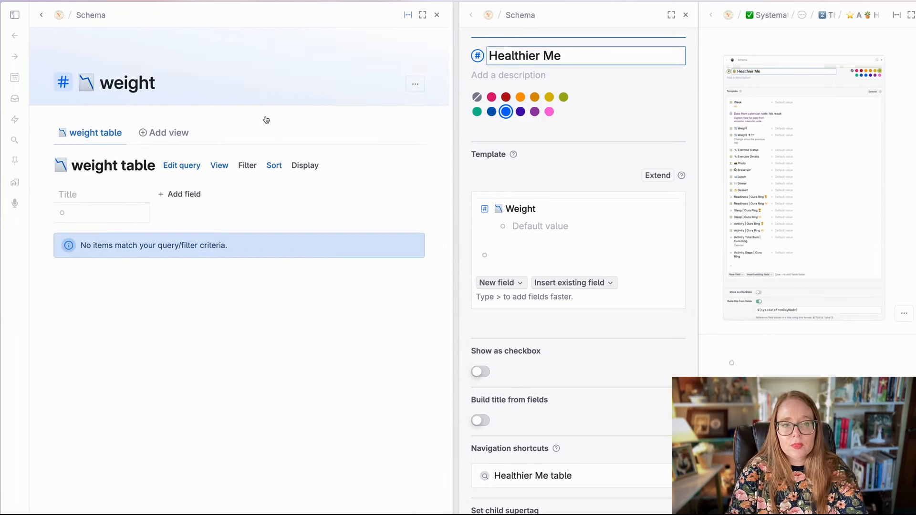
key(super+[)
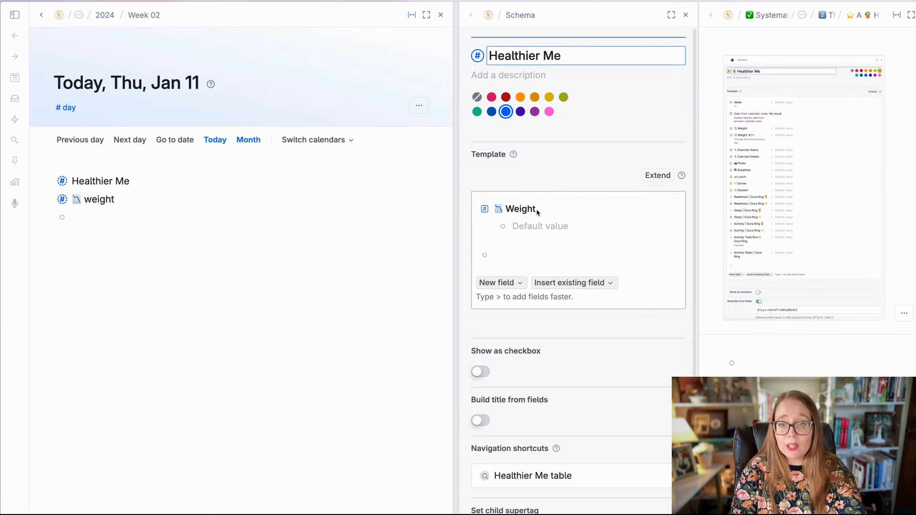
Add a new field named "Weight +/-" below the Weight field in the Healthier Me template.
click(539, 227)
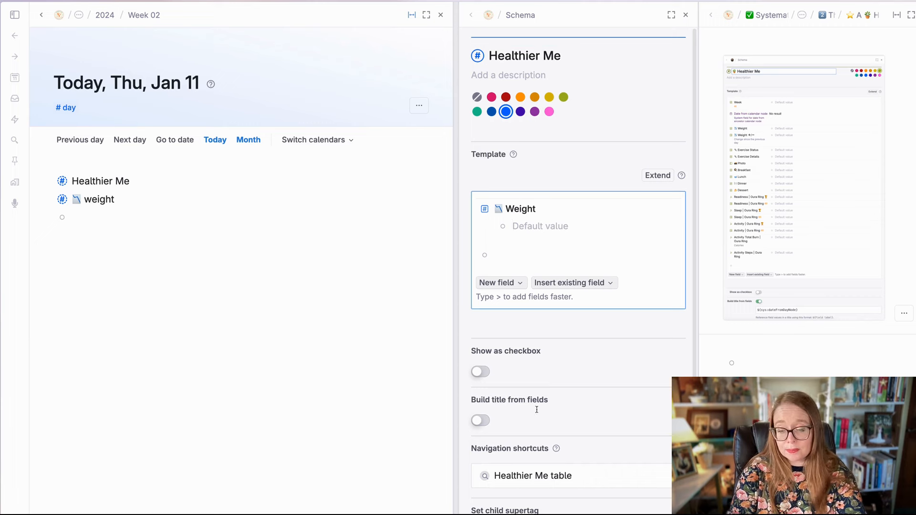
click(271, 435)
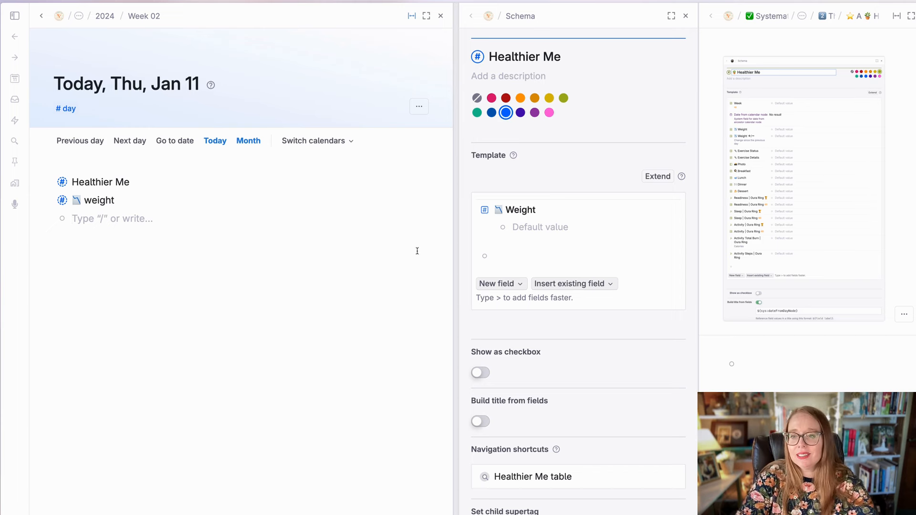
click(529, 258)
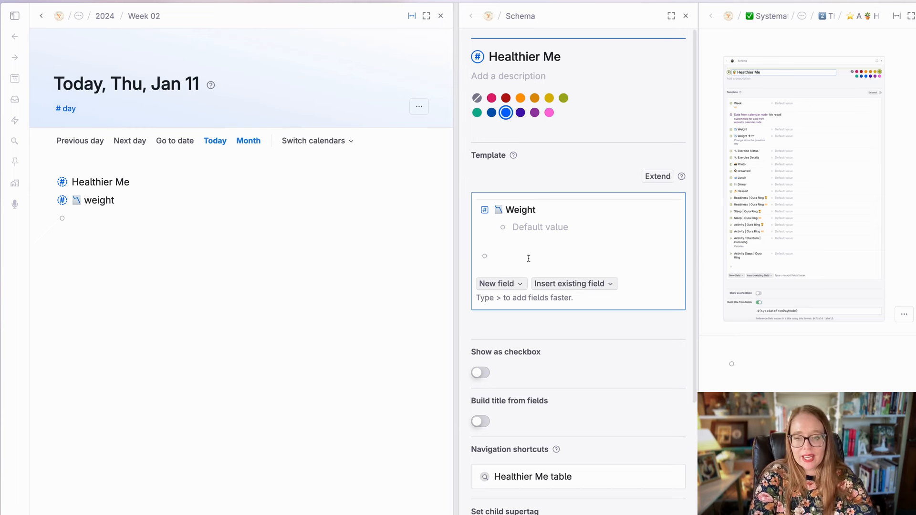
text(>)
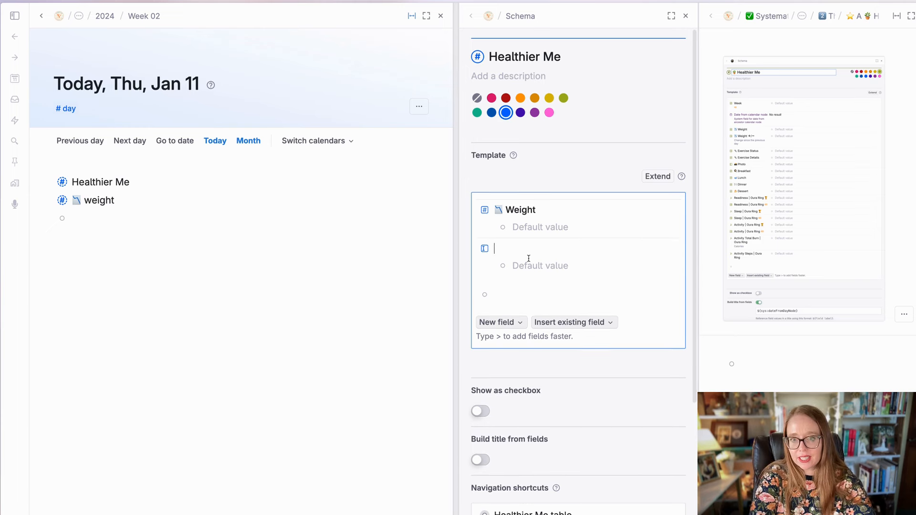
text(Weight)
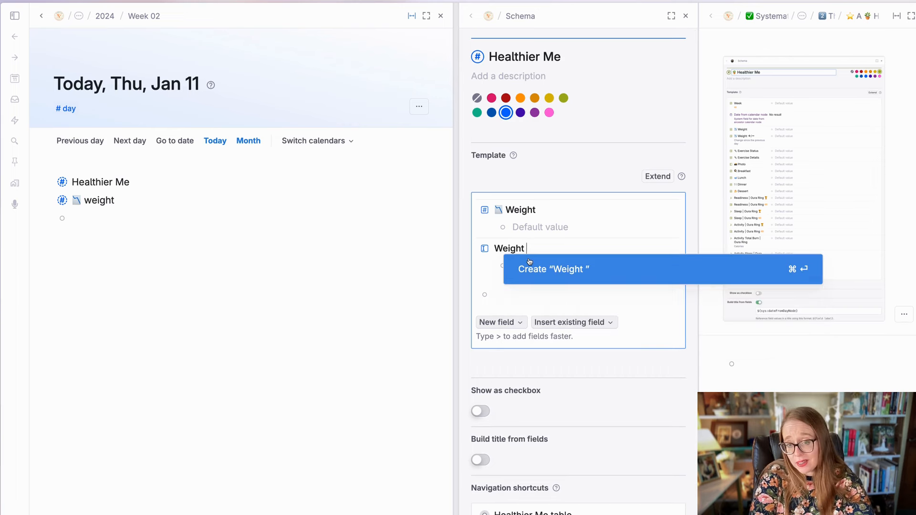
text( +)
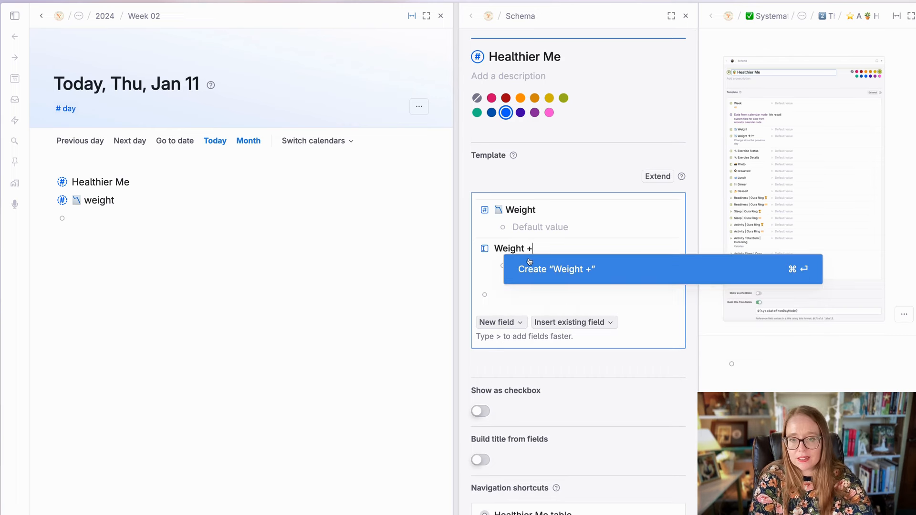
text(/-)
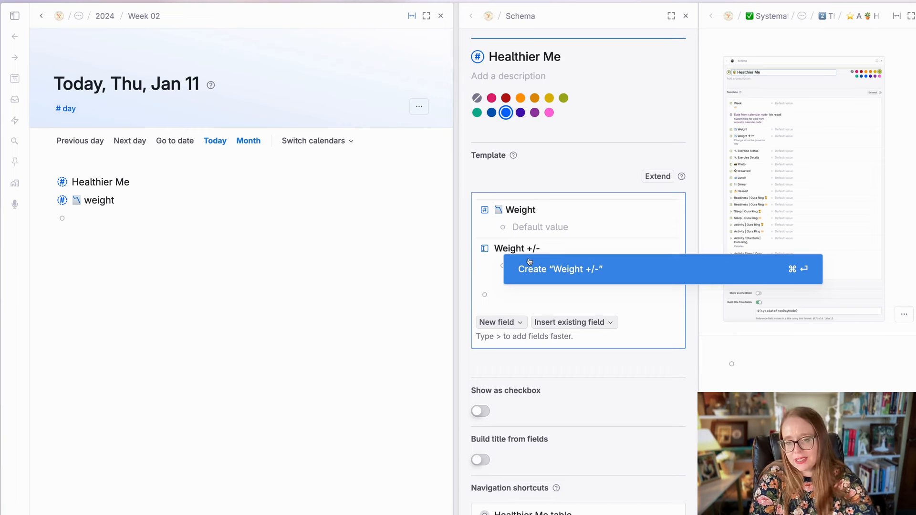
click(531, 269)
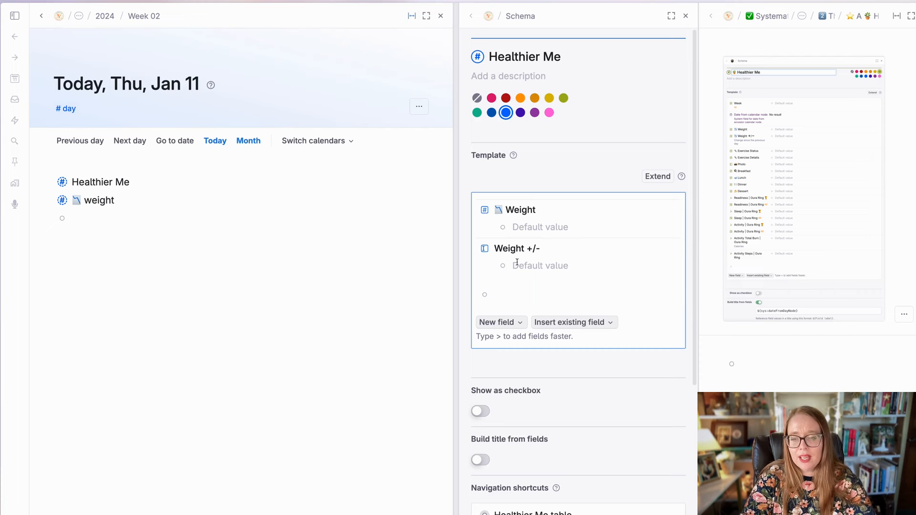
Open the configuration of the Weight +/- field and set its field type to Options.
click(485, 251)
click(522, 136)
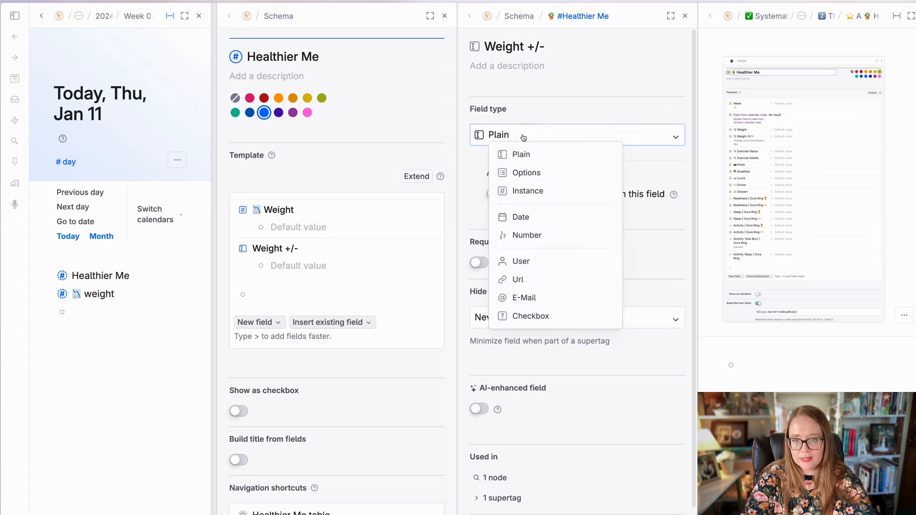
click(542, 176)
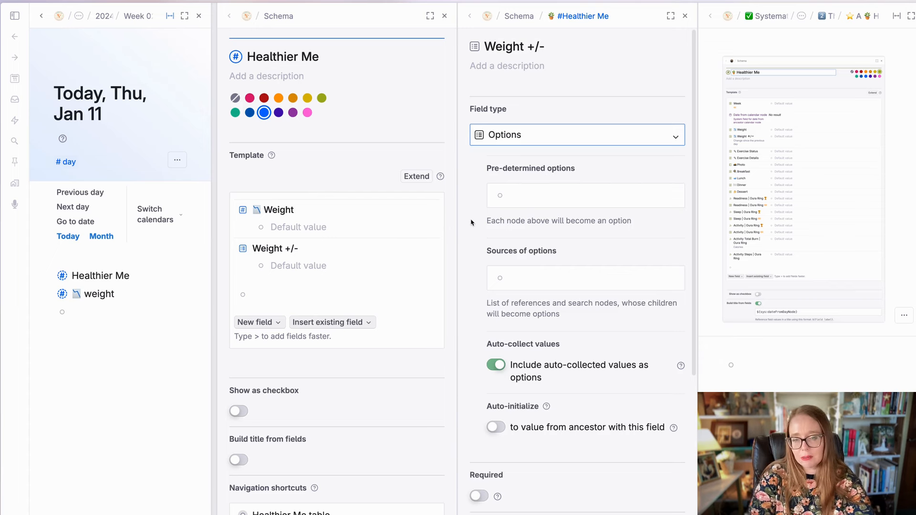
click(528, 197)
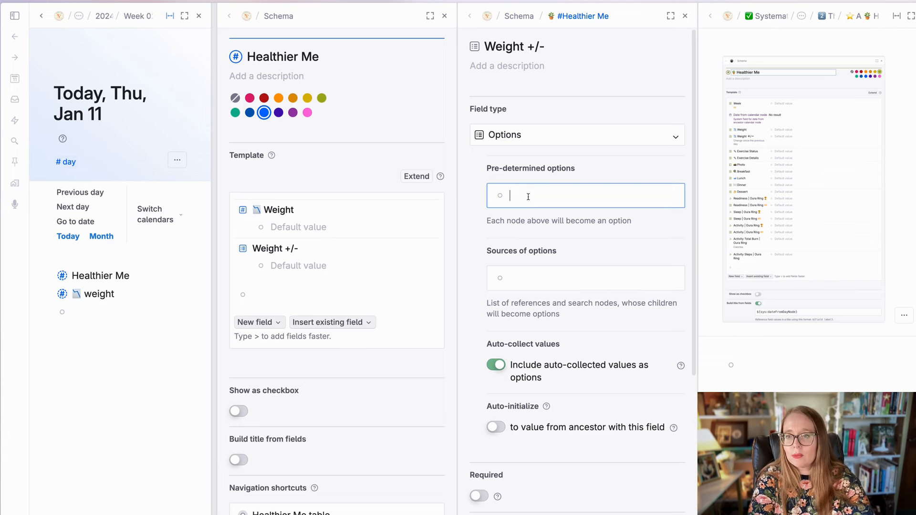
text(+)
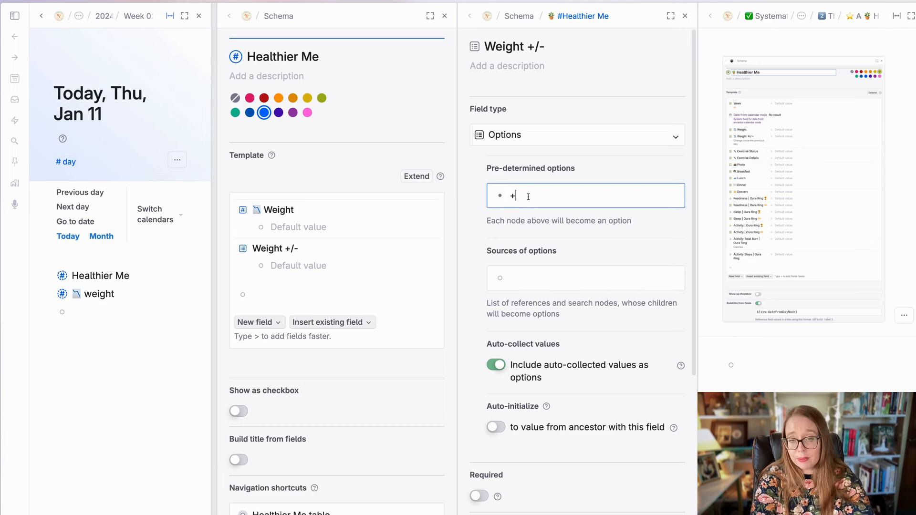
text( Up)
key(ctrl+a)
key(BackSpace)
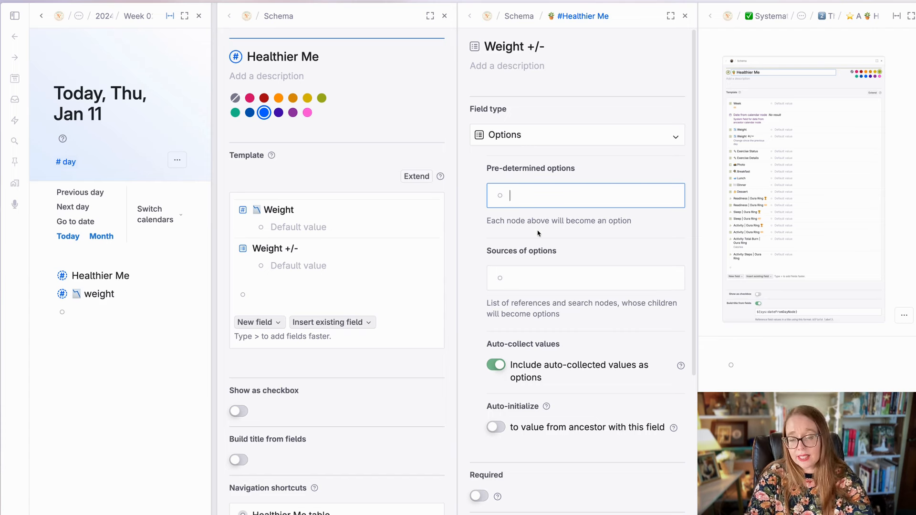
Add three pre-determined options to the Weight +/- field: ⬆, ➖ and a matching plain black ⬇.
text(⬆)
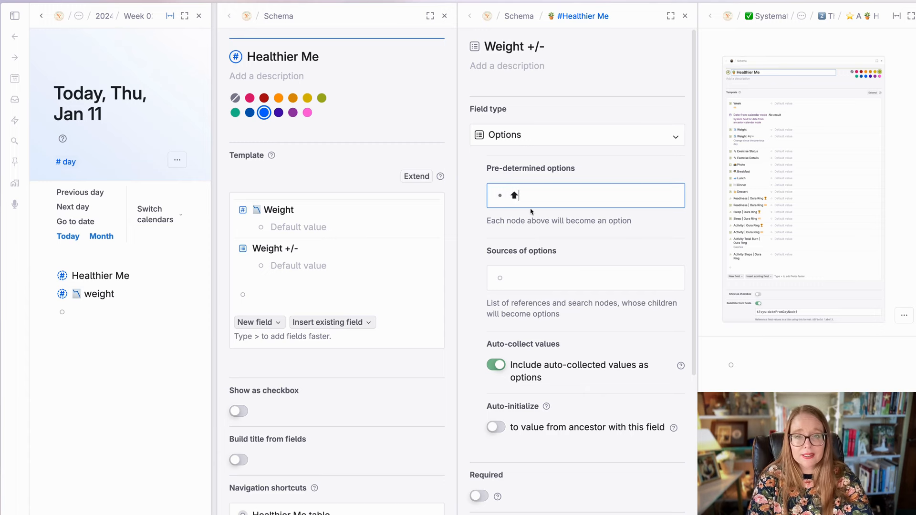
key(Return)
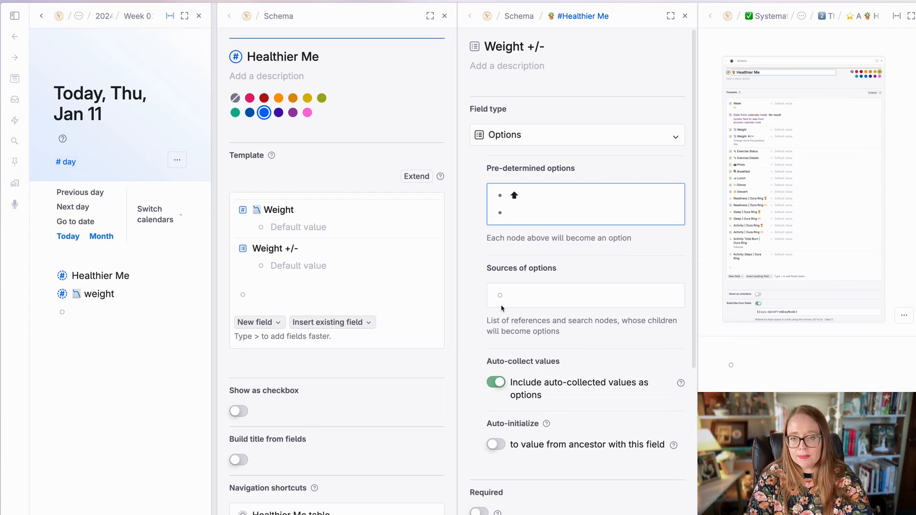
text(➖)
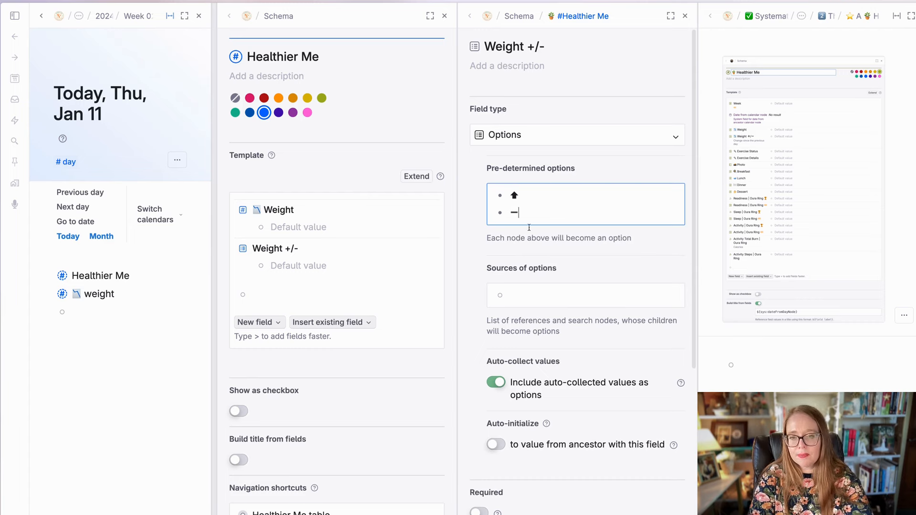
key(Return)
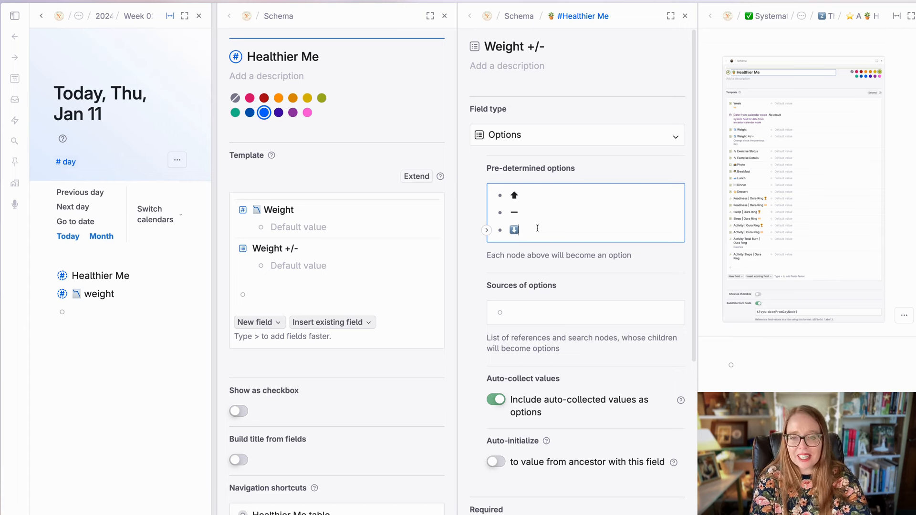
key(BackSpace)
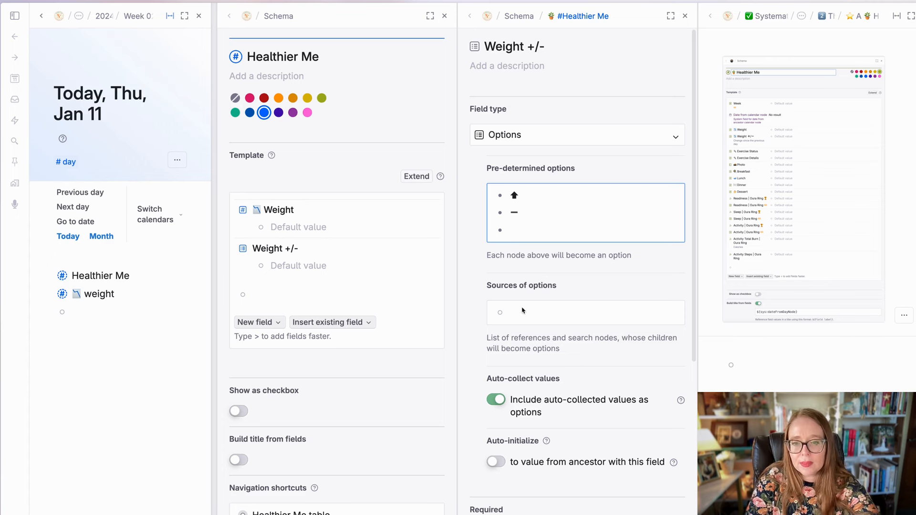
key(ctrl+z)
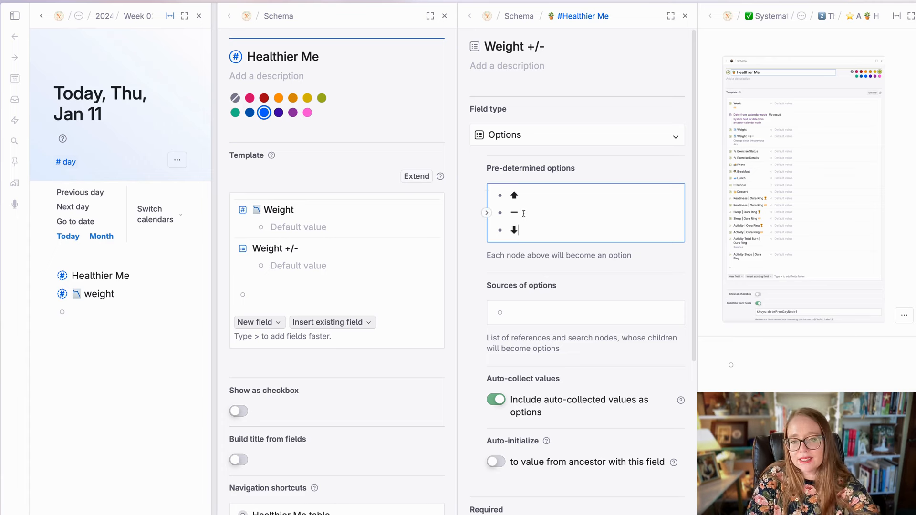
click(523, 196)
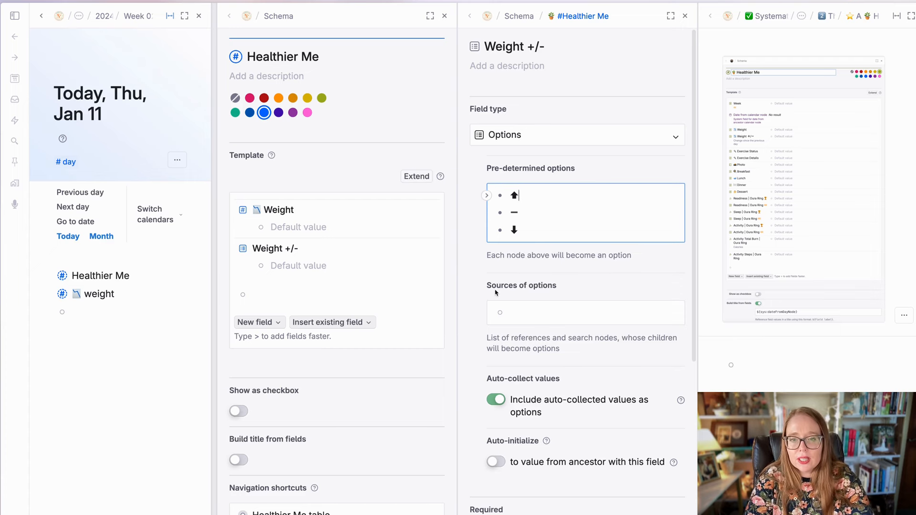
text(⬆)
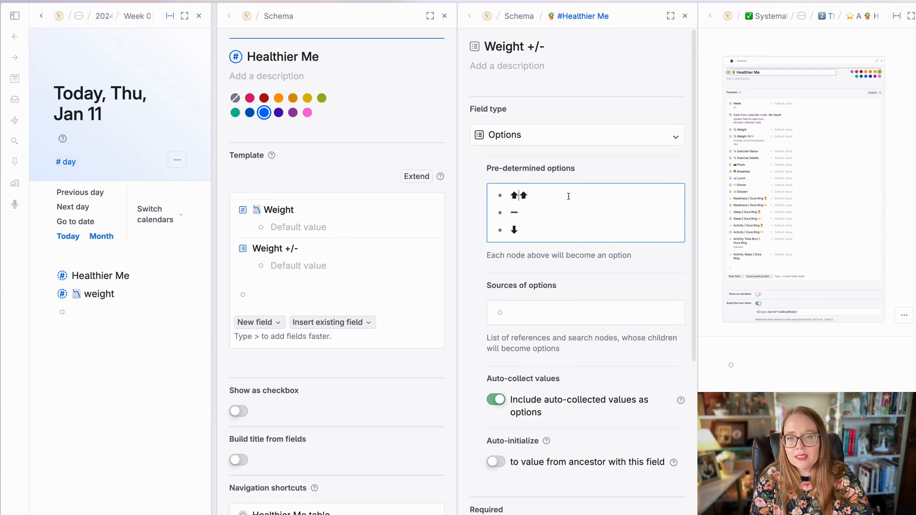
key(BackSpace)
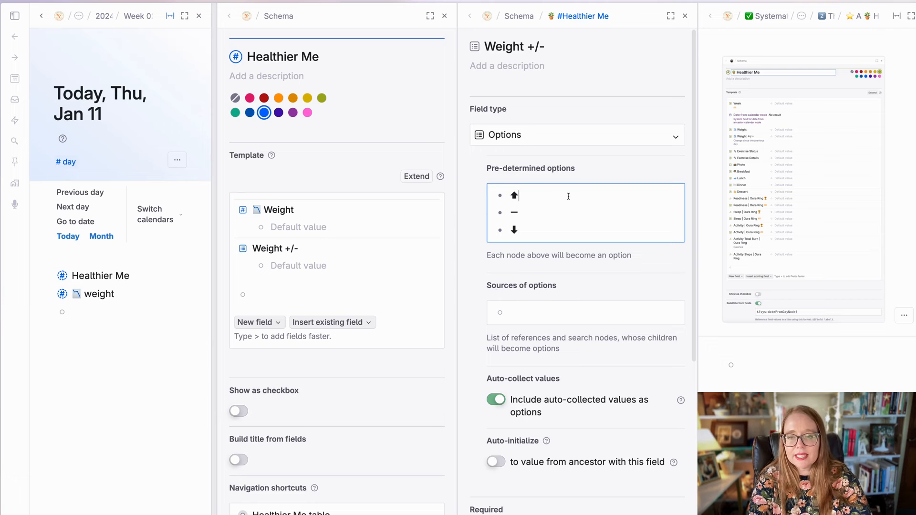
click(551, 233)
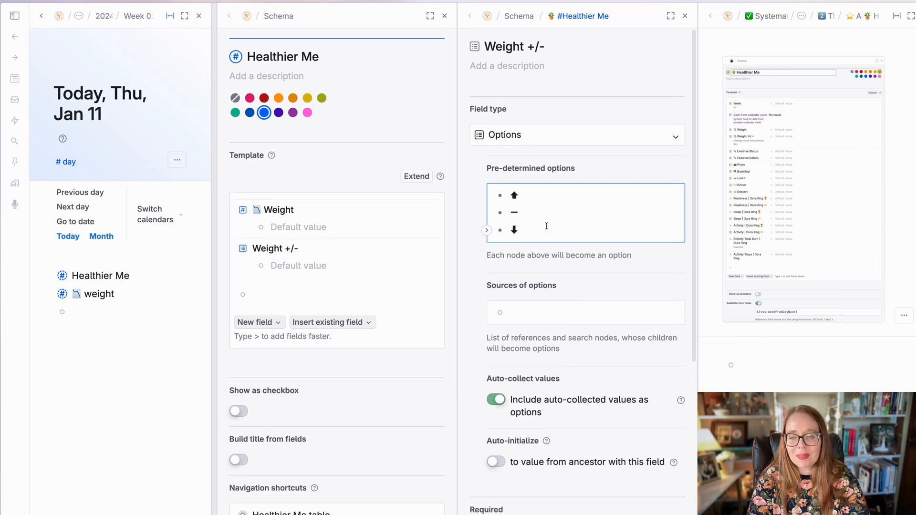
Label the three arrow and dash options Up, Consistent and Down, and exclude auto-collected values from the field's options.
click(542, 197)
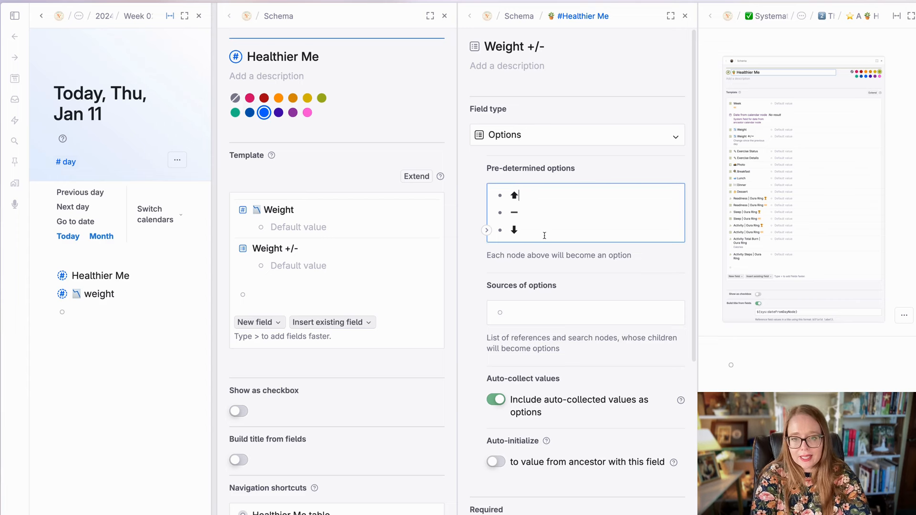
text(Up ➖)
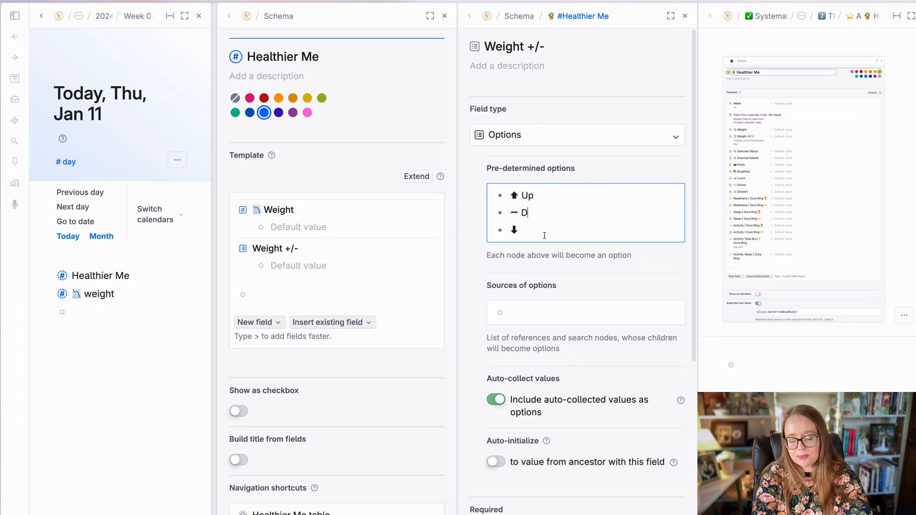
text( Consistent ⬇️)
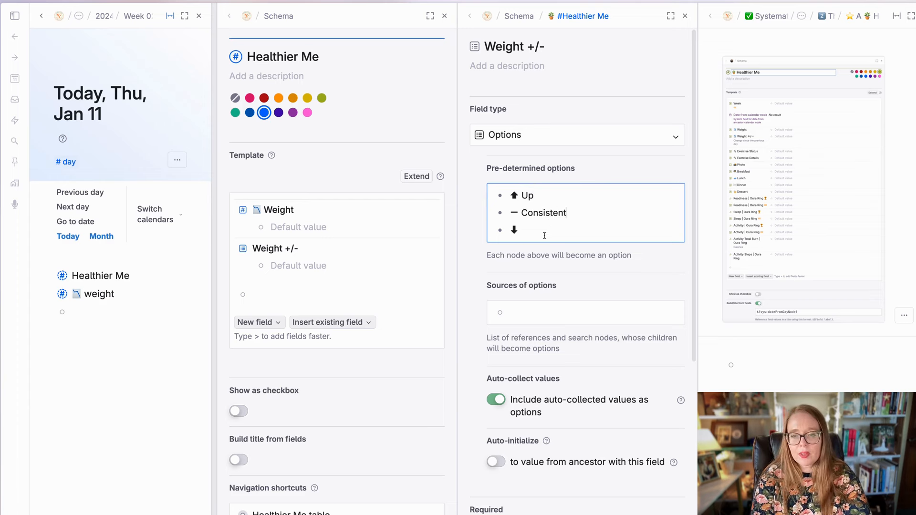
text( Down)
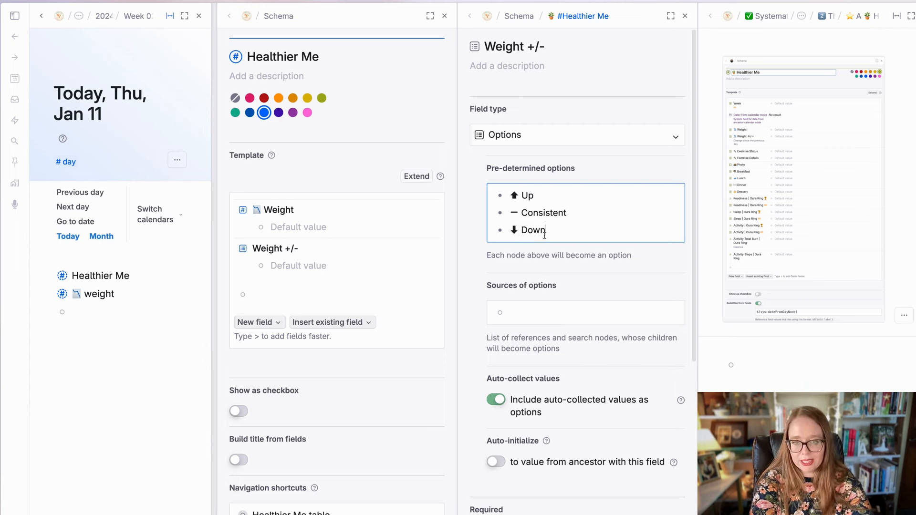
click(500, 399)
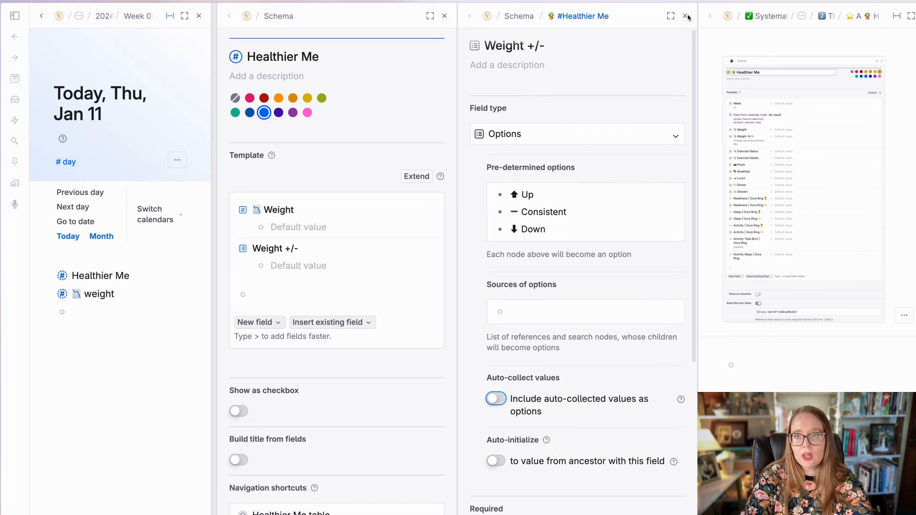
Add a new field named "👟 Exercise Status" below the Weight +/- field in the Healthier Me template.
click(541, 266)
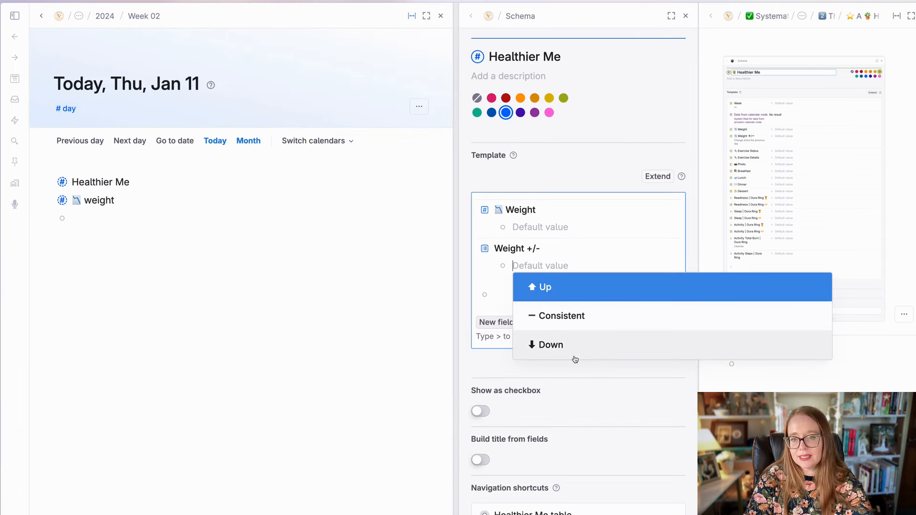
click(565, 264)
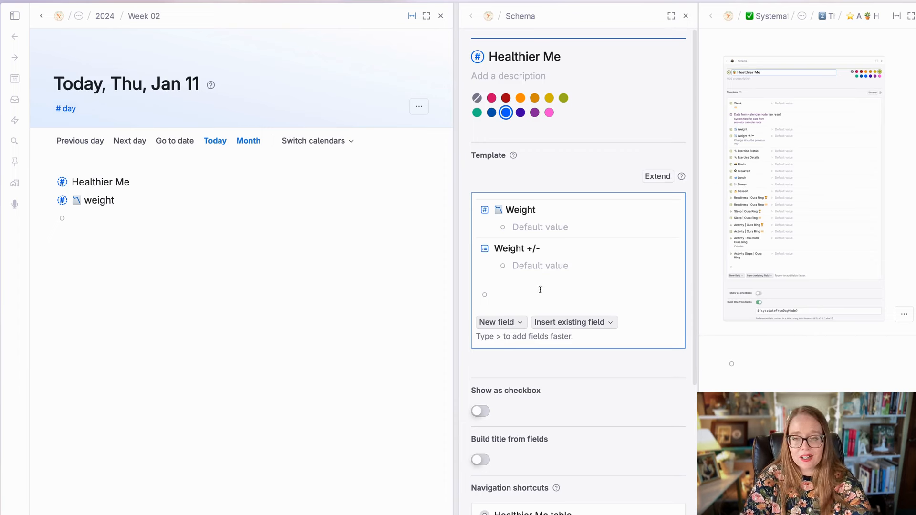
text(>)
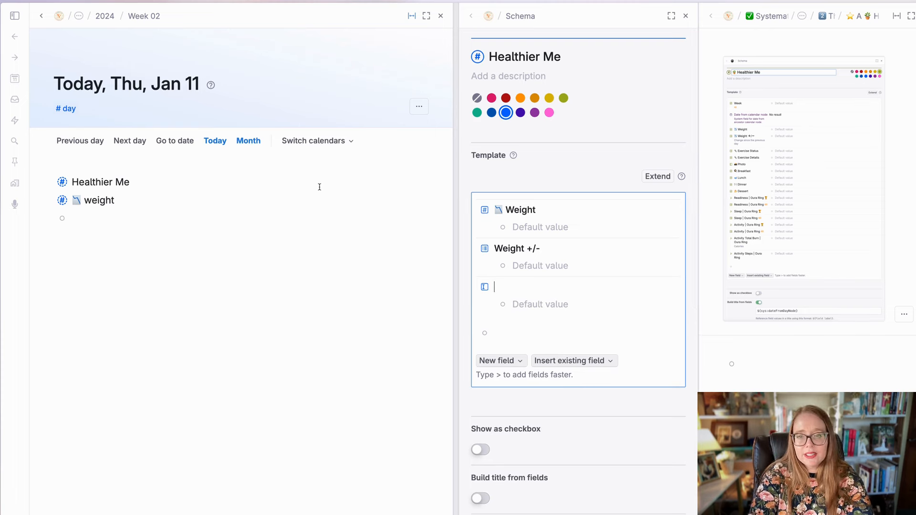
text(👟 Exercise Status)
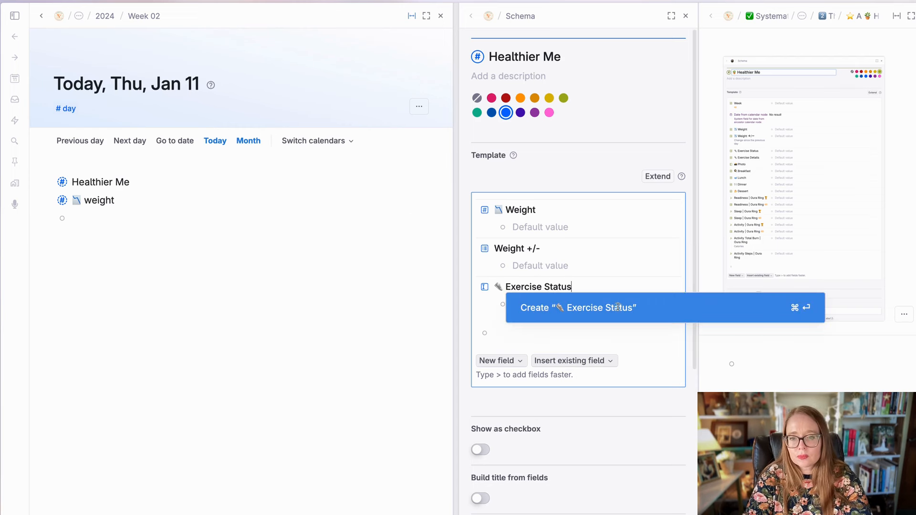
click(618, 307)
Add another field named "👟 Details" below Exercise Status, reusing the same sneaker emoji.
click(506, 287)
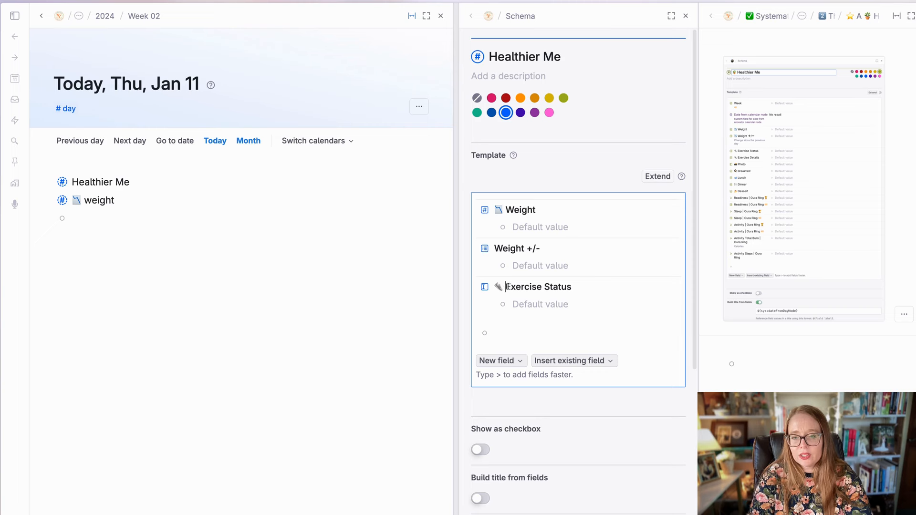
click(506, 332)
text(>)
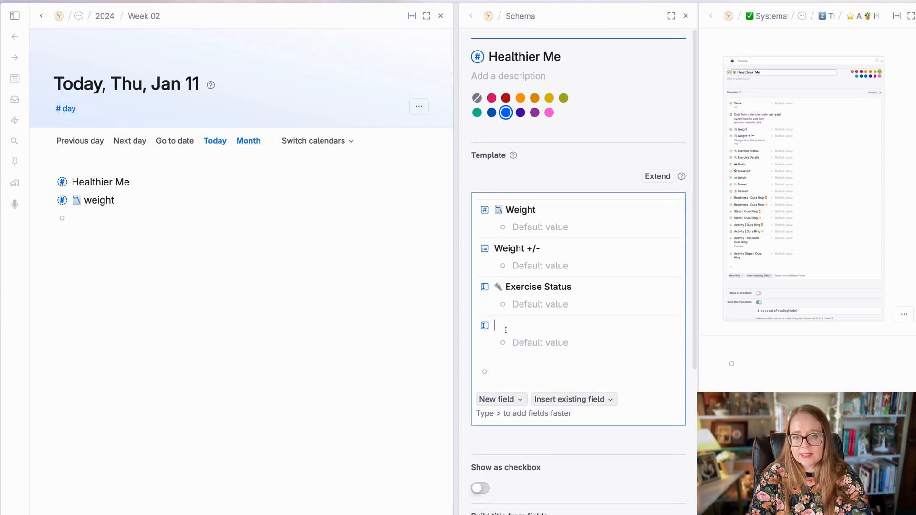
text(⛏)
text(Details)
key(Return)
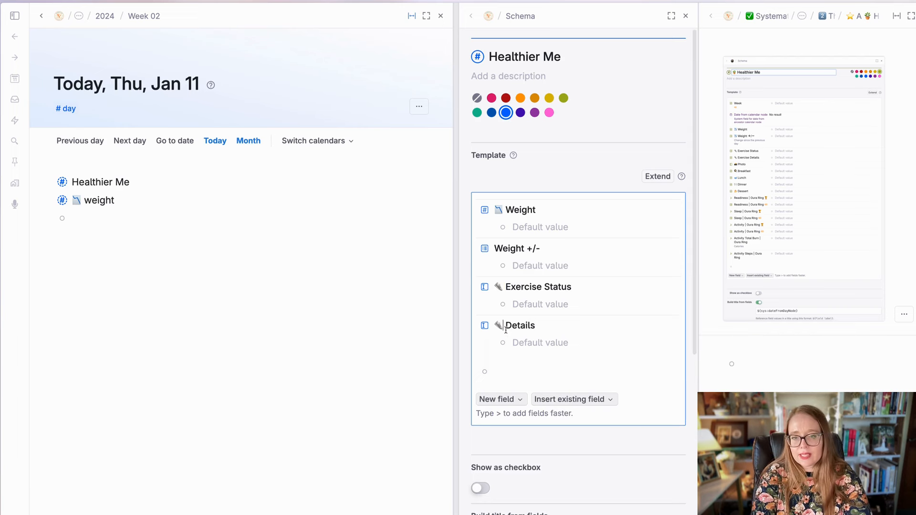
Complete the new field's name as "👟 Exercise Details" and create it as a separate field, undoing any match to Exercise Status.
text(Exercise)
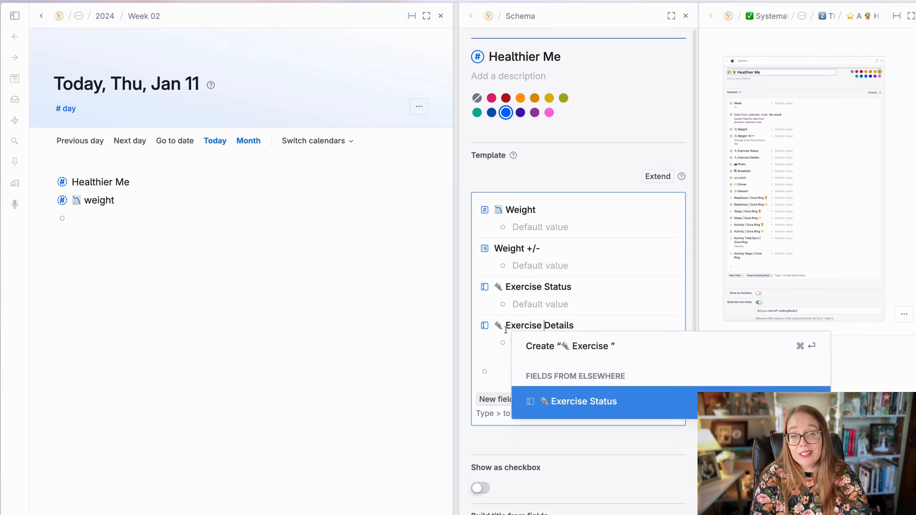
key(Escape)
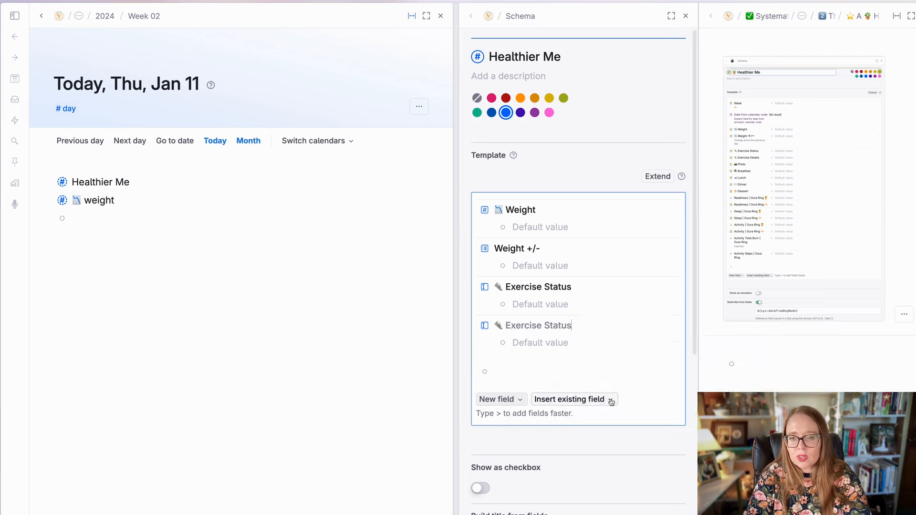
key(super+z)
key(super+z)
click(543, 329)
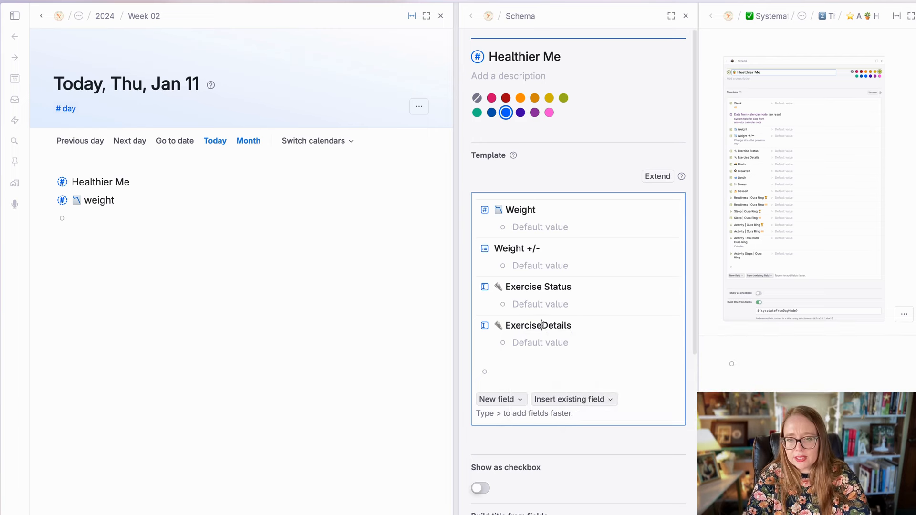
click(627, 349)
click(581, 326)
text(Details)
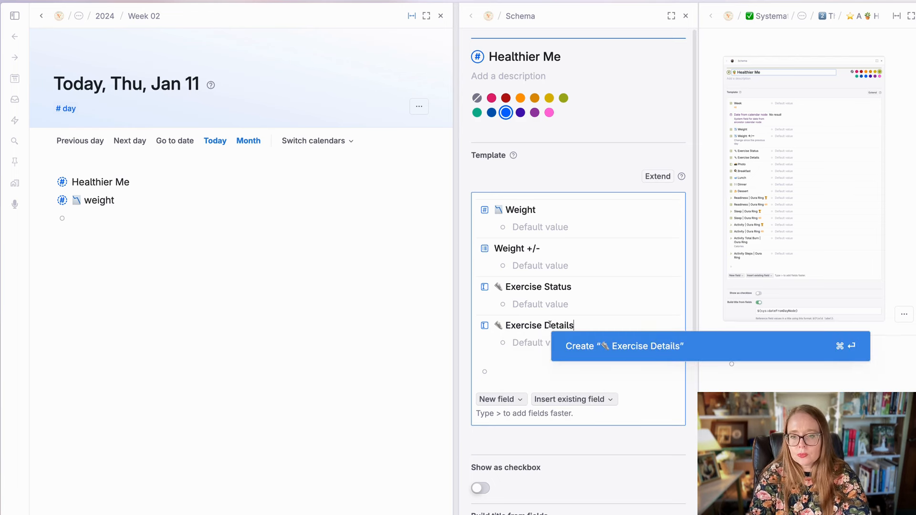
click(589, 347)
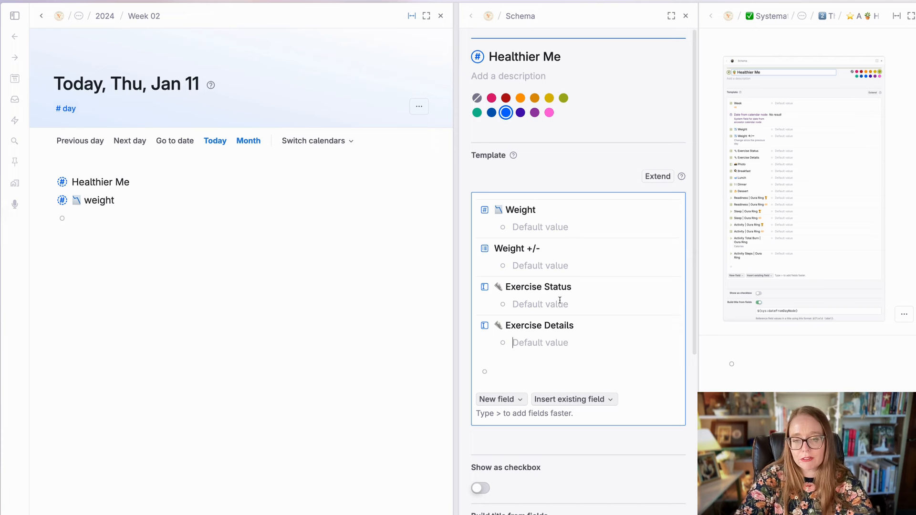
Open the configuration of the Exercise Status field and set its field type to Instance.
click(484, 289)
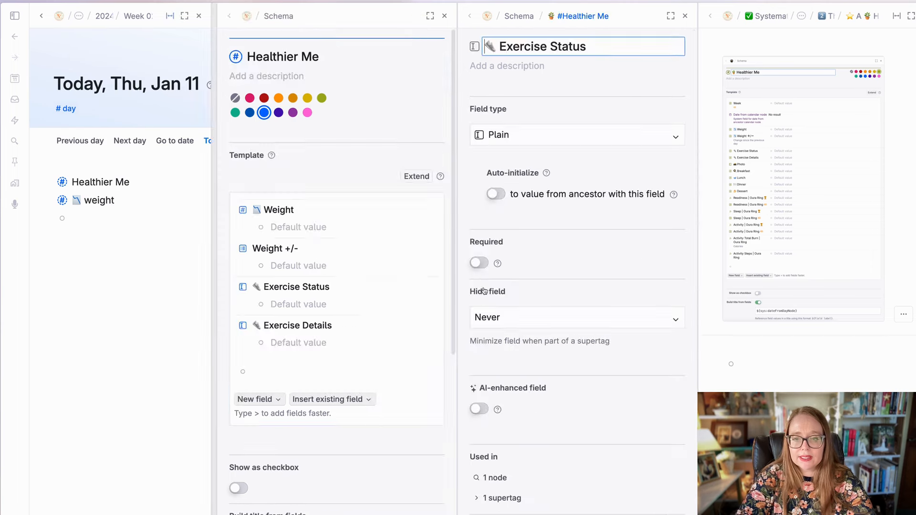
click(552, 136)
click(555, 196)
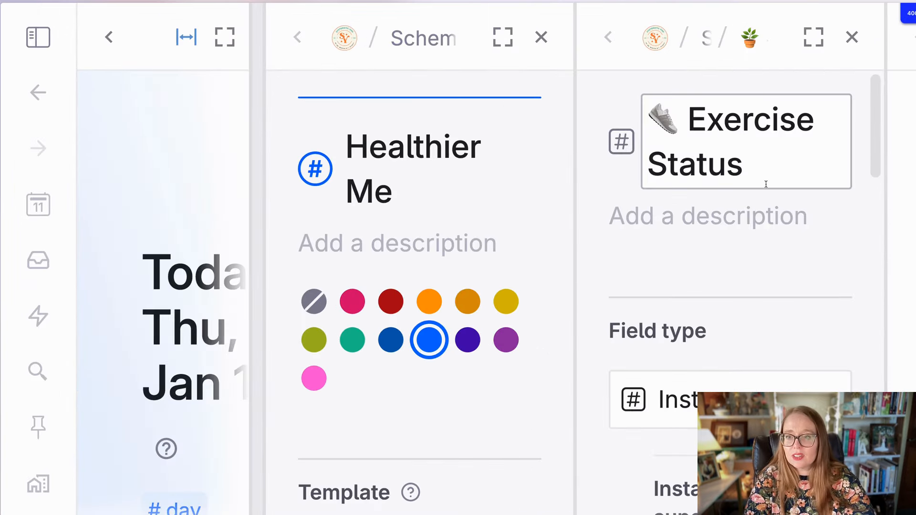
scroll(739, 229, right, 5)
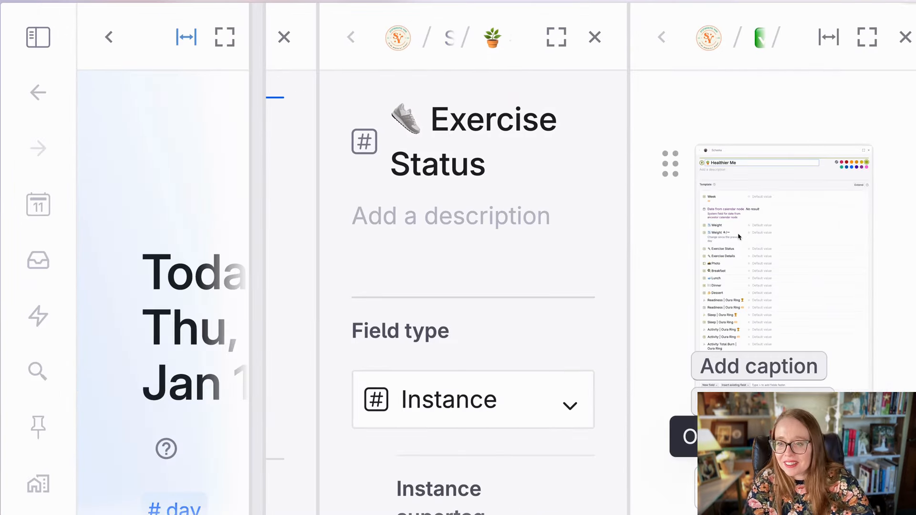
key(super+0)
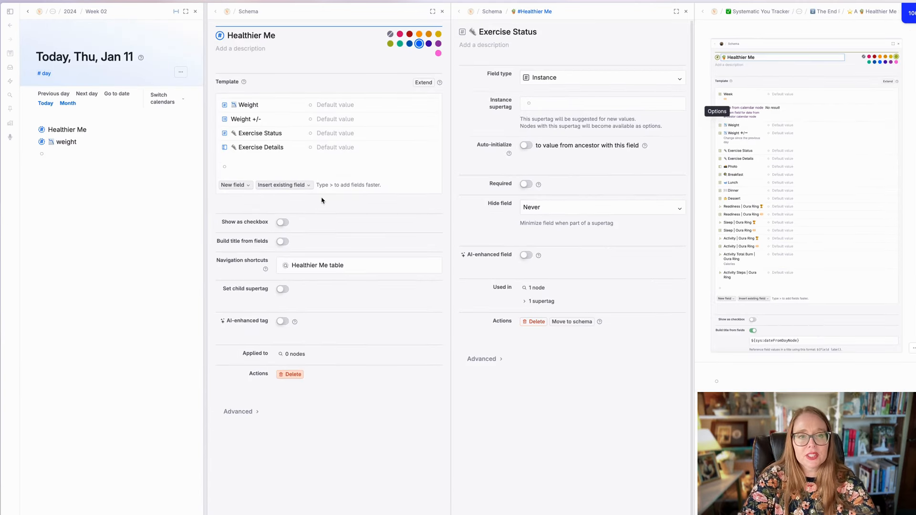
Set the Exercise Status field type to Options and remove the stray empty node under its default value.
click(225, 134)
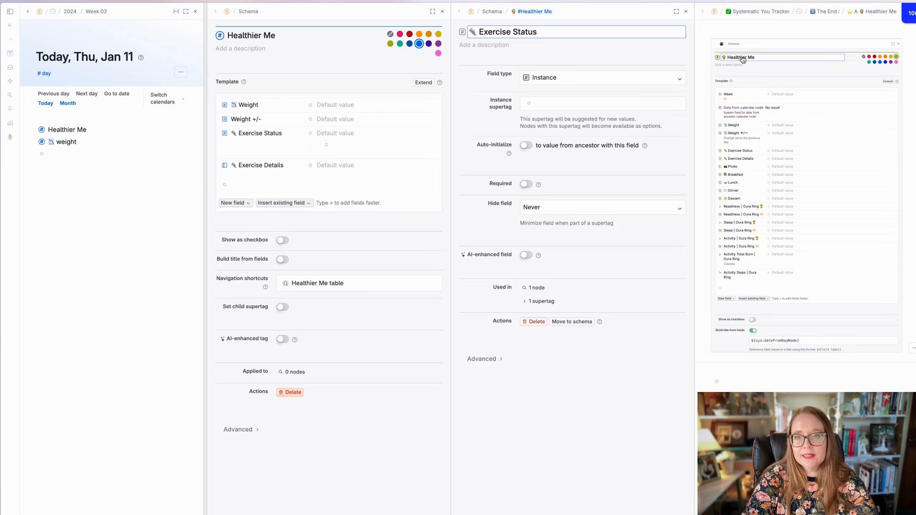
click(594, 80)
click(588, 107)
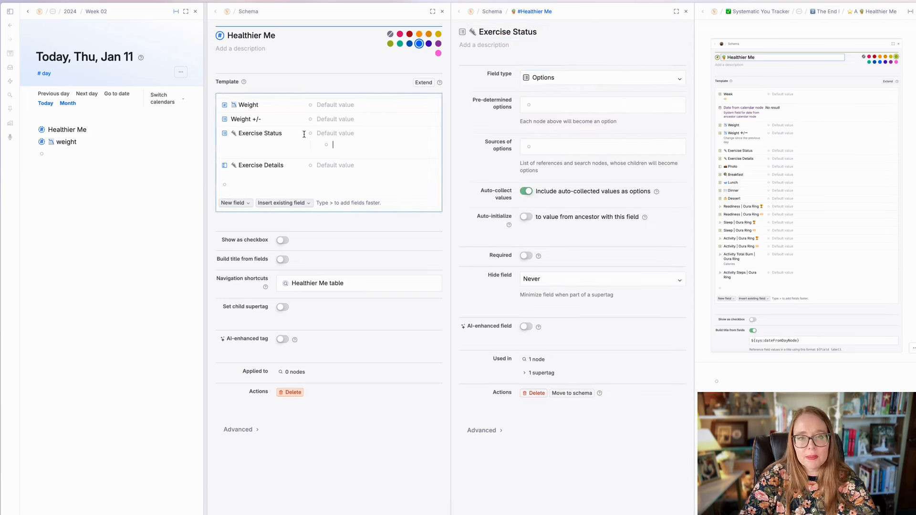
click(327, 135)
key(super+Up)
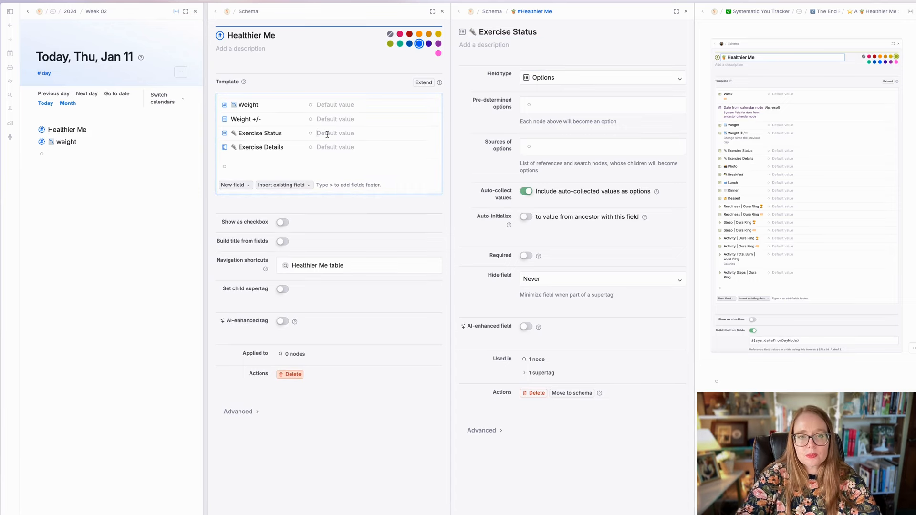
Set the Exercise Details field type to Instance and close its configuration.
click(226, 148)
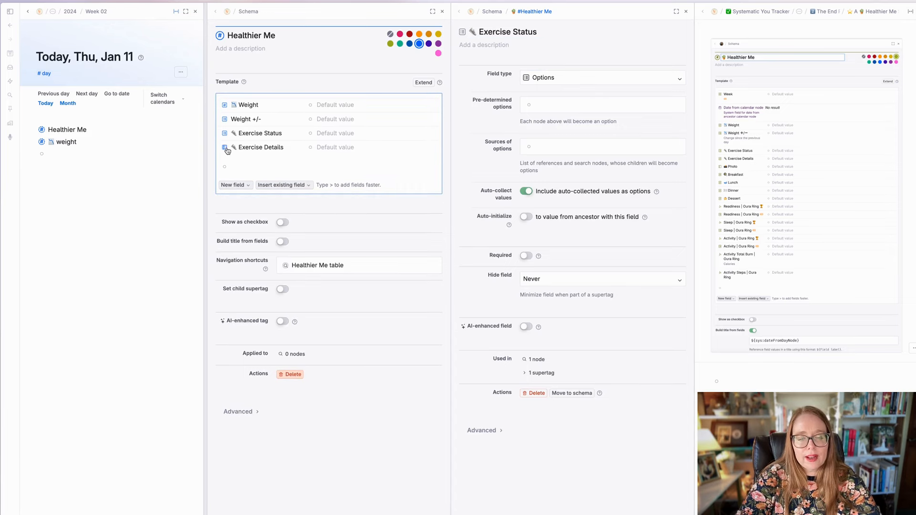
click(459, 92)
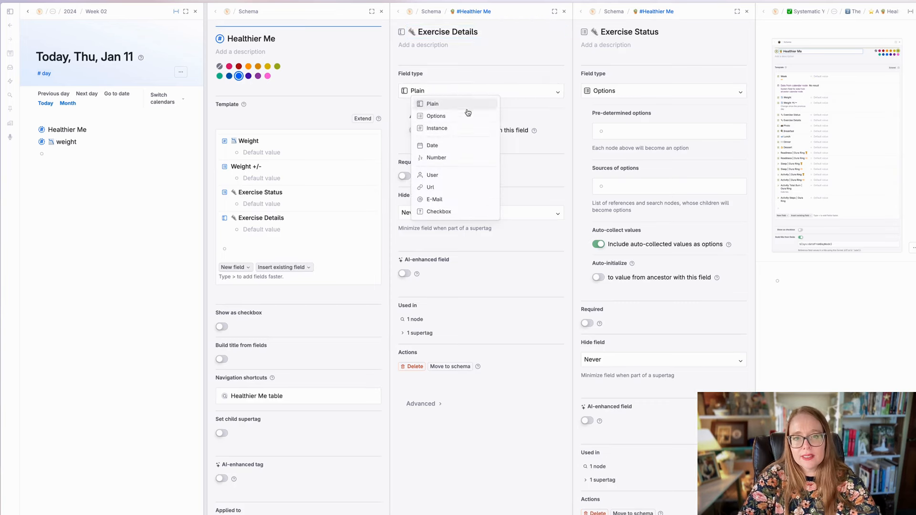
click(465, 131)
click(564, 11)
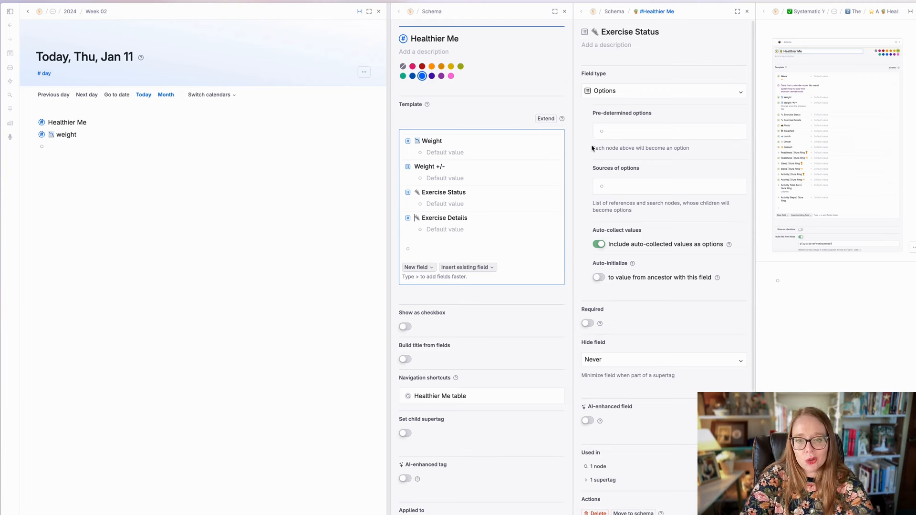
Add "✅ Yes" as the first pre-determined option of the Exercise Status field.
click(624, 131)
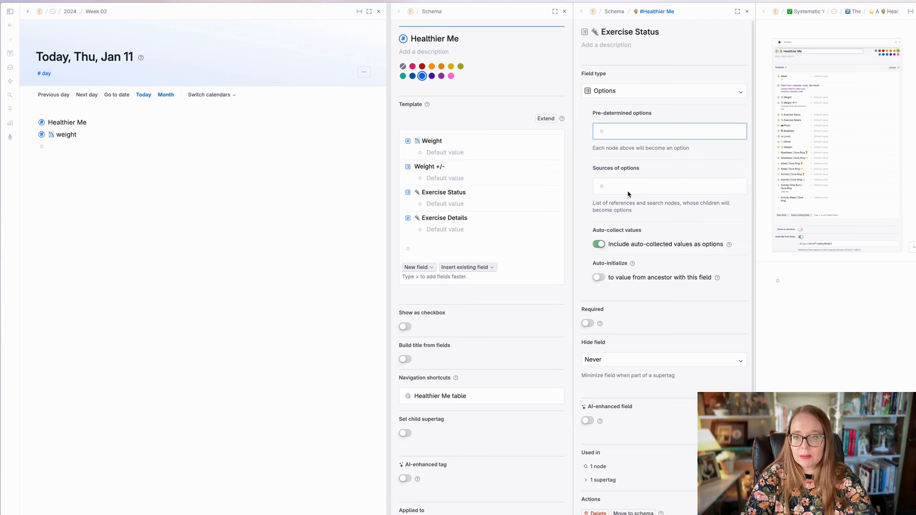
text(✅)
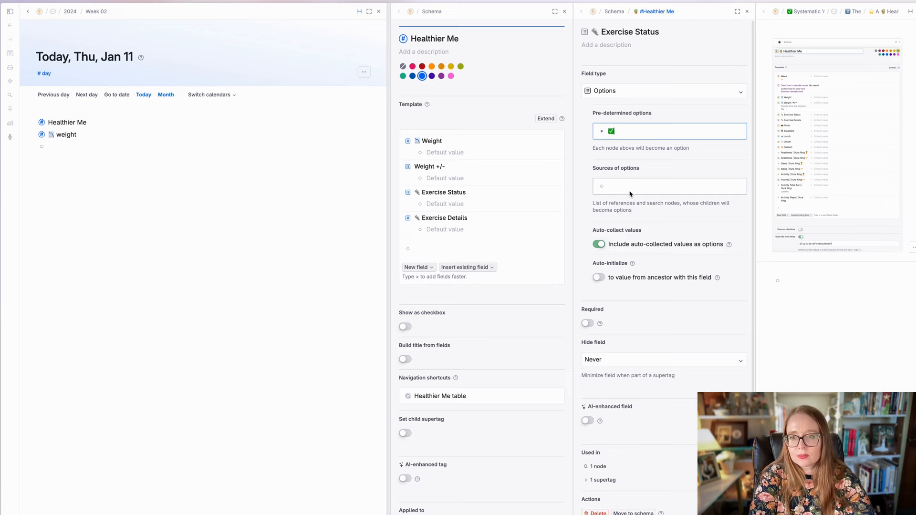
text( Yes)
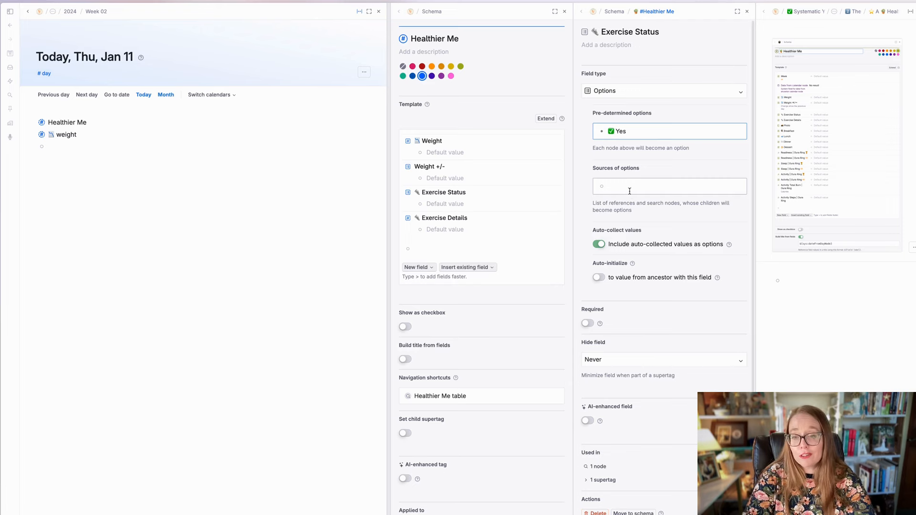
key(Return)
text(Yes)
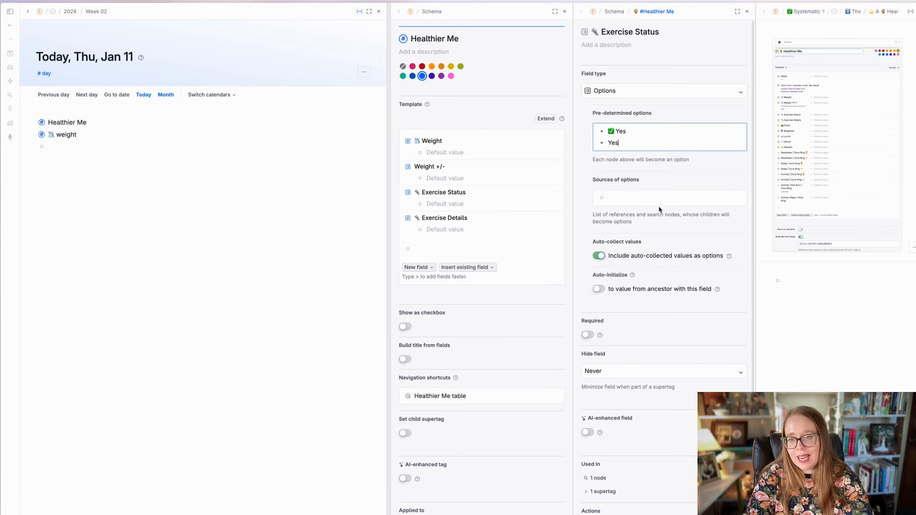
key(shift+Left)
key(shift+Left)
key(shift+Left)
key(BackSpace)
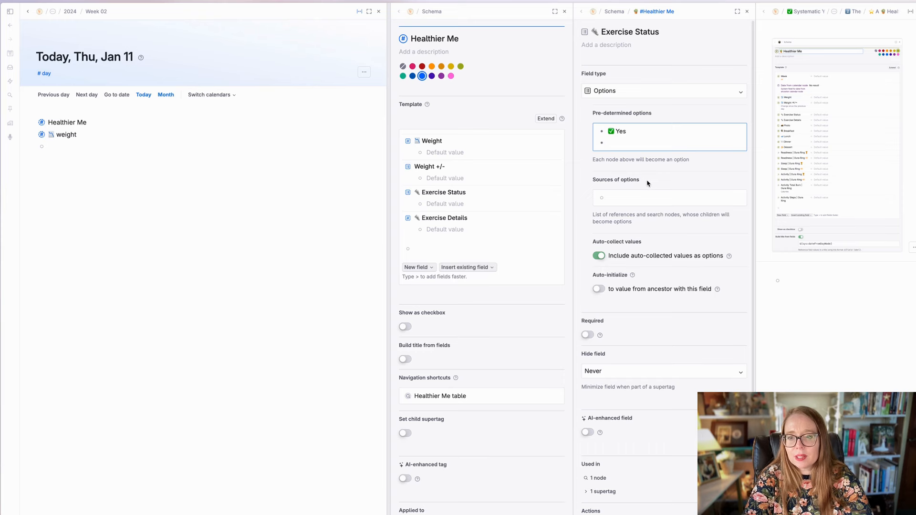
Add a second Exercise Status option, an emoji followed by "Rested", and exclude auto-collected values from the field's options.
text(😴 Rested)
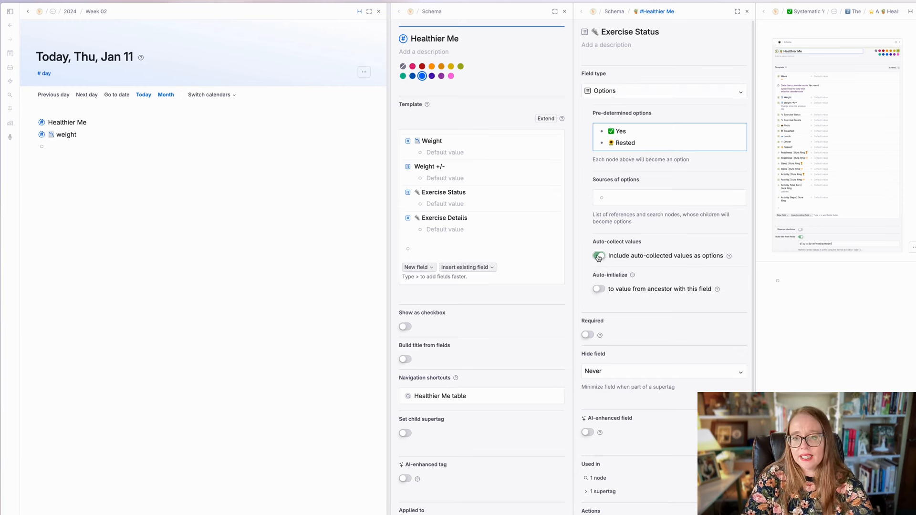
click(624, 257)
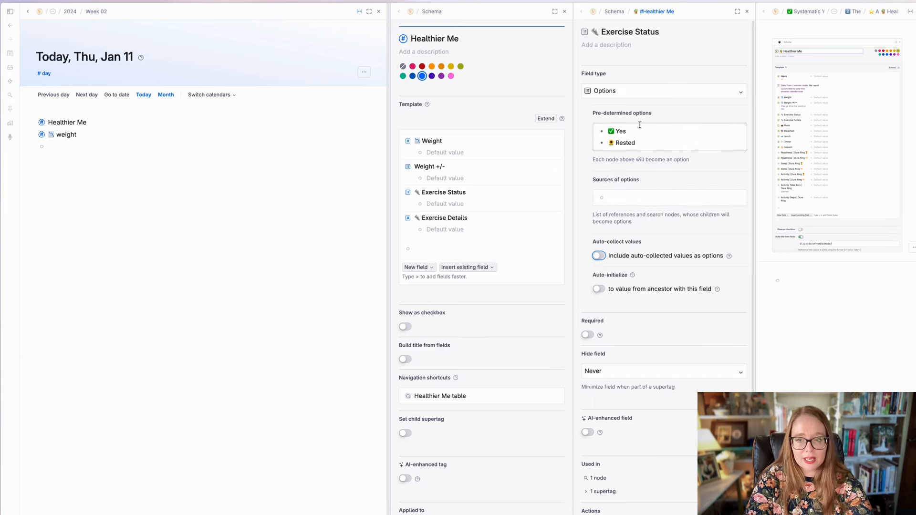
click(743, 15)
click(628, 206)
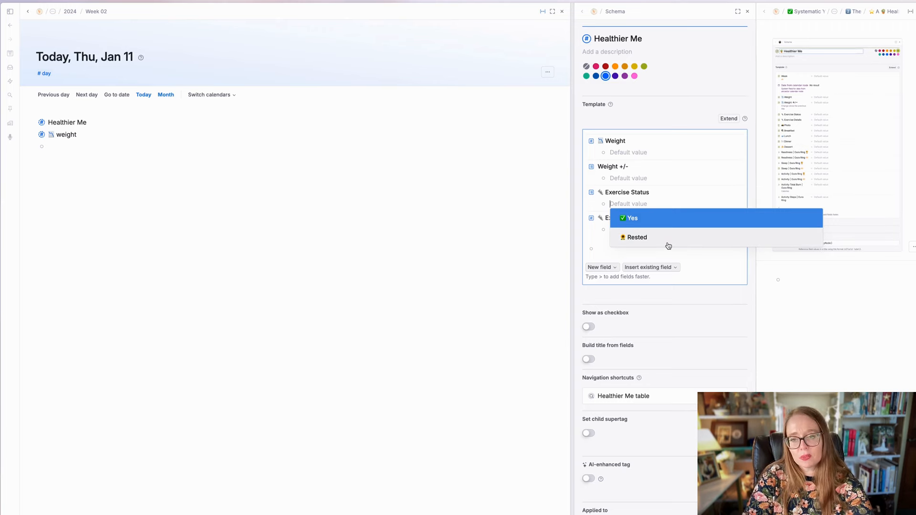
click(675, 198)
Copy the Exercise Details field name into a new node below weight on today's page, and change it to lowercase "👟 exercise details".
click(641, 229)
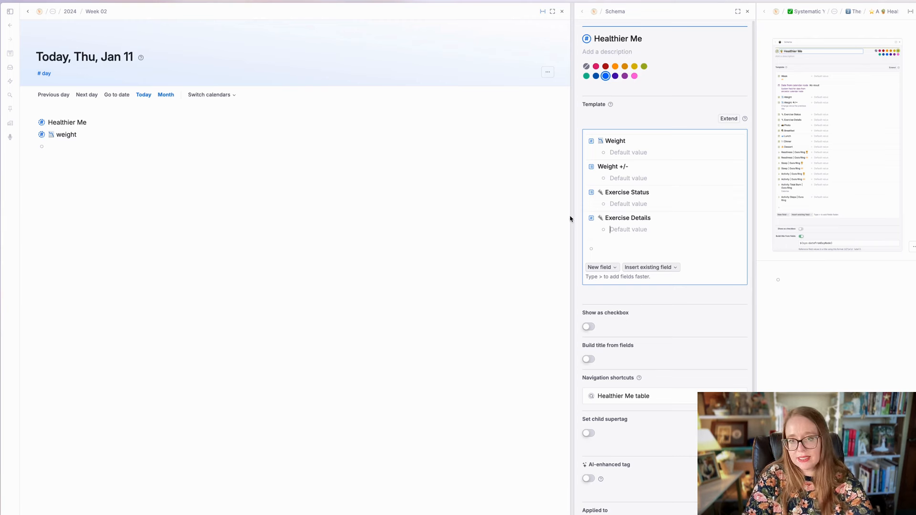
triple_click(668, 218)
key(ctrl+c)
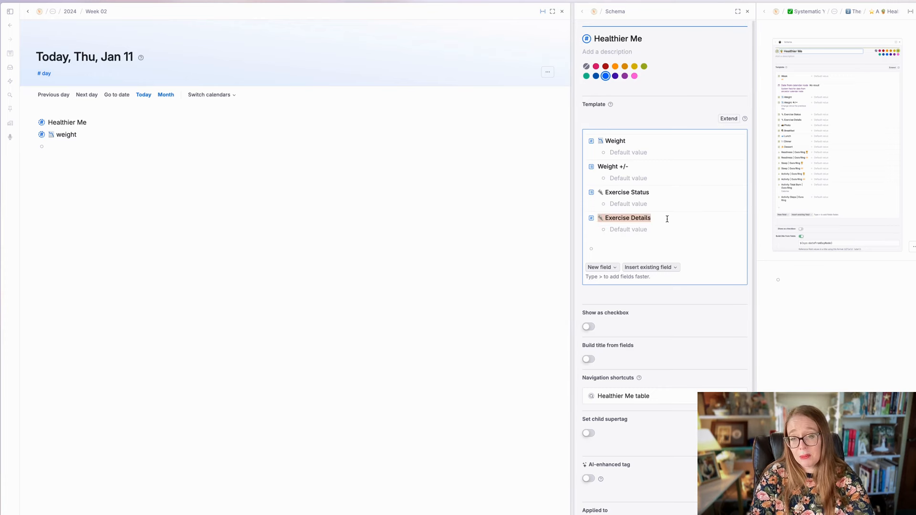
click(163, 150)
key(ctrl+v)
key(Delete)
text(e)
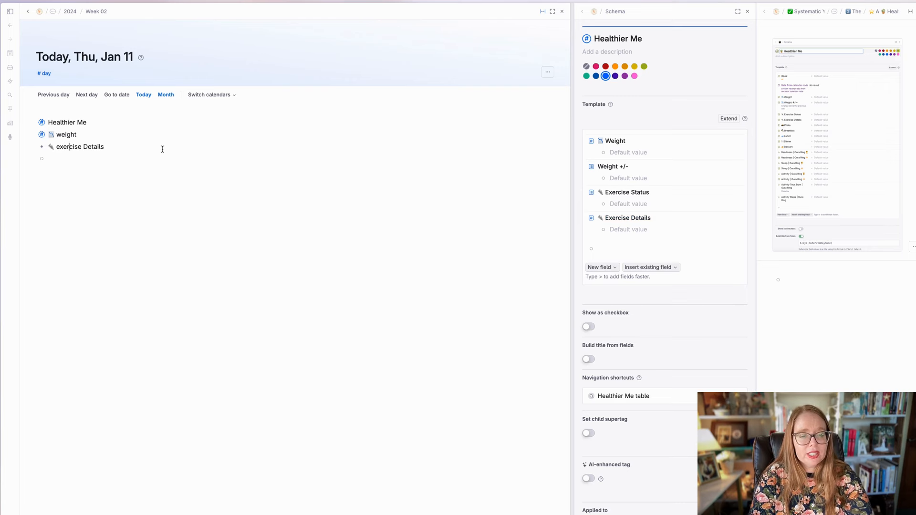
key(BackSpace)
text(d)
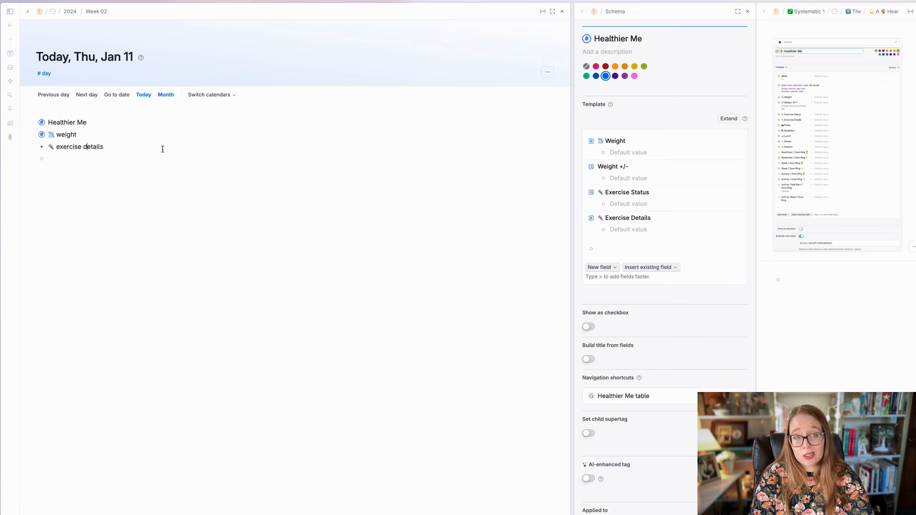
Convert the exercise details node on today's page into a supertag and set its color to blue.
key(shift+super+Right)
key(Right)
key(shift+super+Left)
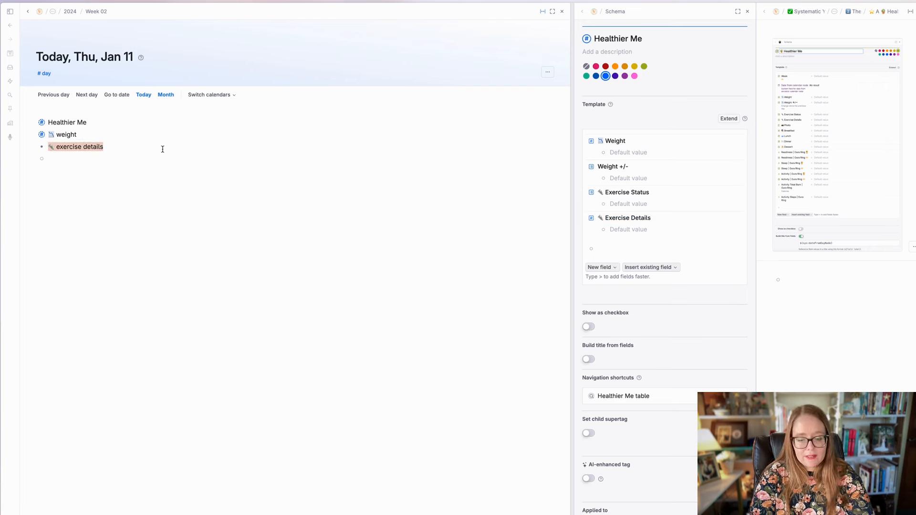
key(super+k)
text(conv)
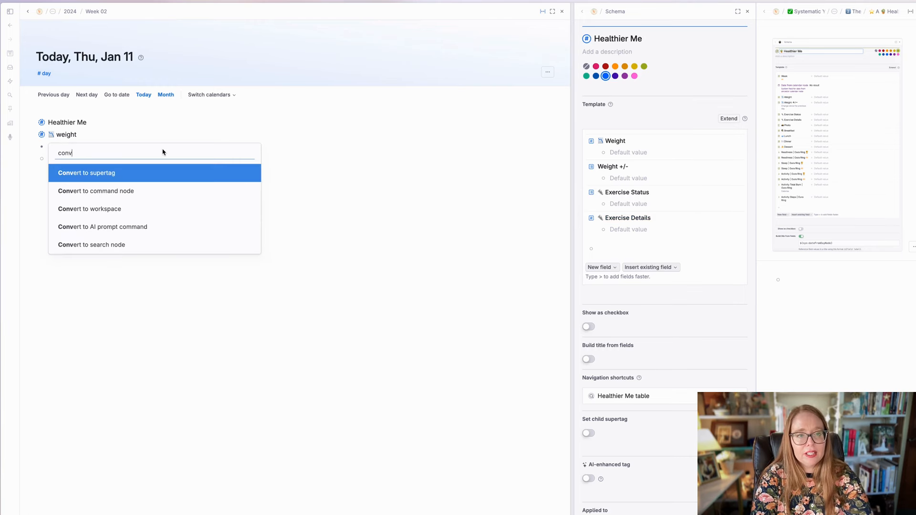
key(Return)
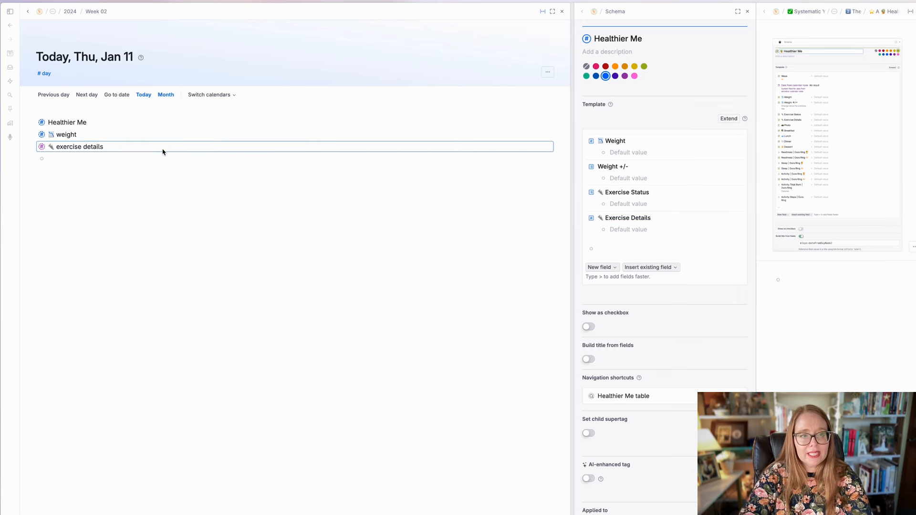
click(41, 147)
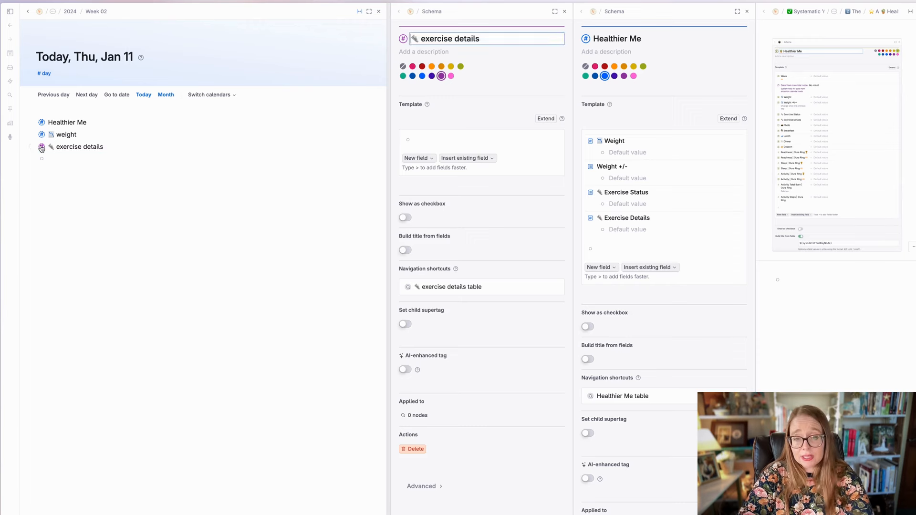
click(421, 78)
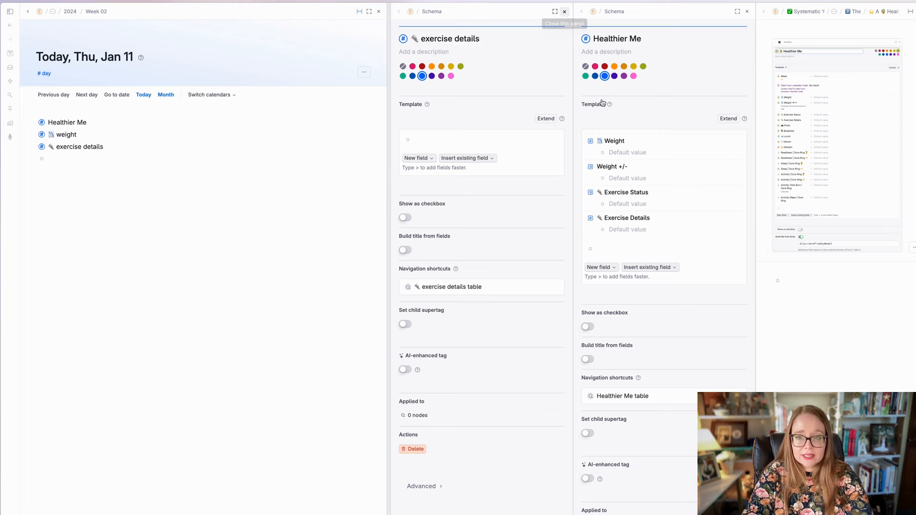
Set the Exercise Details field's instance supertag to exercise details and close the field configuration.
click(591, 220)
click(591, 220)
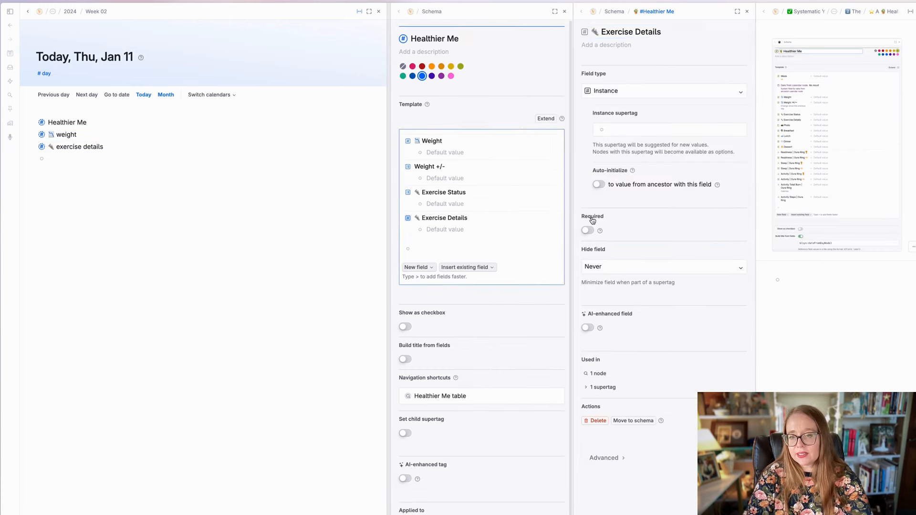
click(624, 129)
text(exer)
click(651, 146)
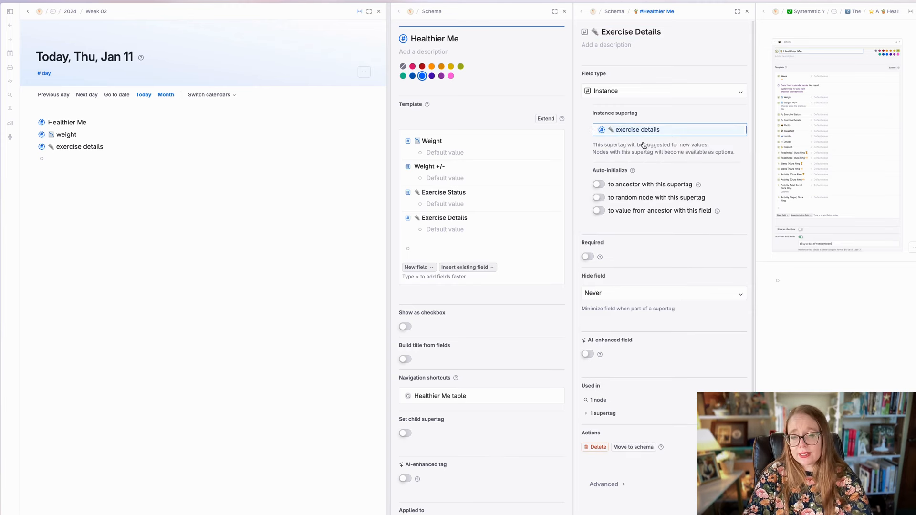
click(747, 11)
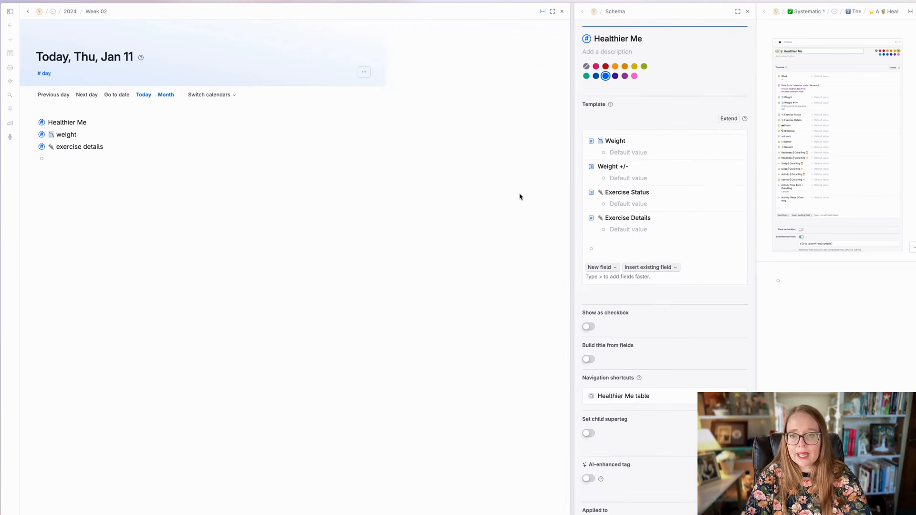
Widen the Healthier Me configuration and add a "📸 Photo" field below Exercise Details in the template.
drag(572, 186, 471, 181)
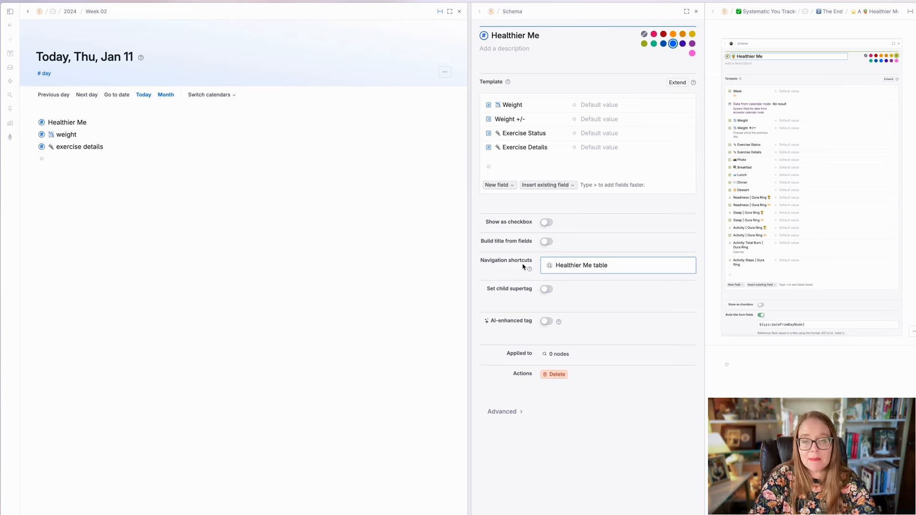
click(543, 147)
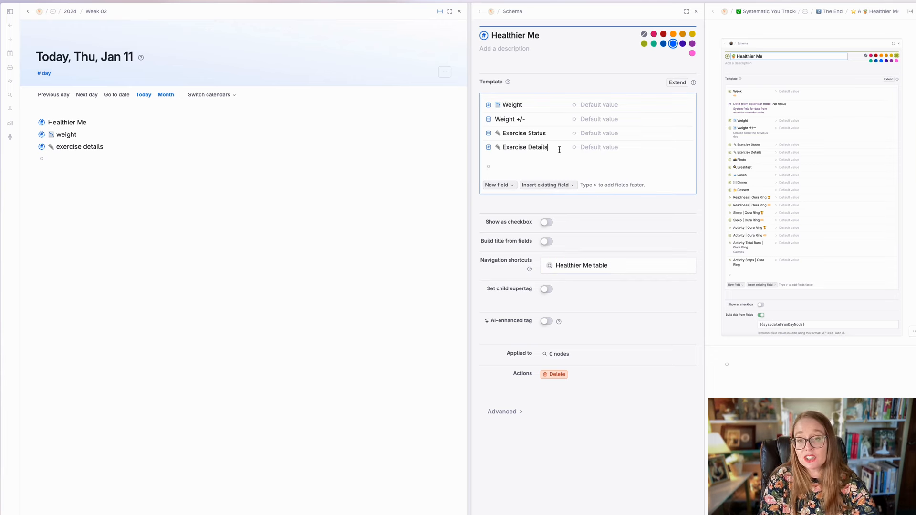
key(Return)
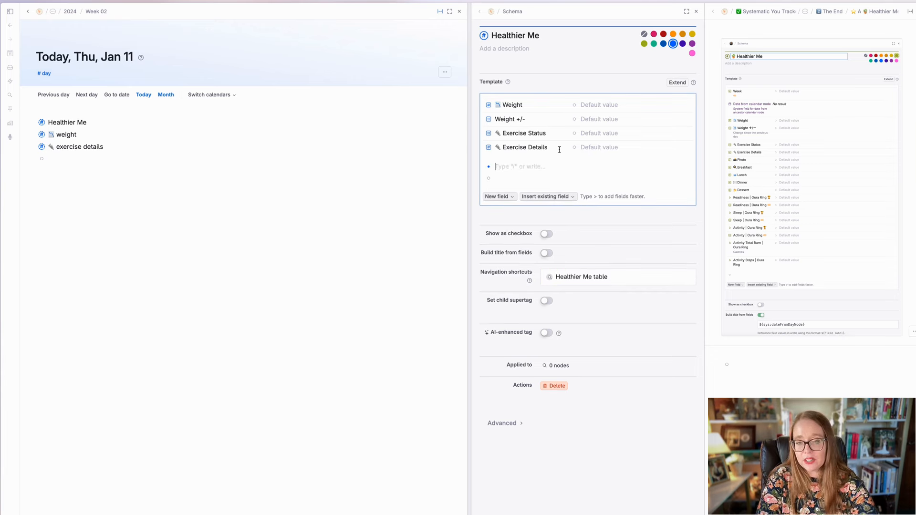
text(>)
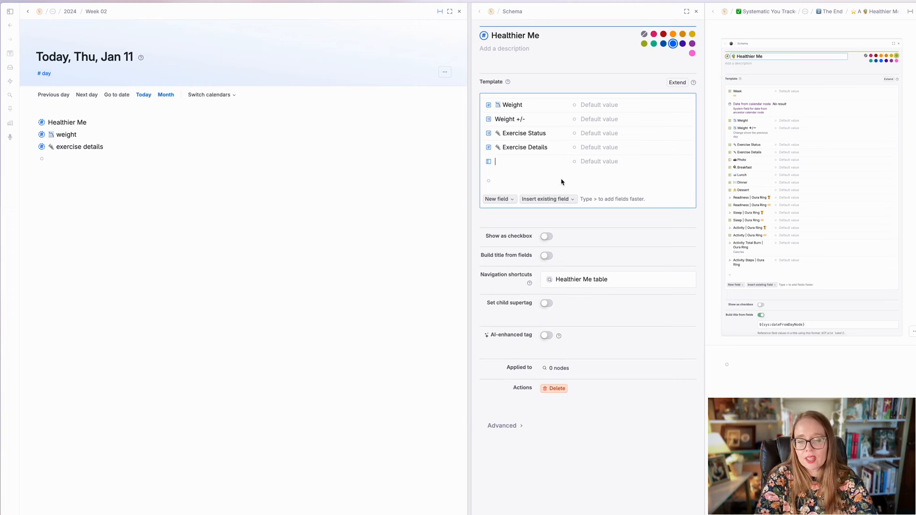
text(📸)
text(Phto)
key(BackSpace)
key(BackSpace)
text(oto)
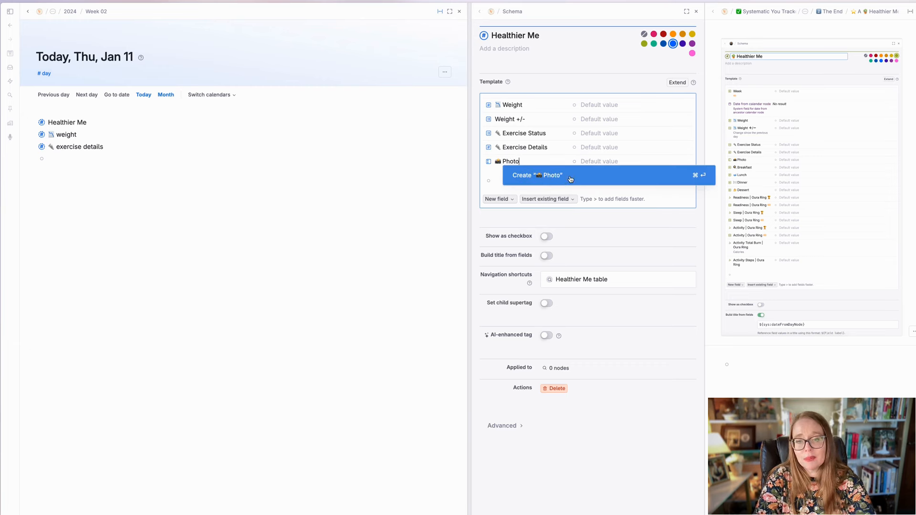
click(569, 176)
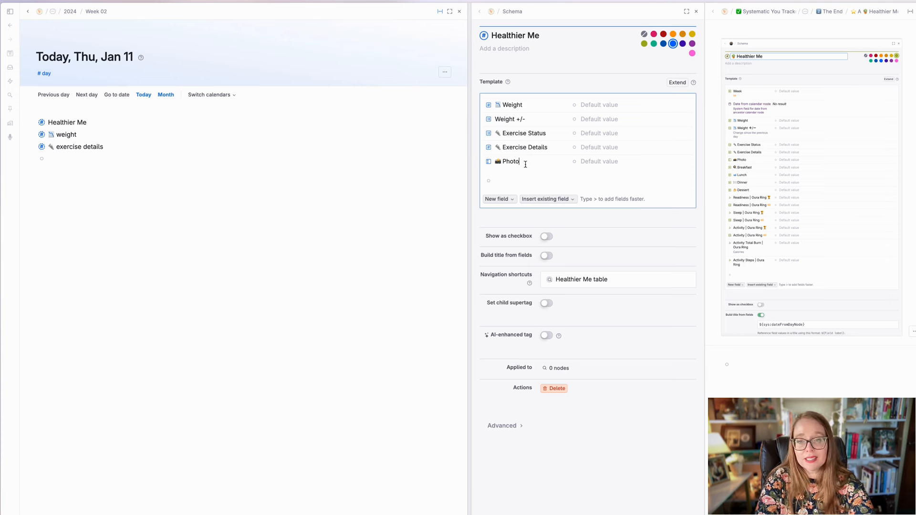
Add a "🍳 Breakfast" field below Photo in the Healthier Me template.
key(Return)
text(Breakf)
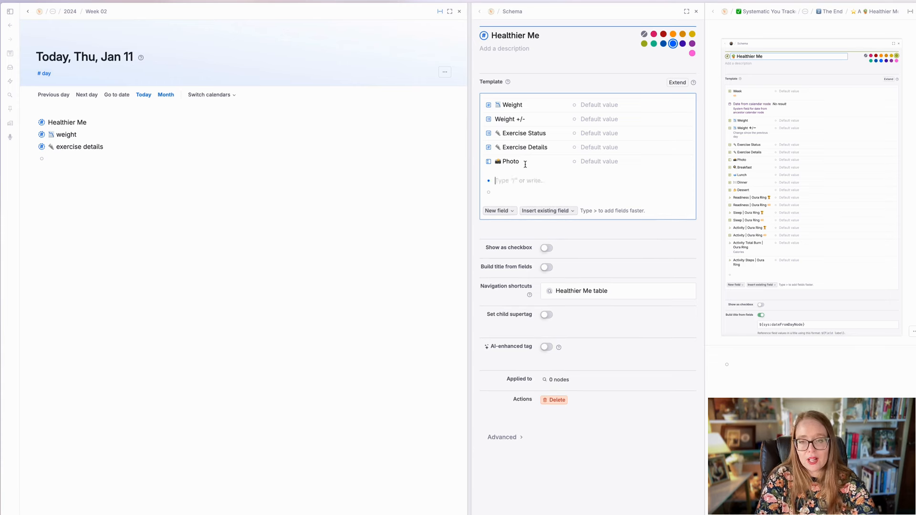
text(ast)
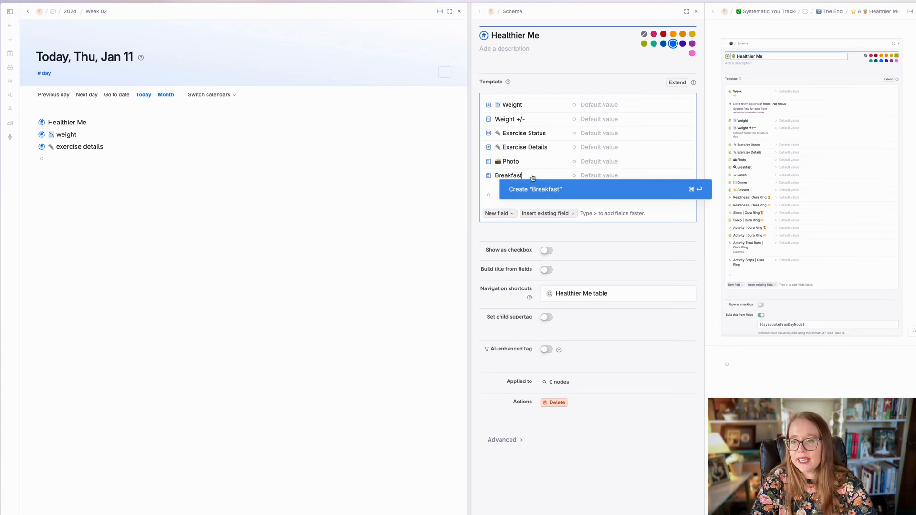
click(532, 175)
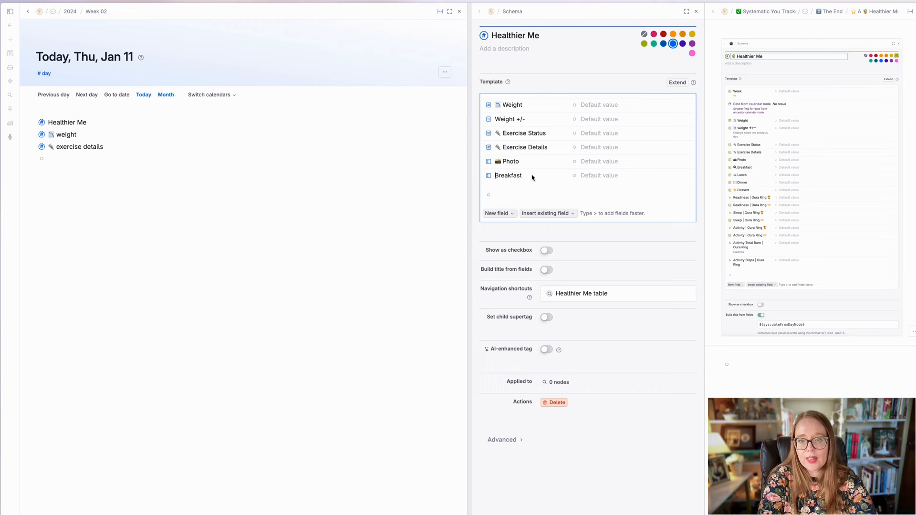
text(🍳)
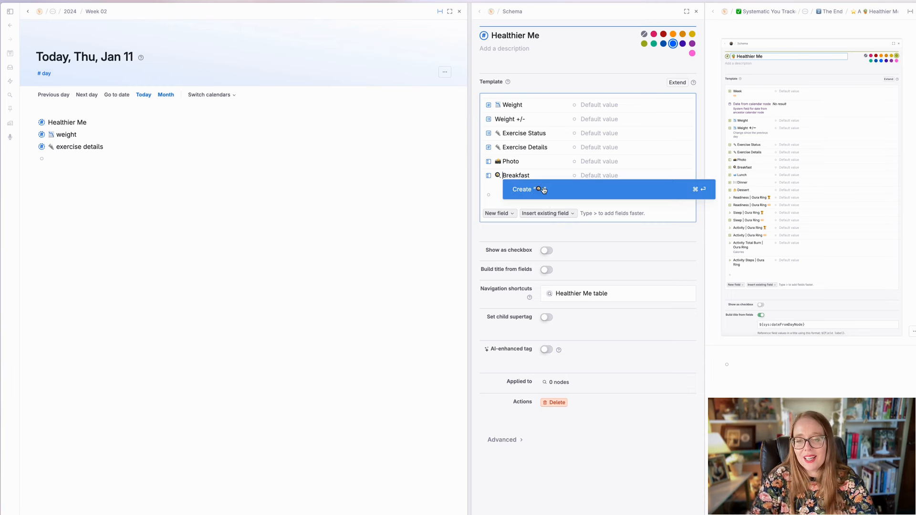
click(473, 176)
Copy the Breakfast field name into a new node below exercise details on today's page, and change it to lowercase "🍳 breakfast".
triple_click(543, 179)
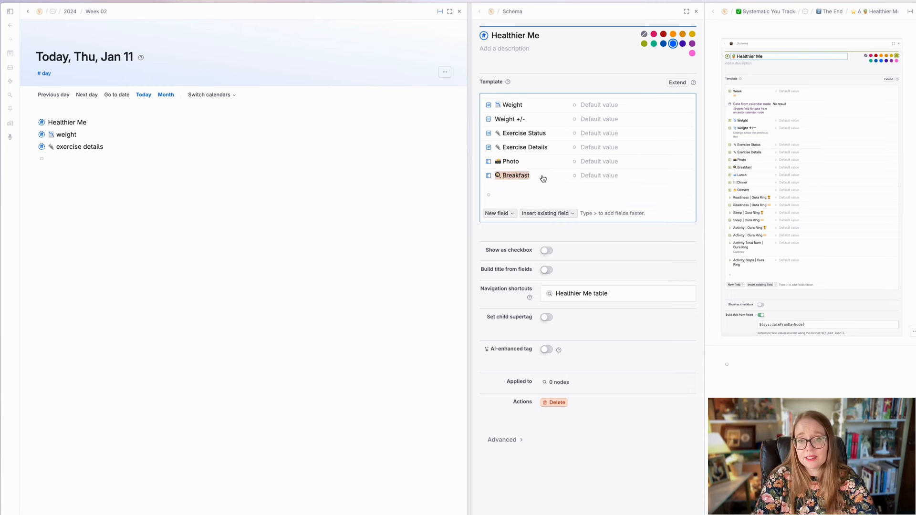
click(155, 163)
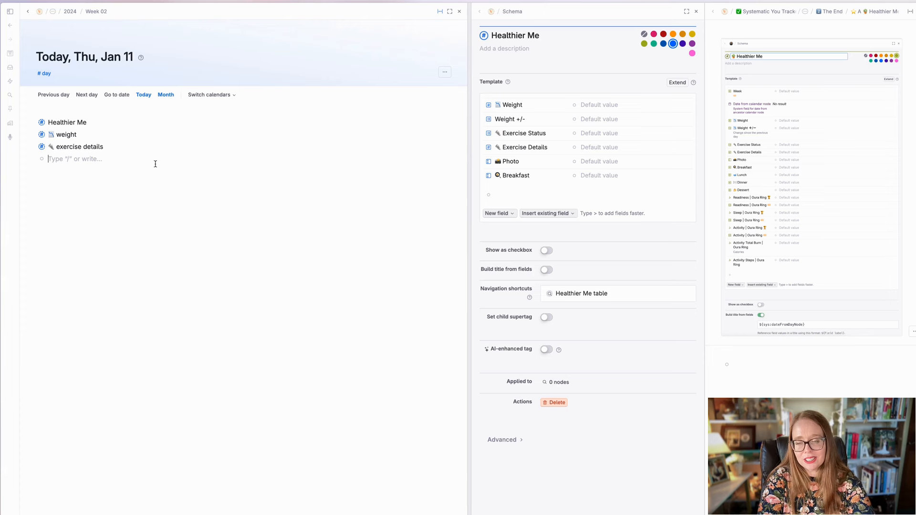
text(🔍 Breakfast)
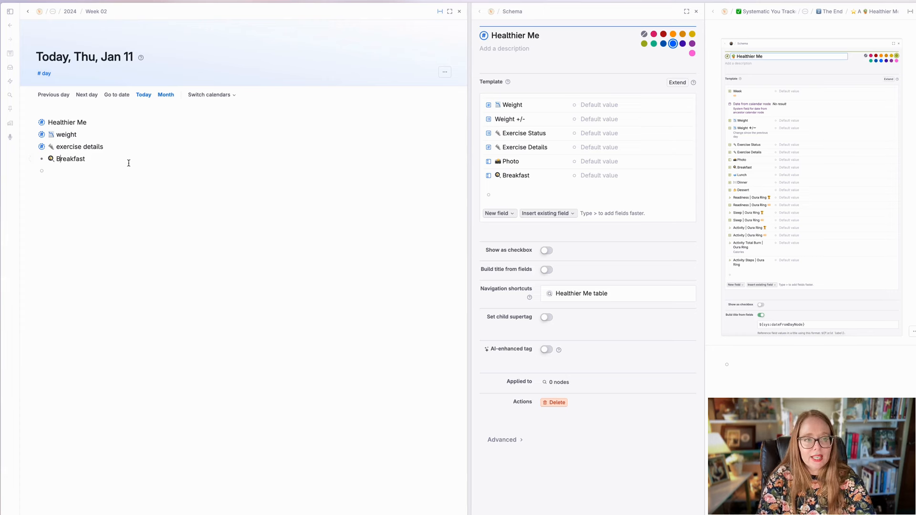
key(BackSpace)
text(b)
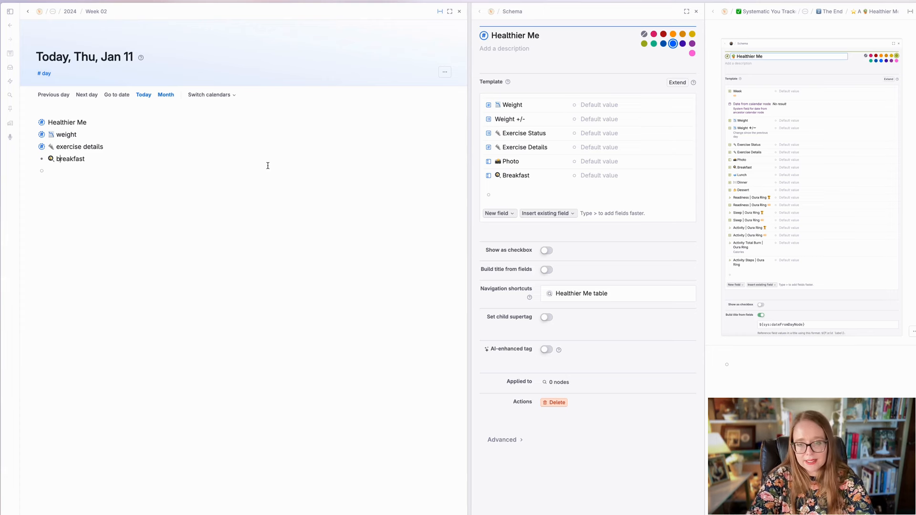
click(535, 177)
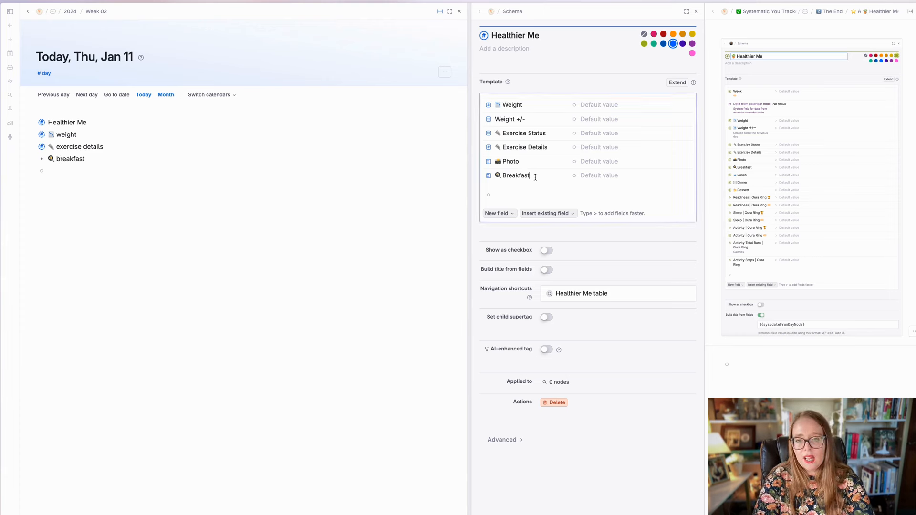
Convert the breakfast node into a supertag, set its color to blue, and close its configuration.
click(217, 168)
key(shift+Up)
key(super+k)
text(conver)
key(Return)
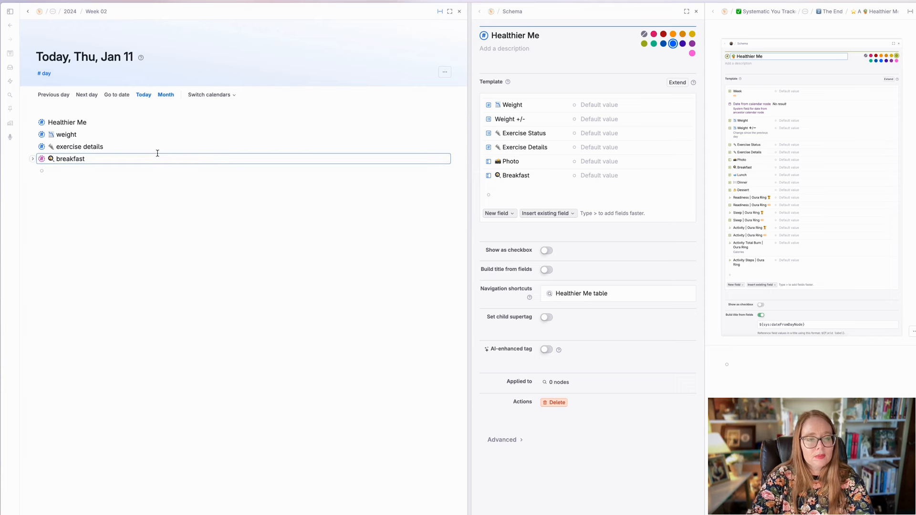
mouse_move(43, 161)
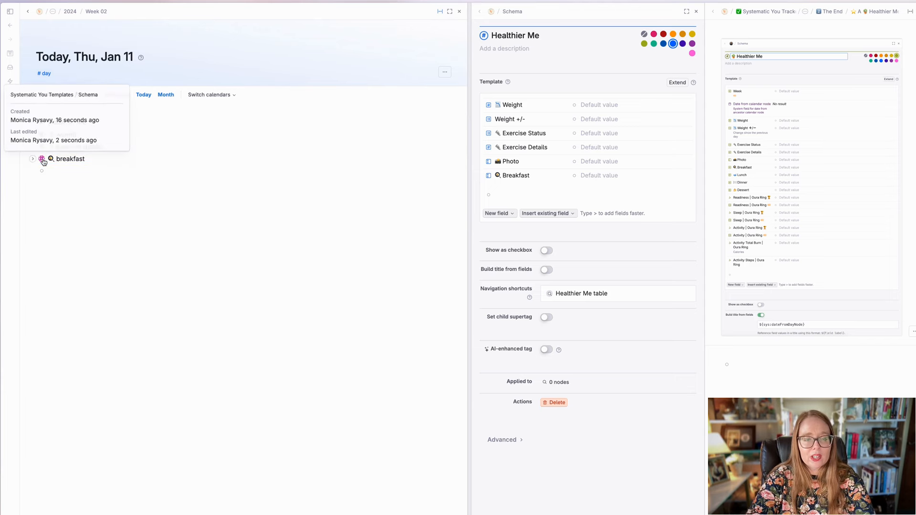
click(42, 162)
click(43, 161)
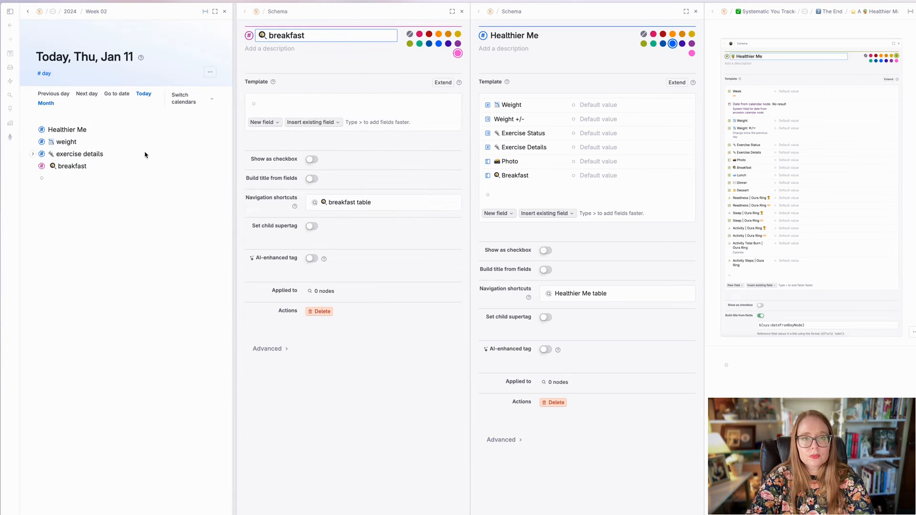
click(439, 43)
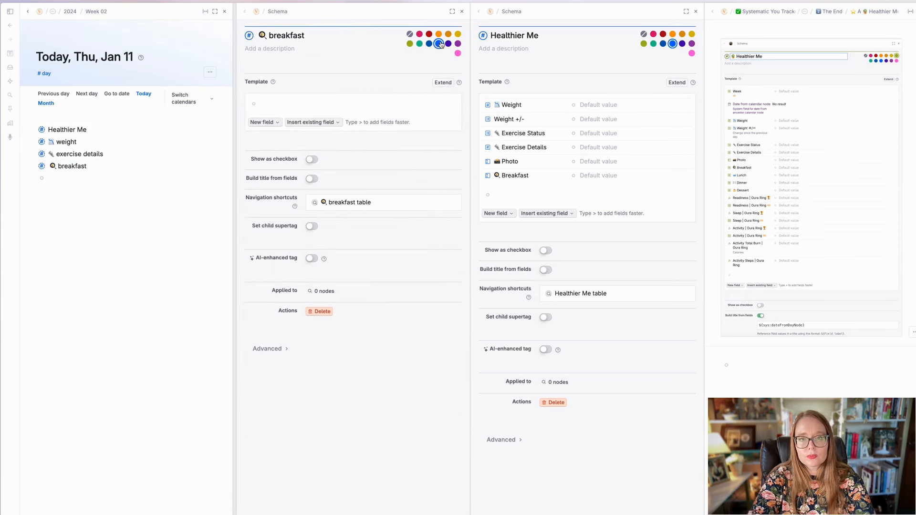
click(457, 18)
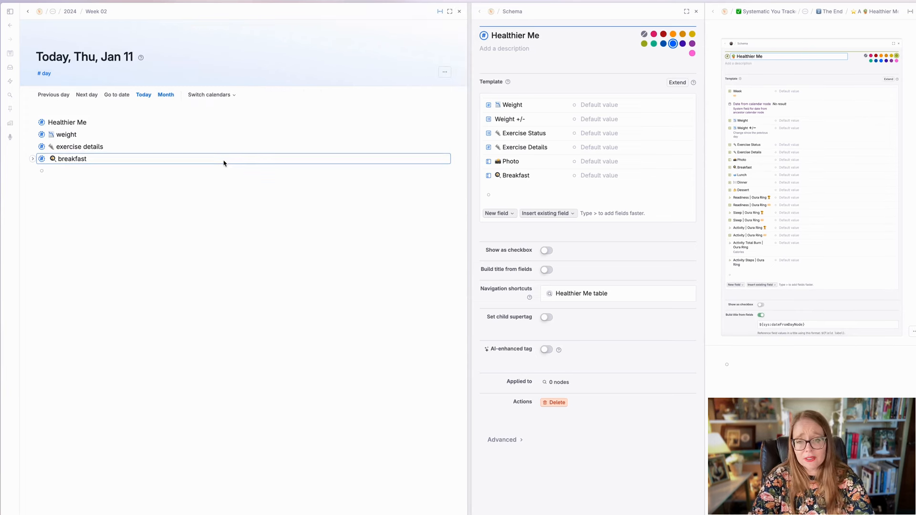
Set the Breakfast field type to Instance with breakfast as its instance supertag, and close the field configuration.
key(Up)
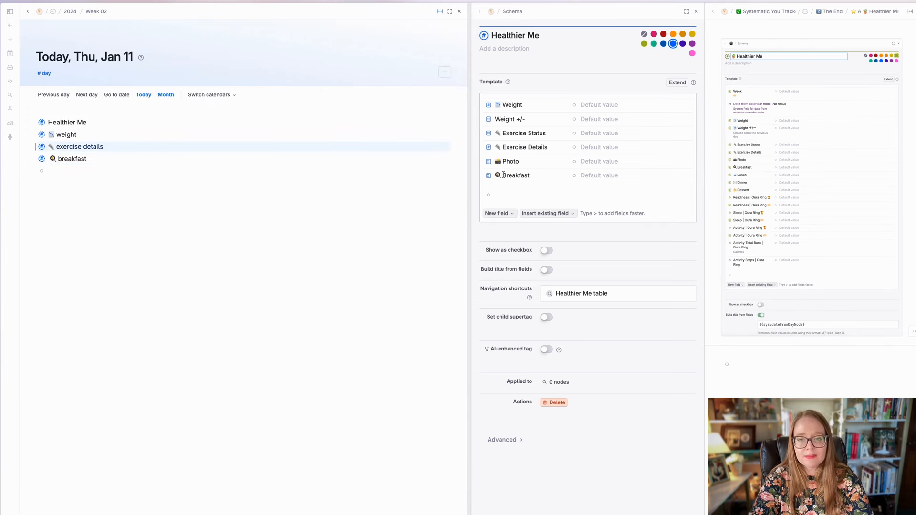
click(488, 175)
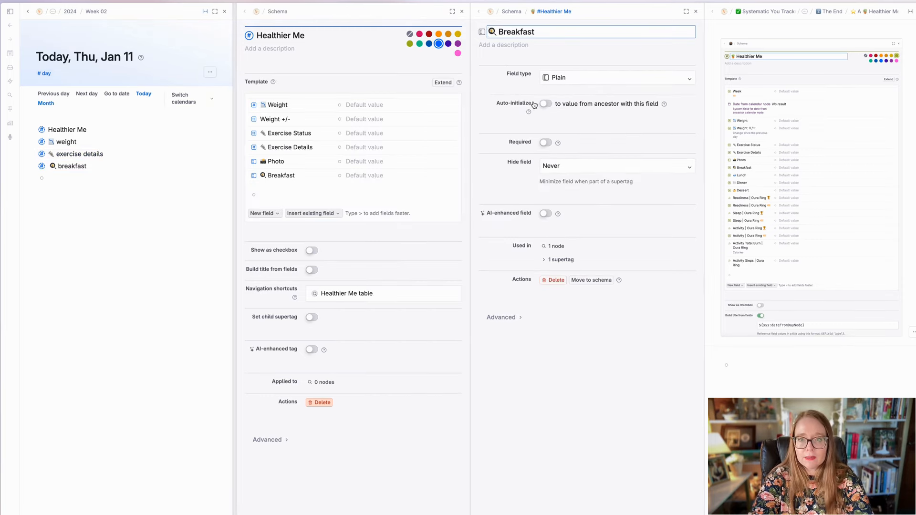
click(573, 85)
click(579, 118)
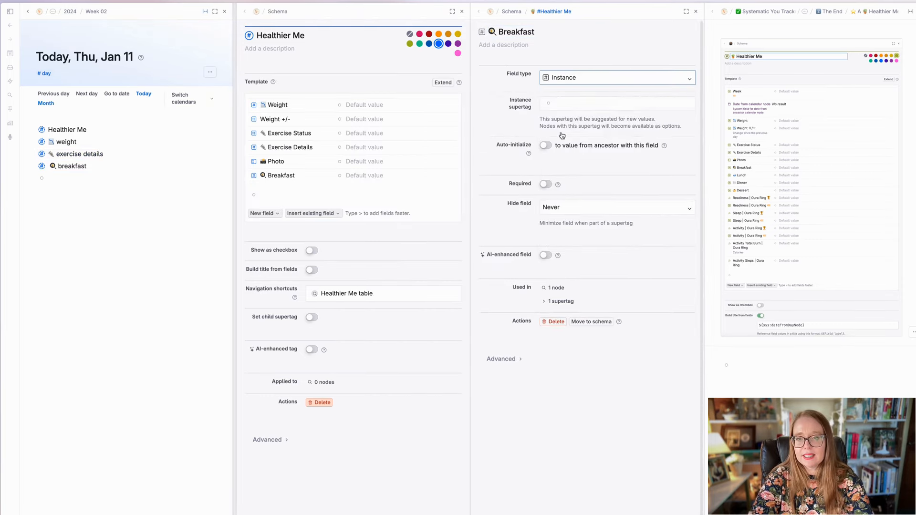
click(565, 103)
text(brea)
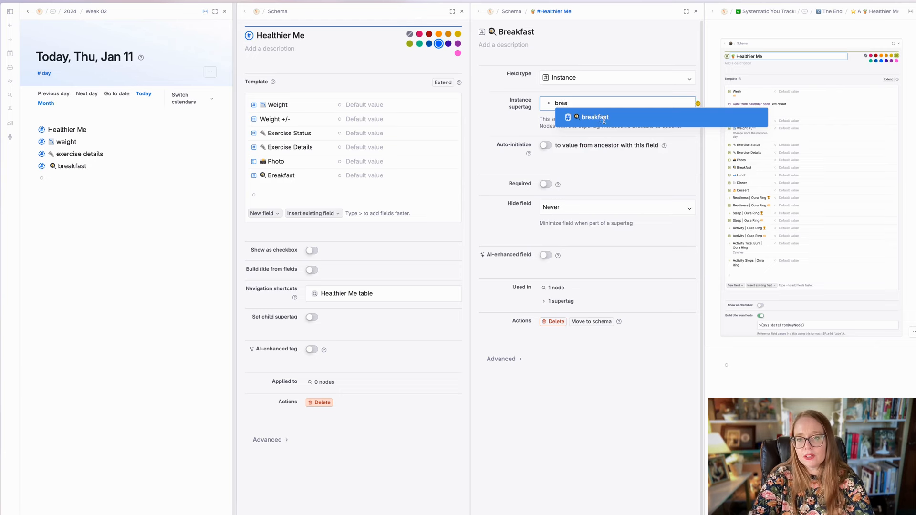
click(603, 118)
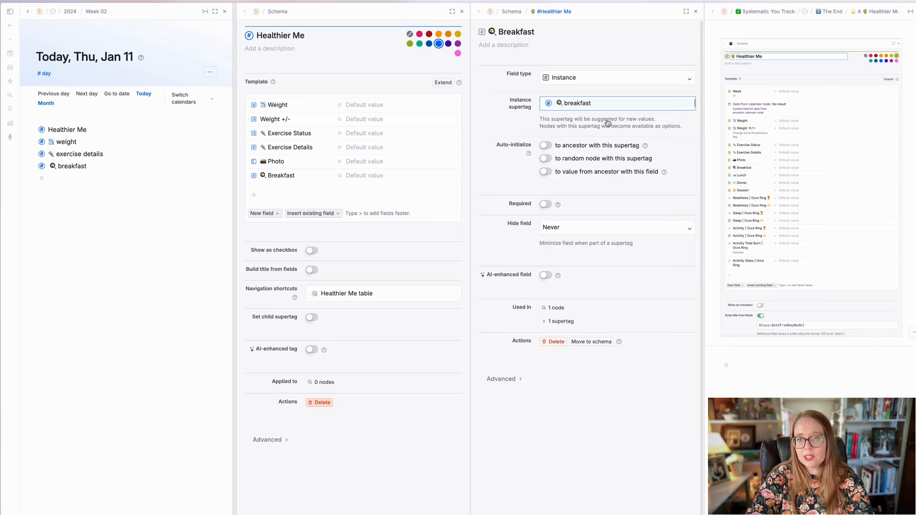
click(696, 12)
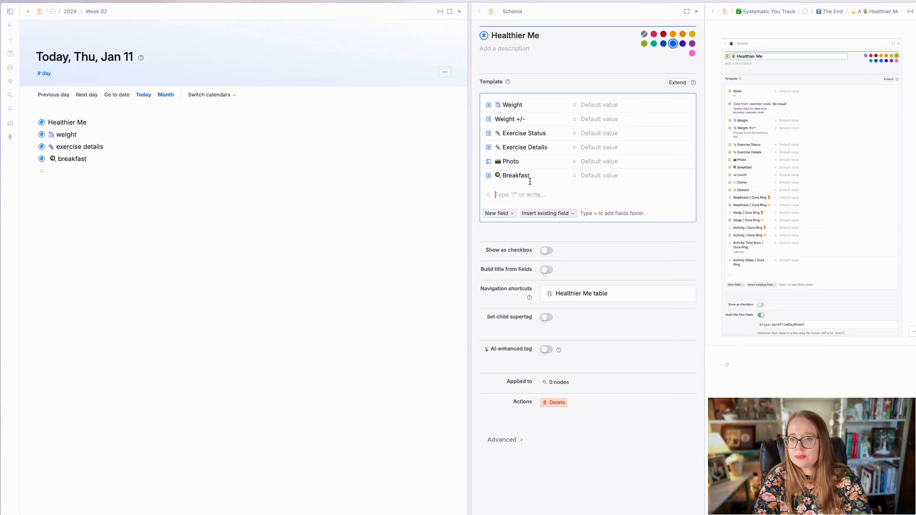
Add a "🥣 Lunch" field below Breakfast in the template and copy its name into a new node below breakfast on today's page.
text(>)
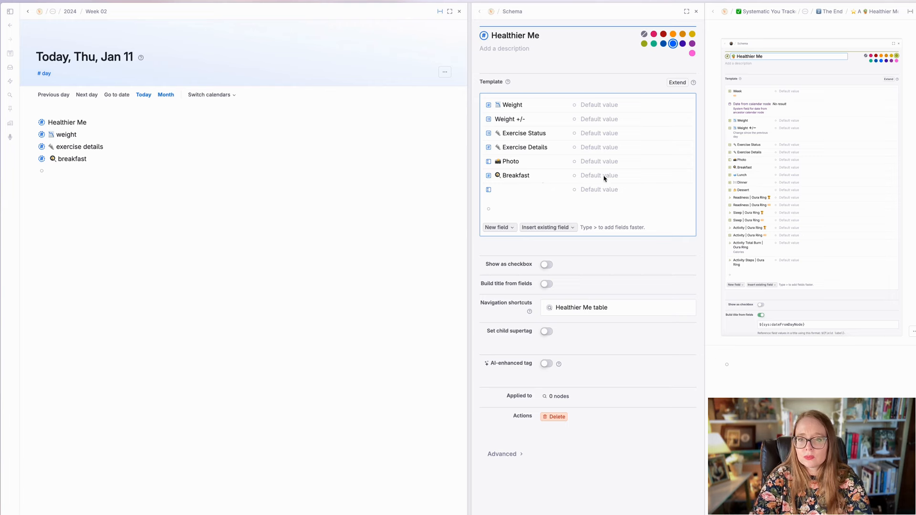
text(🥣 Lunch)
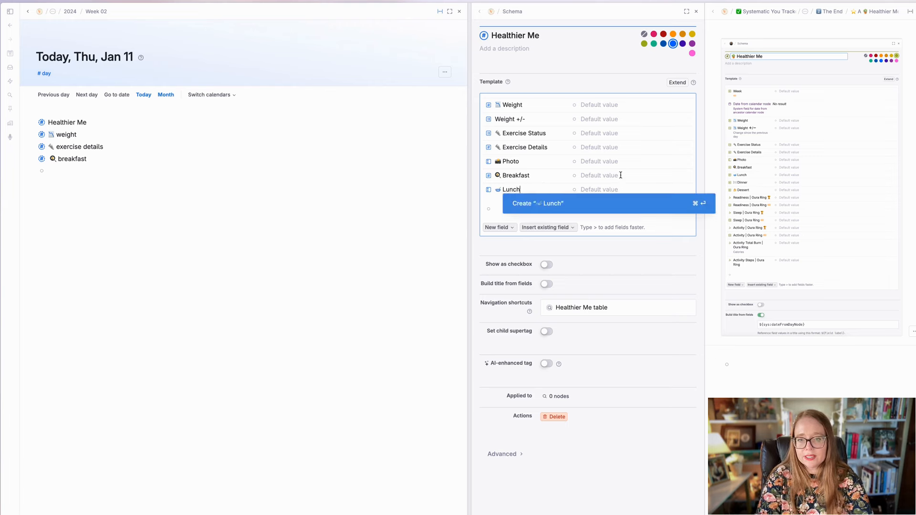
key(super+a)
key(super+c)
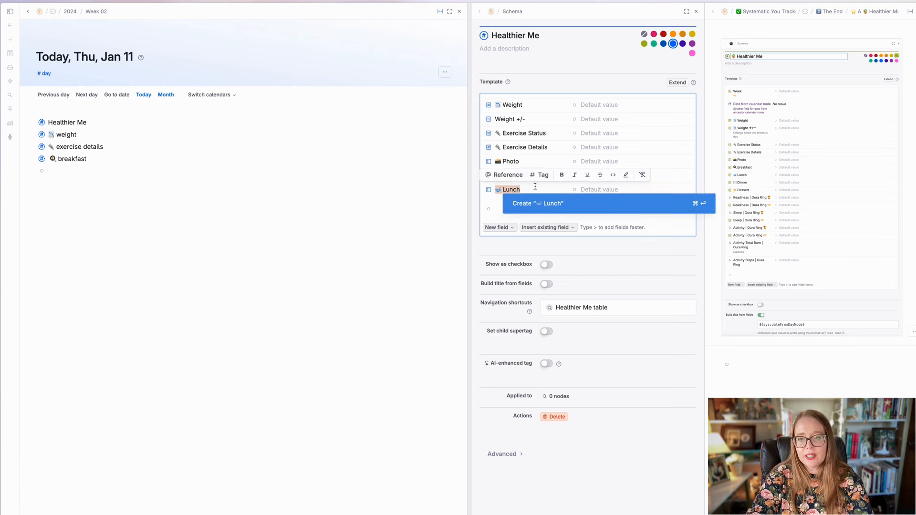
click(533, 188)
click(201, 165)
key(super+v)
Convert the Lunch node on today's page into a supertag and set its color to blue.
key(super+a)
key(super+k)
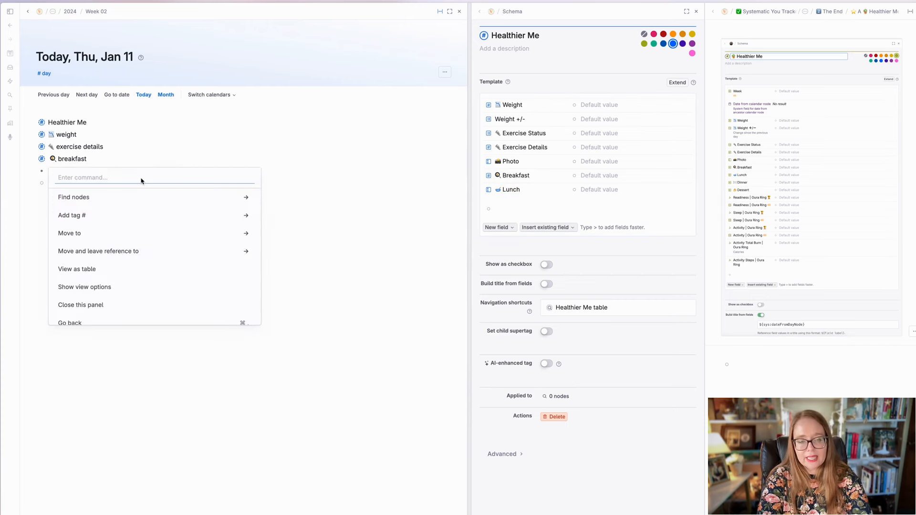
text(convert)
key(Return)
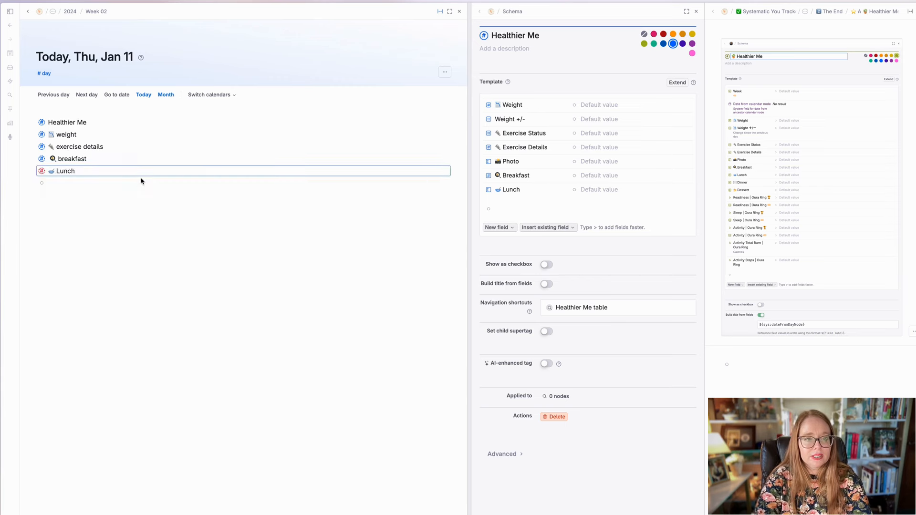
click(42, 172)
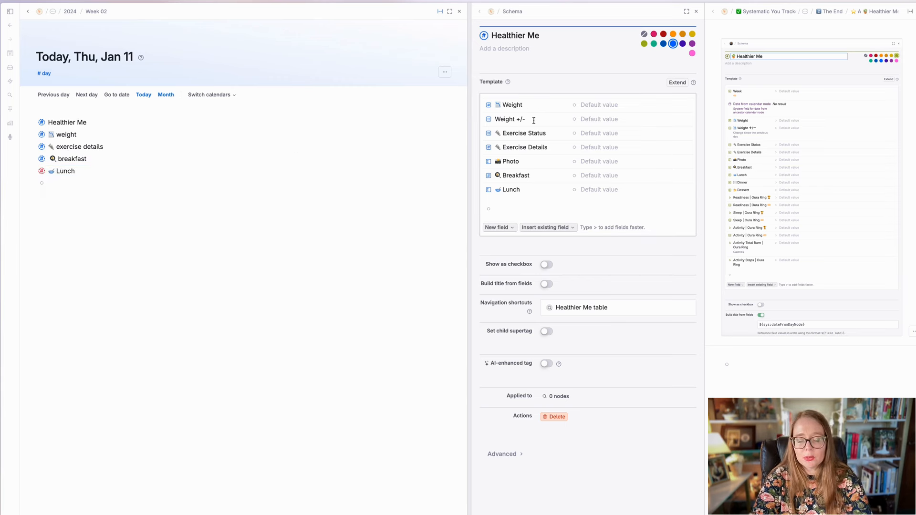
click(533, 192)
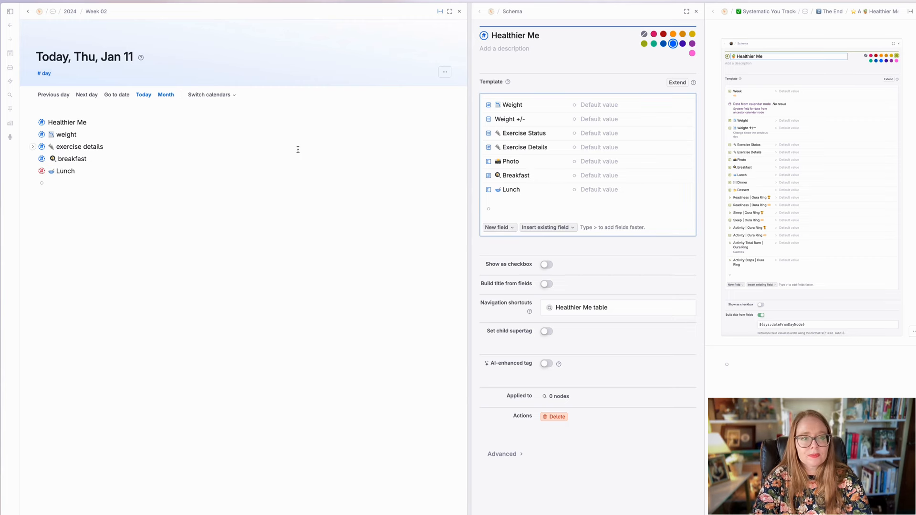
click(179, 168)
click(42, 171)
click(439, 43)
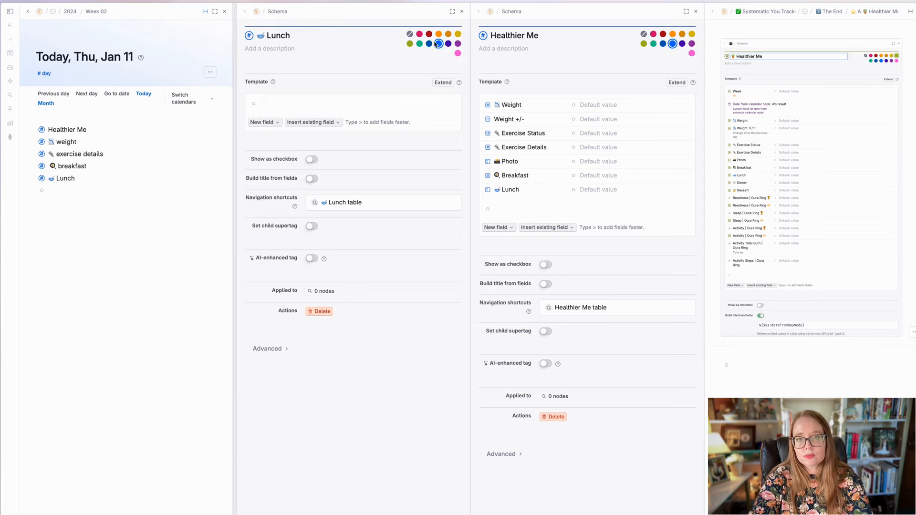
Set the Lunch field type to Instance with Lunch as its instance supertag, and close the field configuration.
click(489, 193)
click(488, 190)
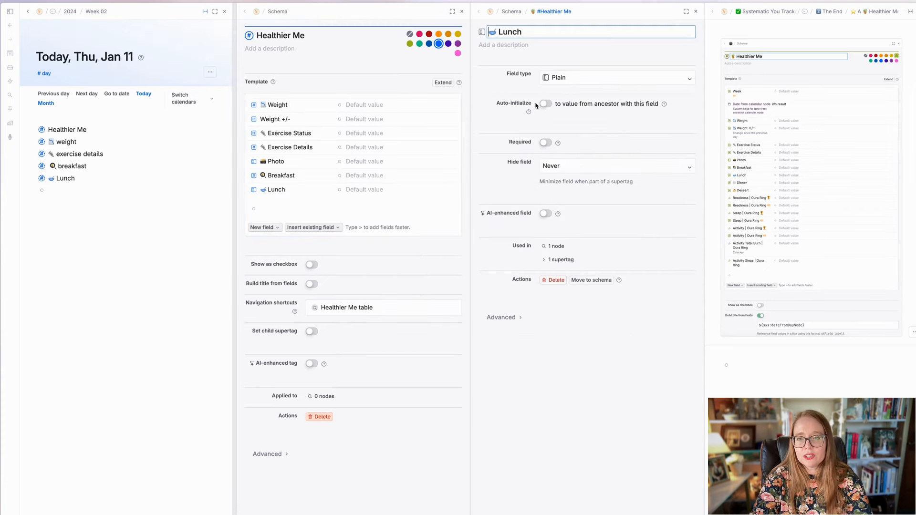
click(552, 79)
click(592, 115)
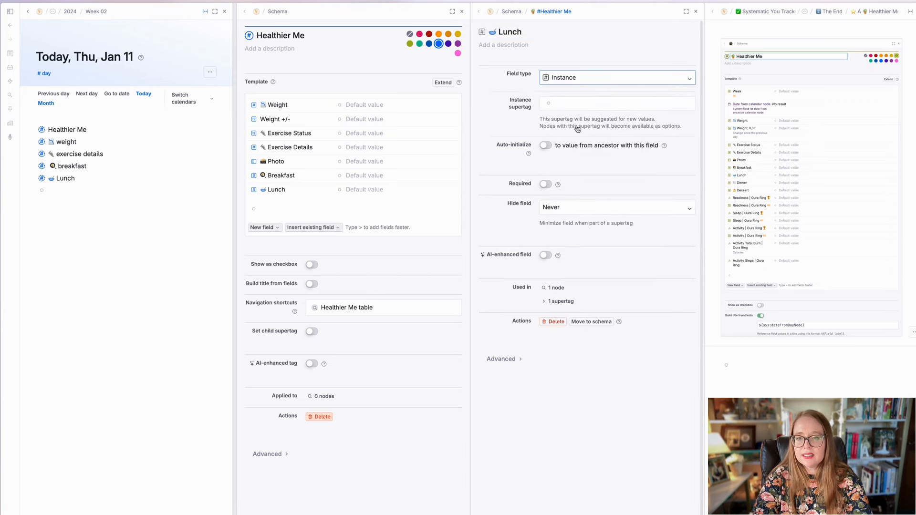
click(566, 106)
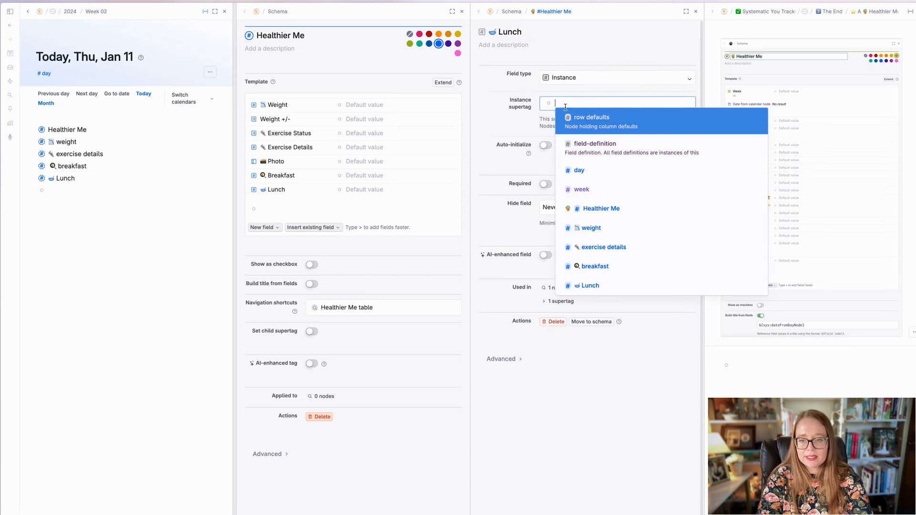
click(644, 283)
click(696, 12)
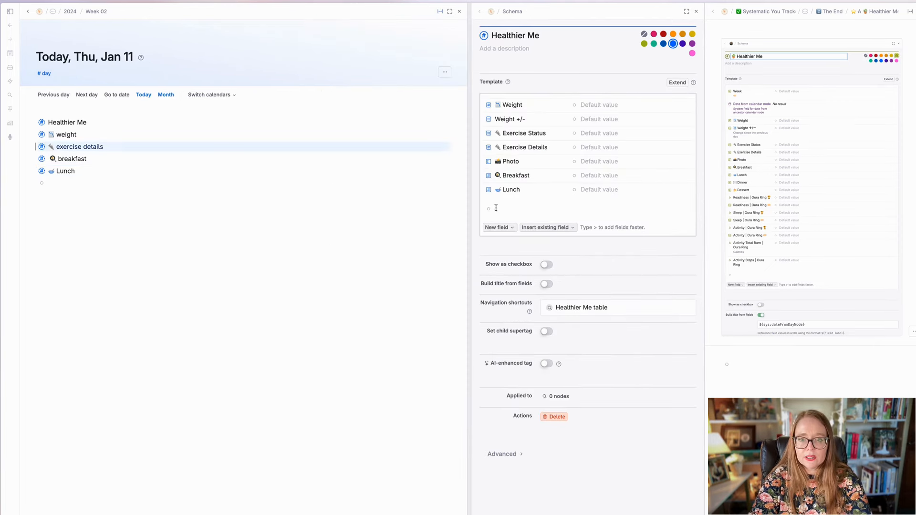
Add a "🍽 Dinner" field below Lunch in the Healthier Me template.
click(503, 209)
text(Dinner)
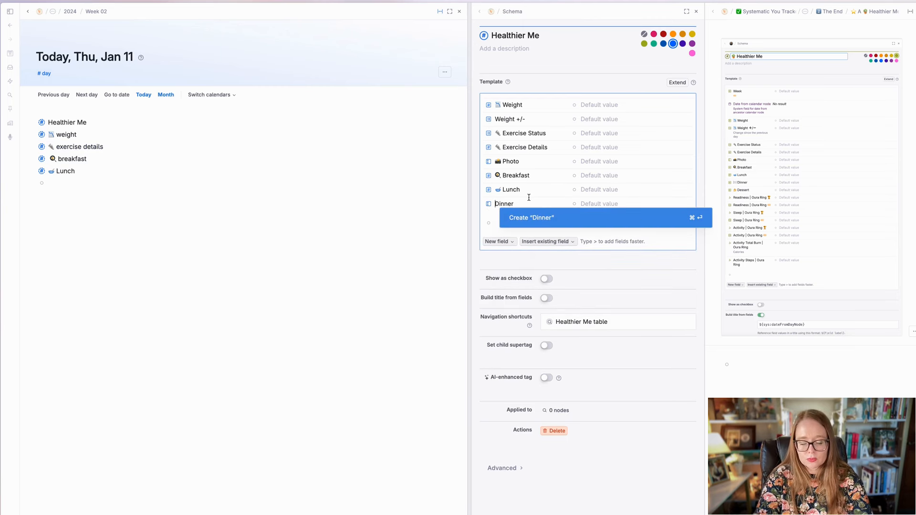
key(ctrl+super+space)
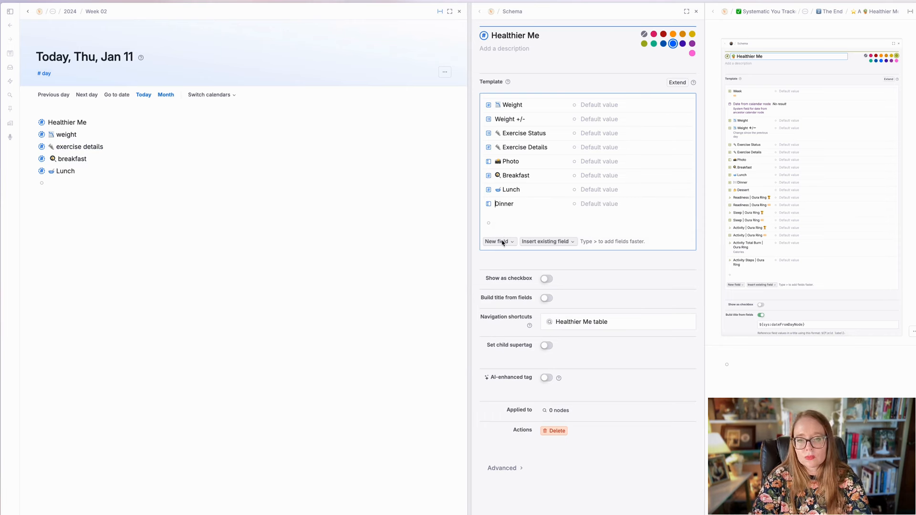
click(509, 229)
click(529, 205)
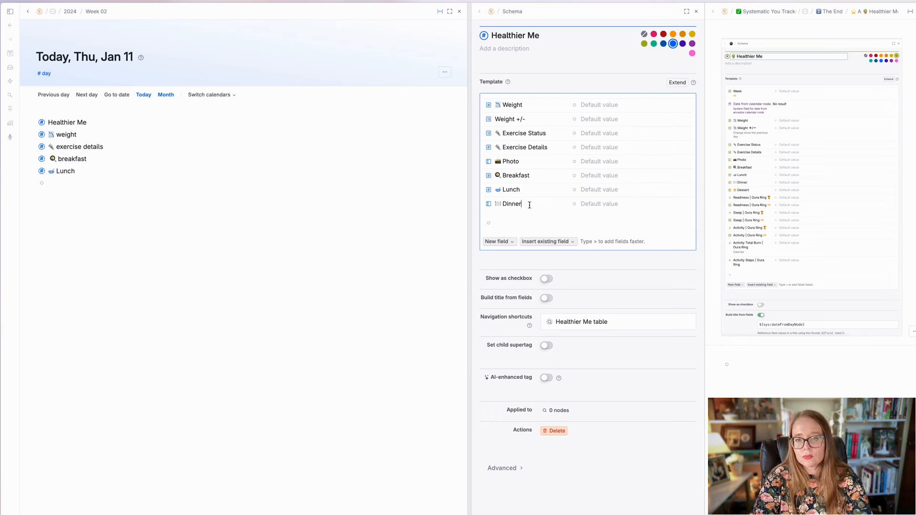
Copy the Dinner field name into a new node below Lunch on today's page, and change it to lowercase "🍽 dinner".
double_click(529, 205)
click(119, 178)
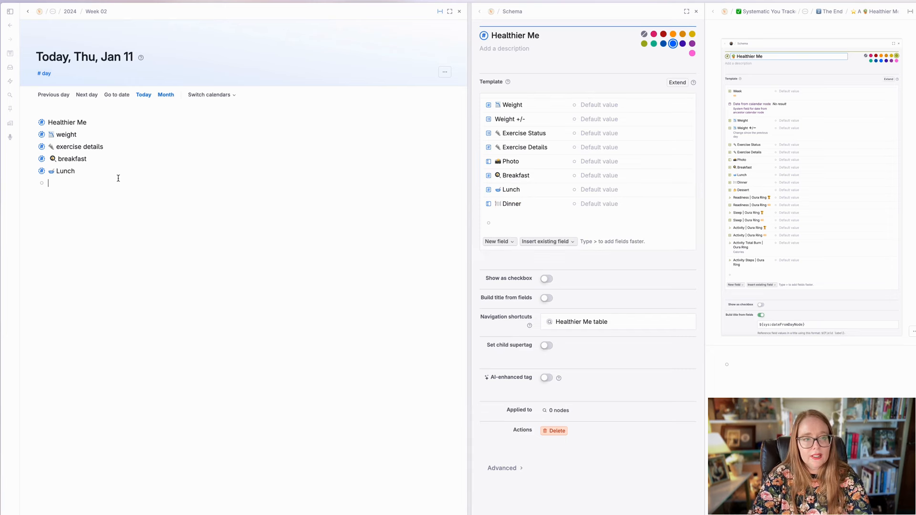
text(🍽 Dinner)
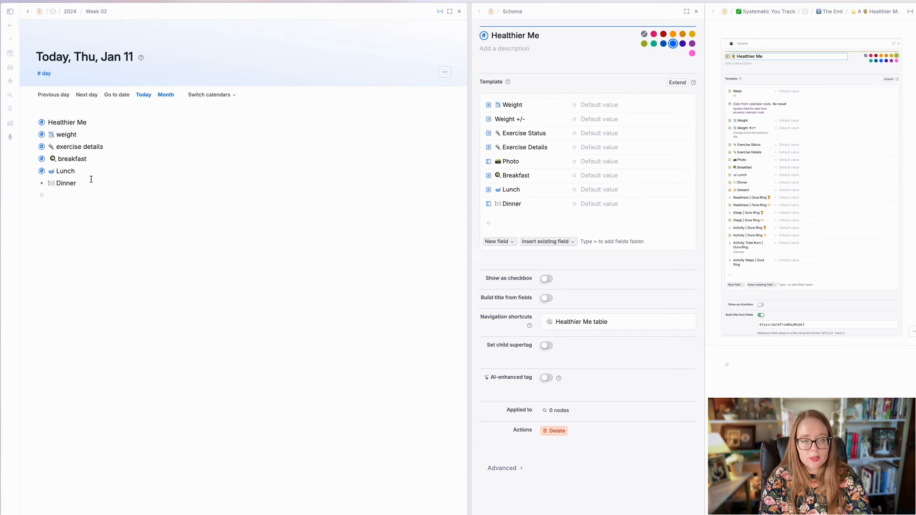
text(d)
key(Delete)
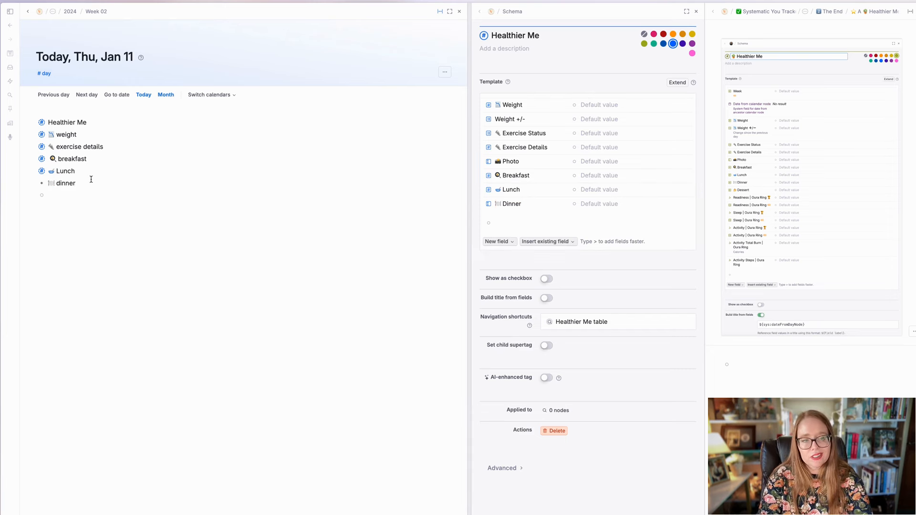
Convert the dinner node into a supertag, set its color to blue, and close its configuration.
key(Escape)
key(super+k)
text(conver)
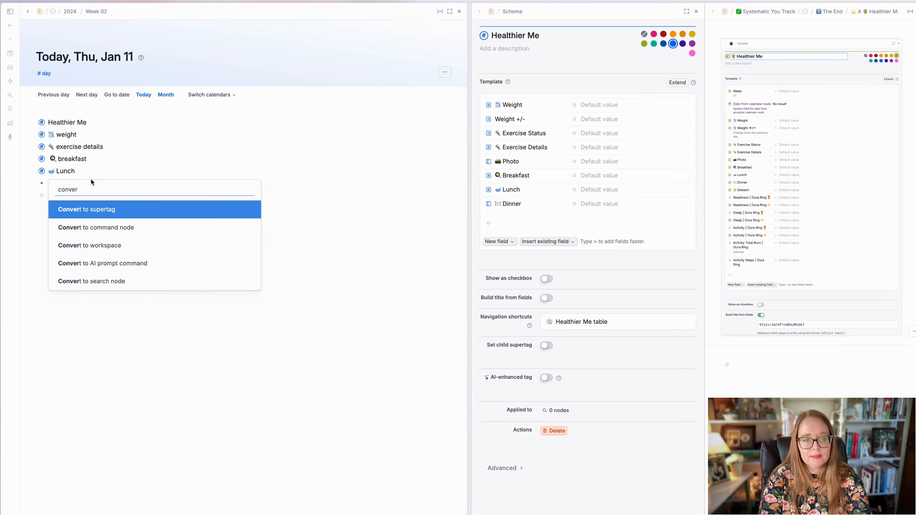
key(Return)
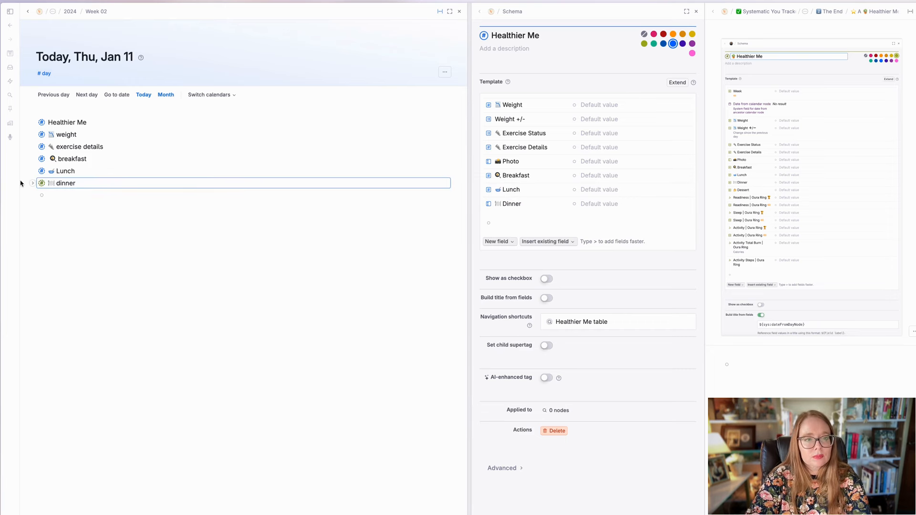
click(42, 186)
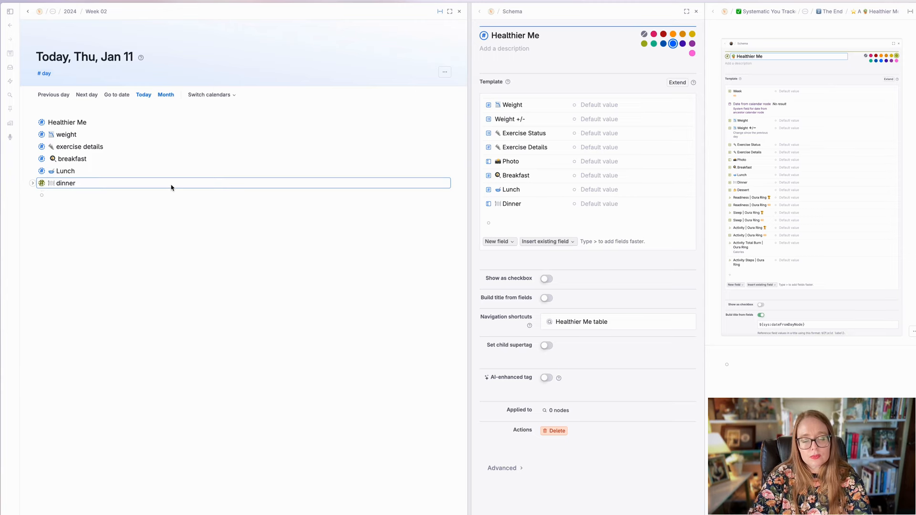
click(438, 43)
click(462, 11)
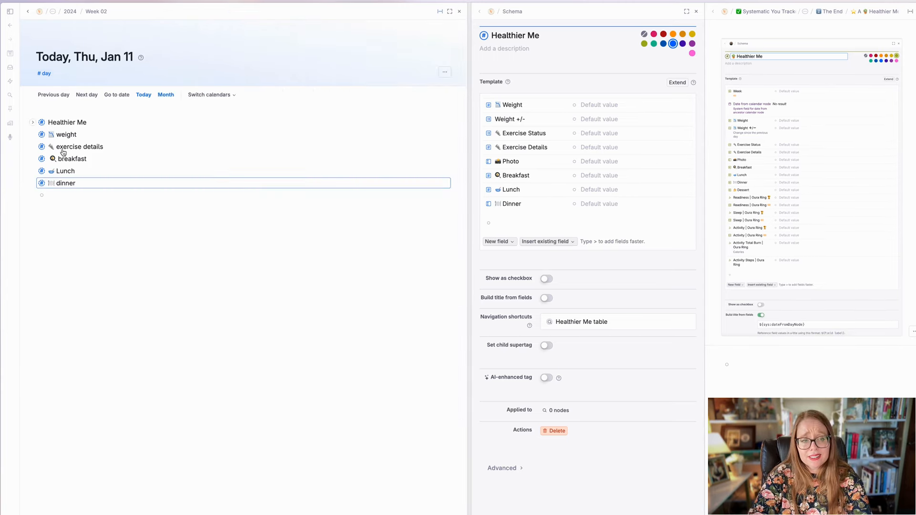
Rename the Lunch supertag to lowercase "🥣 lunch" and close its configuration.
click(42, 171)
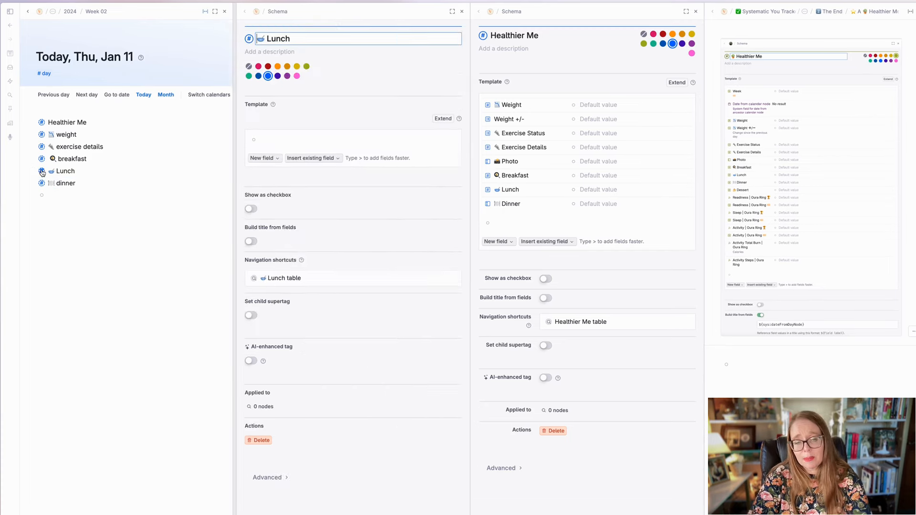
drag(267, 36, 272, 36)
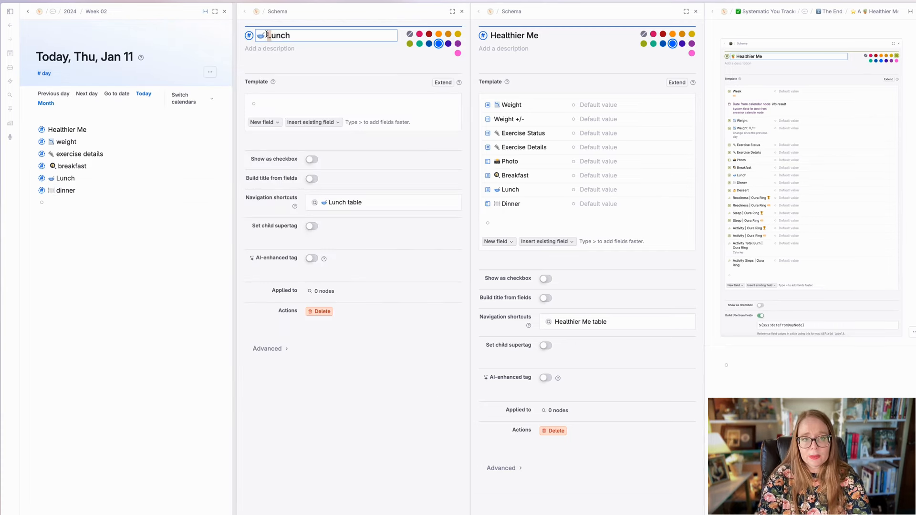
text(l)
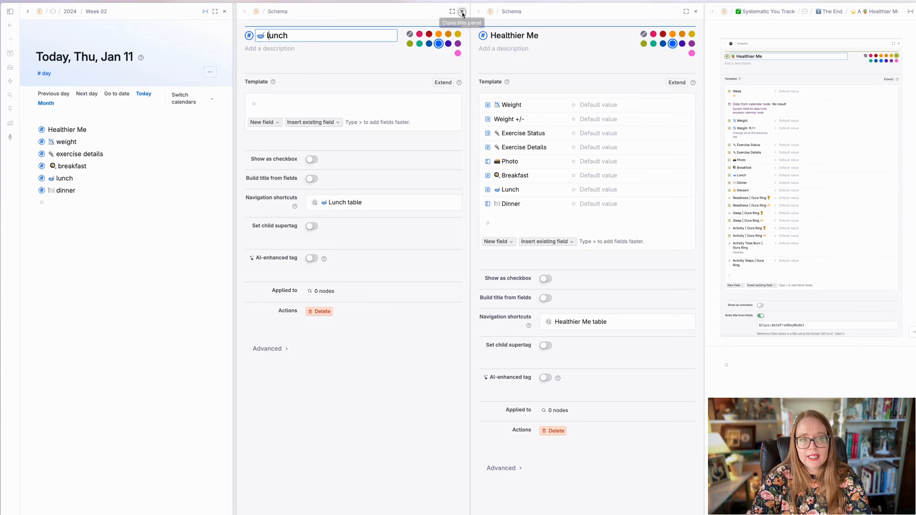
click(462, 12)
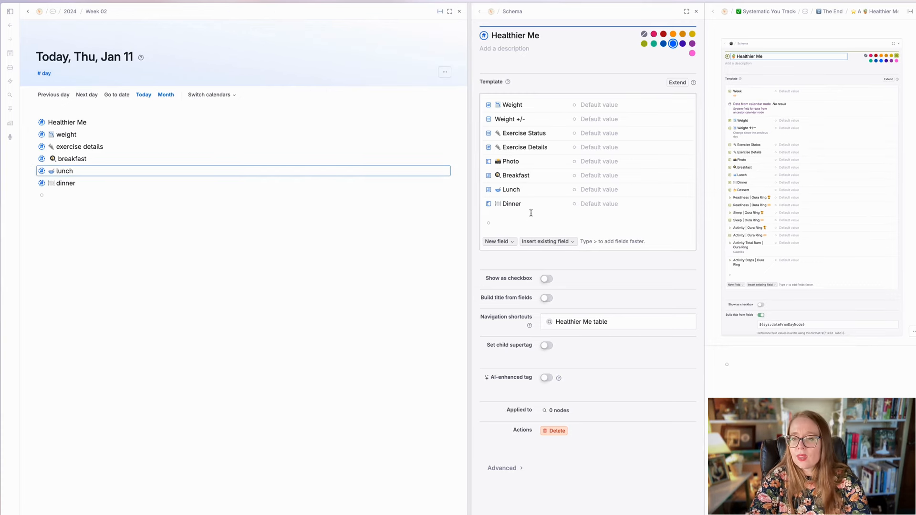
Set the Dinner field type to Instance with dinner as its instance supertag, and close the field configuration.
click(489, 204)
click(579, 80)
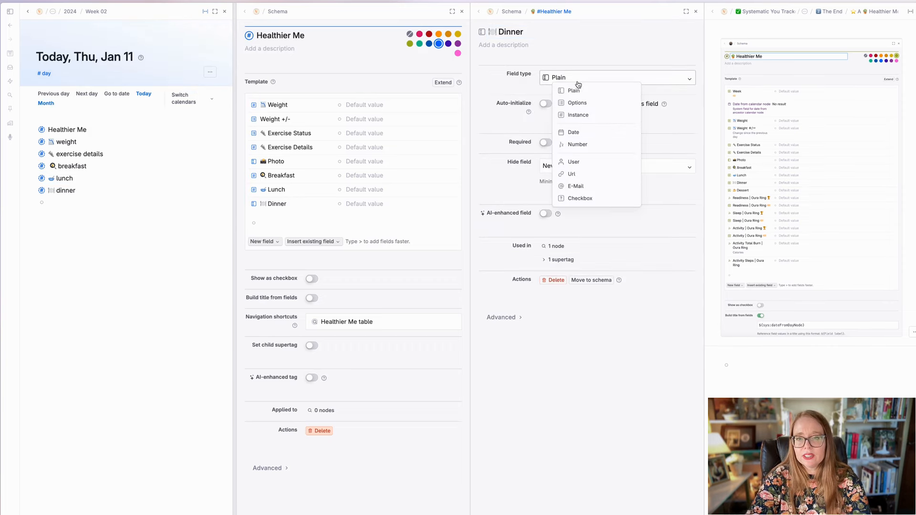
click(593, 114)
click(565, 103)
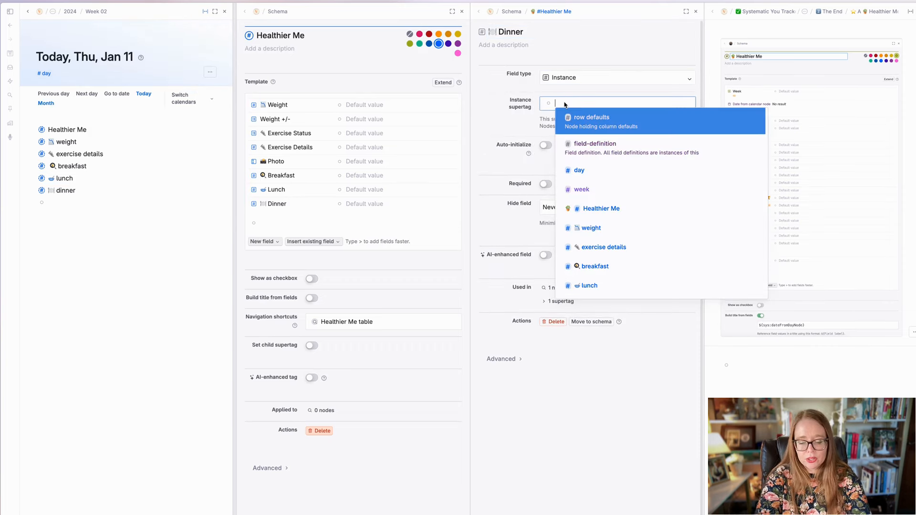
text(dinner)
click(607, 116)
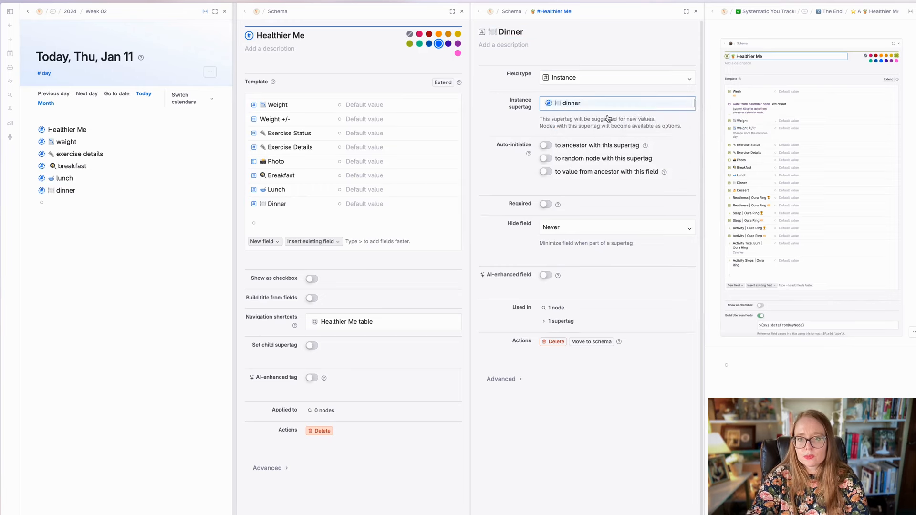
click(696, 11)
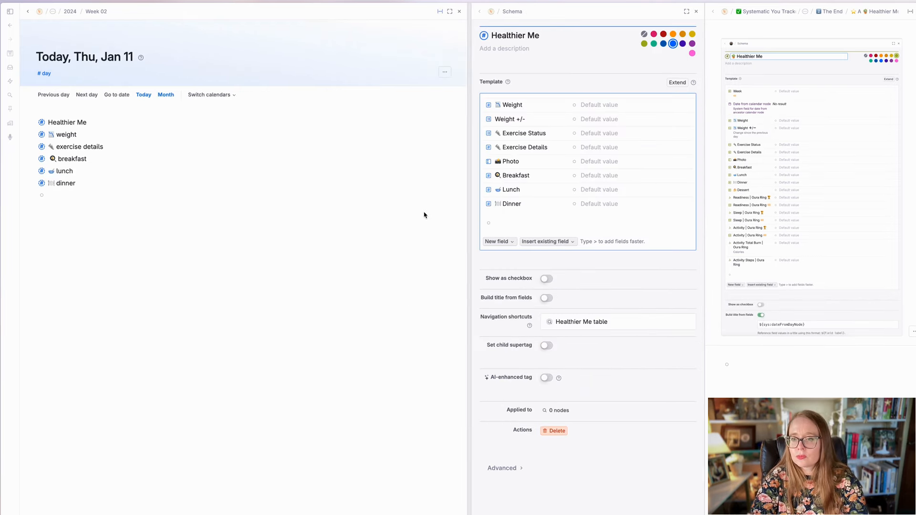
Add a "🍰 Dessert" field below Dinner in the Healthier Me template.
click(501, 223)
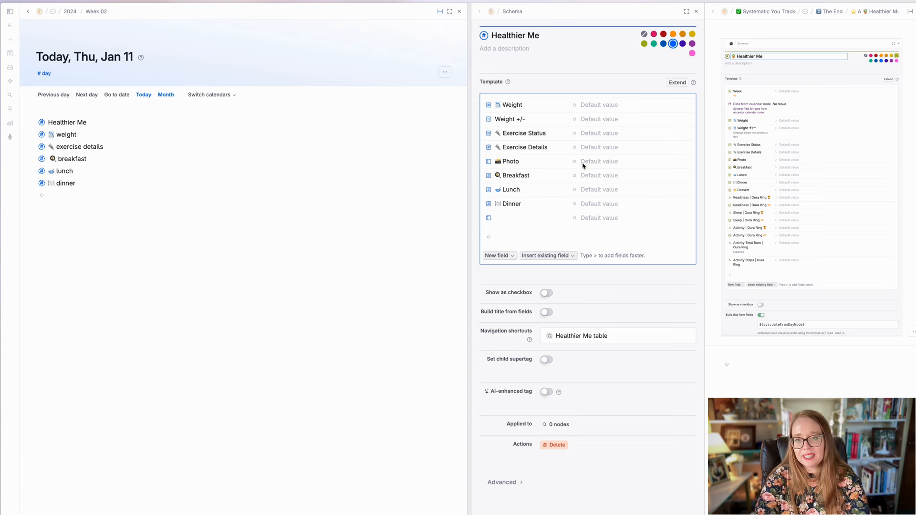
text(🍰)
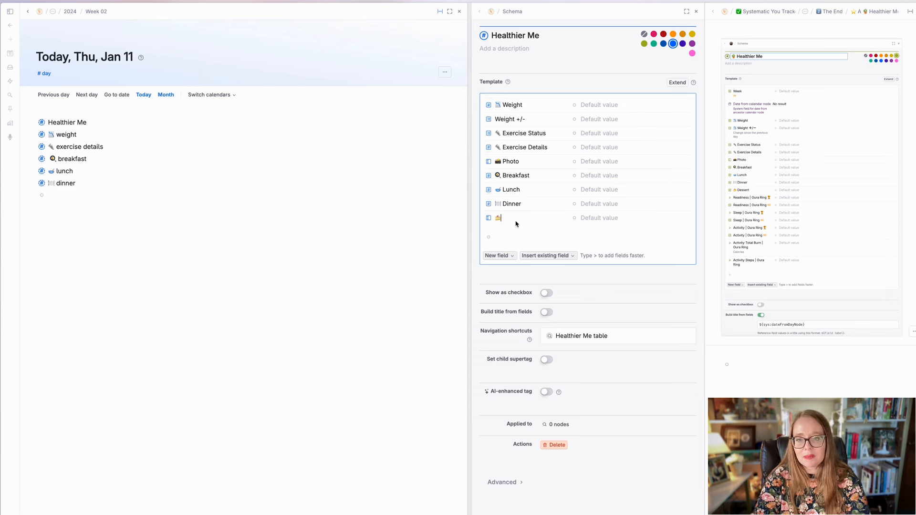
text( Dessert)
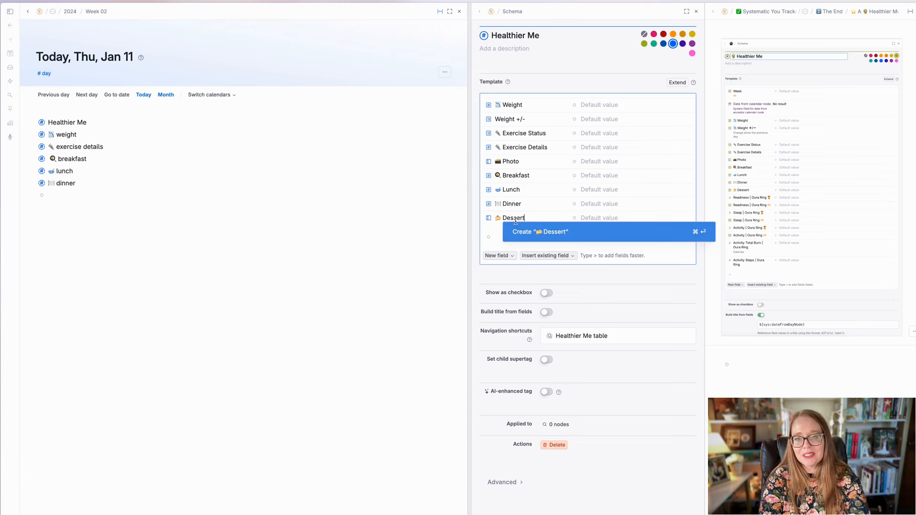
click(549, 233)
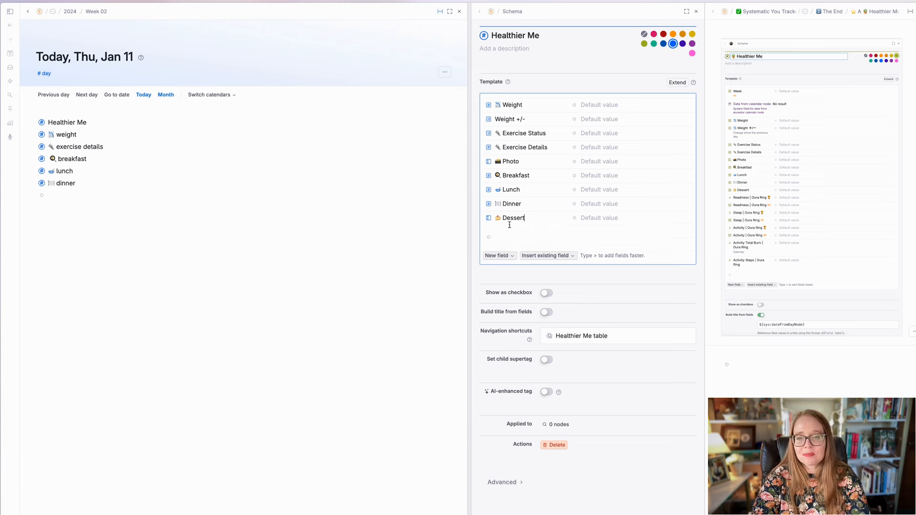
Copy the Dessert field name into a new node below dinner on today's page.
drag(538, 217, 493, 237)
key(super+c)
click(204, 229)
key(super+v)
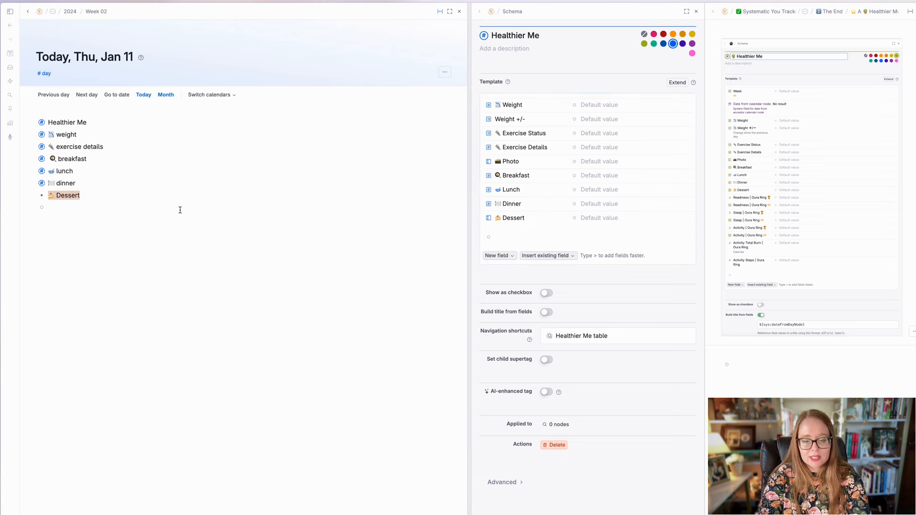
Change the copied Dessert node's name to lowercase "dessert" and convert the node to a supertag.
key(Delete)
text(d)
key(super+k)
text(convert)
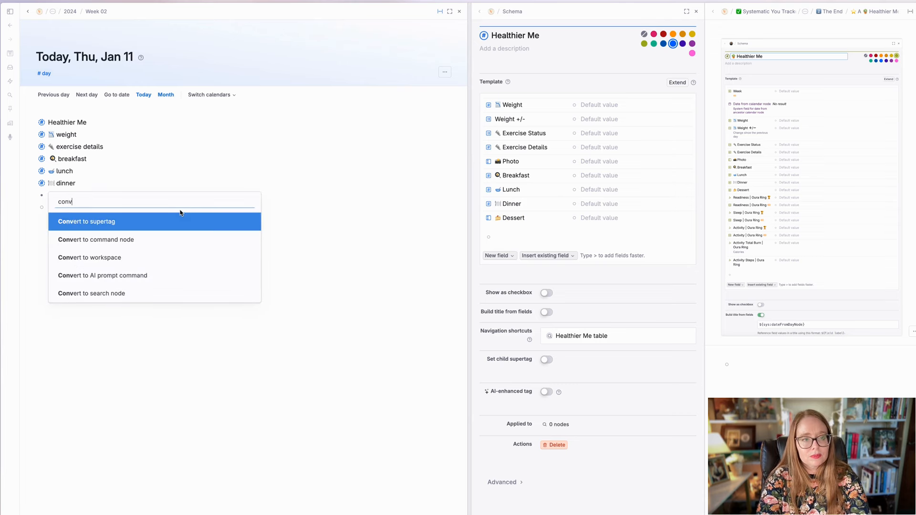
key(Return)
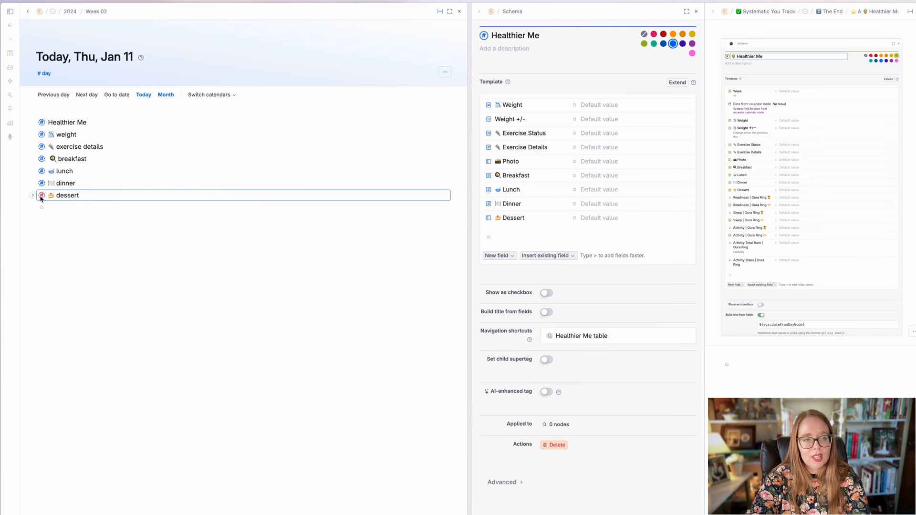
Set the dessert supertag's color to the same blue as the Healthier Me supertag and close its configuration.
mouse_move(39, 198)
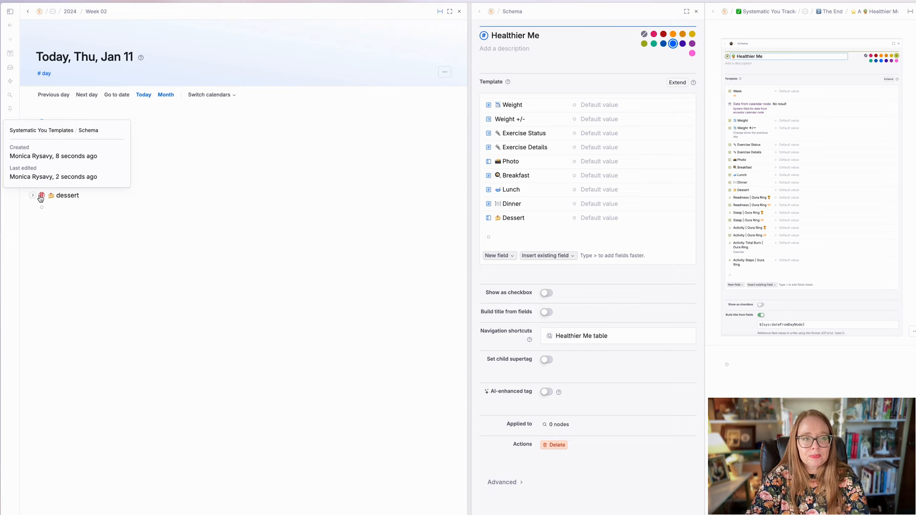
click(42, 198)
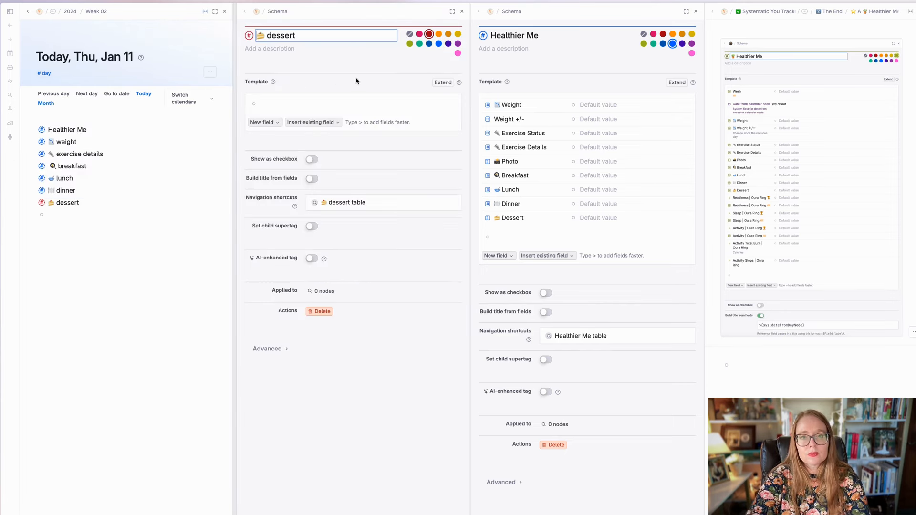
click(438, 43)
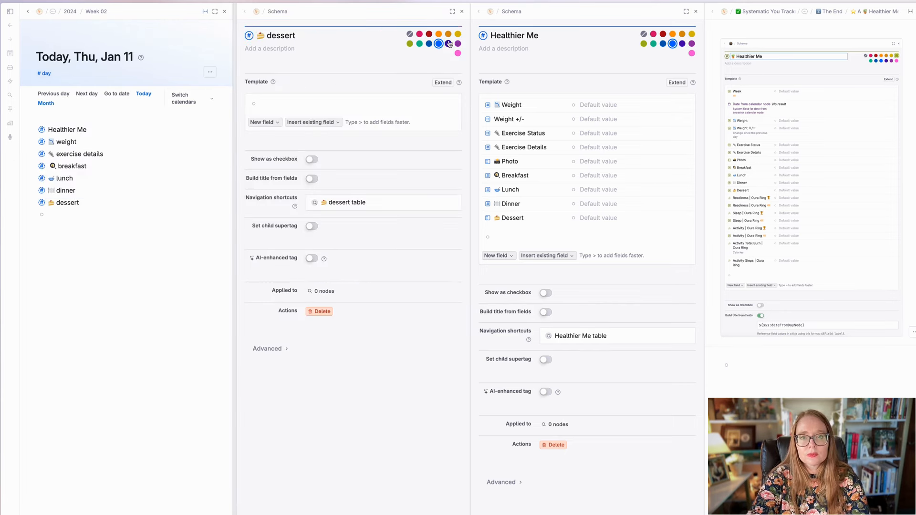
click(461, 11)
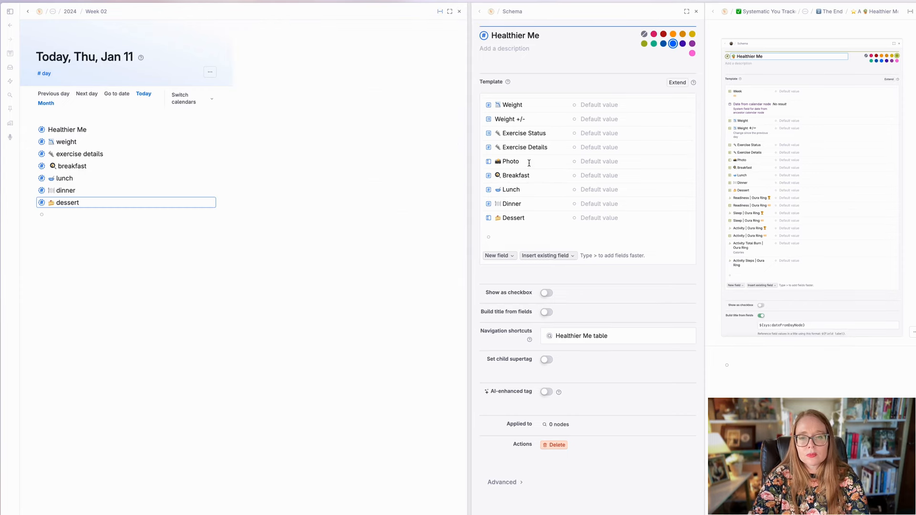
Set the Dessert field type to Instance with dessert as its instance supertag, and close the field configuration.
click(489, 219)
click(587, 79)
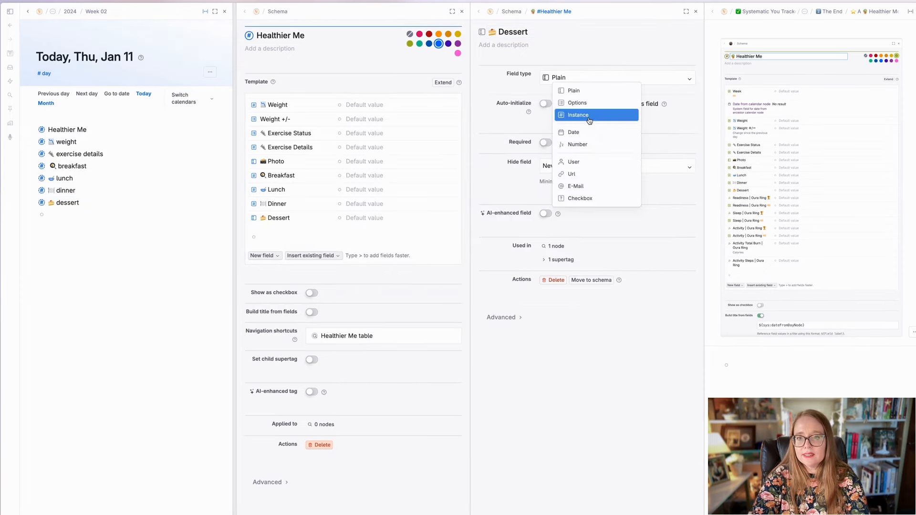
click(586, 116)
text(d)
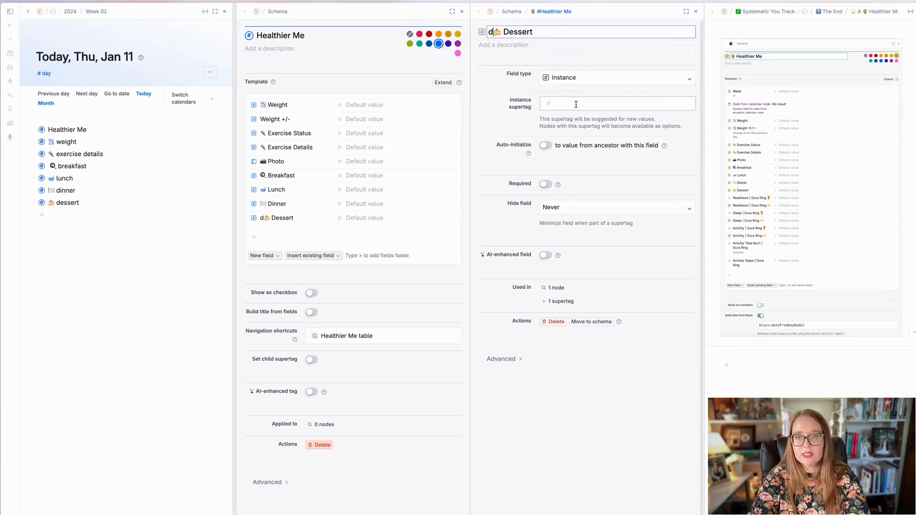
key(BackSpace)
click(575, 104)
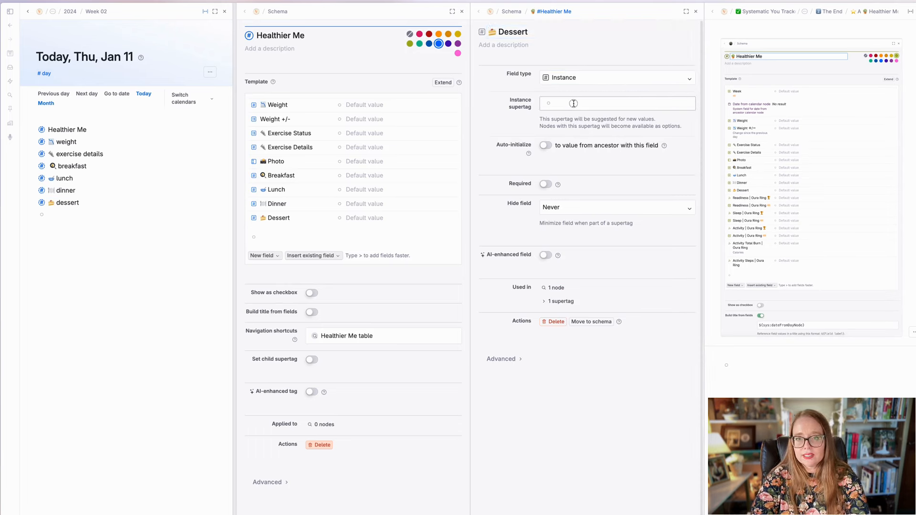
text(dess)
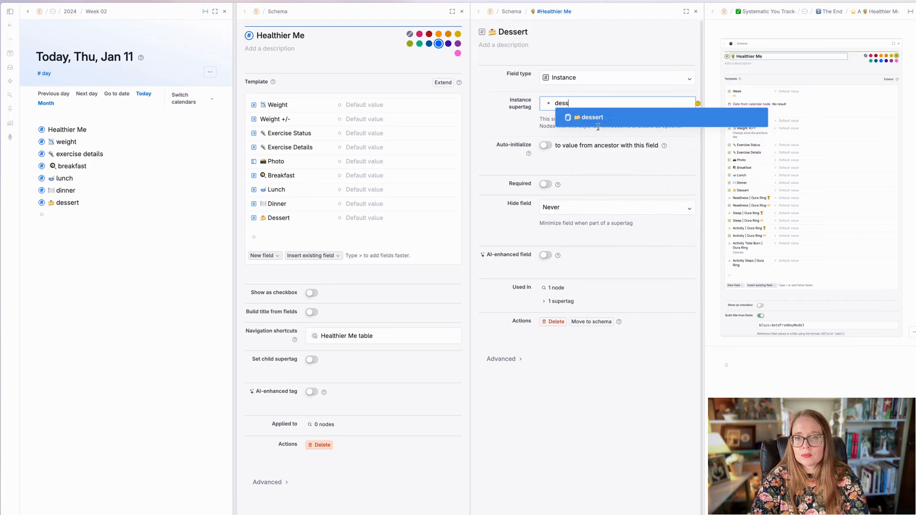
click(604, 120)
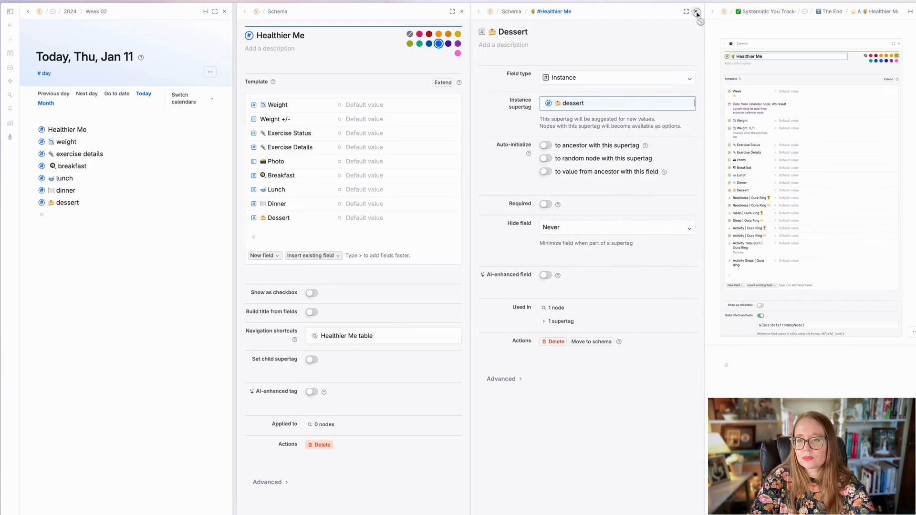
click(588, 130)
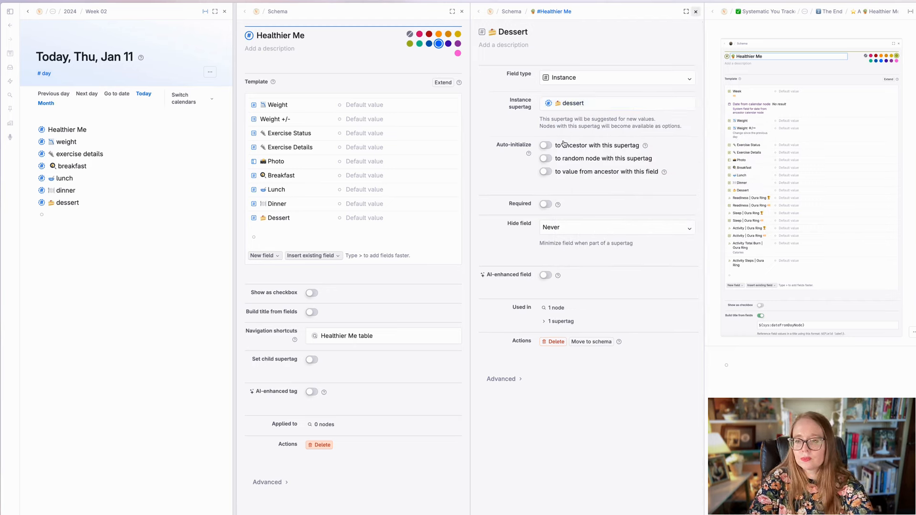
click(696, 12)
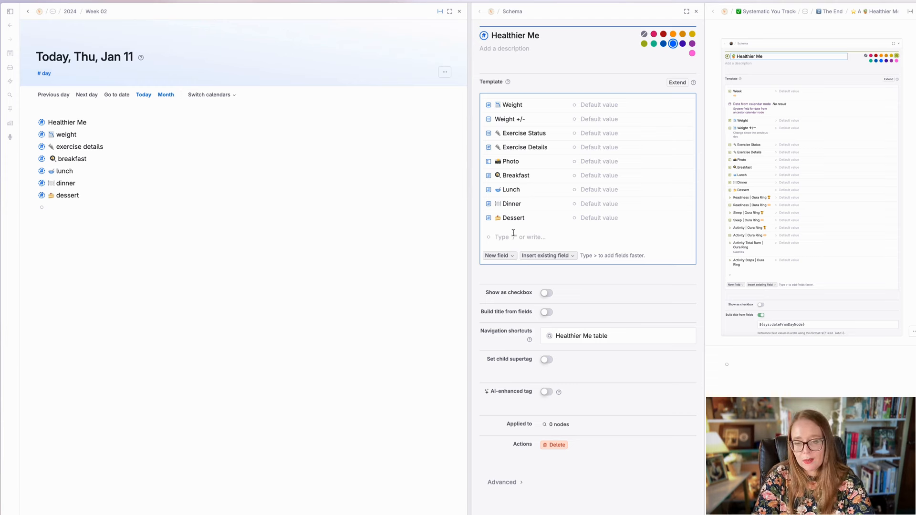
Add a "Readiness | Oura Ring 🏆" field below Dessert in the Healthier Me template.
click(513, 233)
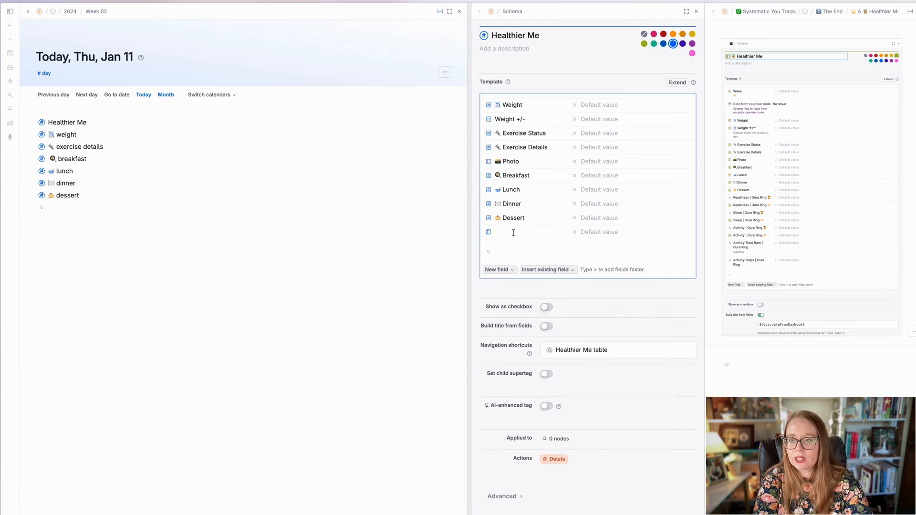
text(Readiness)
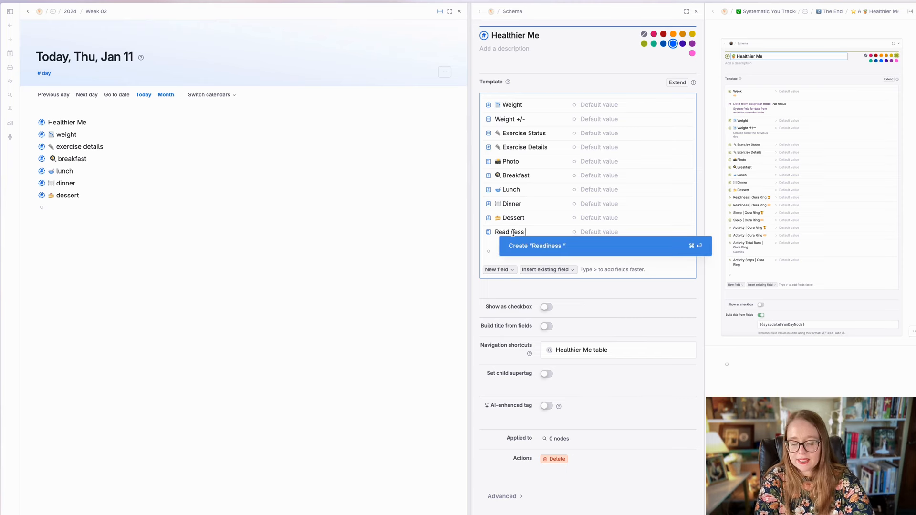
text( |)
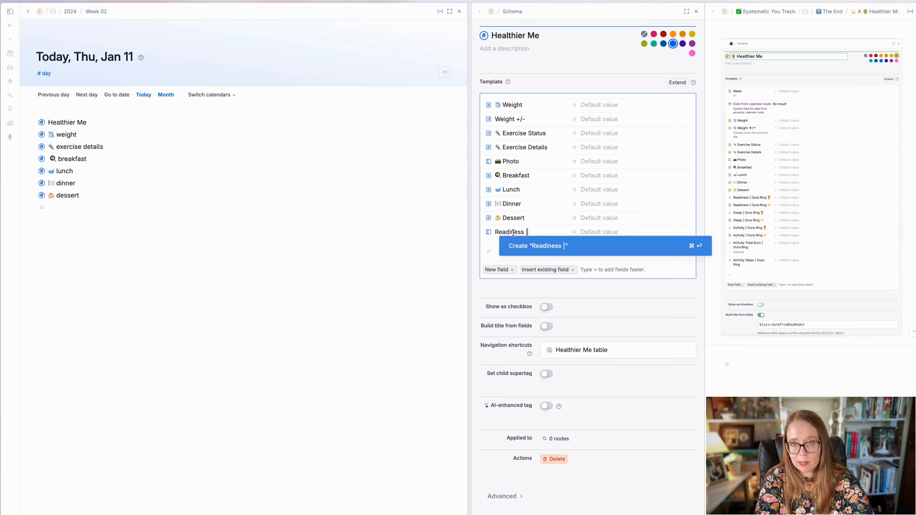
text( Oura Ring)
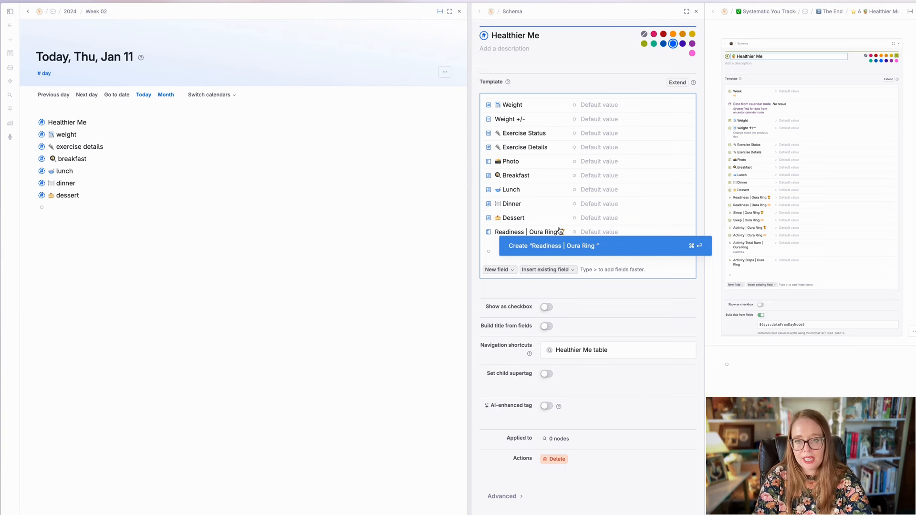
click(543, 223)
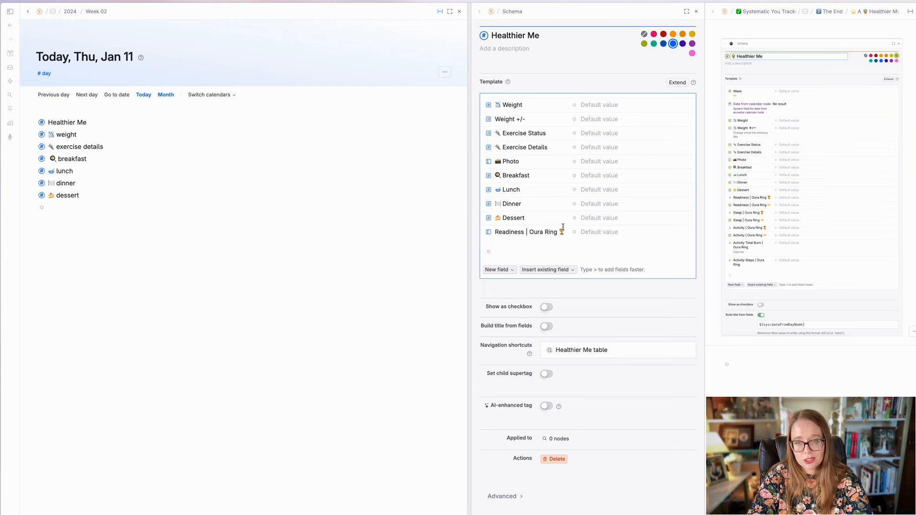
Set the Readiness | Oura Ring 🏆 field type to Number and close the field configuration.
click(488, 234)
click(561, 79)
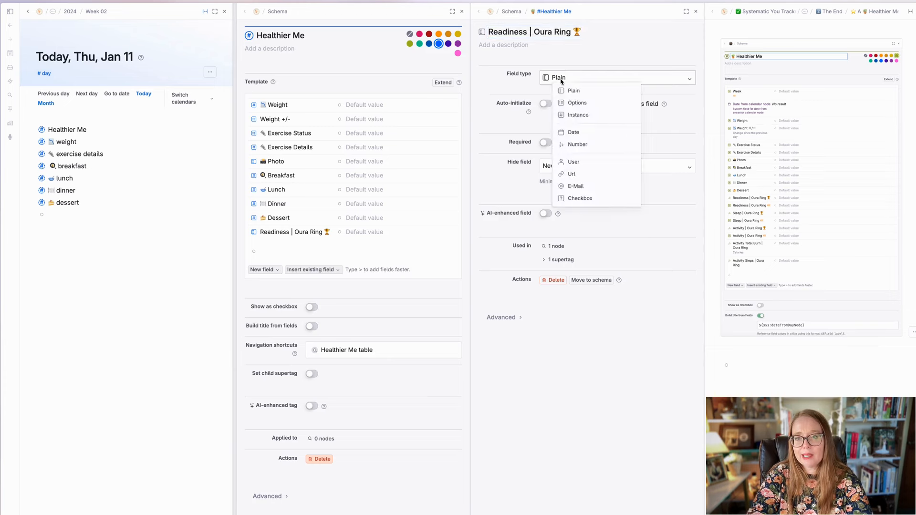
click(587, 144)
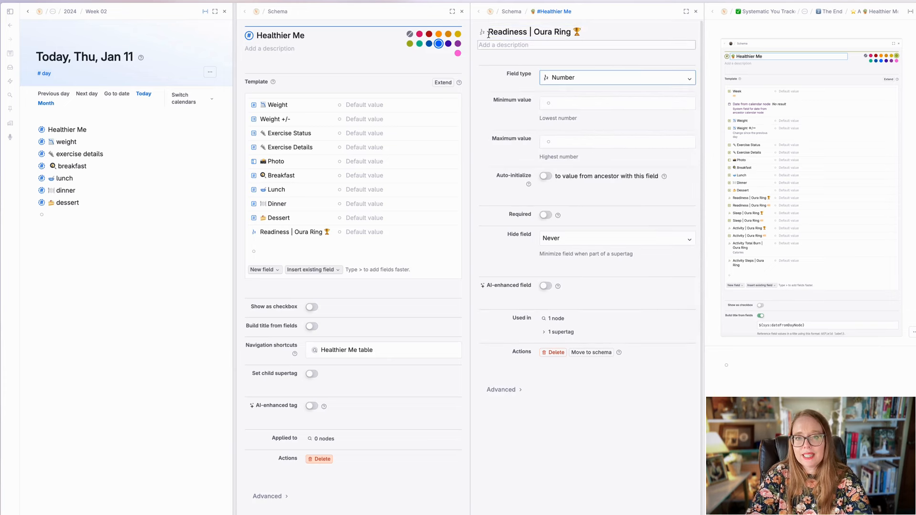
click(695, 14)
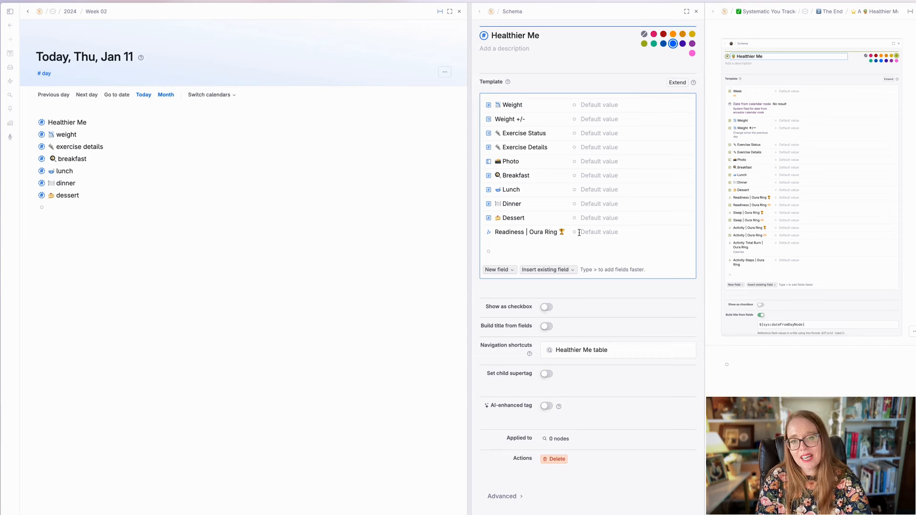
Move the trophy emoji to the start of the Readiness | Oura Ring field name.
key(shift+Right)
key(super+x)
key(super+Left)
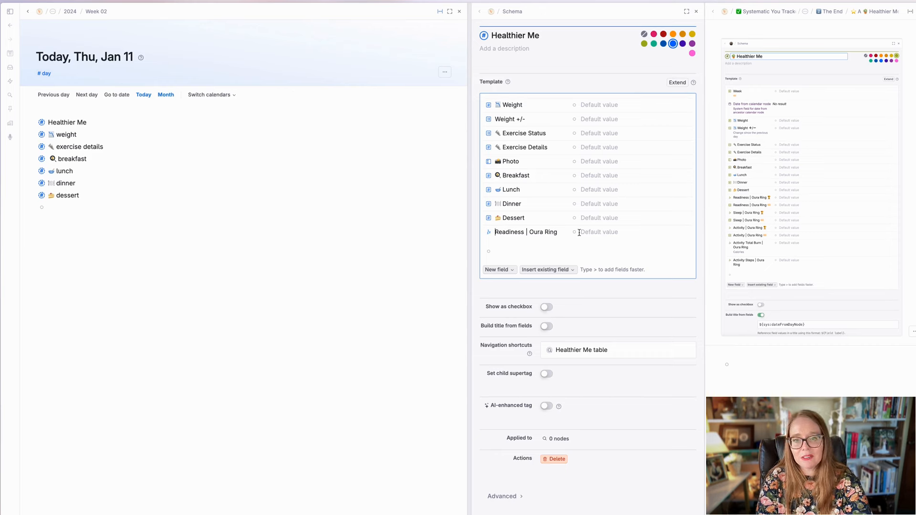
key(super+v)
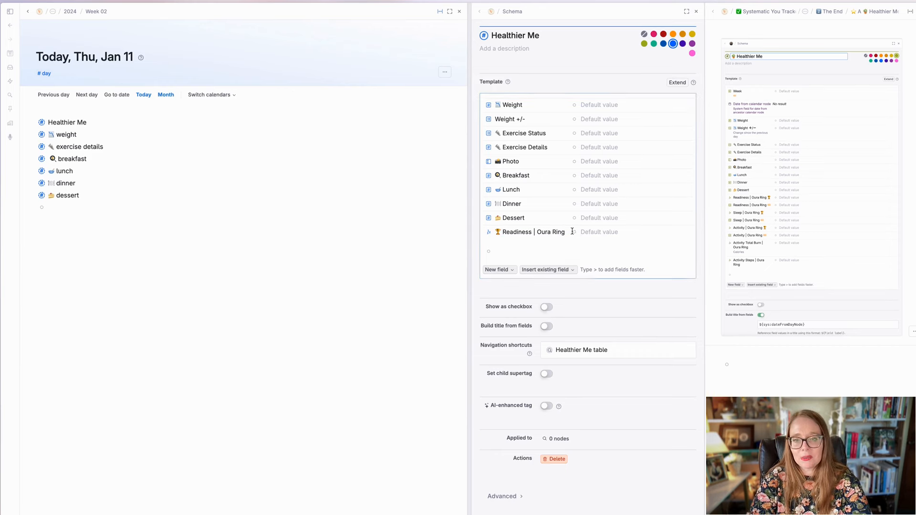
key(Escape)
Add a second field below it, reusing the name "Readiness | Oura Ring" with a different leading emoji.
click(528, 254)
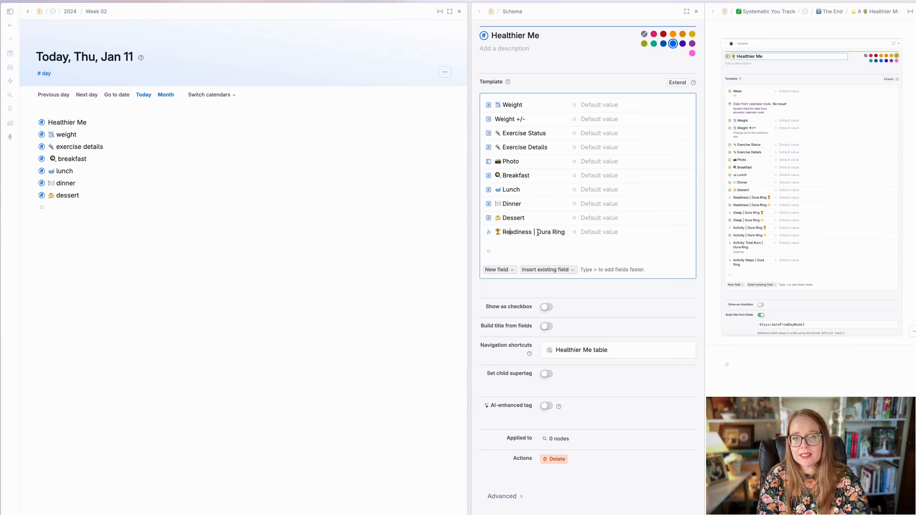
key(super+shift+Right)
click(518, 252)
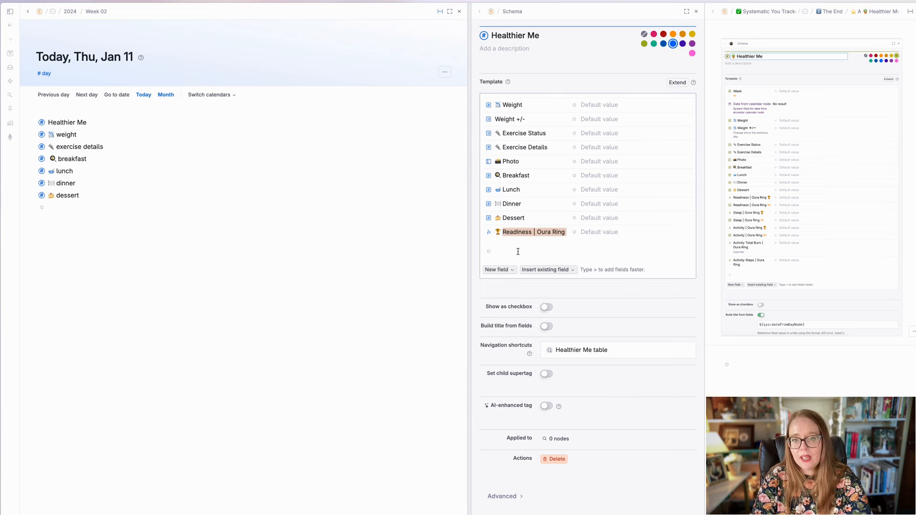
click(500, 249)
text(>)
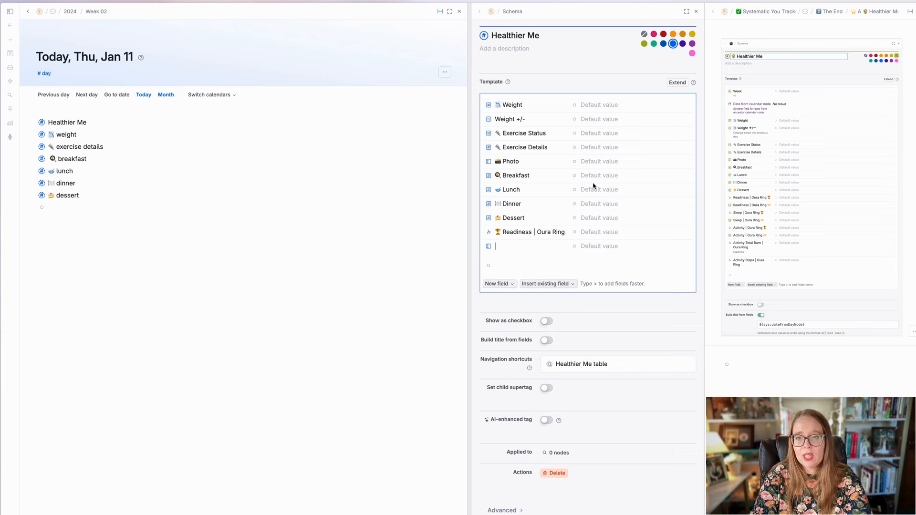
key(super+v)
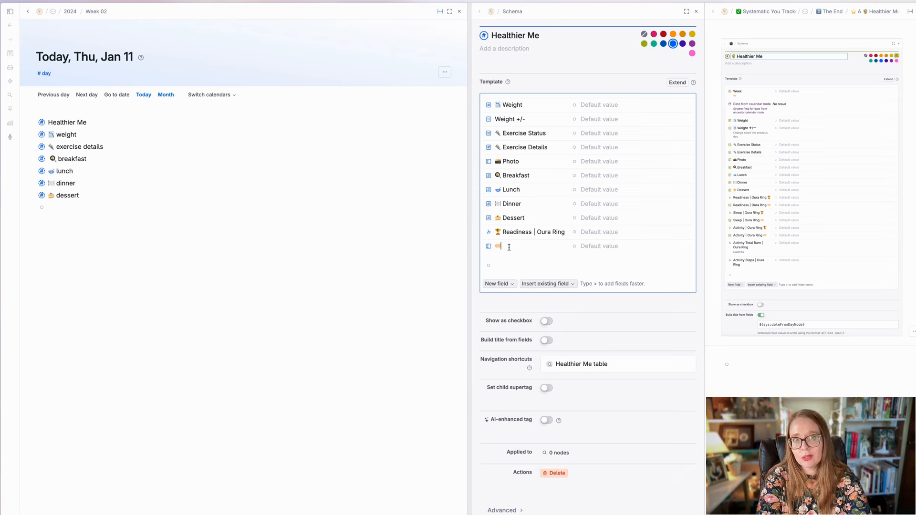
key(super+v)
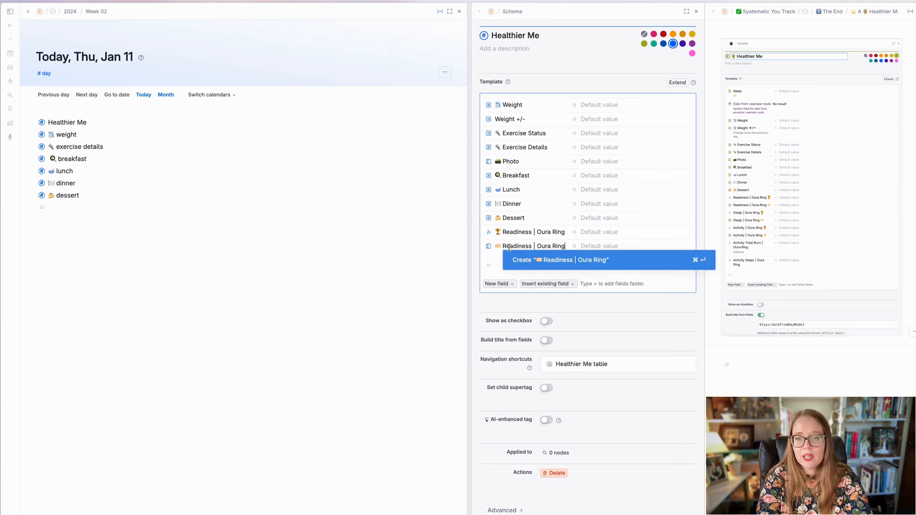
click(537, 262)
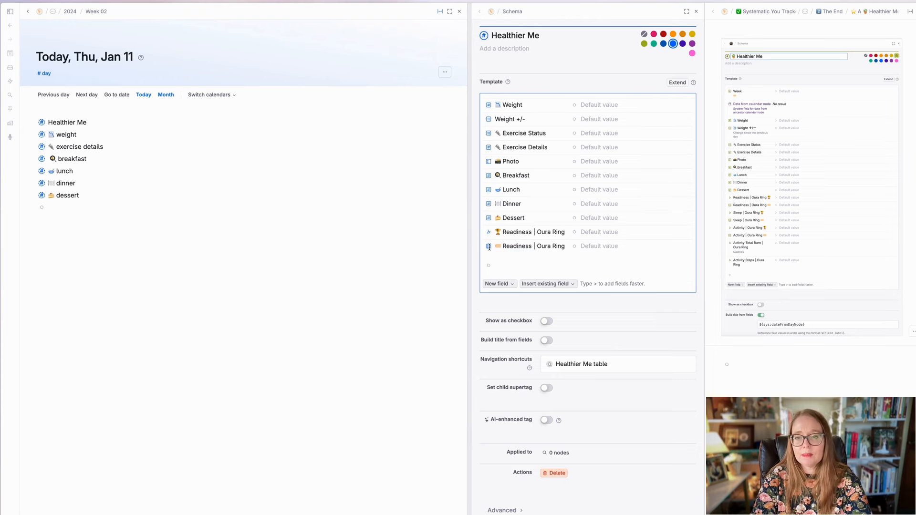
Set the second Readiness | Oura Ring field's type to Options.
click(488, 247)
click(573, 82)
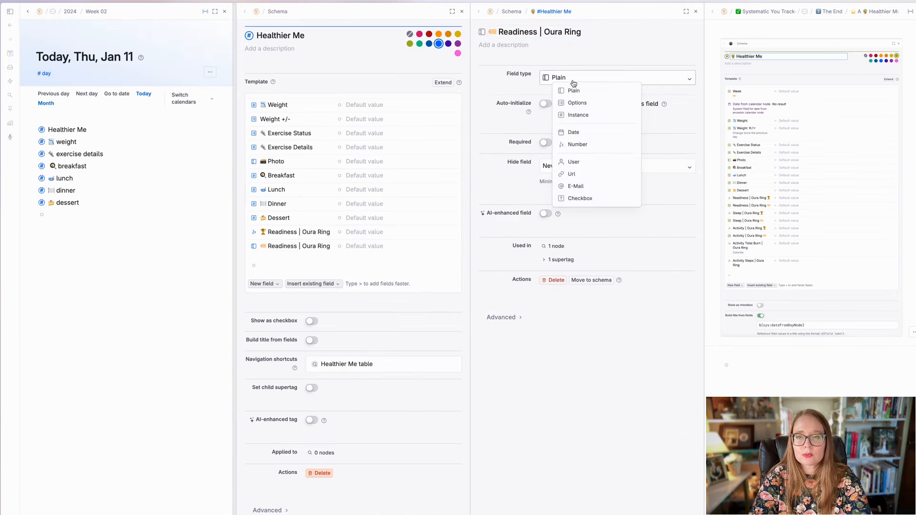
click(590, 101)
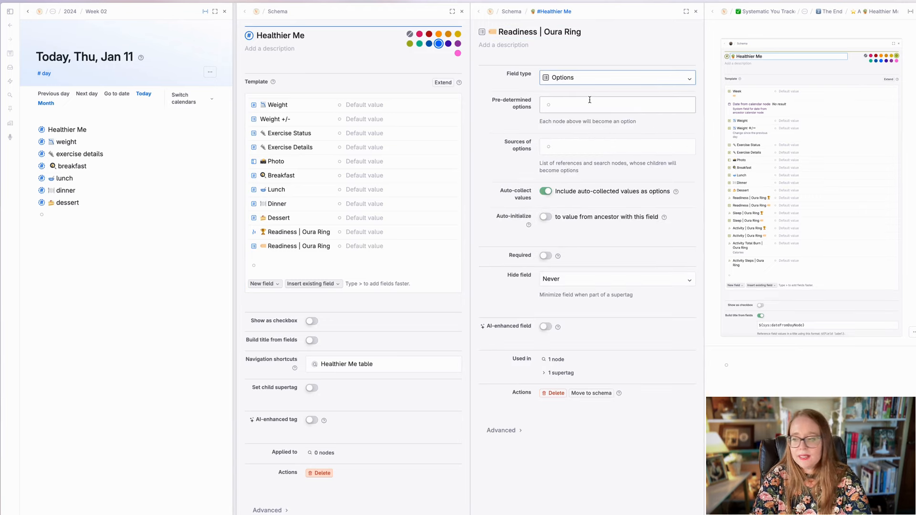
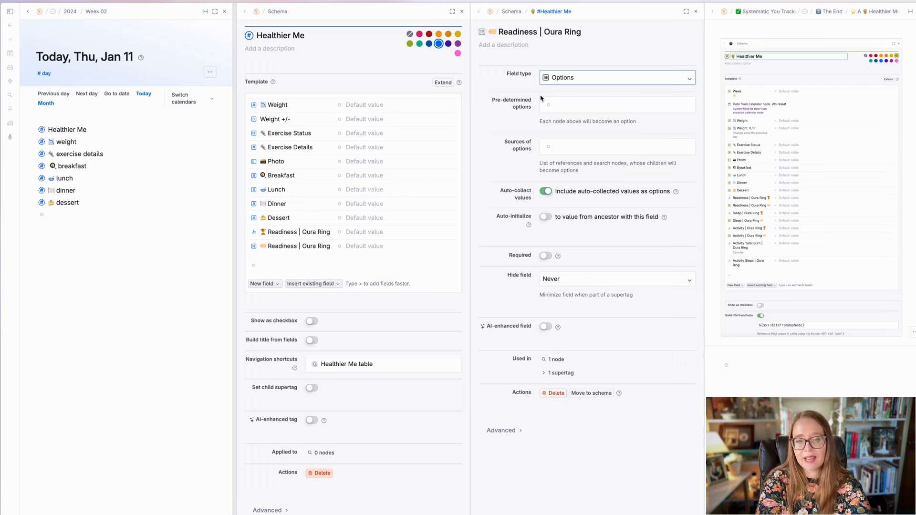
Enter the pre-determined options Optimal, Good, Fair and N/A-Didn't Wear, and put a green circle emoji before Optimal.
click(556, 108)
text(Optimal)
key(Return)
text(Good)
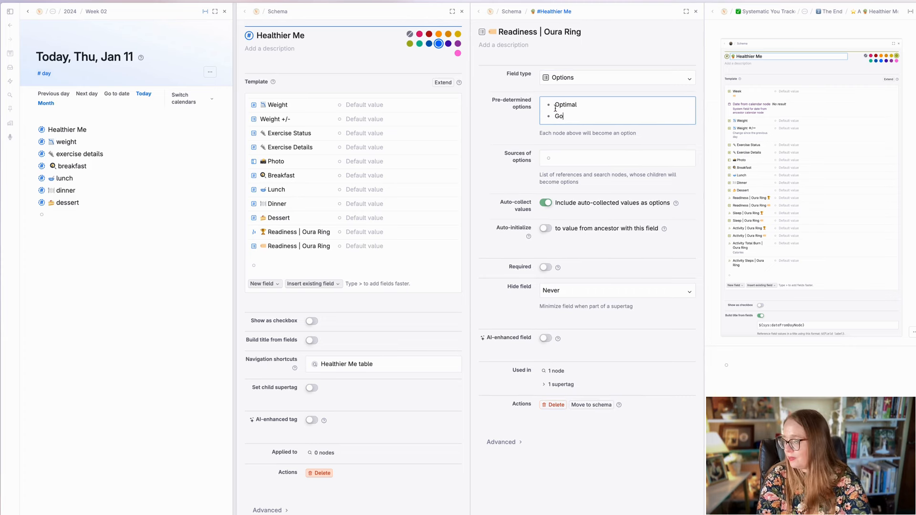
key(Return)
text(Fair)
key(Return)
text(N/A- Didn't Wear)
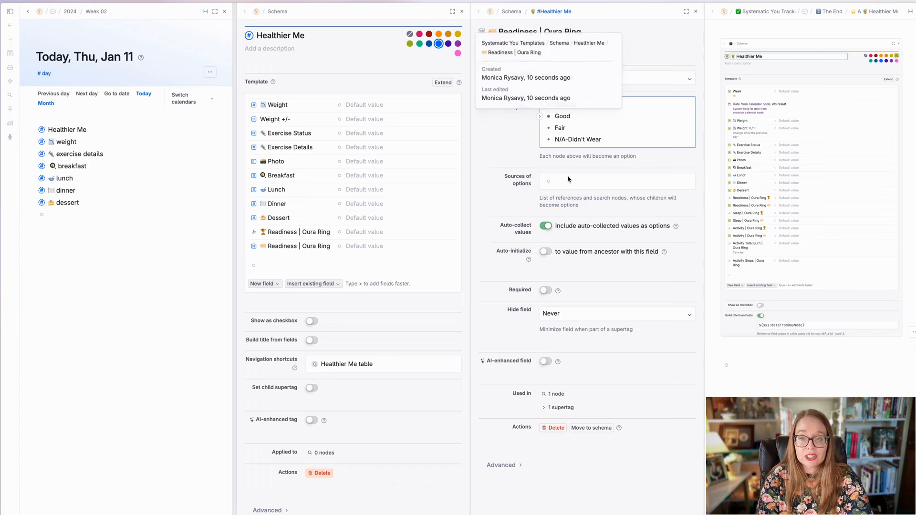
click(557, 116)
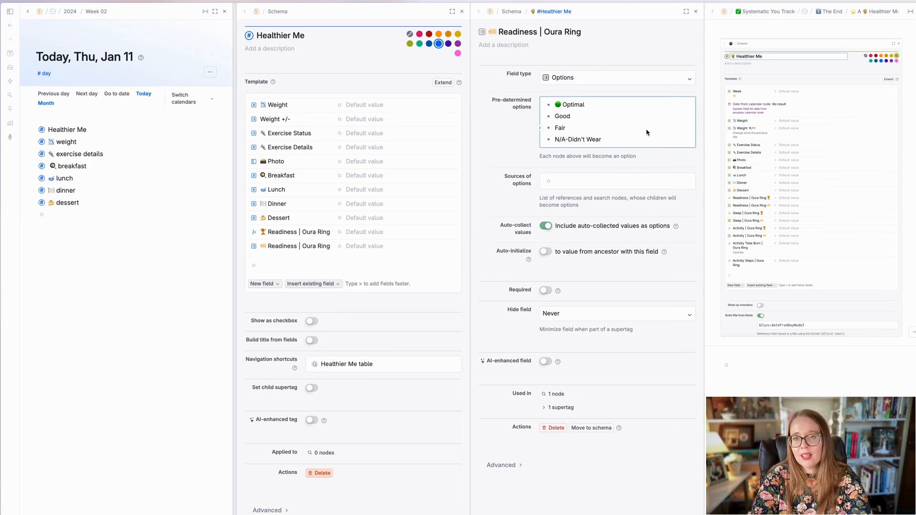
Put a blue circle before Good, a yellow circle before Fair and a red cross before N/A-Didn't Wear, and turn off auto-collected values.
text(🔵)
click(558, 128)
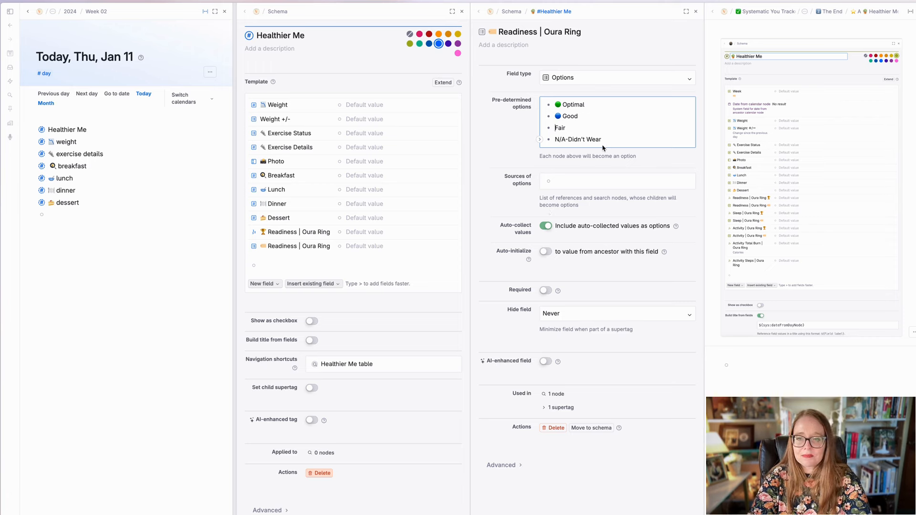
text(🟡 )
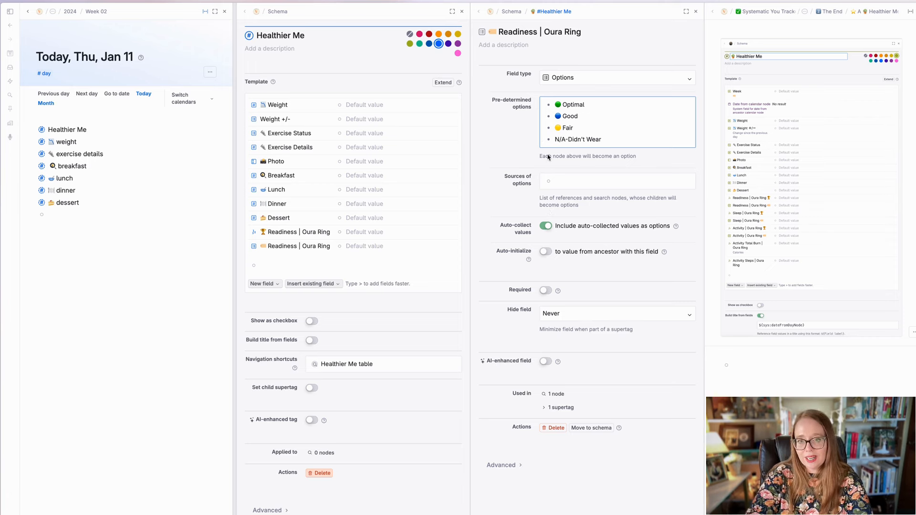
text(❌)
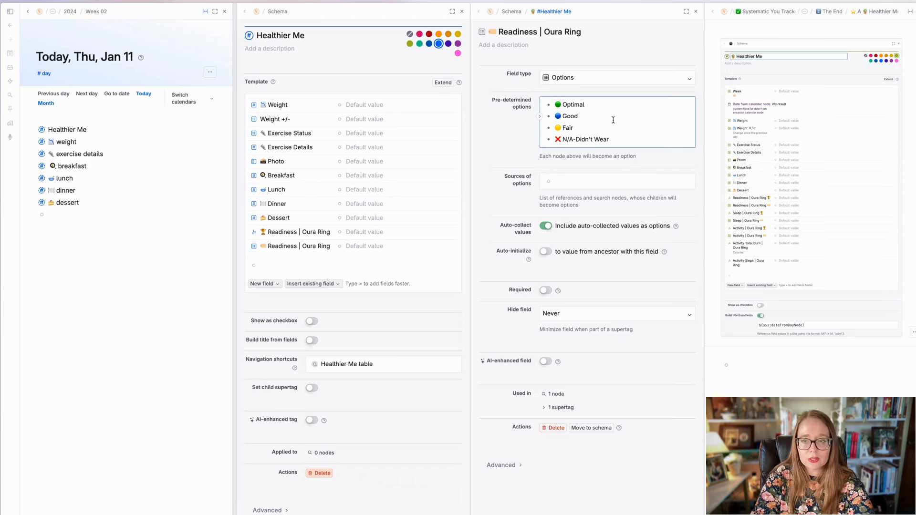
click(549, 224)
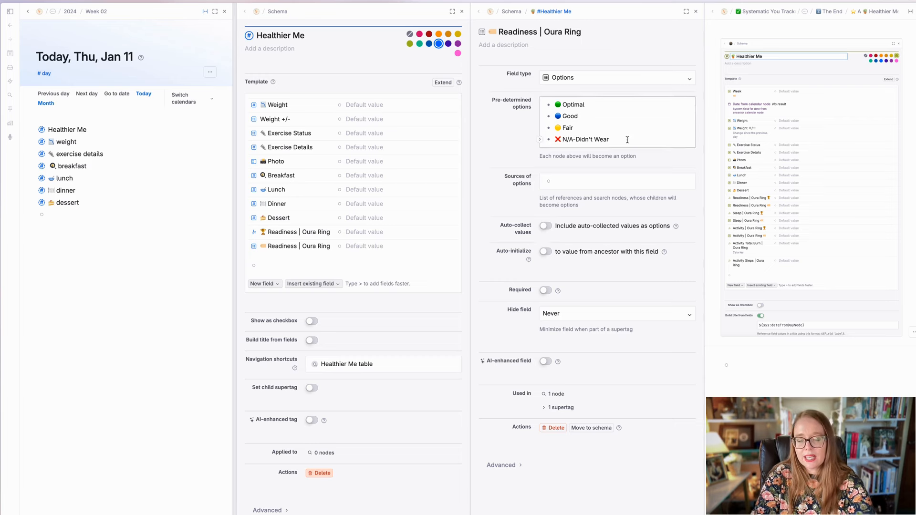
Copy the Optimal option with its green circle into a new node below dessert on today's day page.
drag(627, 139, 572, 107)
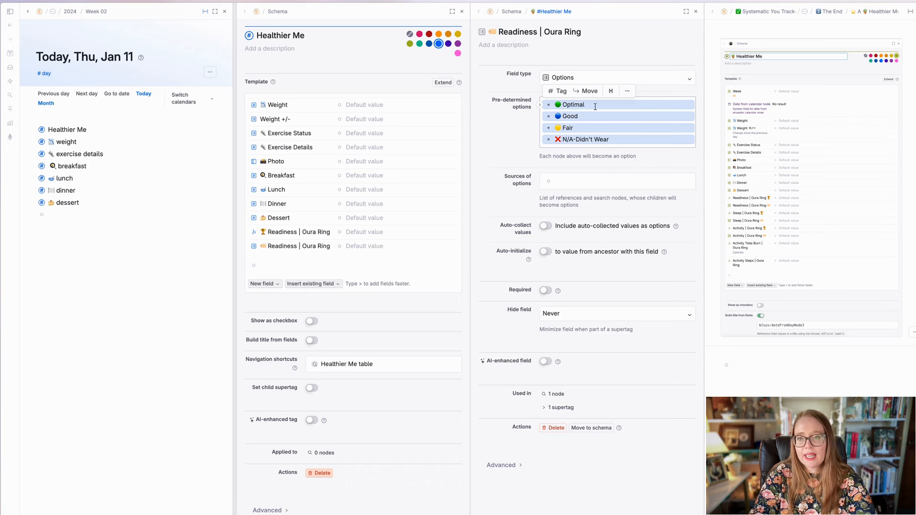
click(595, 107)
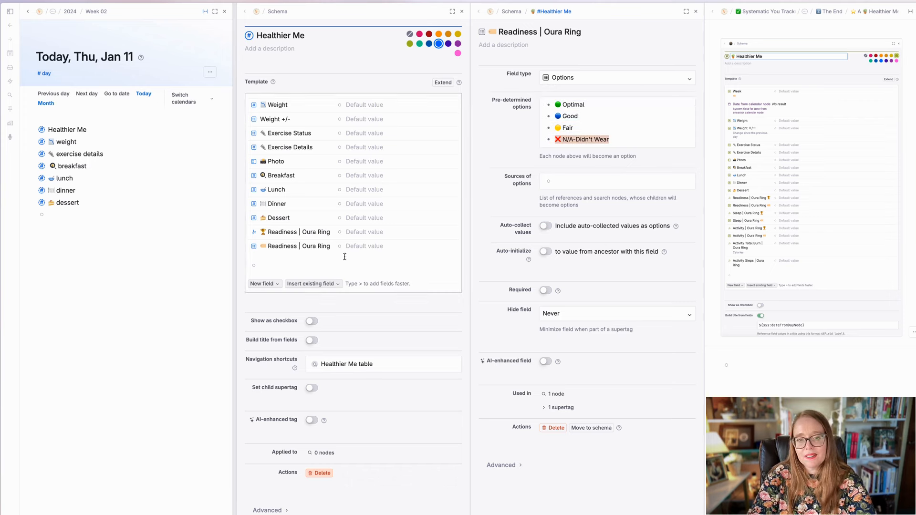
click(573, 126)
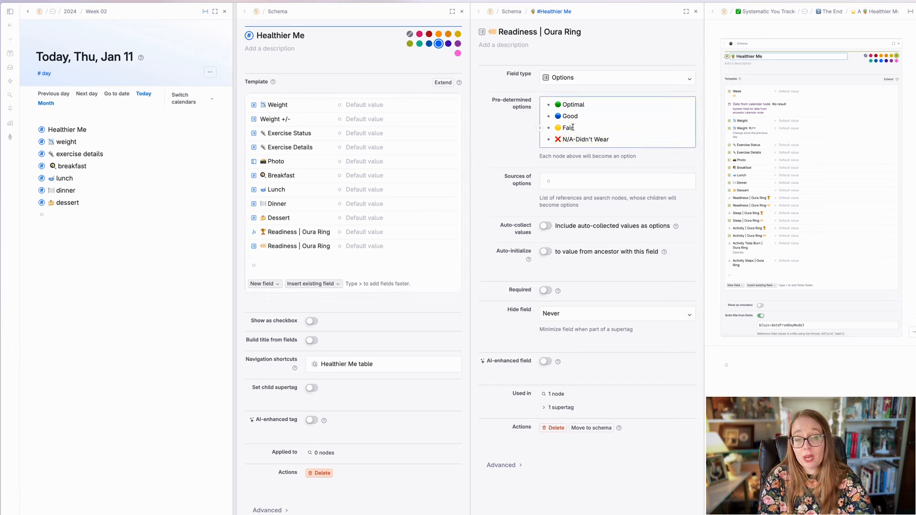
key(shift+Down)
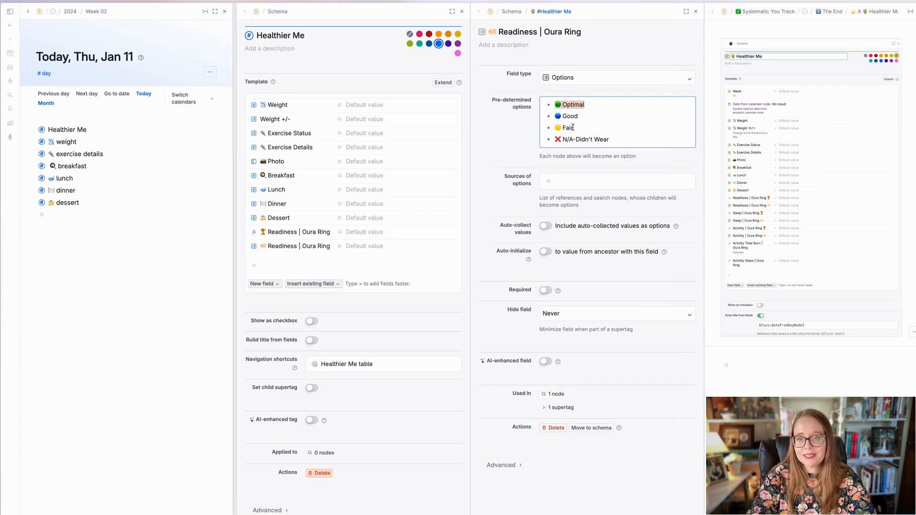
key(ctrl+c)
click(71, 215)
key(ctrl+v)
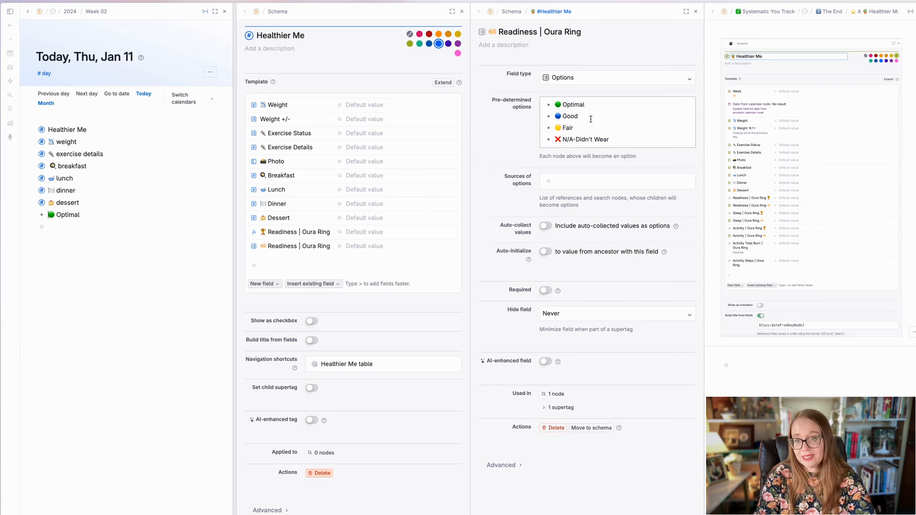
Copy the Good option with its blue circle into a new node below Optimal on the day page.
key(shift+Up)
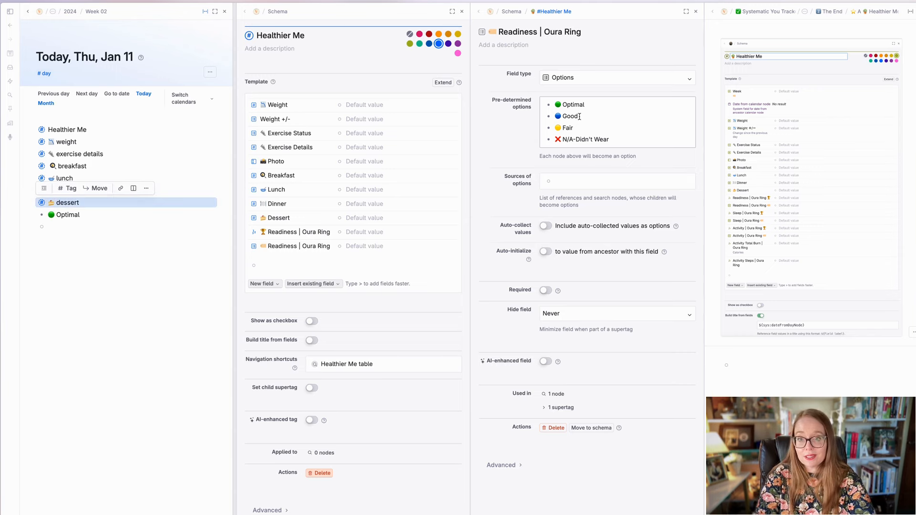
key(ctrl+c)
click(579, 114)
click(563, 116)
double_click(564, 117)
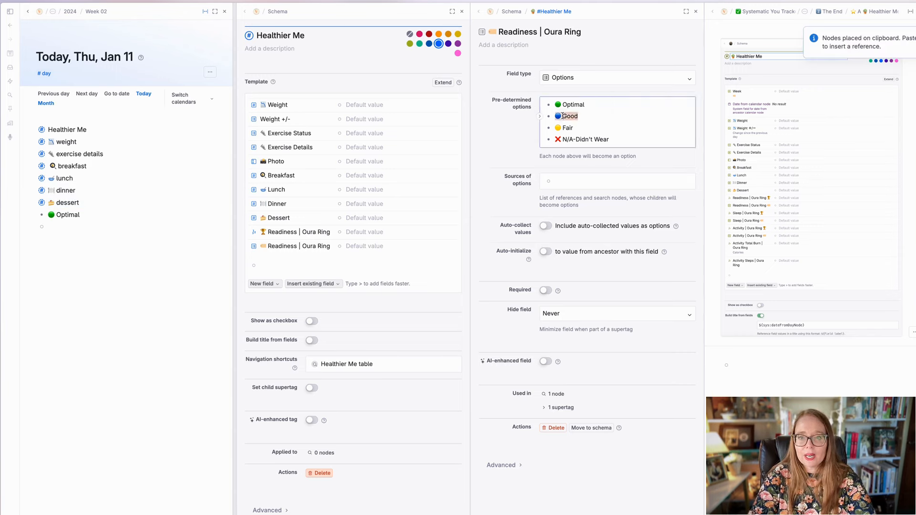
click(92, 225)
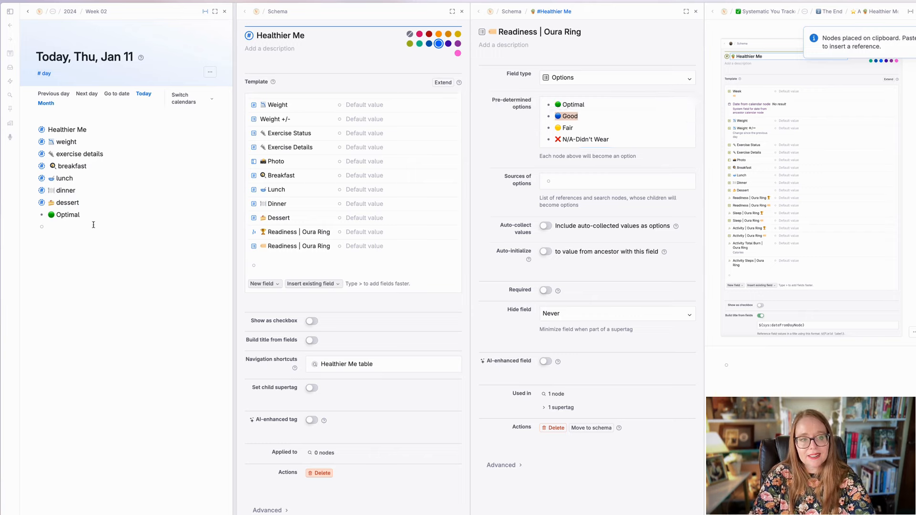
key(ctrl+v)
Copy the Fair option with its yellow circle into a new node below Good on the day page.
double_click(567, 129)
key(Right)
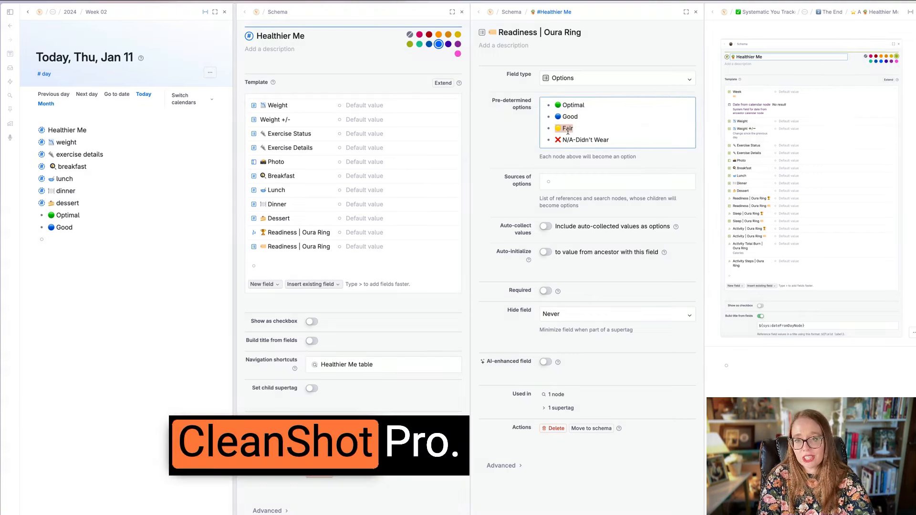
double_click(568, 129)
key(ctrl+c)
click(79, 239)
key(ctrl+v)
Copy the N/A-Didn't Wear option with its red cross below Fair on the day page, and close the Readiness field's configuration.
click(561, 138)
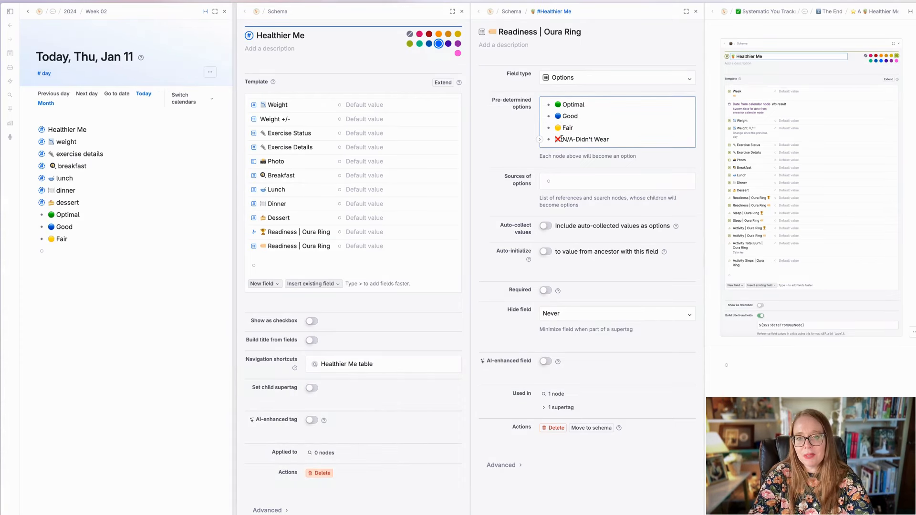
double_click(563, 139)
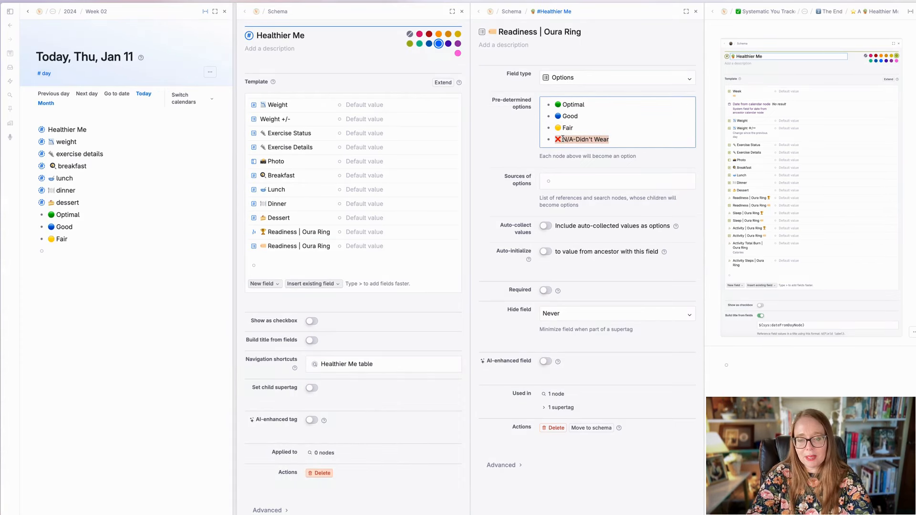
click(80, 249)
key(ctrl+v)
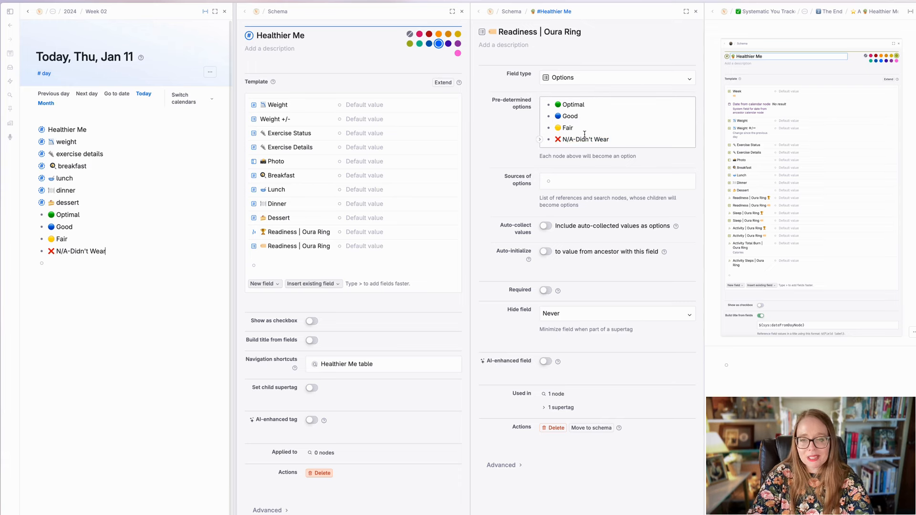
click(695, 11)
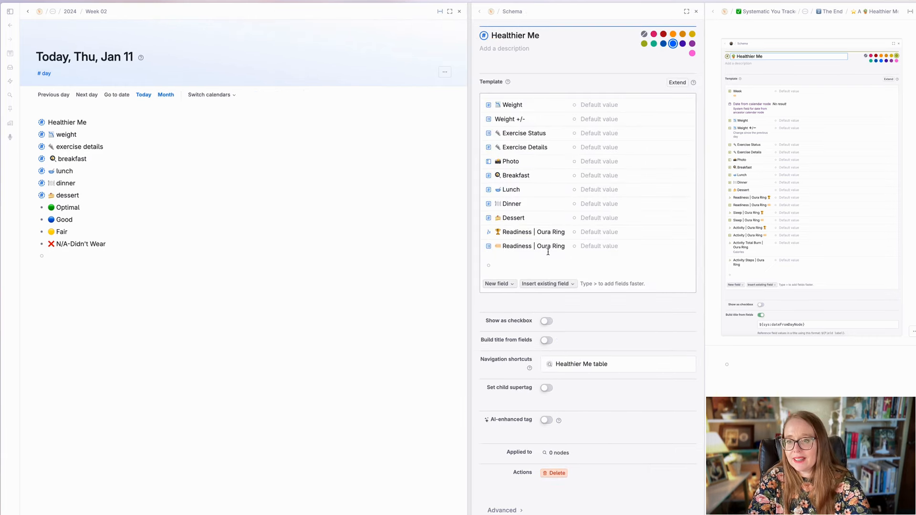
Add a new template field named "Sleep | Oura Ring" below the Readiness fields, reusing the "| Oura Ring" text.
click(506, 266)
click(533, 246)
key(shift+End)
click(499, 266)
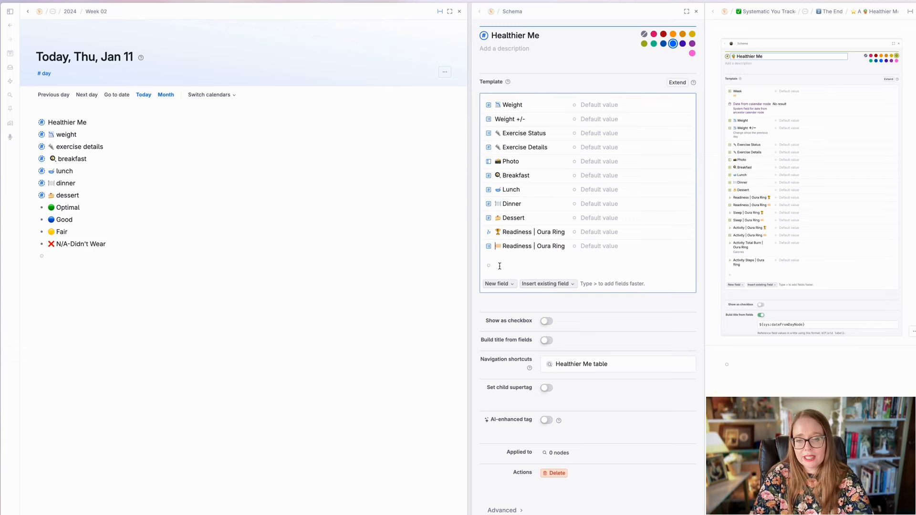
key(super+v)
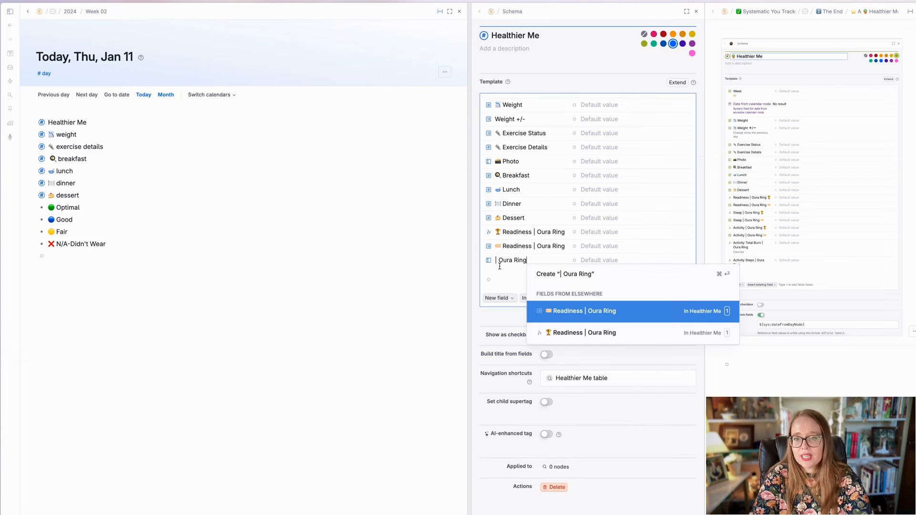
key(super+Left)
text(Sle)
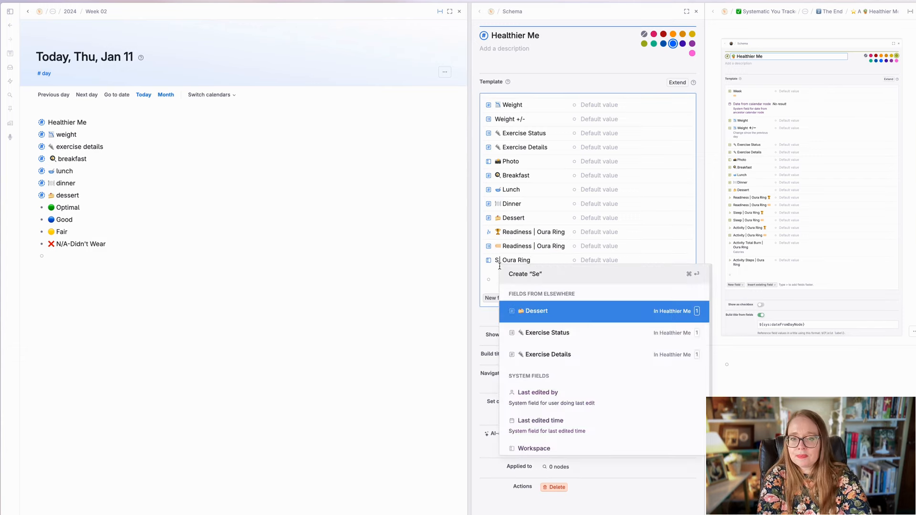
text(ep)
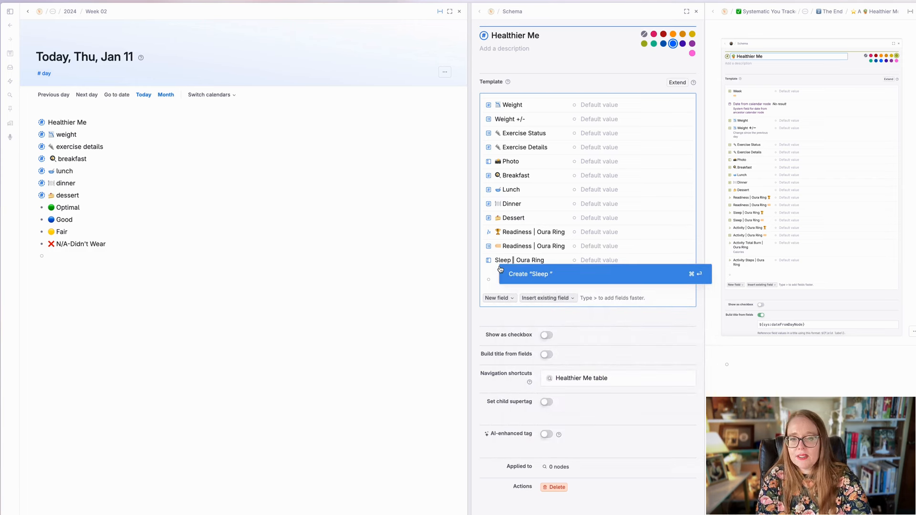
key(Escape)
Put the trophy emoji at the start of the Sleep | Oura Ring field name.
key(Up)
key(shift+Right)
key(super+c)
key(Down)
key(Down)
key(Down)
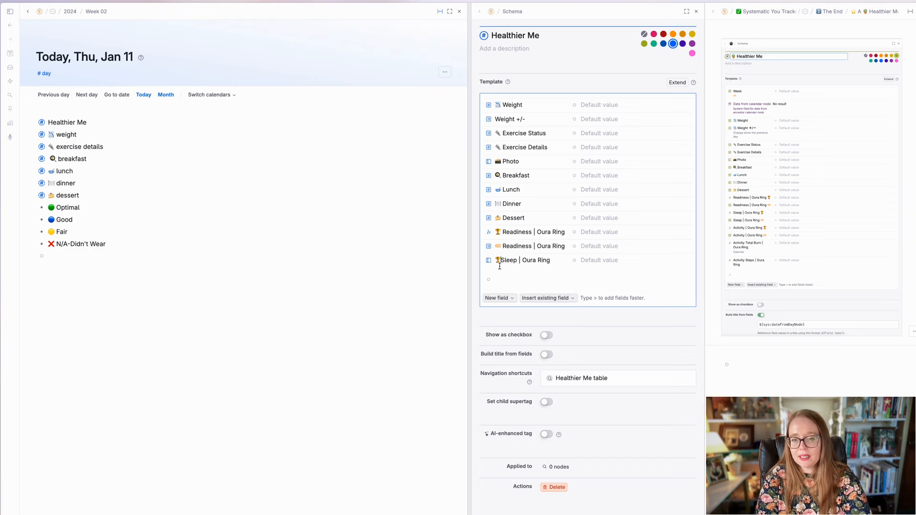
key(super+v)
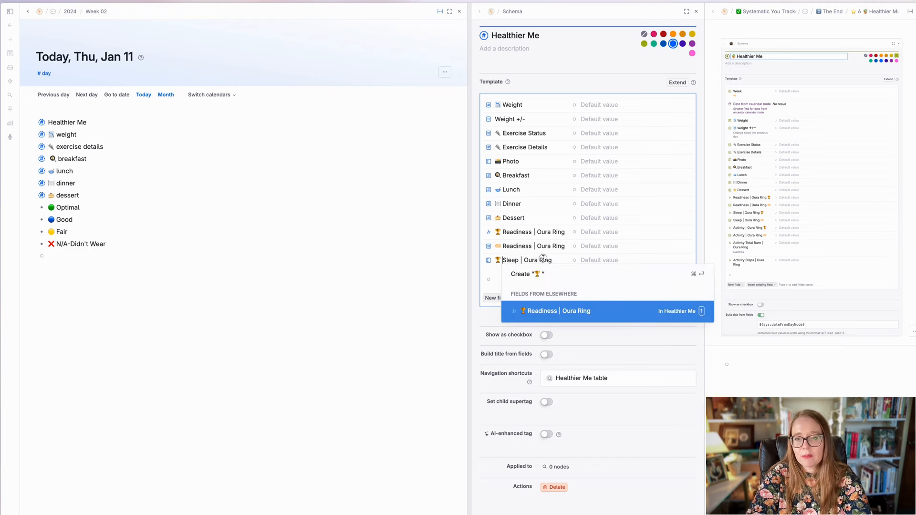
key(Escape)
Set the trophy Sleep | Oura Ring field's type to Number and close its configuration.
click(488, 260)
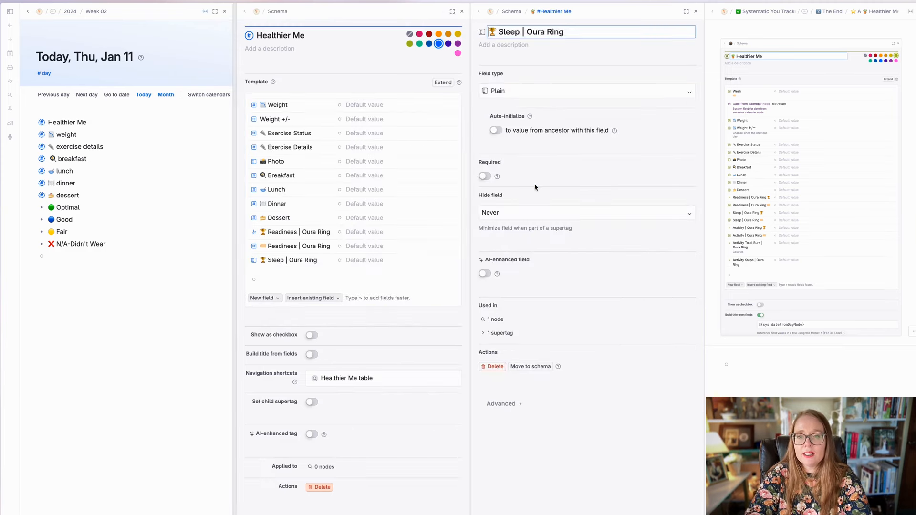
click(565, 79)
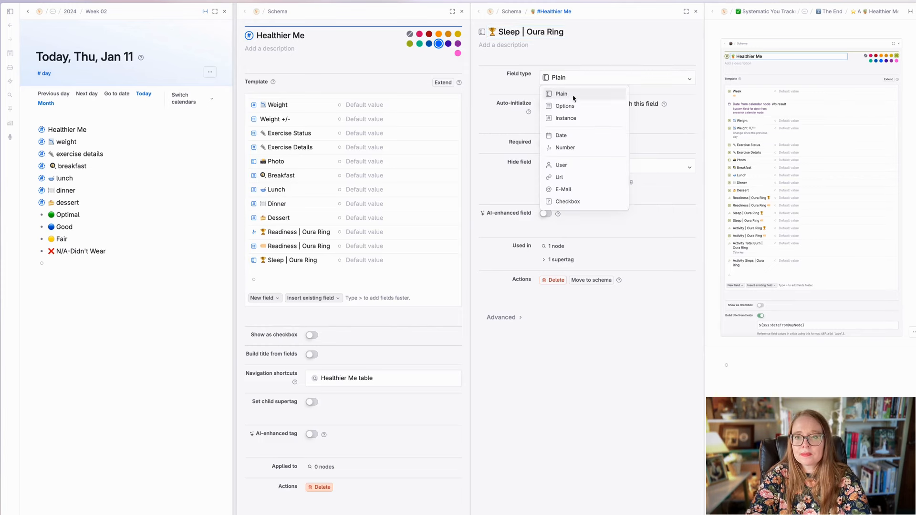
click(581, 148)
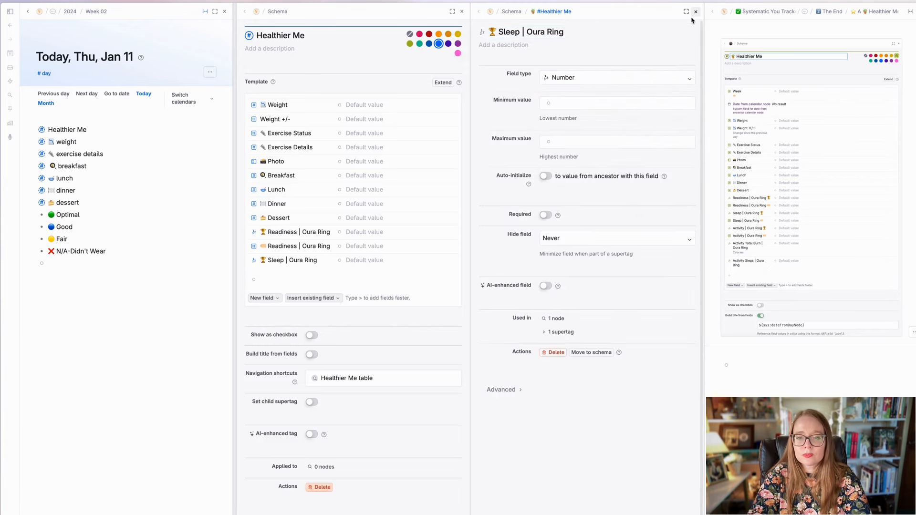
key(Escape)
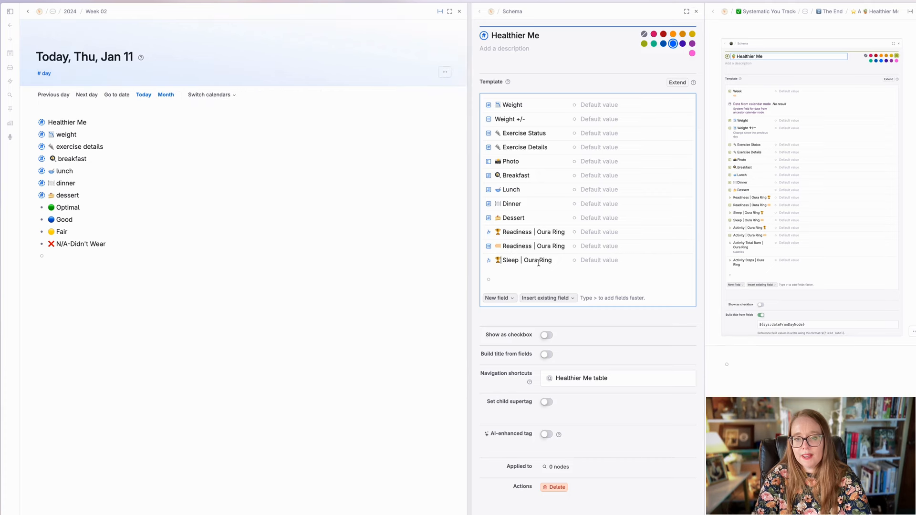
Add a second "Sleep | Oura Ring" field below it, starting with the leading emoji of the second Readiness field.
key(super+shift+Right)
key(super+c)
click(519, 278)
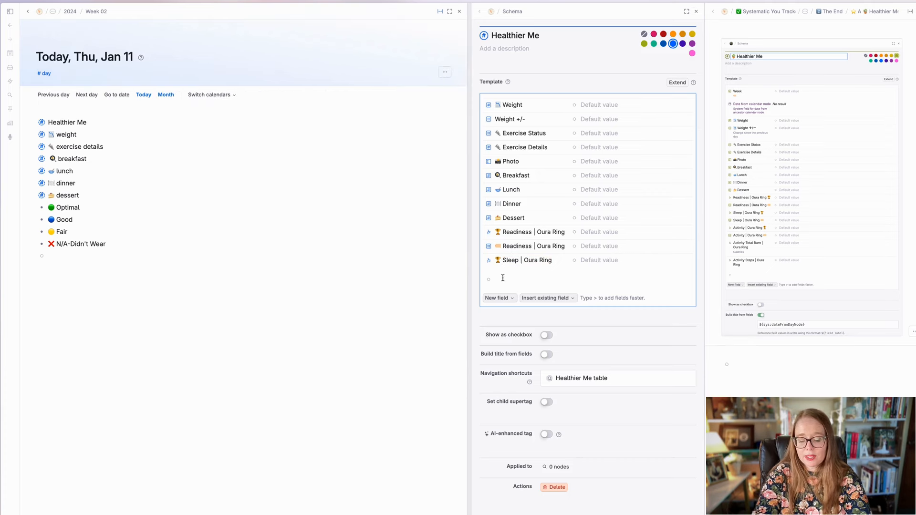
key(super+v)
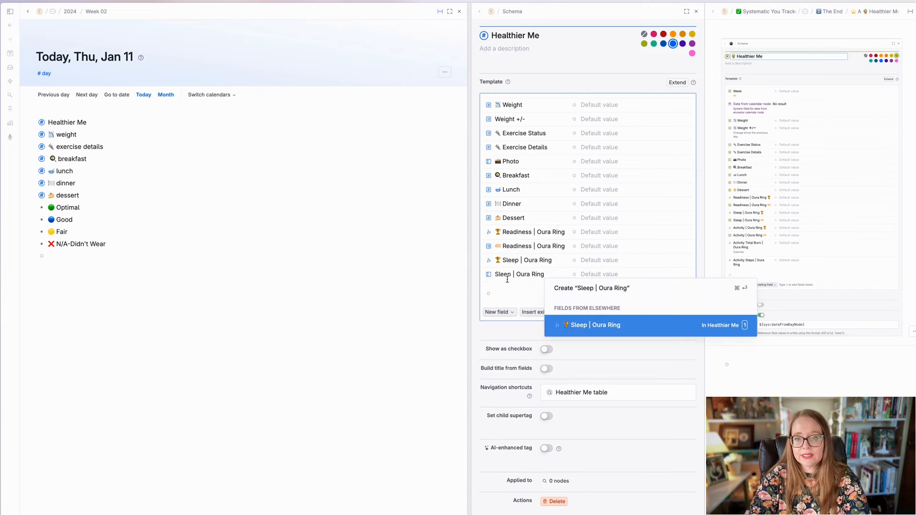
click(496, 275)
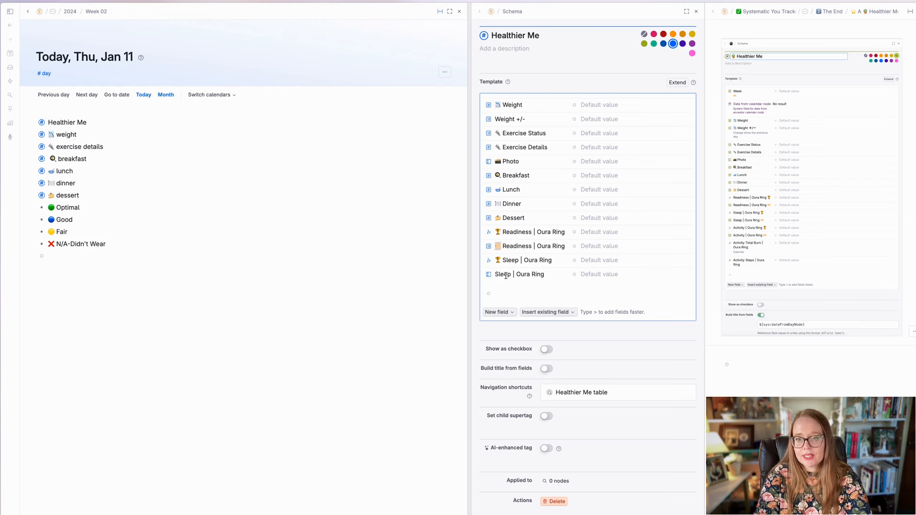
text(🎫)
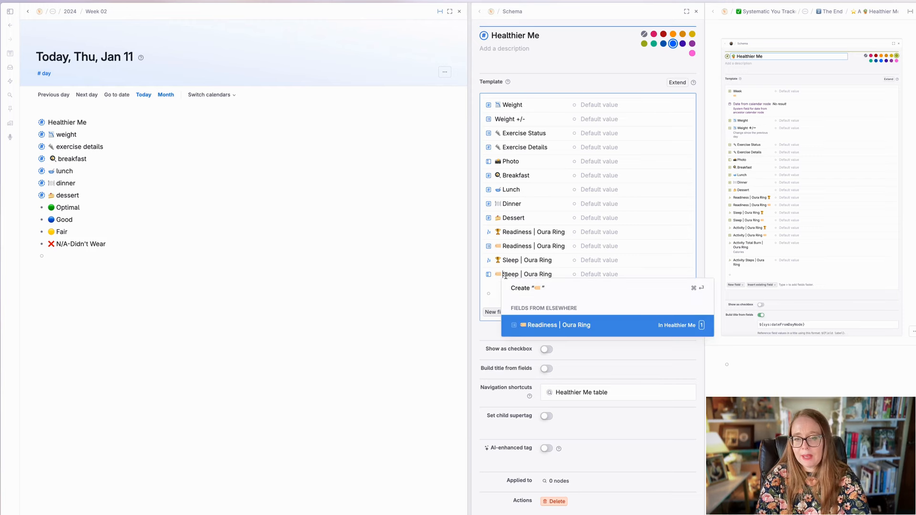
key(Escape)
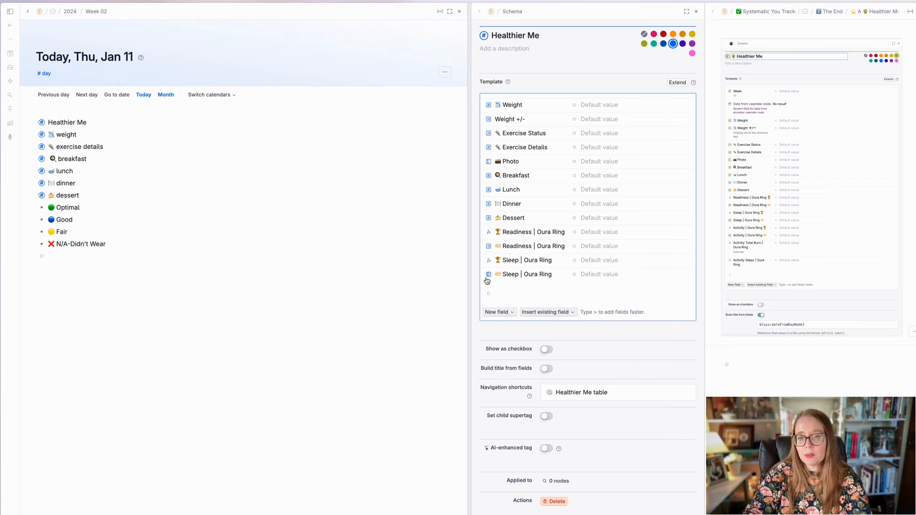
Set the second Sleep | Oura Ring field's type to Options.
click(488, 274)
click(573, 78)
click(578, 103)
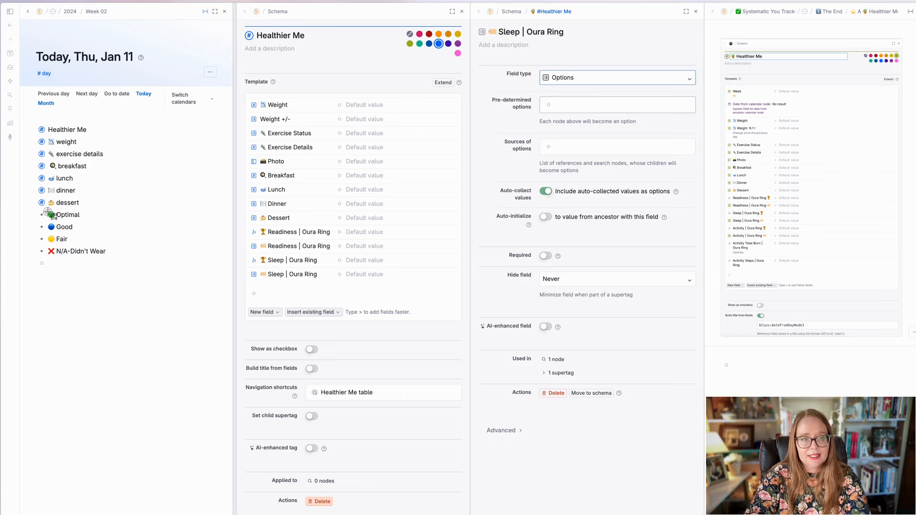
Add "🟢 Optimal" as the first pre-determined option of the second Sleep | Oura Ring field.
key(Escape)
click(604, 106)
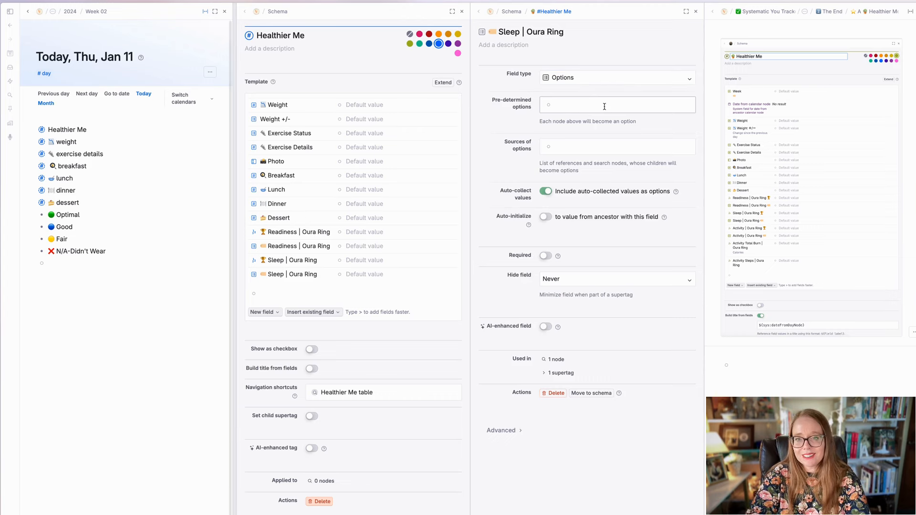
click(560, 104)
text(• Optimal)
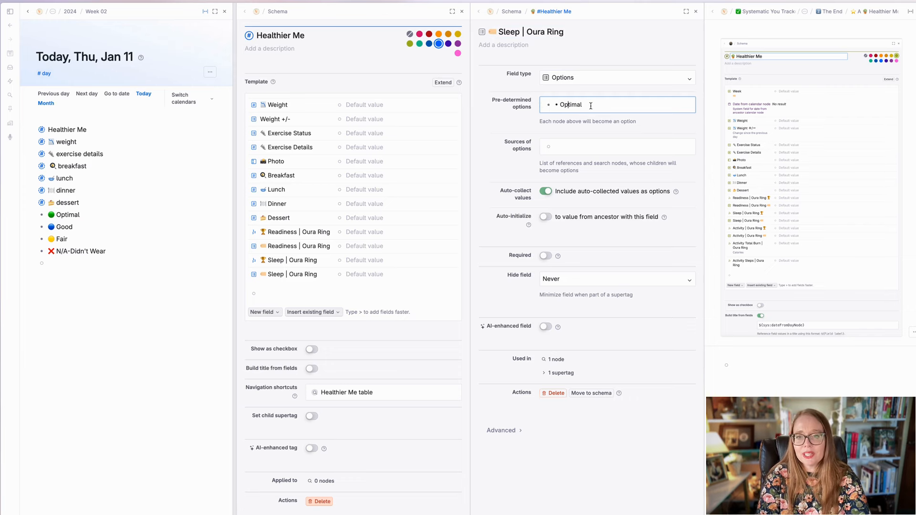
key(BackSpace)
key(BackSpace)
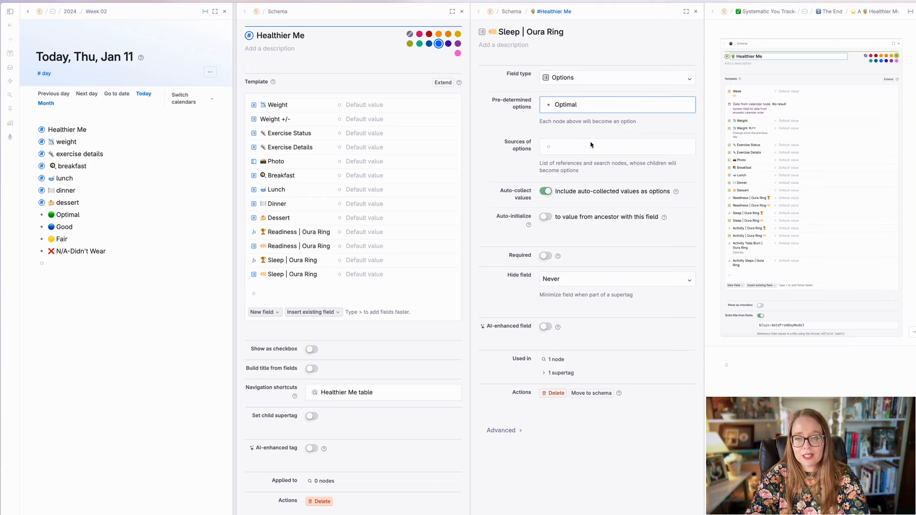
text(🟢)
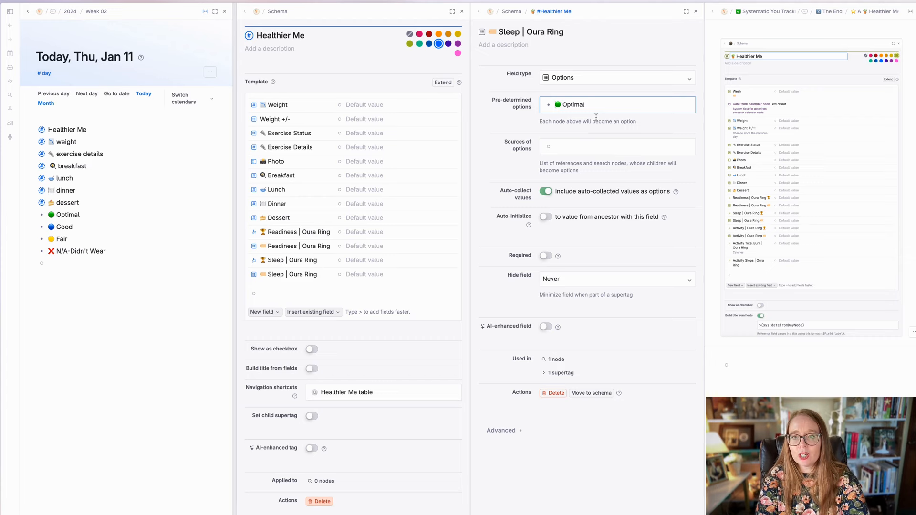
Add Good, Fair and N/A-Didn't Wear as further pre-determined options below Optimal for the Sleep | Oura Ring field.
key(Return)
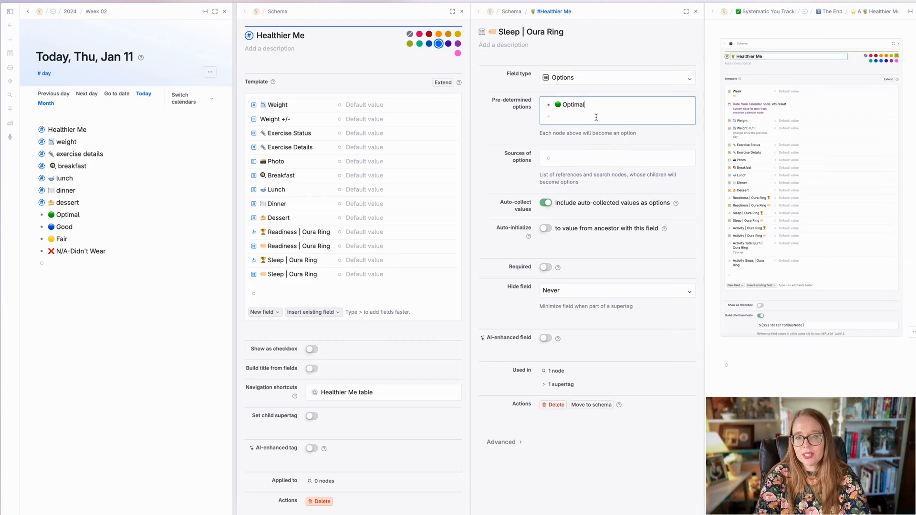
text(Good)
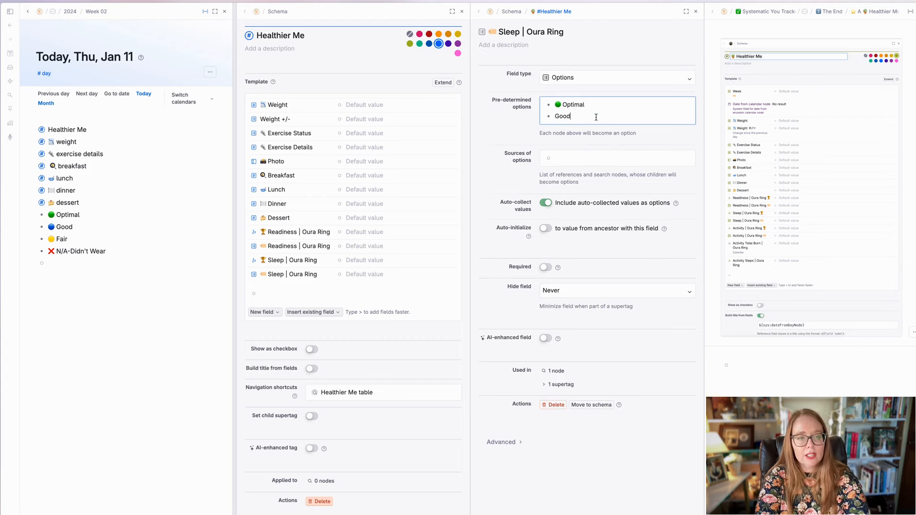
key(Return)
text(Fair)
key(Return)
text(N/A Didn't Wear)
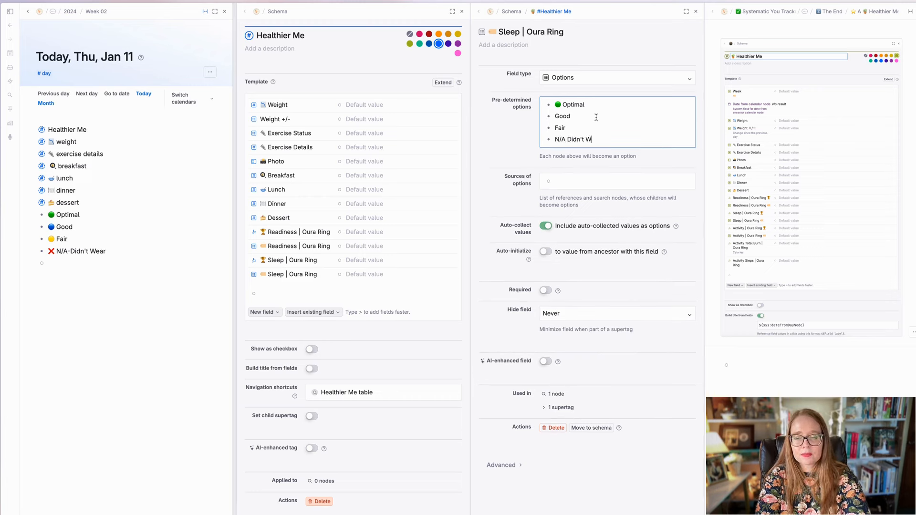
click(568, 139)
key(BackSpace)
text(-)
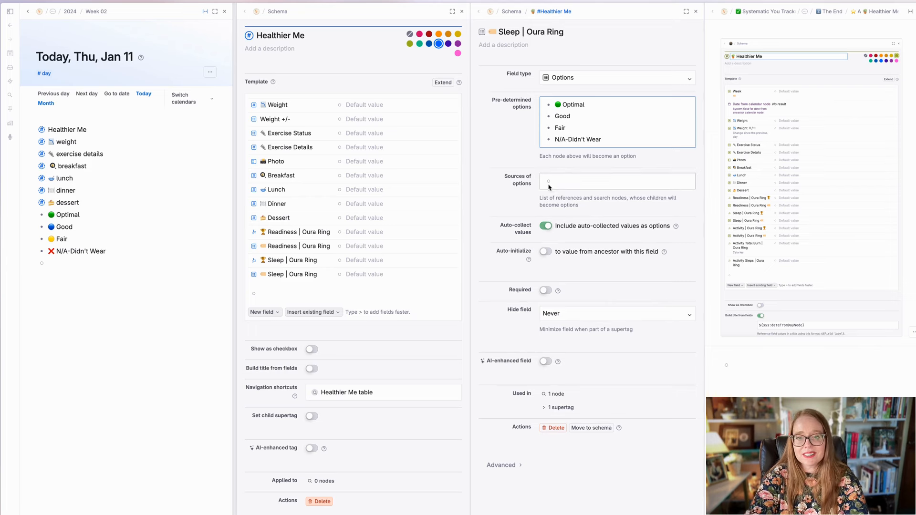
Put the ❌ emoji before the N/A-Didn't Wear option and the 🟡 emoji before the Fair option.
click(555, 140)
text(❌)
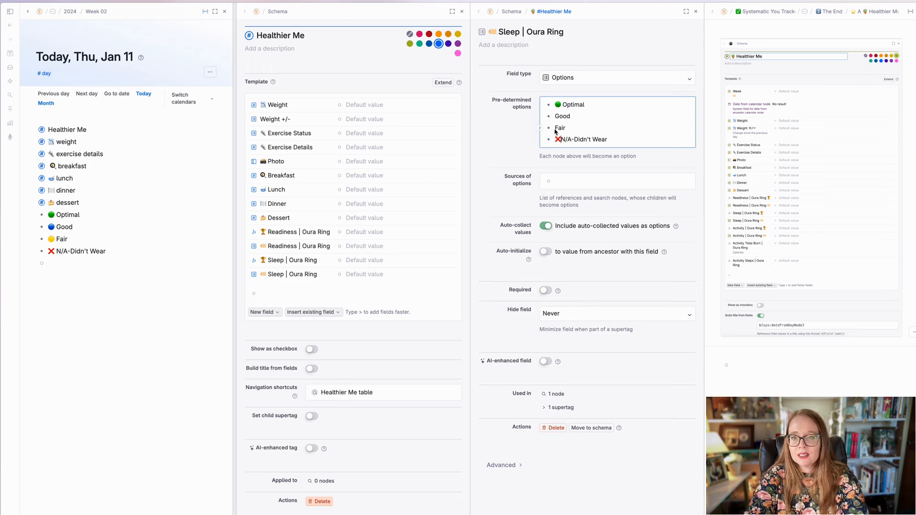
click(554, 128)
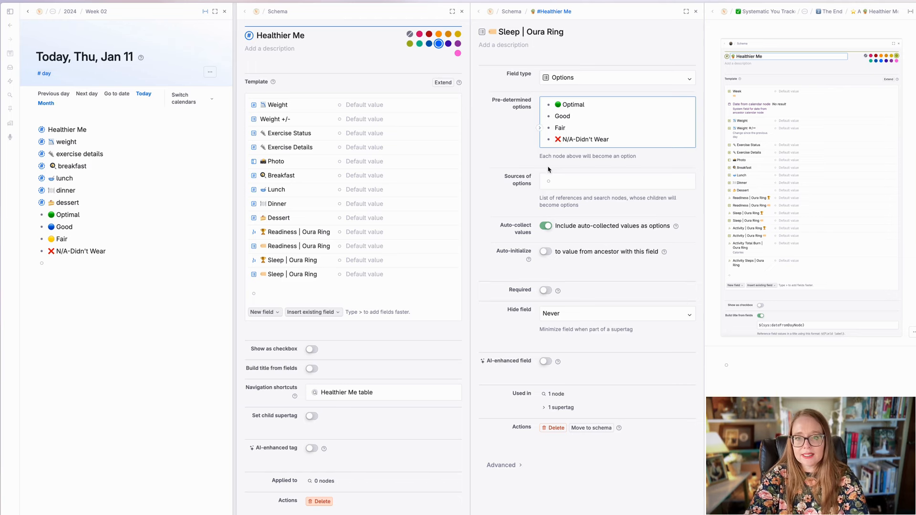
text(🟡)
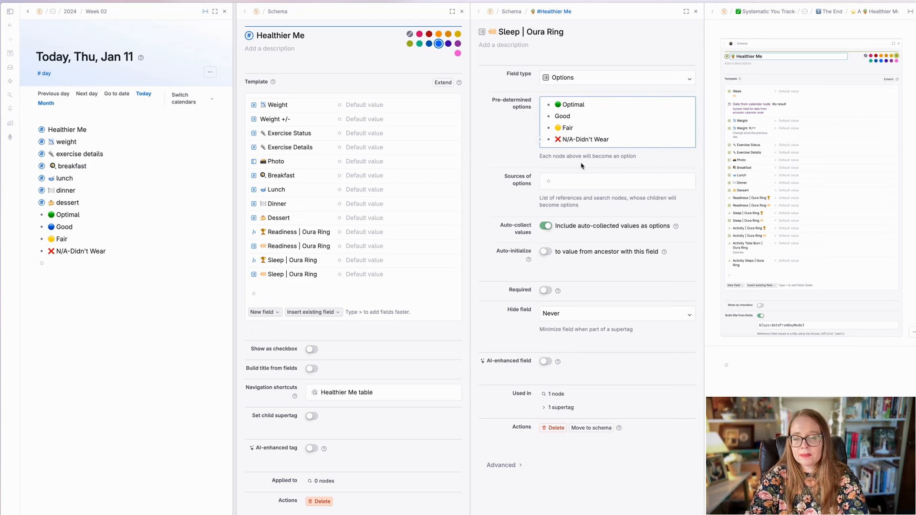
Put the 🔵 emoji before the Good option, then turn off auto-collected values and close the Sleep field's configuration.
click(625, 137)
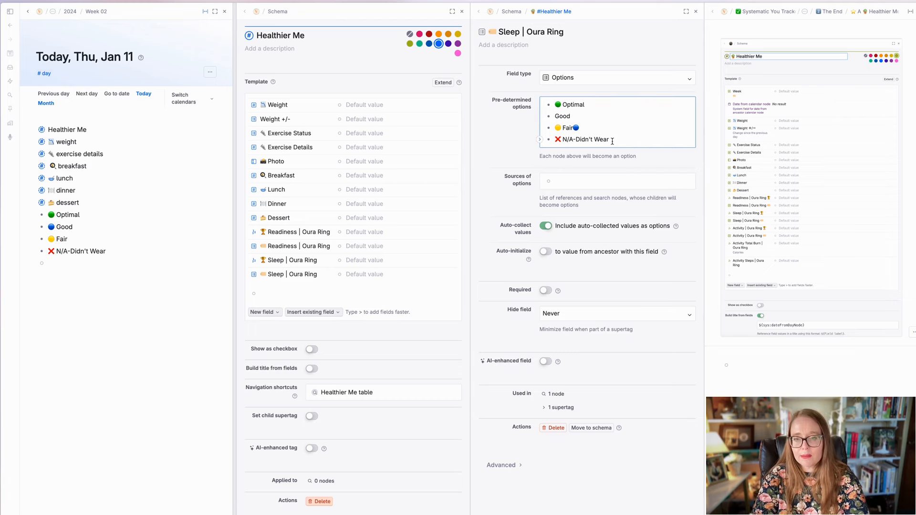
key(shift+Left)
key(super+x)
key(Up)
key(super+v)
click(548, 228)
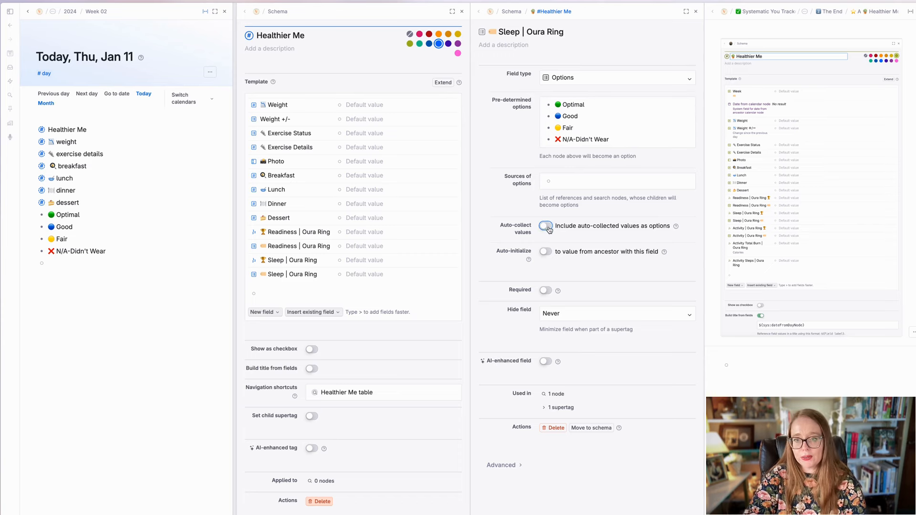
click(698, 13)
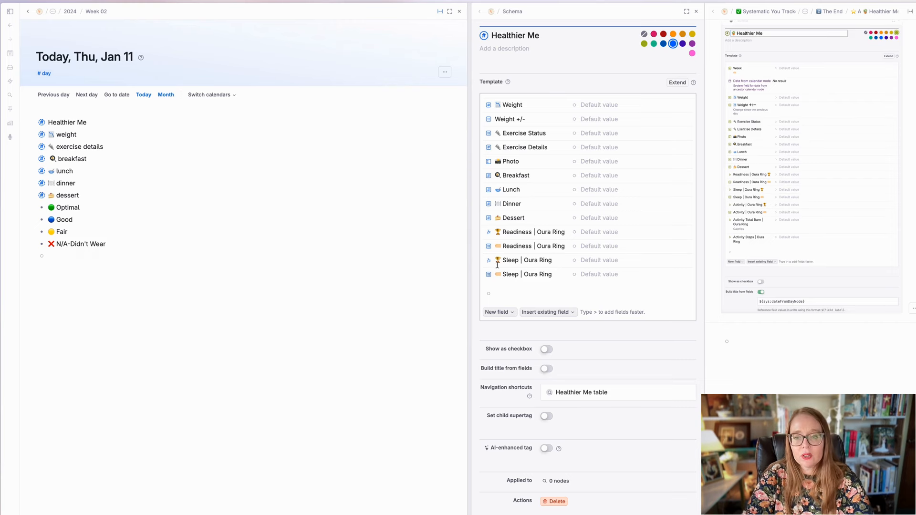
Add a new template field named "🏆 Activity | Oura Ring" below the Sleep fields.
click(500, 262)
click(504, 294)
text(🏆)
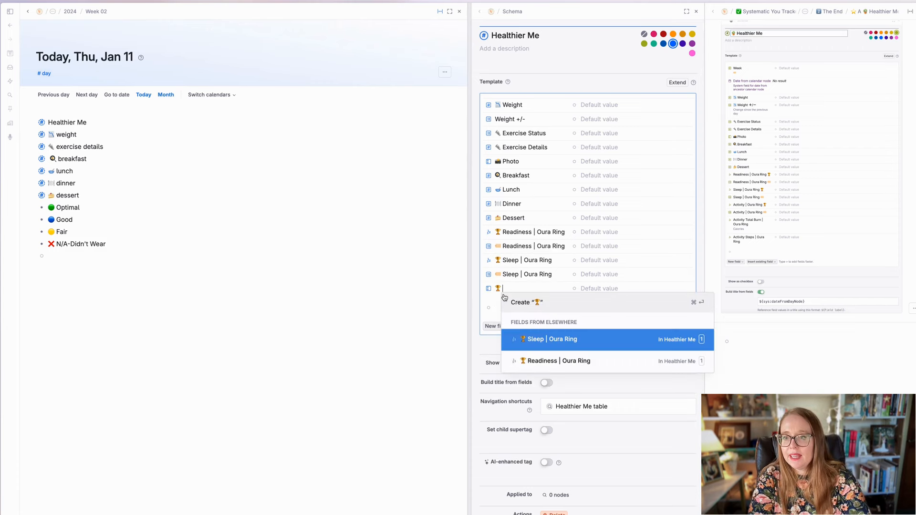
text( Activity)
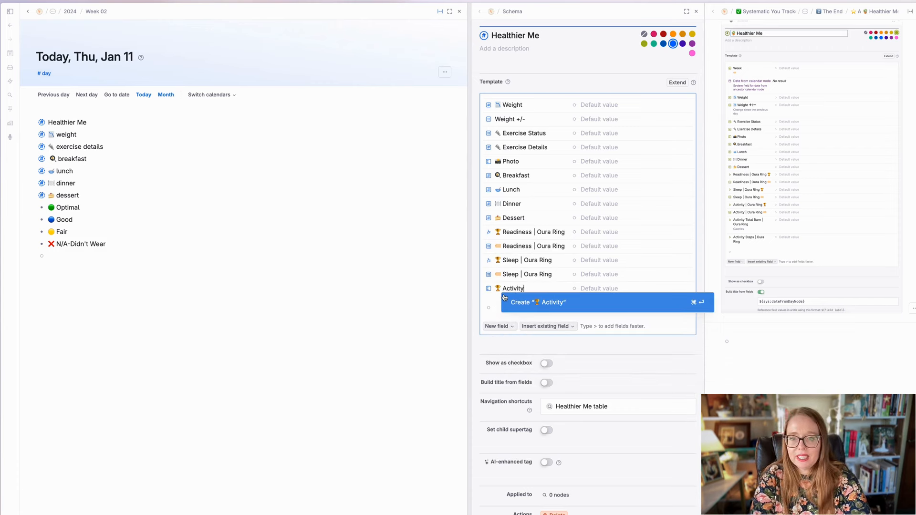
click(519, 274)
drag(519, 276, 552, 275)
key(super+c)
click(525, 289)
key(super+v)
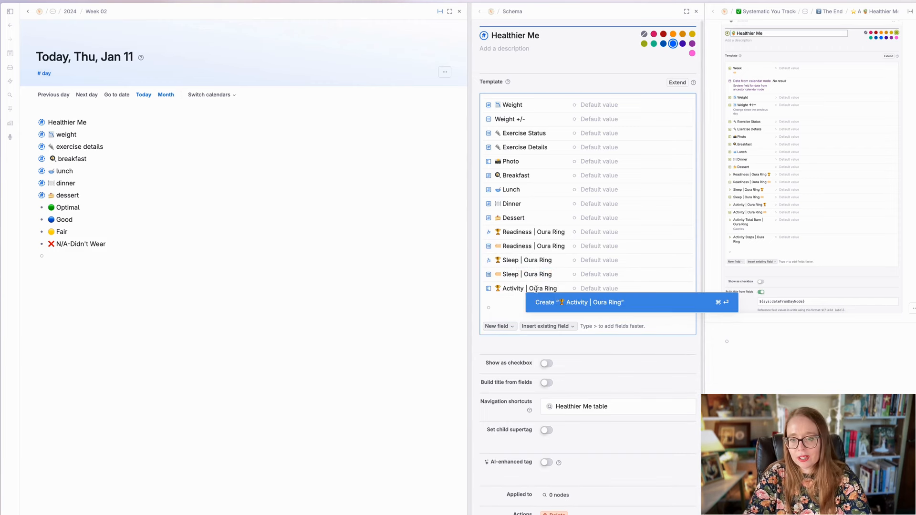
click(561, 302)
Set the trophy Activity | Oura Ring field's type to Number and close its configuration.
click(489, 290)
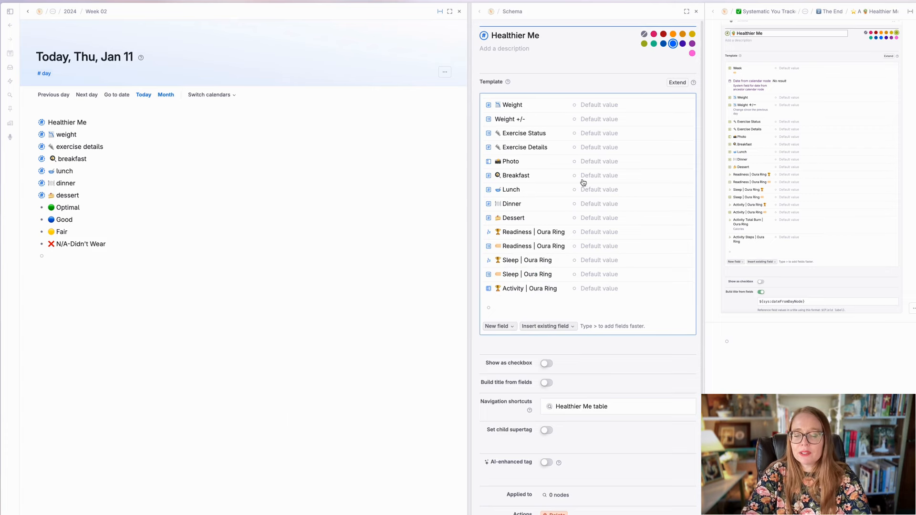
click(566, 82)
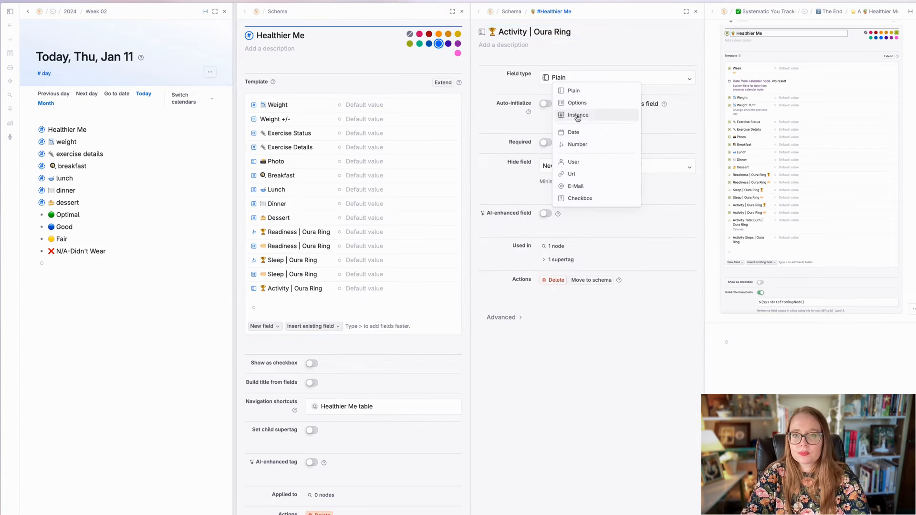
click(601, 143)
click(696, 12)
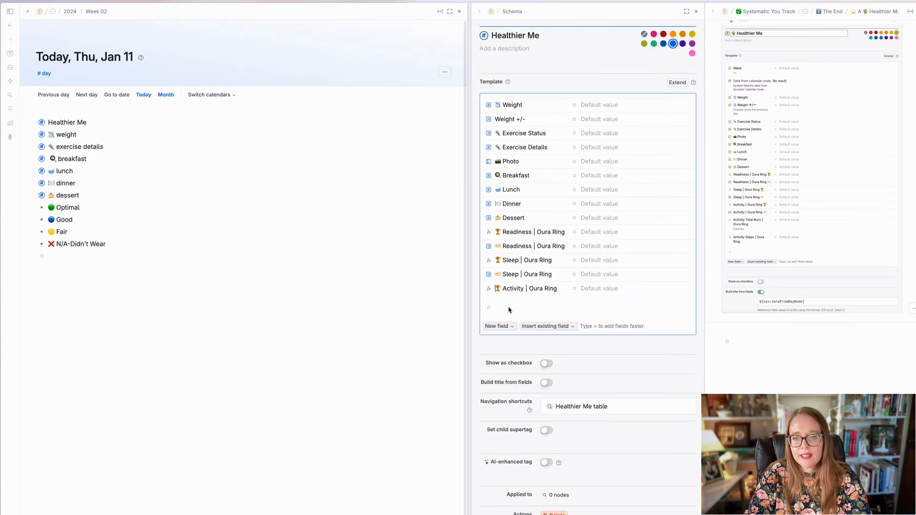
Add a second "Activity | Oura Ring" field below it, starting with the leading emoji of the second Sleep field.
click(497, 308)
text(| Oura Ring)
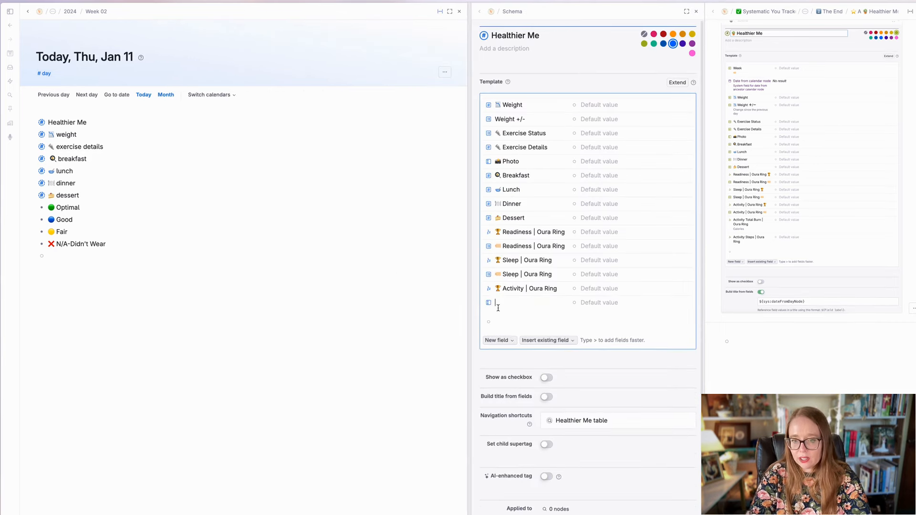
key(Escape)
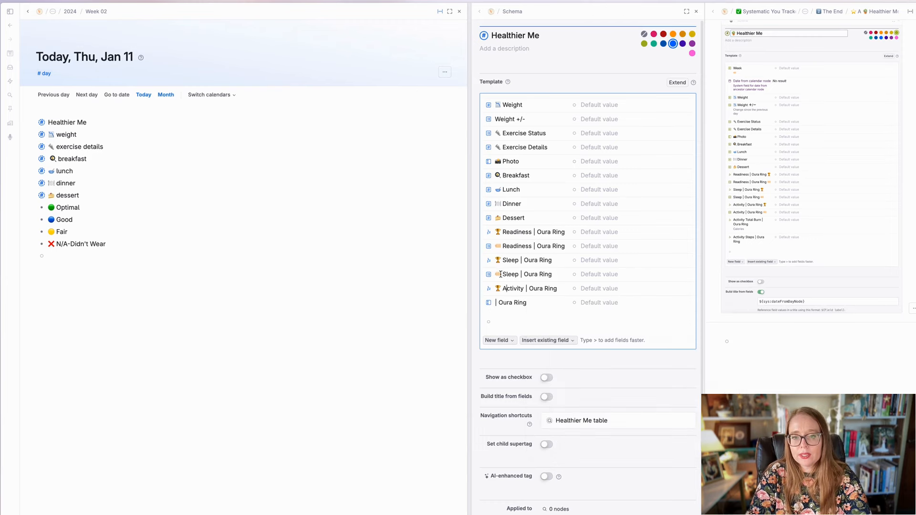
click(506, 302)
click(498, 303)
click(496, 302)
key(super+v)
text(Activity)
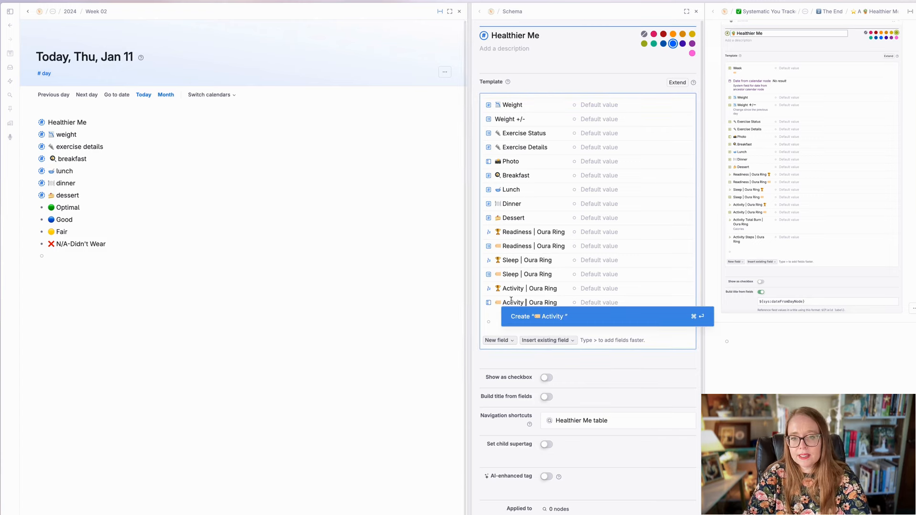
Set the second Activity | Oura Ring field's type to Options.
click(488, 304)
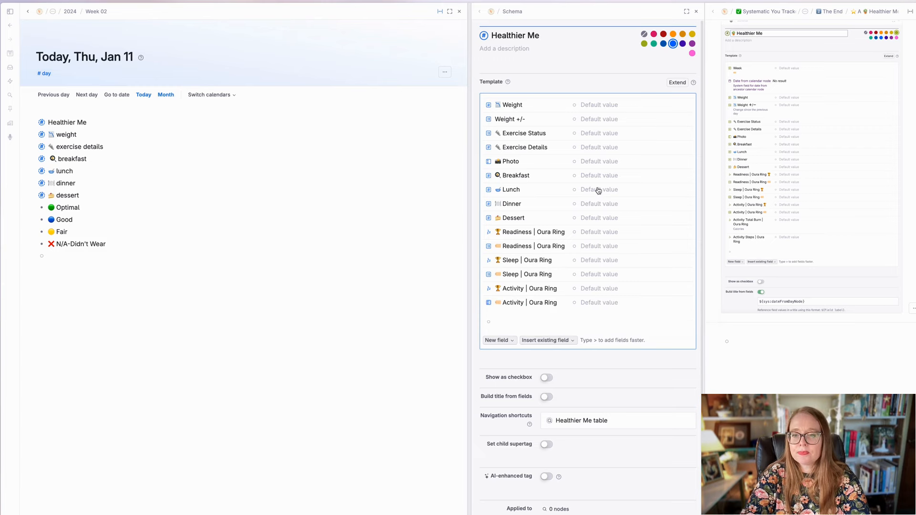
click(582, 82)
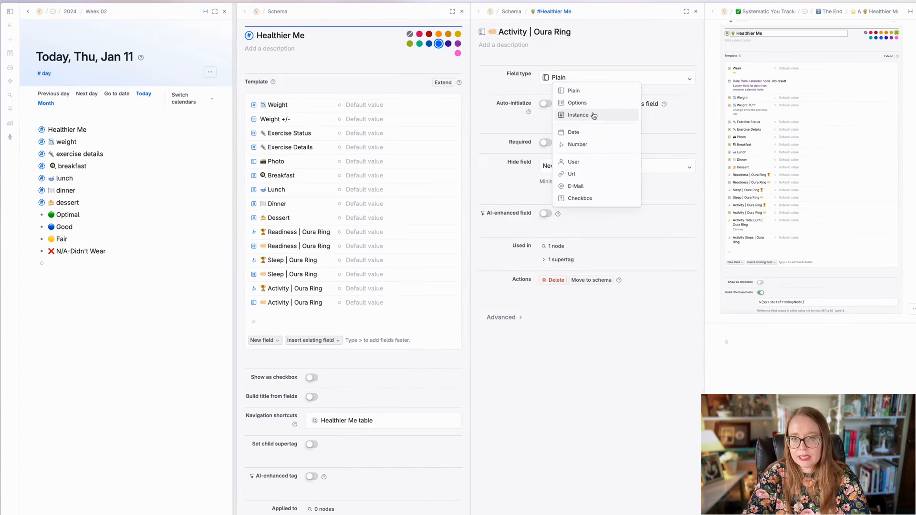
click(575, 103)
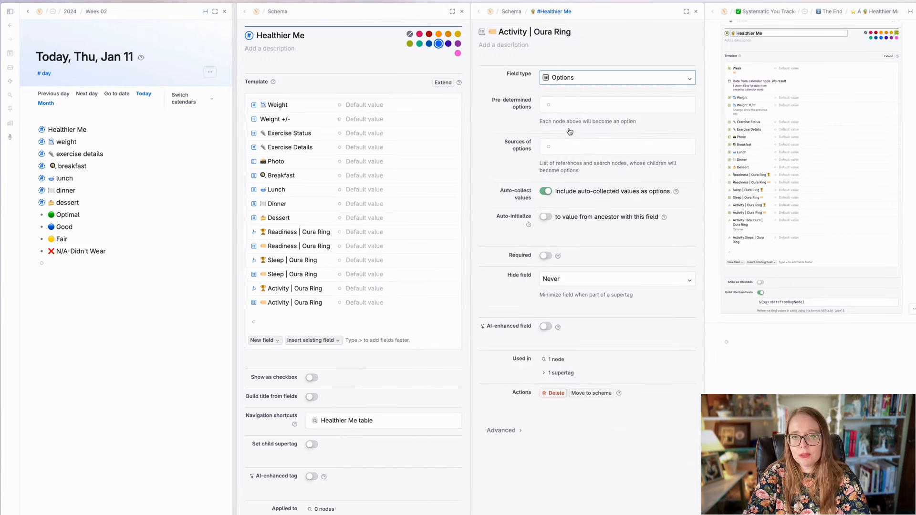
Enter Optimal, Good, Fair and N/A-Didn't Wear as the pre-determined options of the second Activity | Oura Ring field.
click(566, 104)
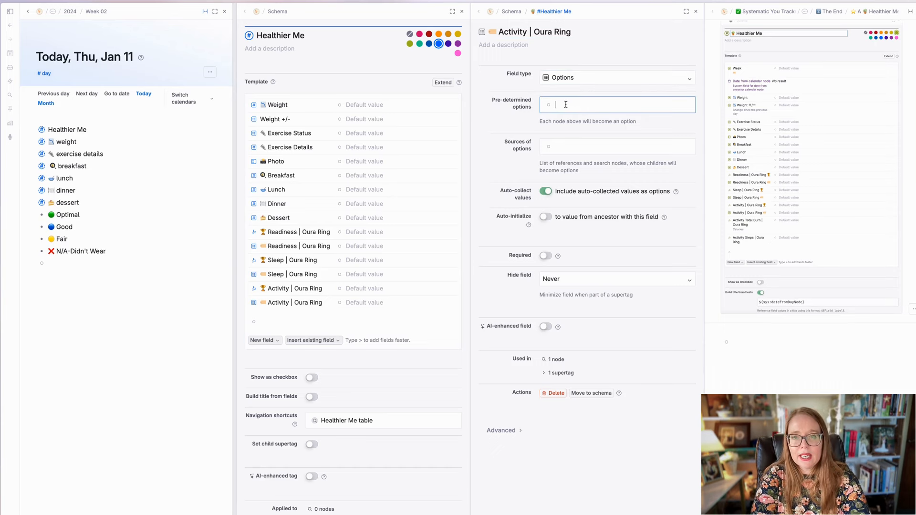
text(Optimal)
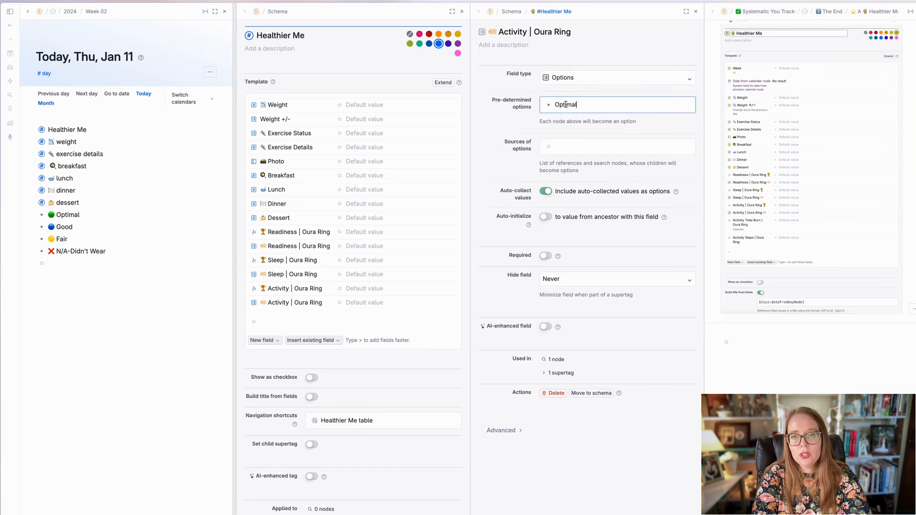
key(Return)
text(Good)
key(Return)
text(Fair)
key(Return)
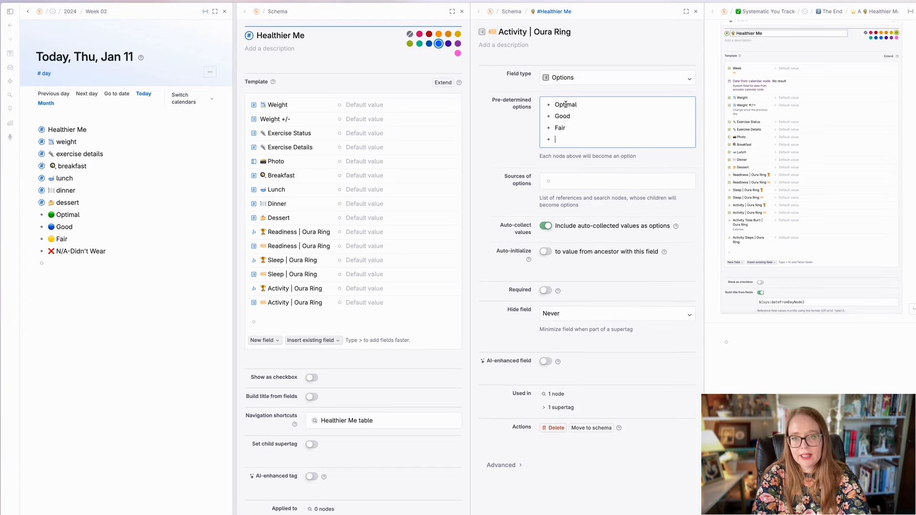
text(N/A-Didn't Wear)
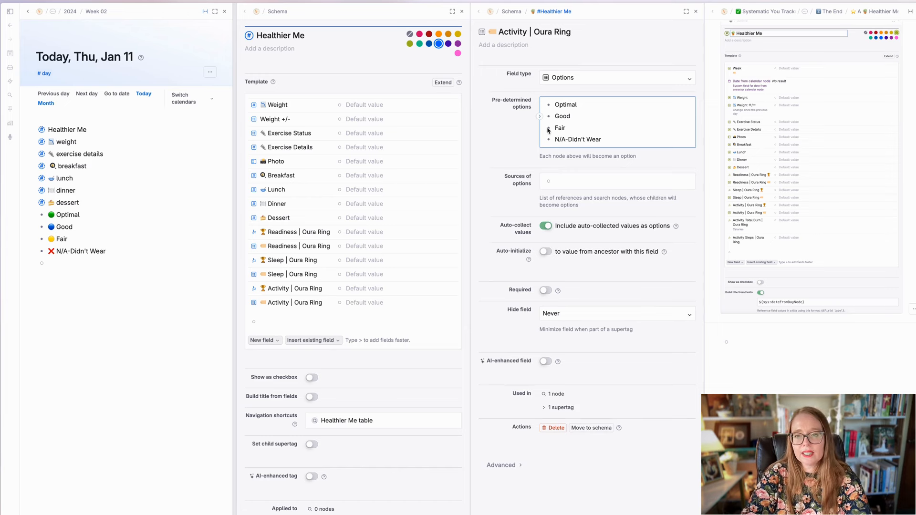
Put the 🟢 emoji before Optimal, 🔵 before Good and 🟡 before Fair in the Activity field's options.
click(604, 106)
key(super+Left)
text(🟢)
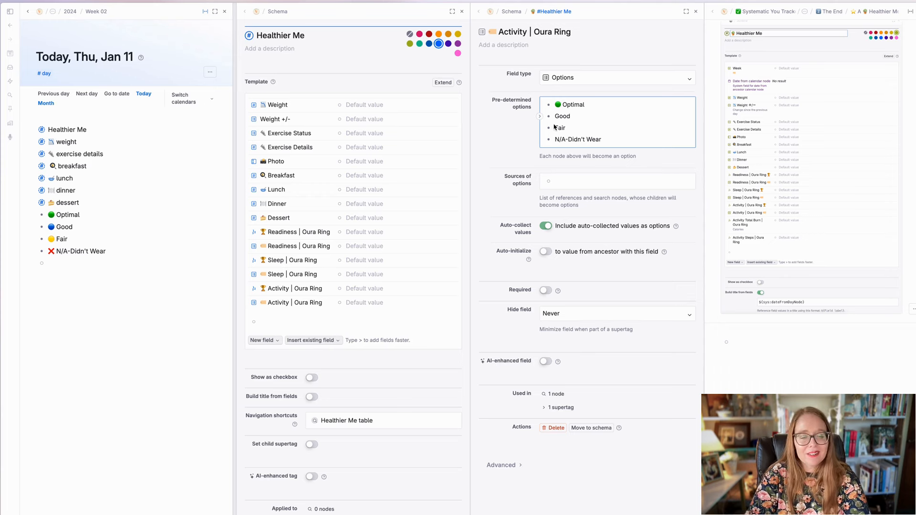
click(588, 119)
key(super+Left)
text(🔵)
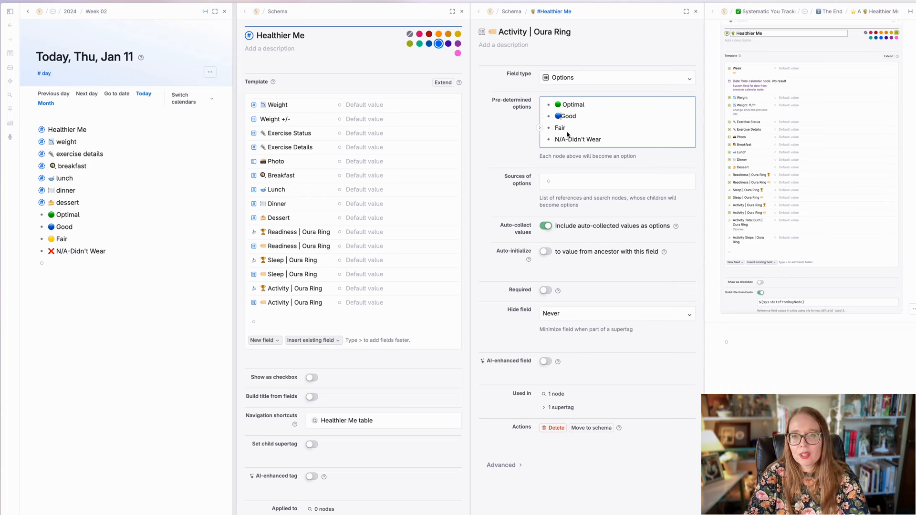
click(555, 127)
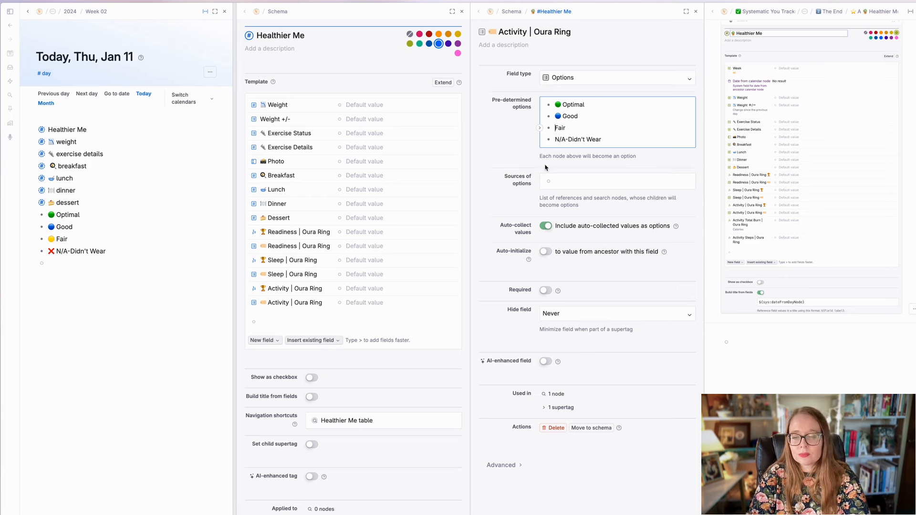
text(🟡)
key(super+Right)
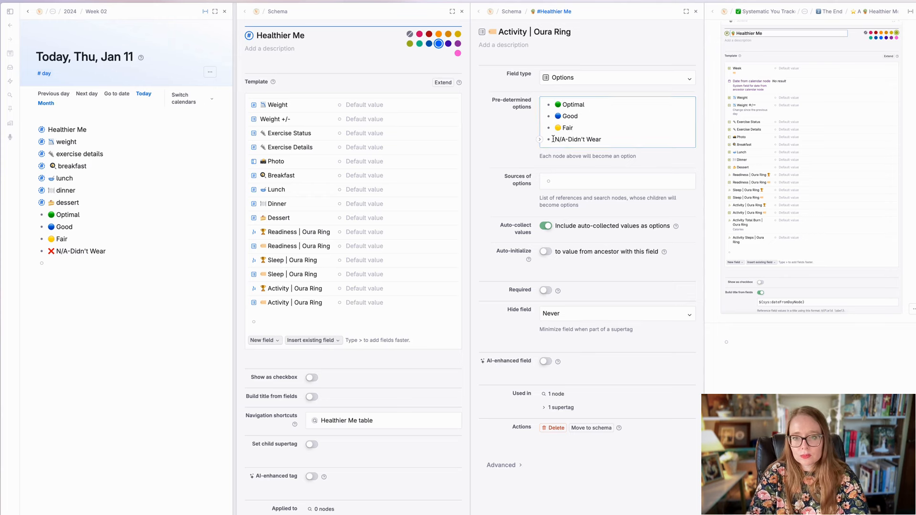
Put the ❌ emoji before the N/A-Didn't Wear option and turn off auto-collected values for the Activity field.
text(❌)
key(shift+Left)
key(super+x)
key(Down)
key(super+Left)
key(super+v)
click(546, 226)
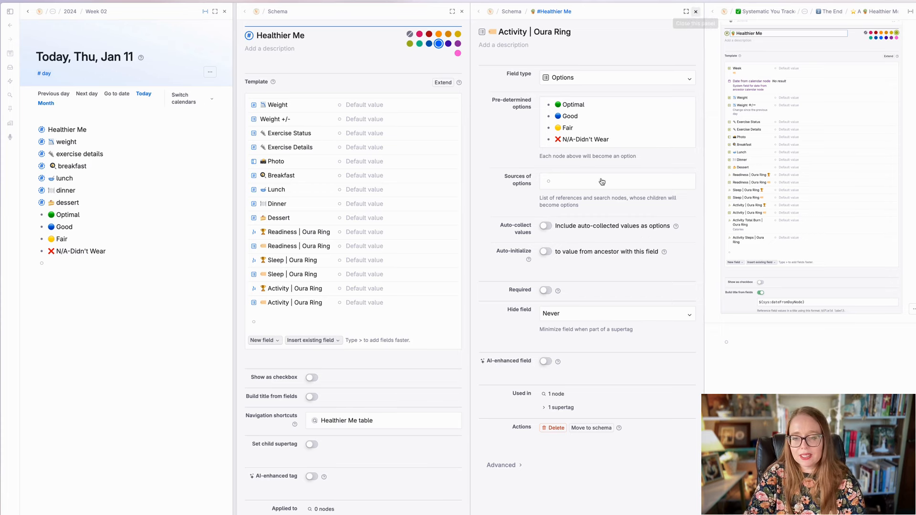
Close the Activity field's settings and add a field named 🏆 Activity Total Burn | Oura Ring at the end of the Healthier Me template.
click(696, 11)
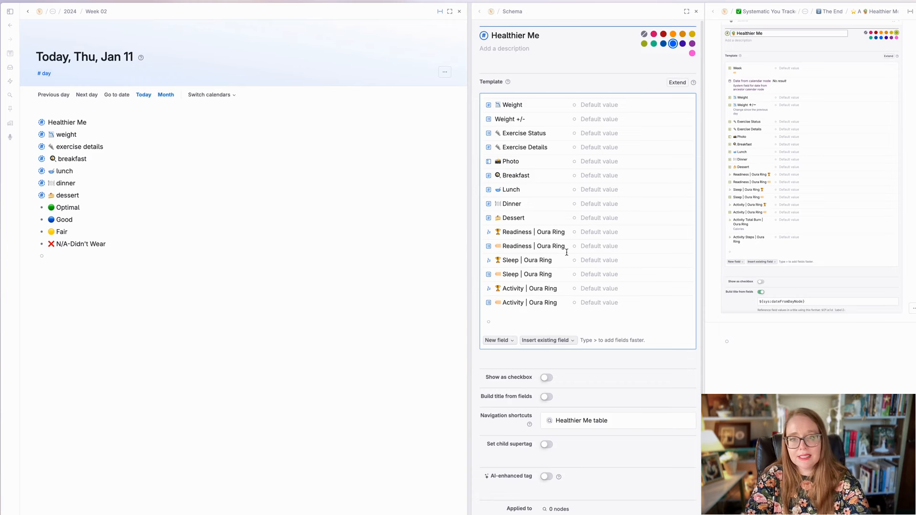
click(499, 321)
click(501, 289)
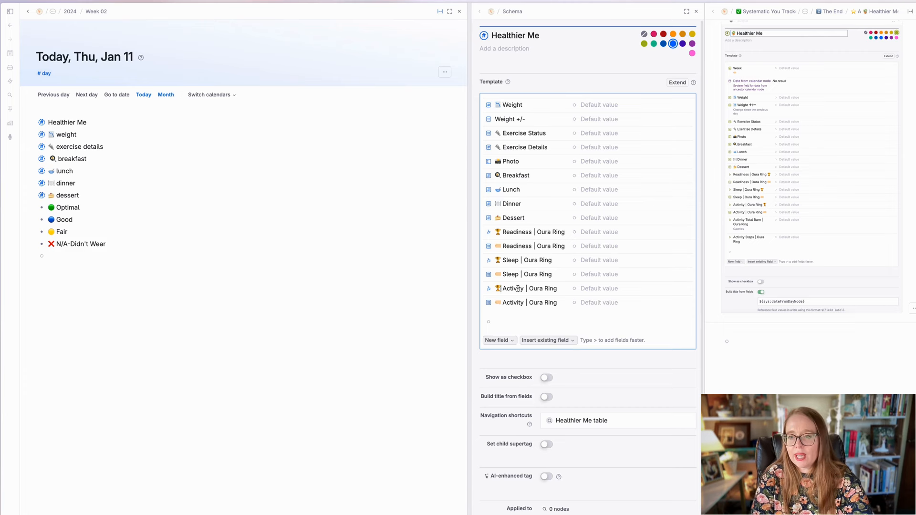
click(506, 321)
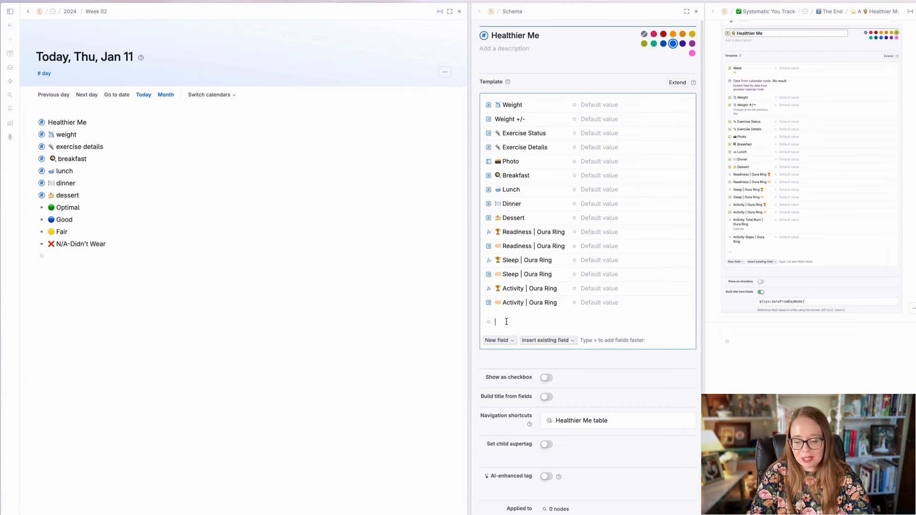
key(super+v)
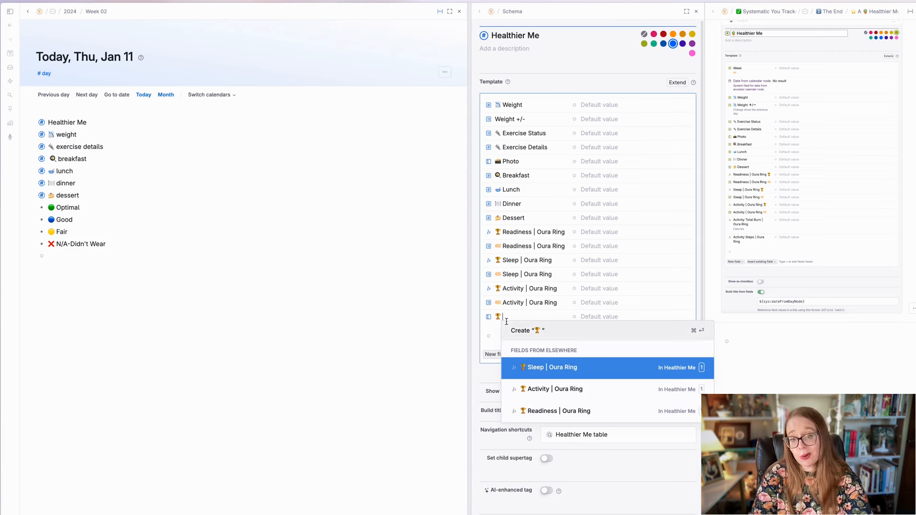
click(510, 315)
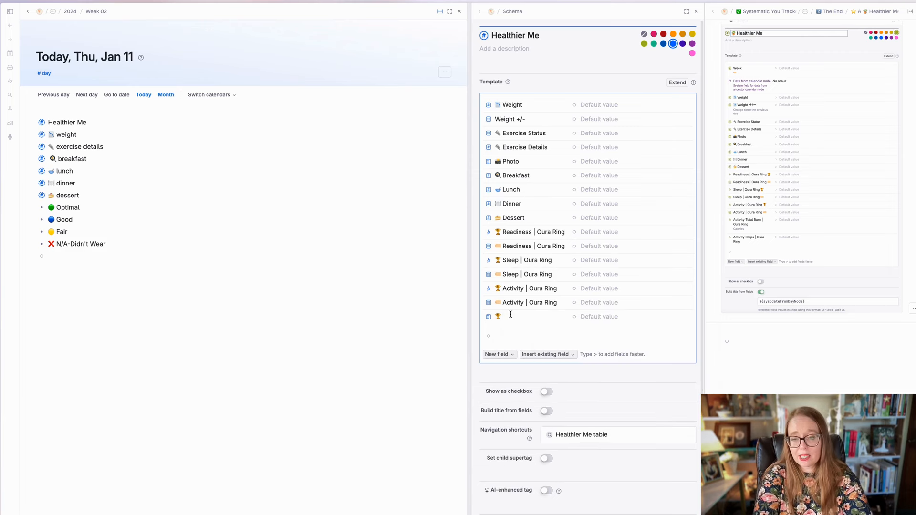
text(Ac)
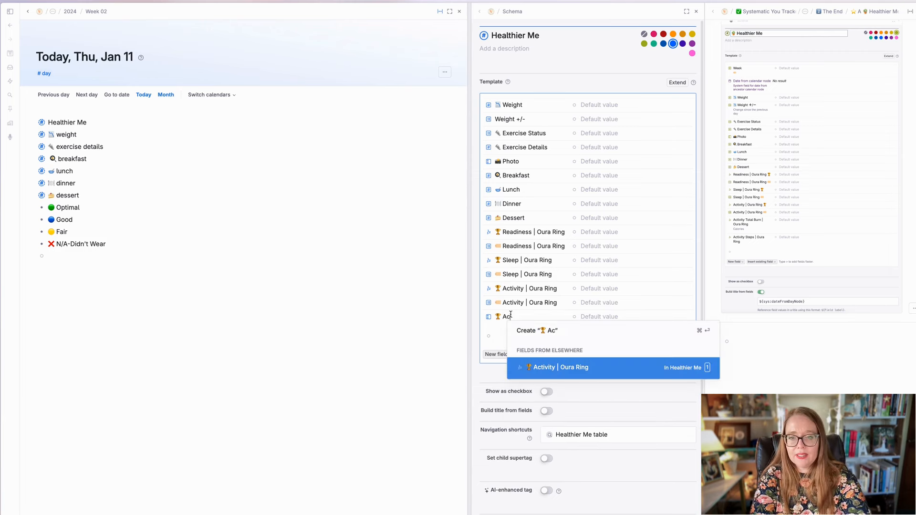
text(tivity Total Burn )
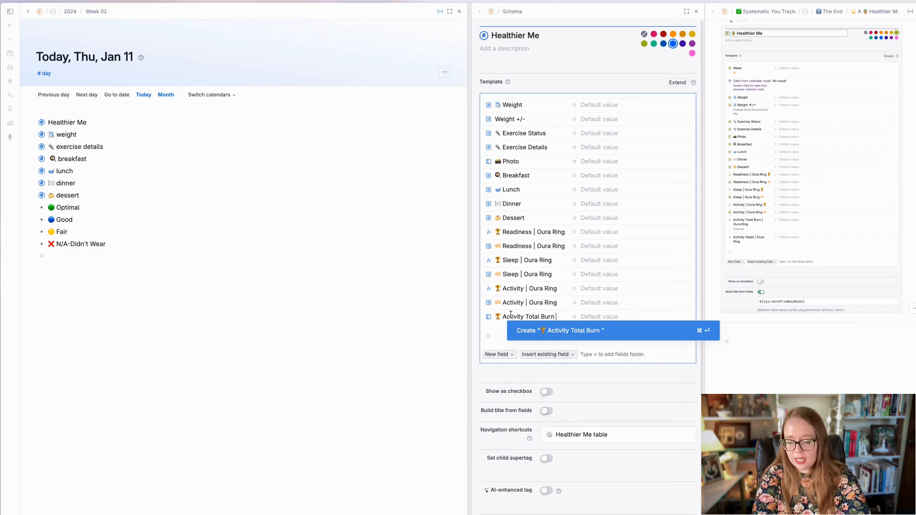
text(| Oura Ring)
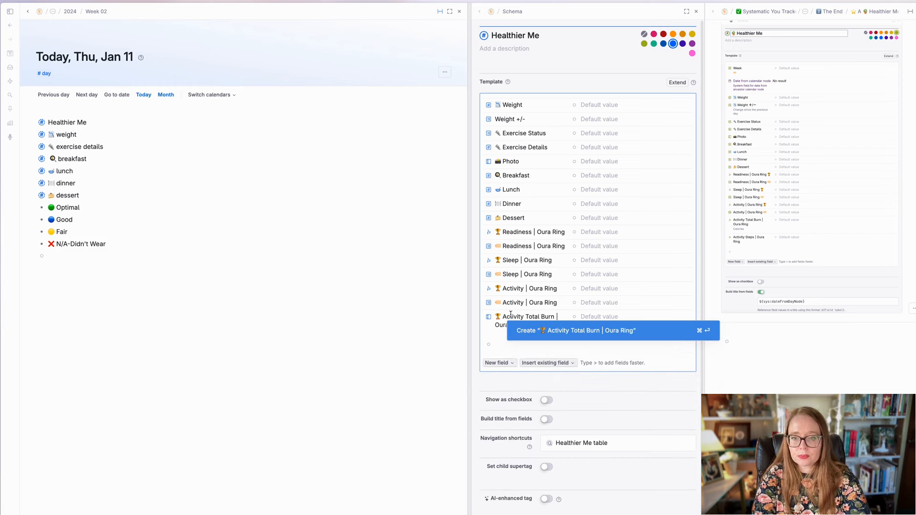
click(537, 333)
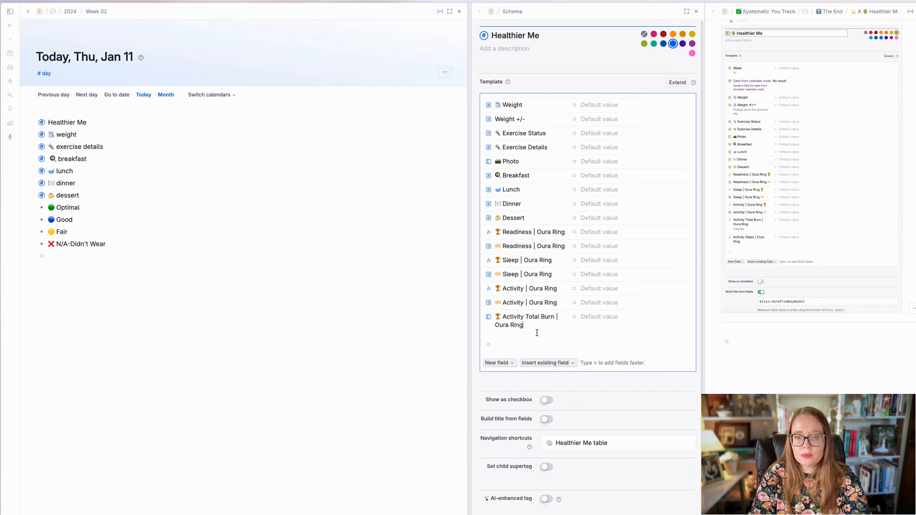
Set the Activity Total Burn | Oura Ring field's type to Number and close its settings.
click(489, 317)
click(553, 85)
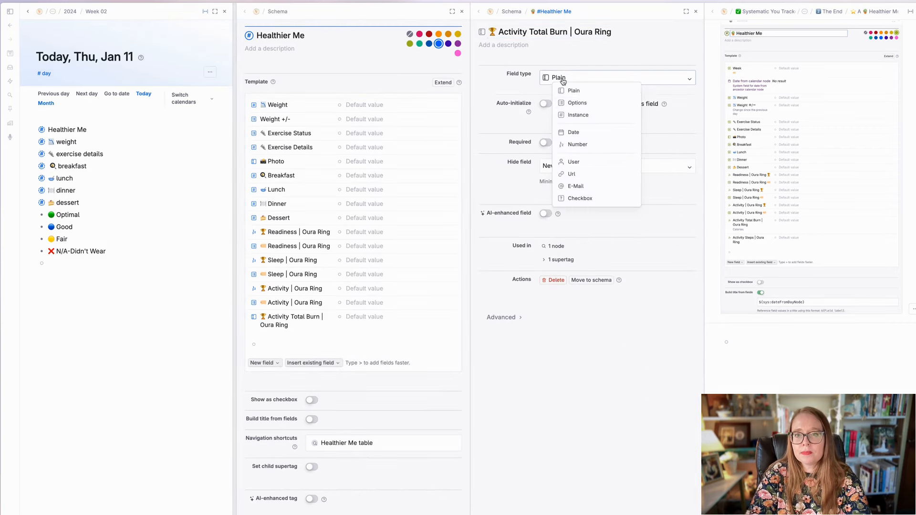
click(598, 143)
click(696, 12)
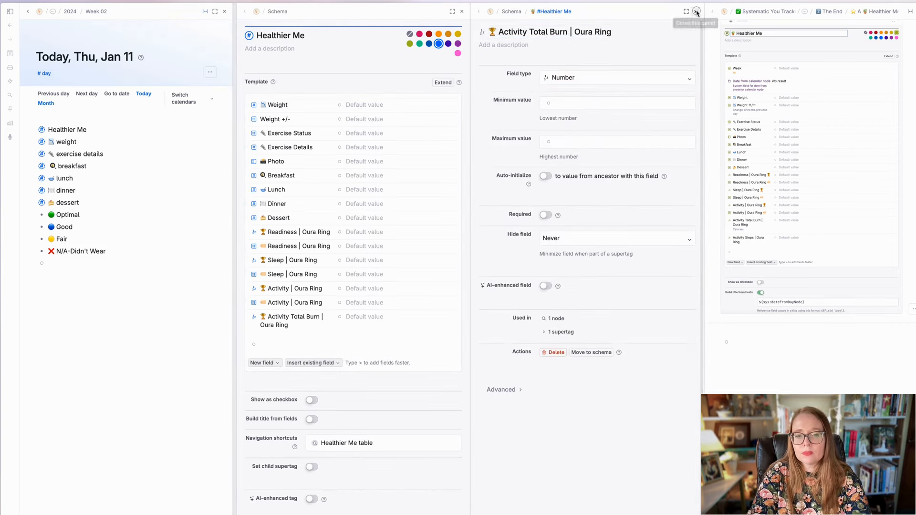
Copy the name of the Activity Total Burn | Oura Ring field into a new field directly below it.
click(499, 347)
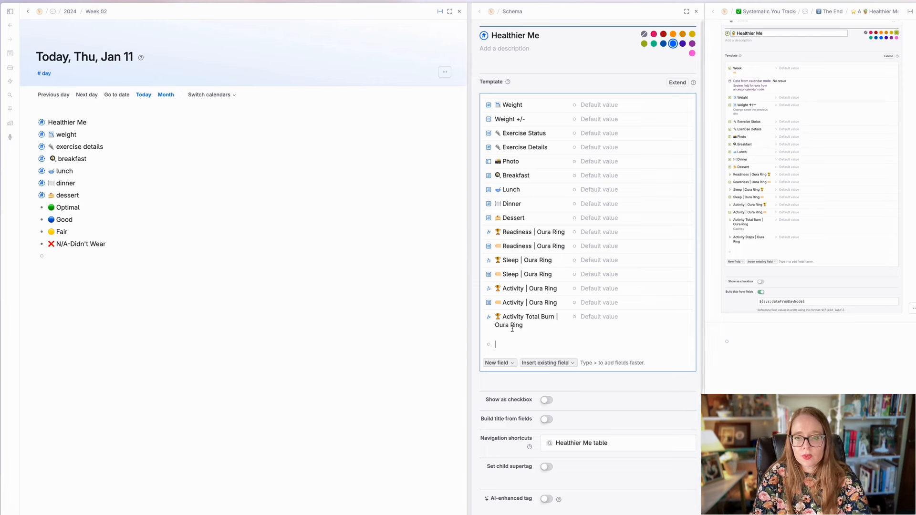
drag(496, 317, 524, 327)
key(super+c)
click(499, 343)
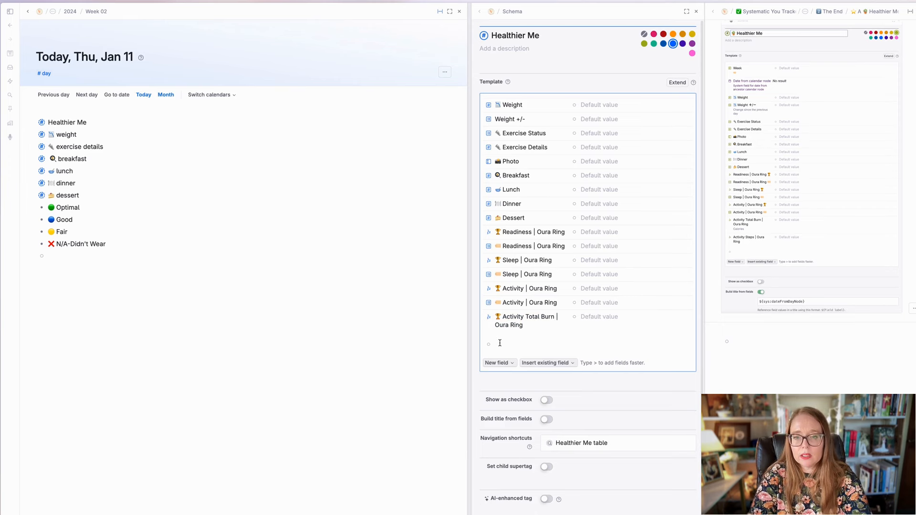
key(super+v)
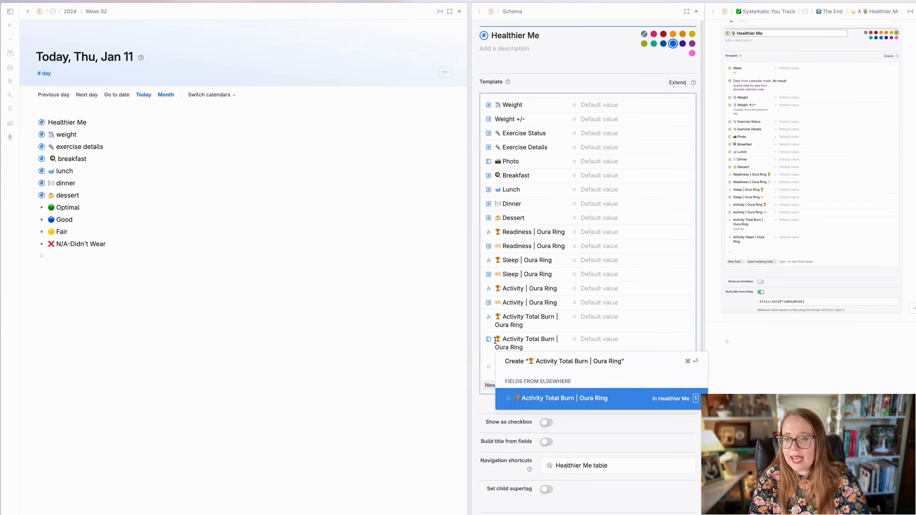
Replace Total Burn with Steps in the new field's name so it reads 🏆 Activity Steps | Oura Ring.
click(526, 341)
key(shift+Right)
key(shift+Right)
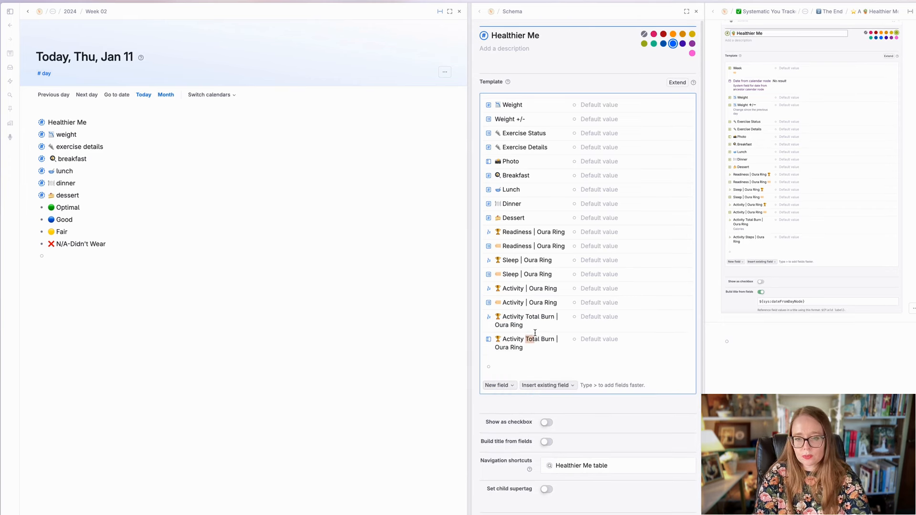
key(shift+Right)
key(shift+Right)
key(shift+Right)
key(shift+Right)
key(shift+Right)
key(shift+Right)
key(shift+Right)
key(shift+Right)
key(shift+Right)
text(S)
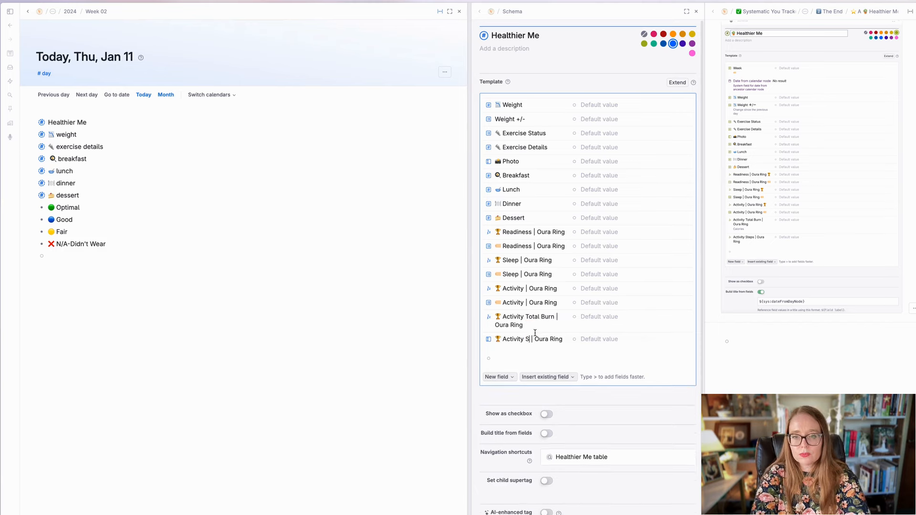
text(teps)
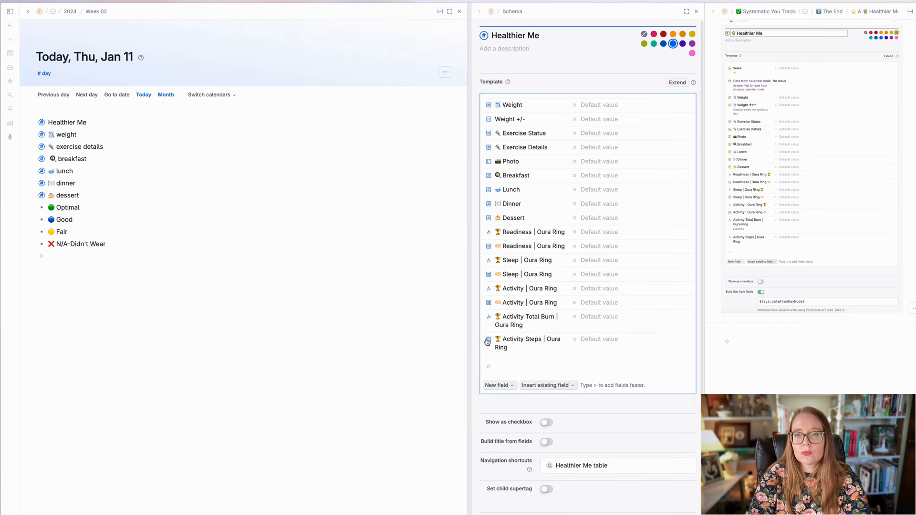
Set the Activity Steps | Oura Ring field's type to Number and close its settings.
click(488, 340)
click(604, 84)
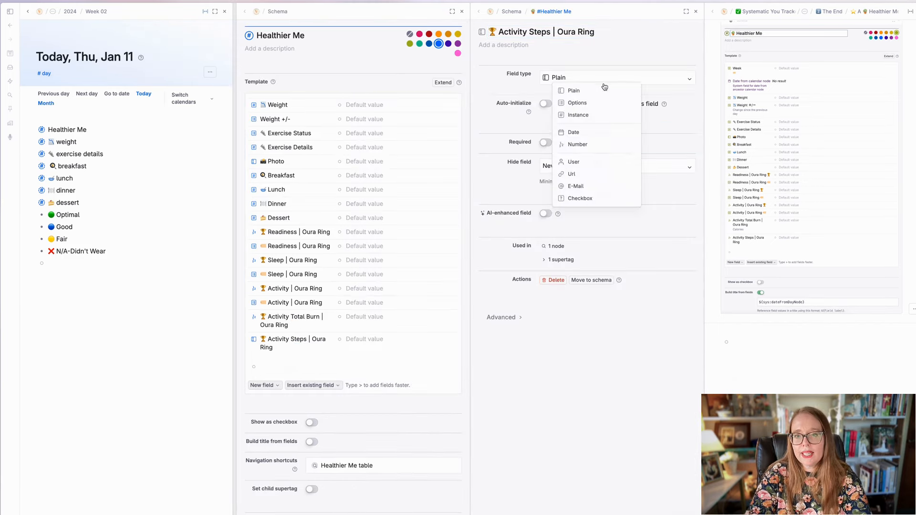
click(592, 144)
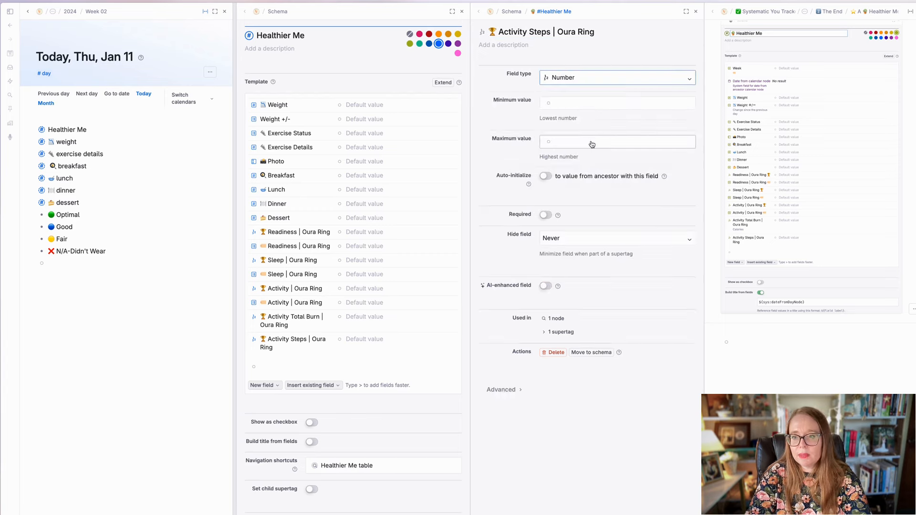
click(695, 12)
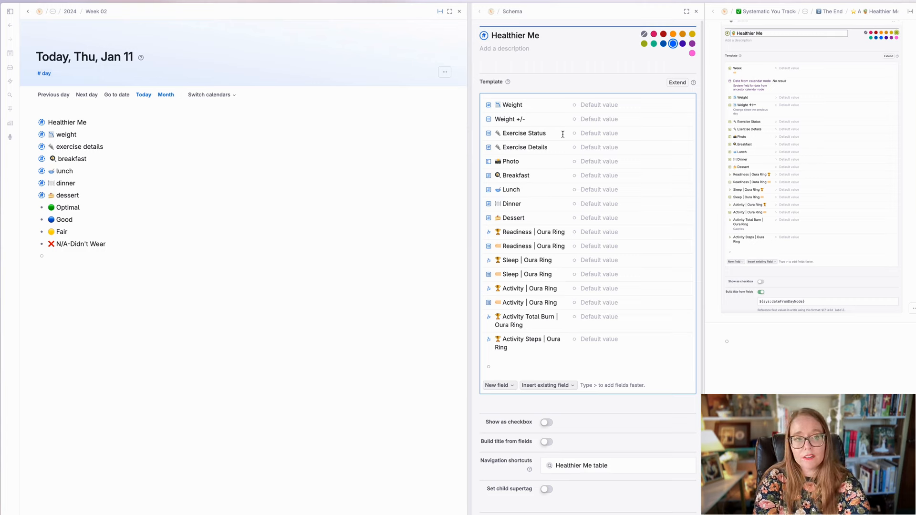
Go from today's page to its parent Week 02 page and open the week supertag's configuration.
click(146, 137)
click(68, 58)
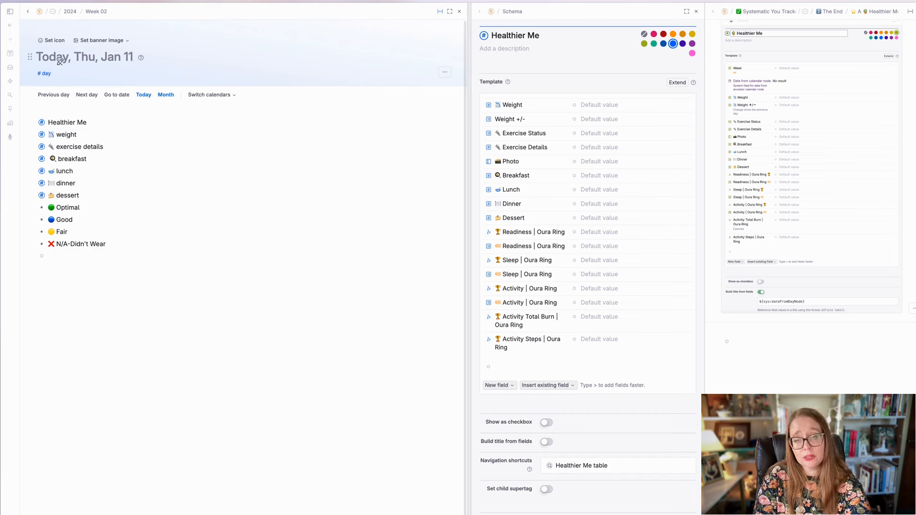
click(97, 12)
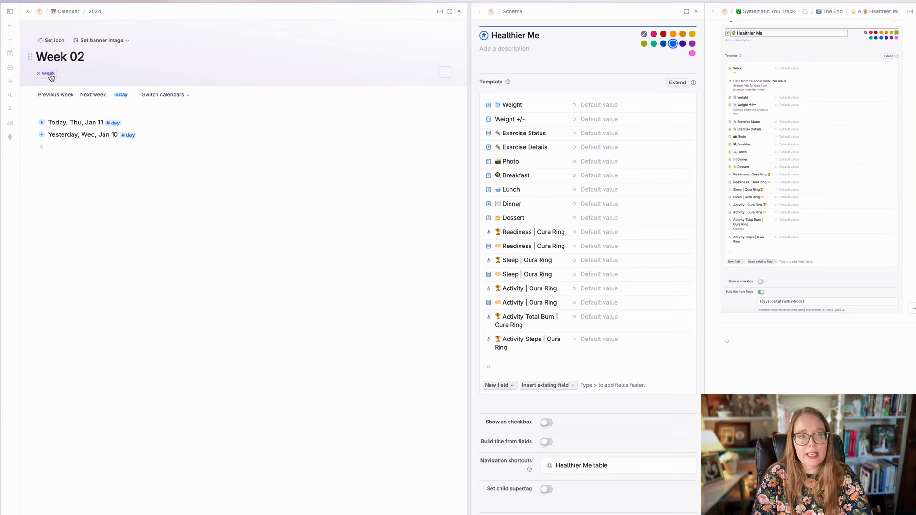
click(50, 74)
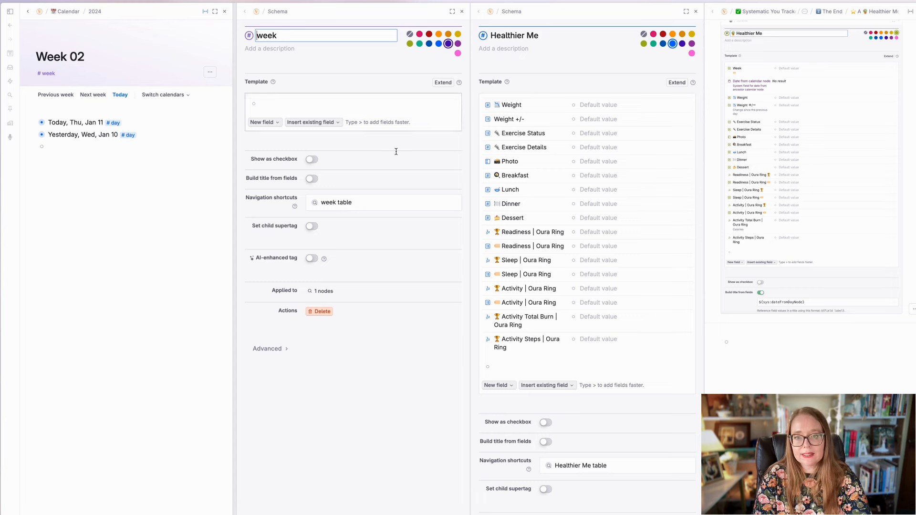
Insert the existing week field from Journaling above the Weight field in the Healthier Me template.
click(529, 104)
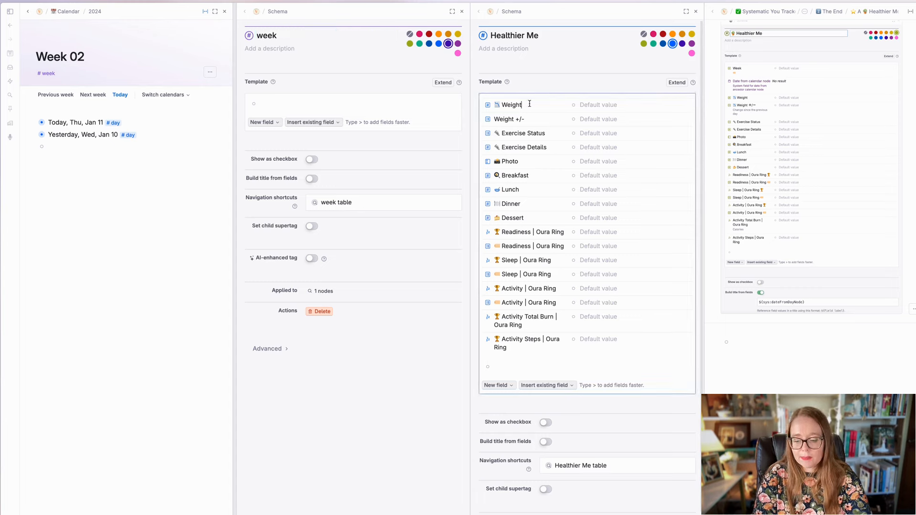
key(Return)
text(>)
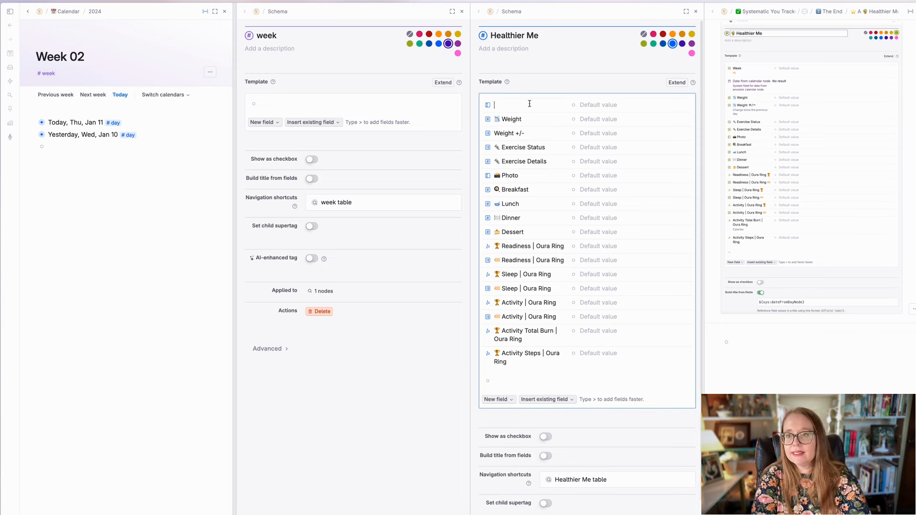
text(week)
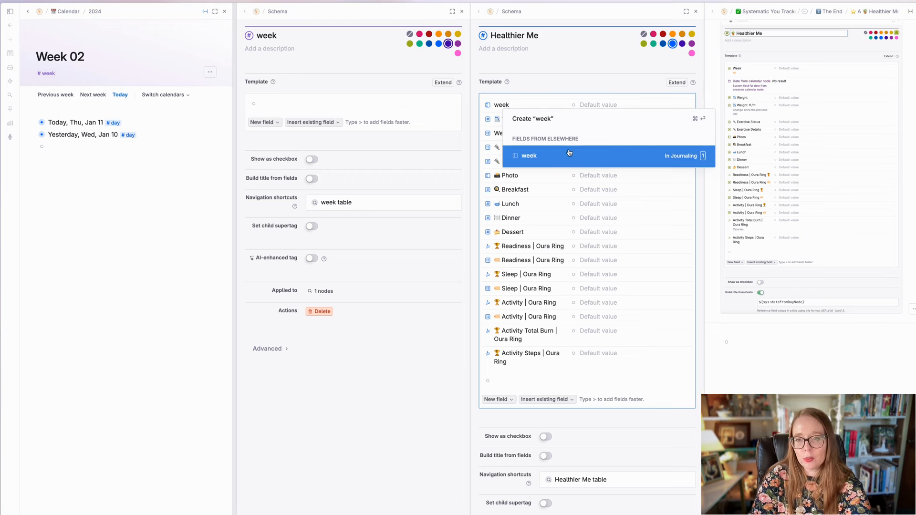
click(551, 158)
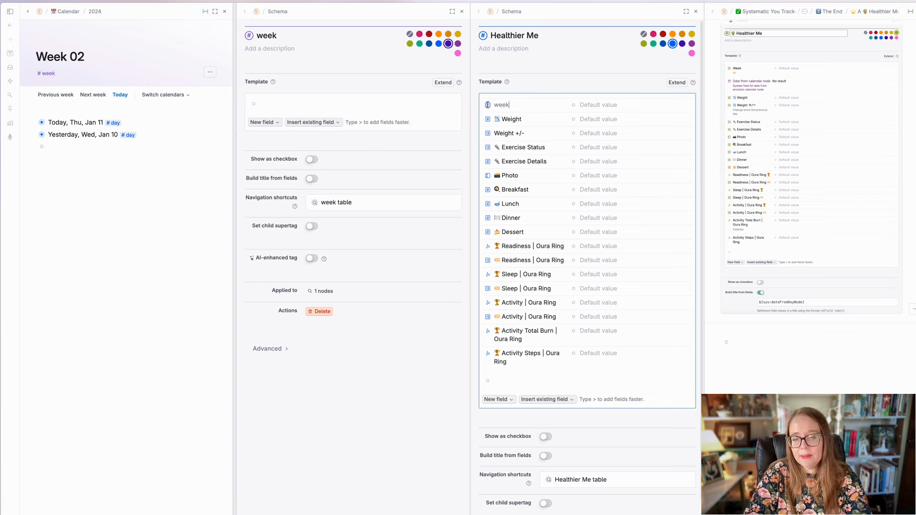
Set the week field's type to Instance with week as its instance supertag.
mouse_move(488, 108)
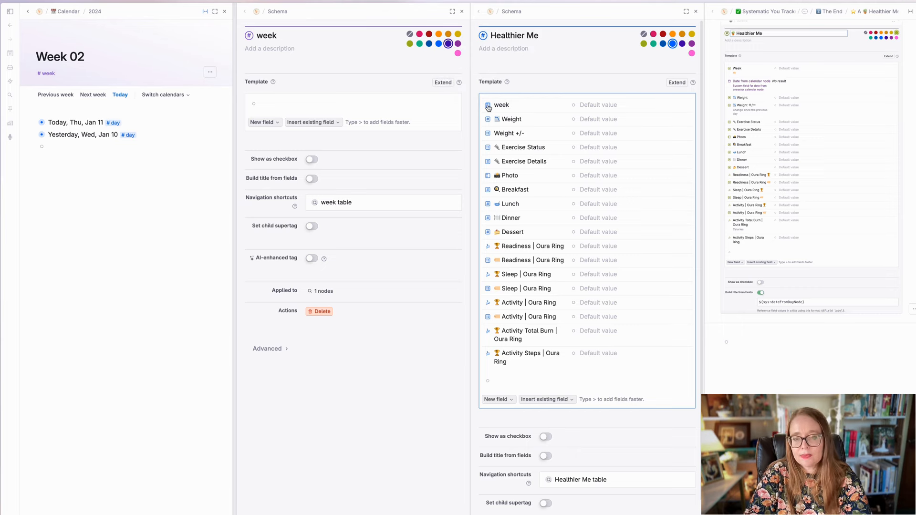
click(488, 107)
click(634, 90)
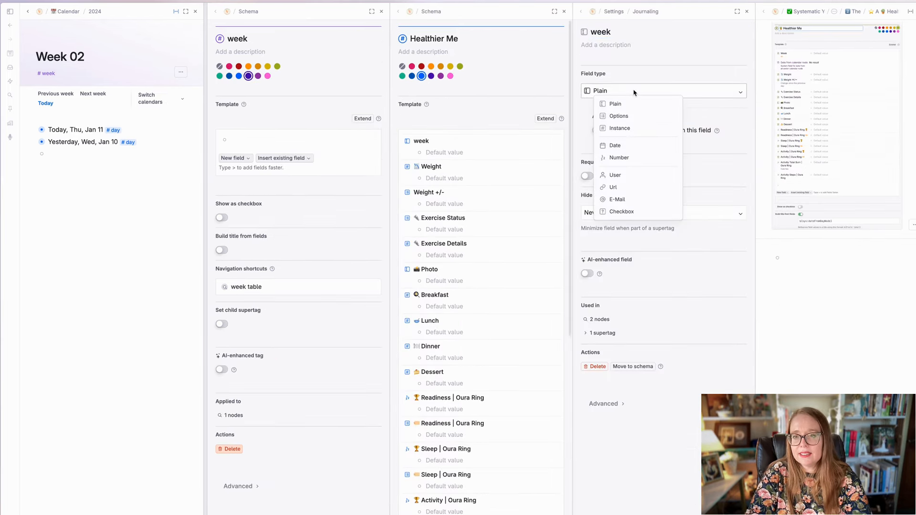
click(632, 128)
click(632, 130)
text(week)
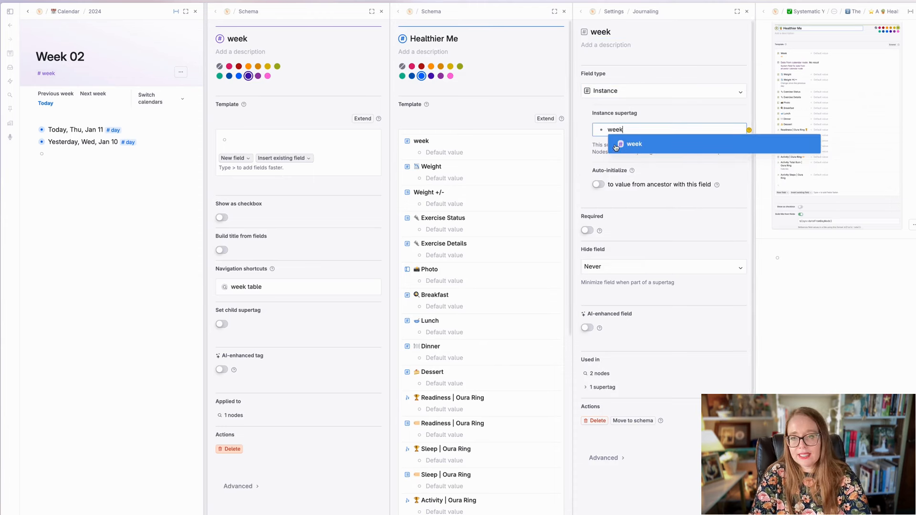
click(704, 144)
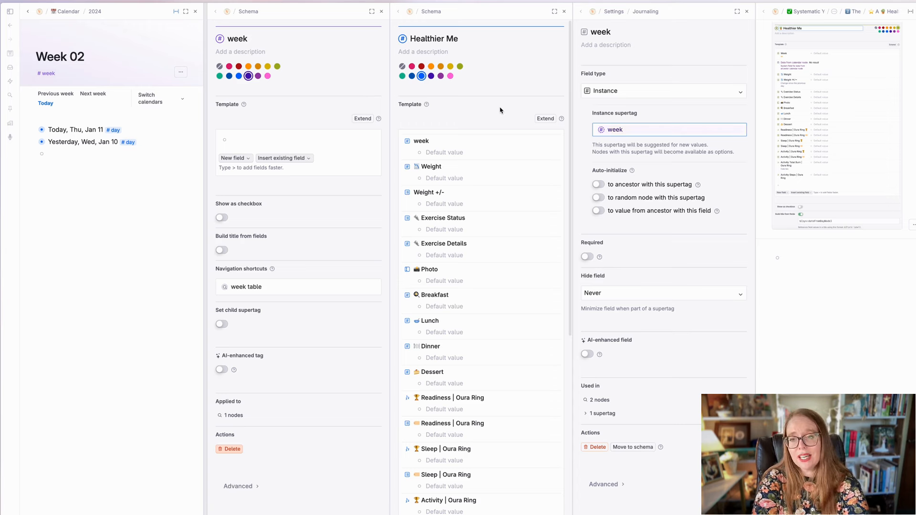
Turn on auto-initialize to ancestor with this supertag for the week field and close its settings.
click(599, 185)
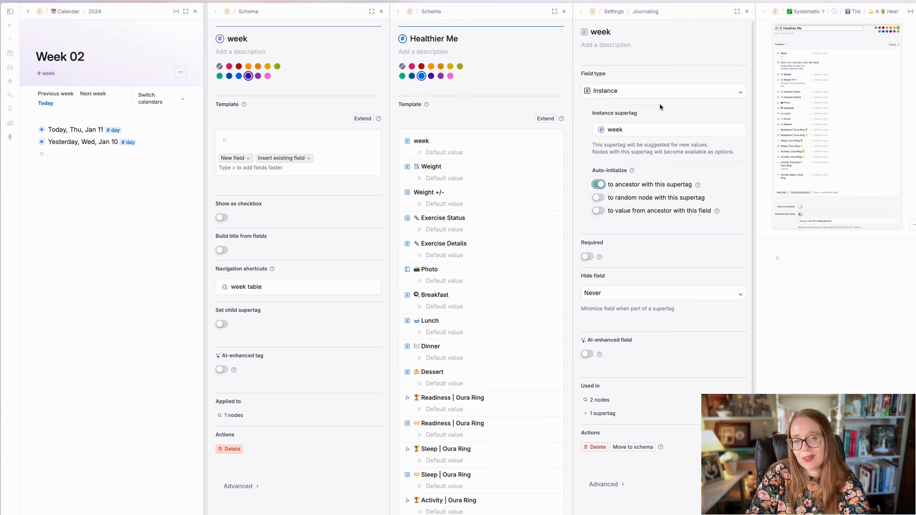
click(745, 12)
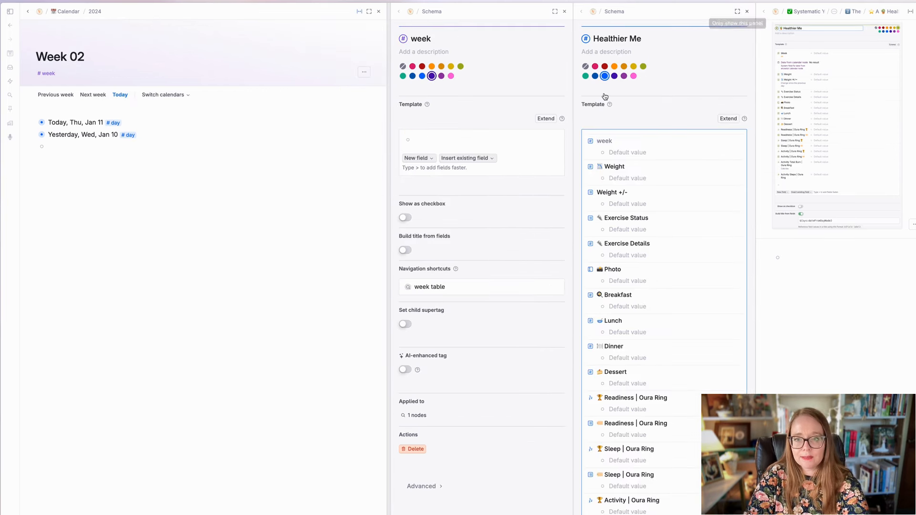
mouse_move(622, 151)
mouse_down()
mouse_move(644, 171)
mouse_move(635, 150)
mouse_up()
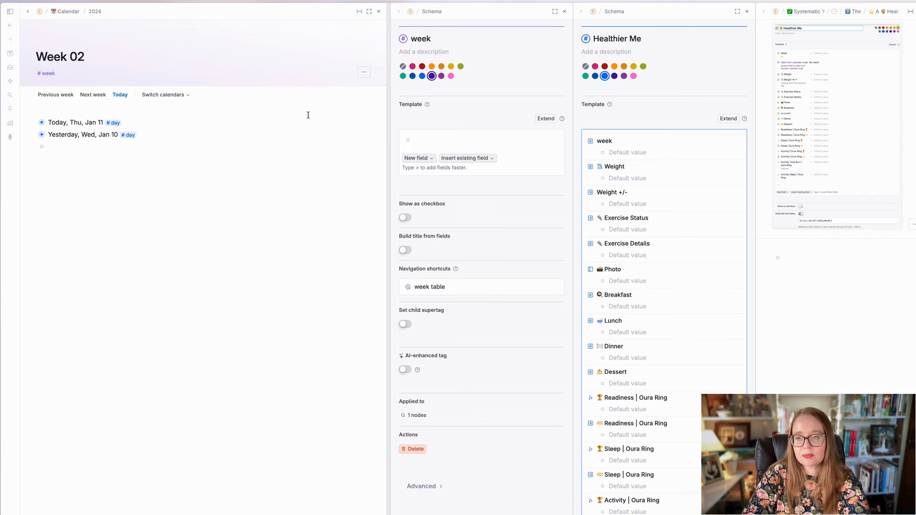
mouse_move(785, 145)
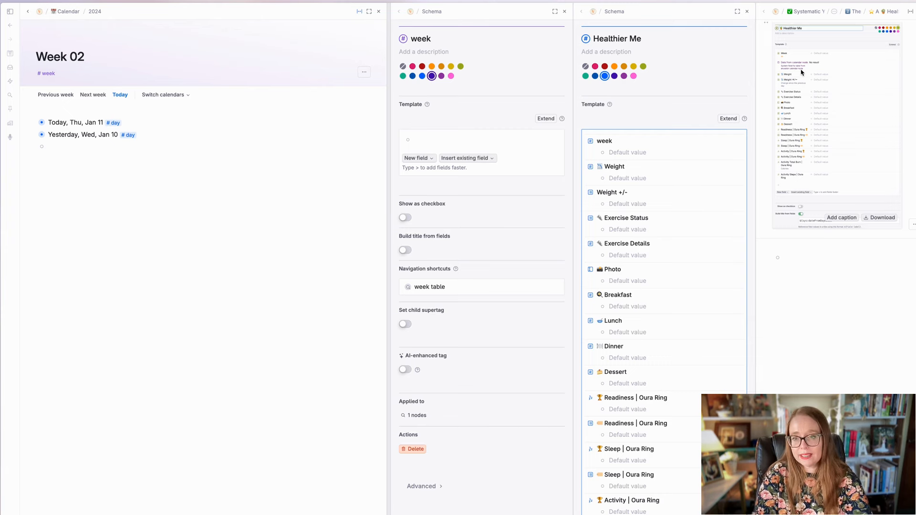
Add the system field Date from calendar node below the week field in the Healthier Me template.
key(Return)
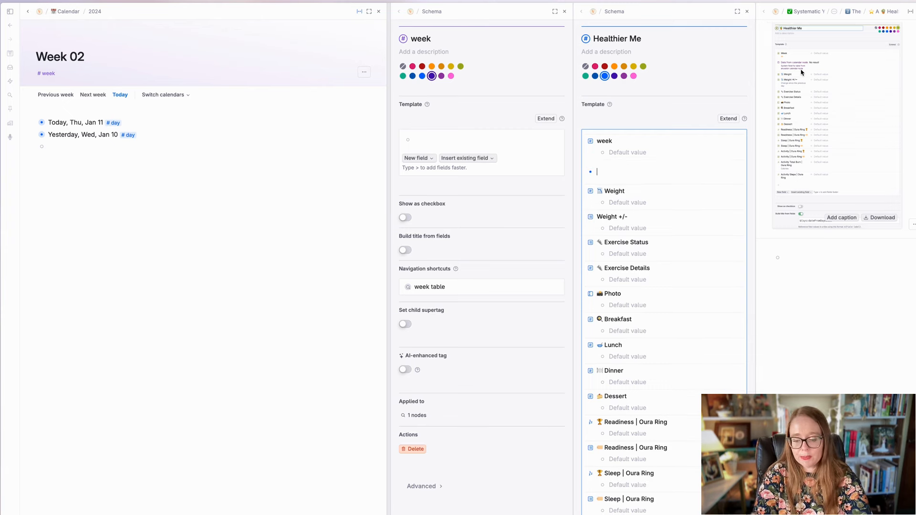
text(>)
text(calendar)
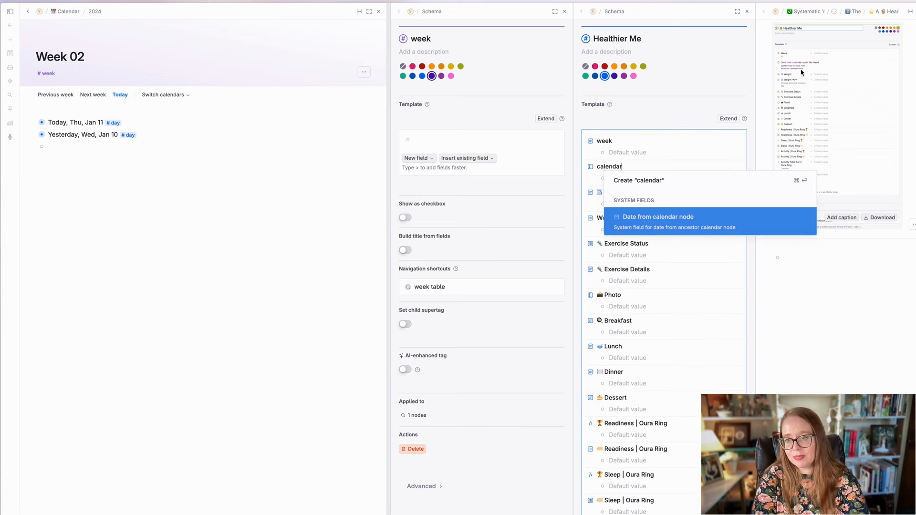
key(Return)
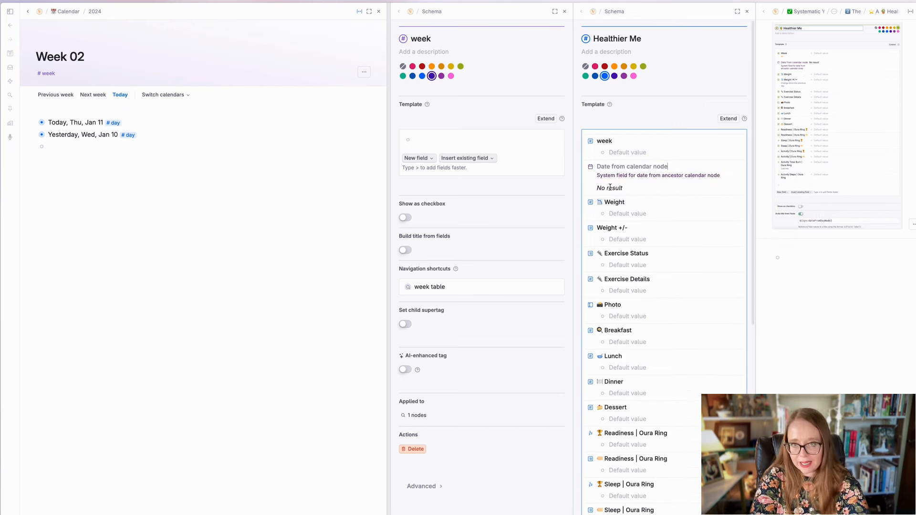
Close the week supertag's configuration and widen the Healthier Me configuration beside the Week 02 page.
scroll(655, 261, down, 5)
scroll(656, 261, down, 6)
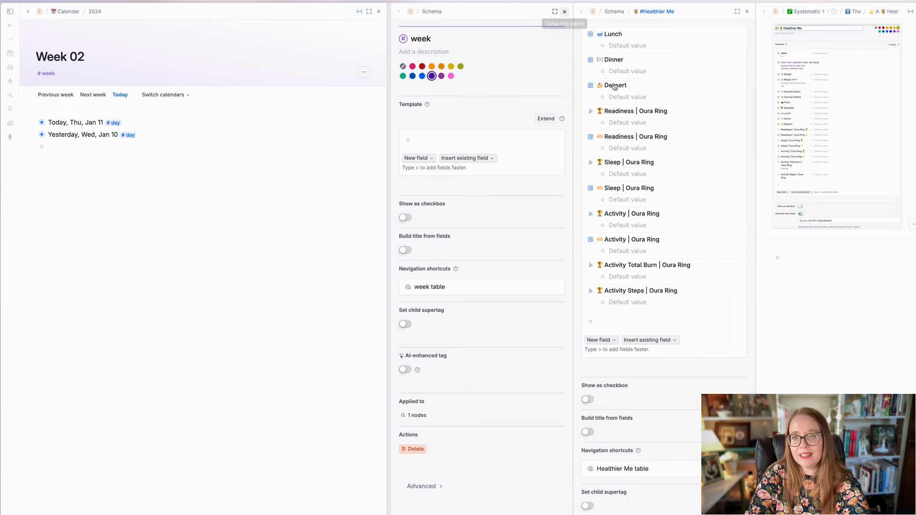
click(565, 11)
mouse_move(570, 130)
mouse_down()
mouse_move(341, 129)
mouse_move(352, 130)
mouse_up()
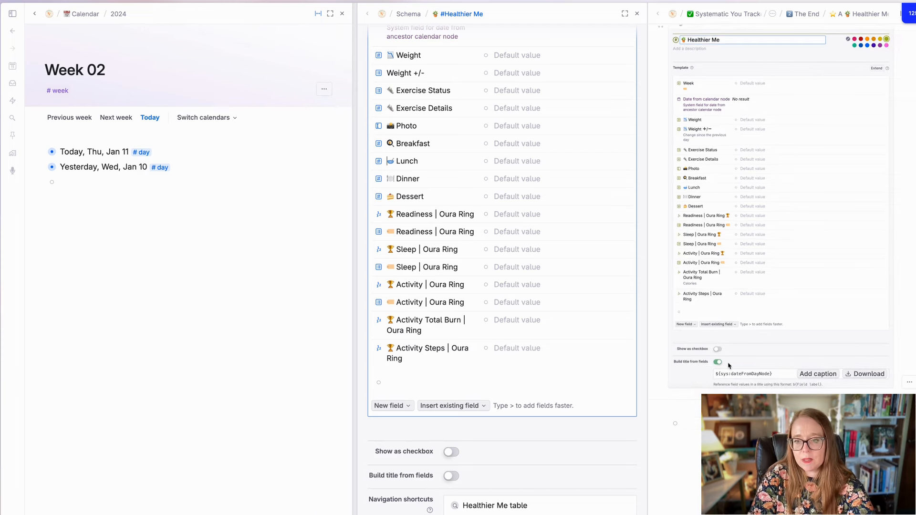
Turn on Build title from fields for Healthier Me and set the title expression to ${sys:dateFromDayNode}.
scroll(545, 380, down, 2)
scroll(546, 380, down, 1)
click(452, 411)
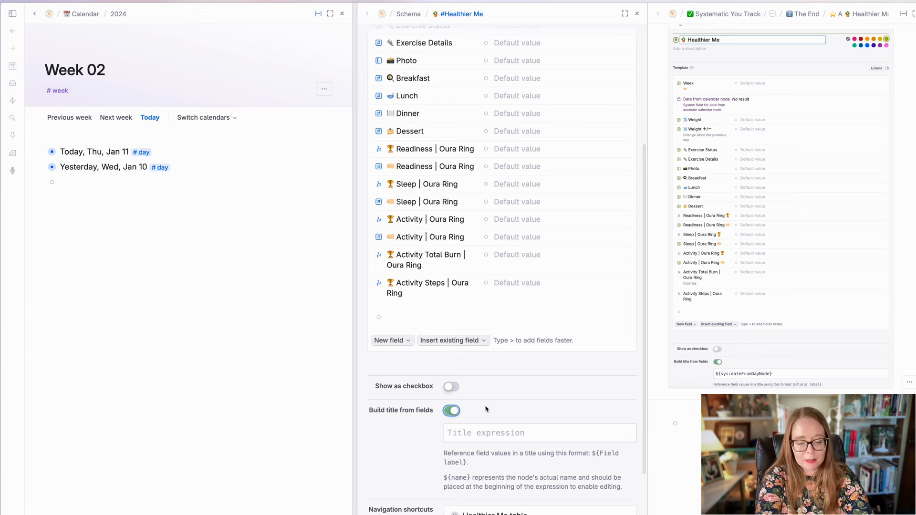
key(super+shift+4)
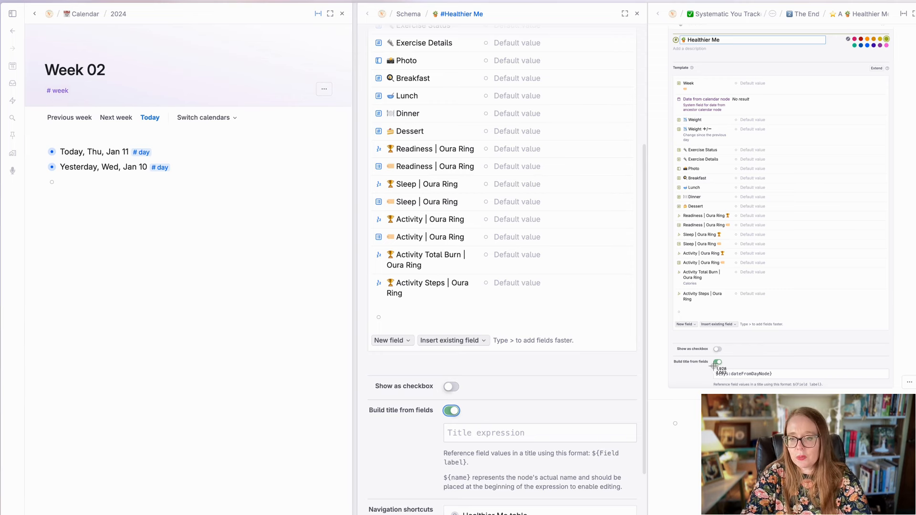
key(Escape)
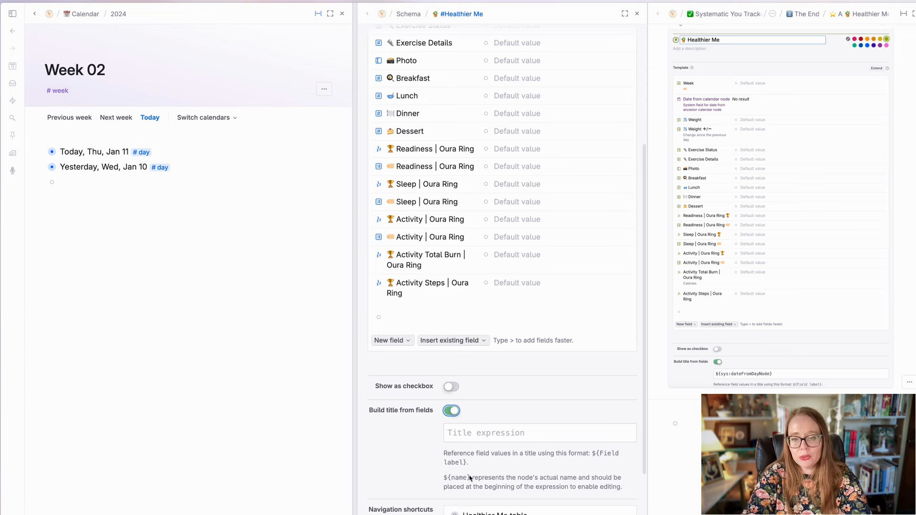
click(473, 438)
text(${sys:dateFromDayNode})
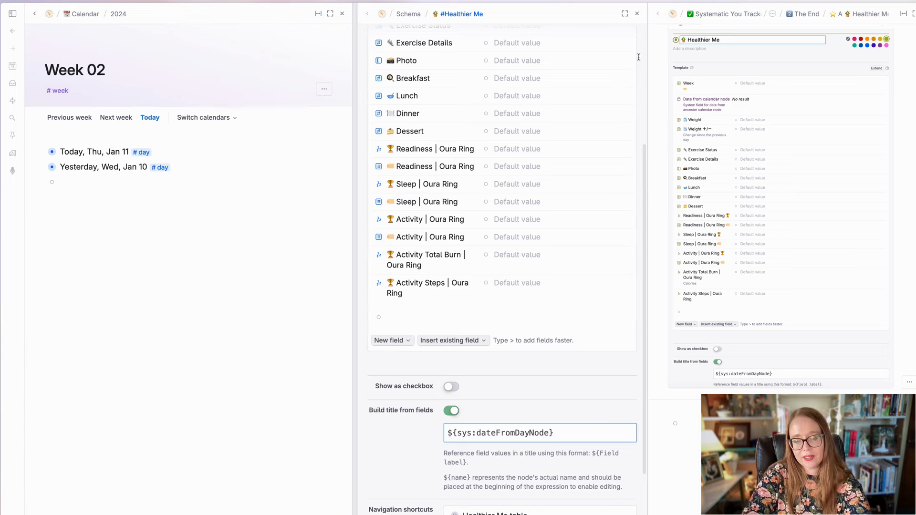
key(super+minus)
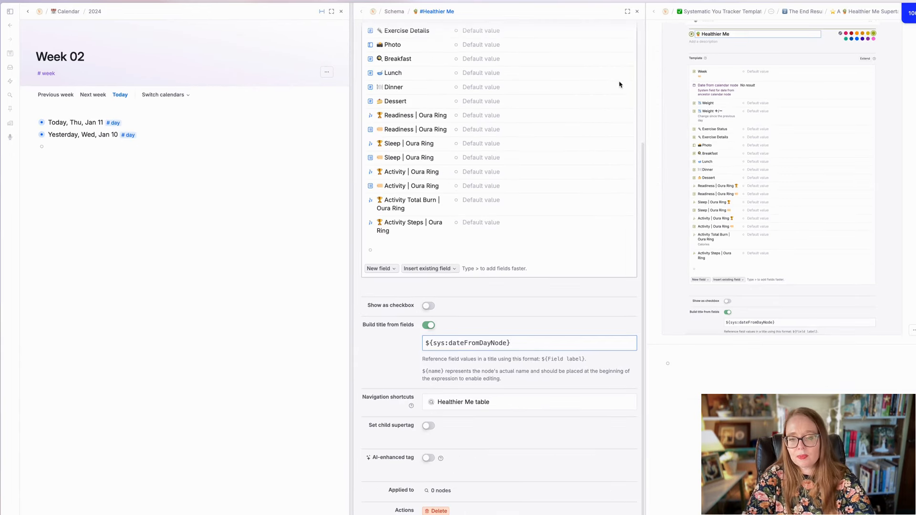
Close the Healthier Me configuration and the example page, and open the Thu, Jan 11 day page from Week 02.
scroll(620, 84, up, 4)
scroll(806, 62, up, 1)
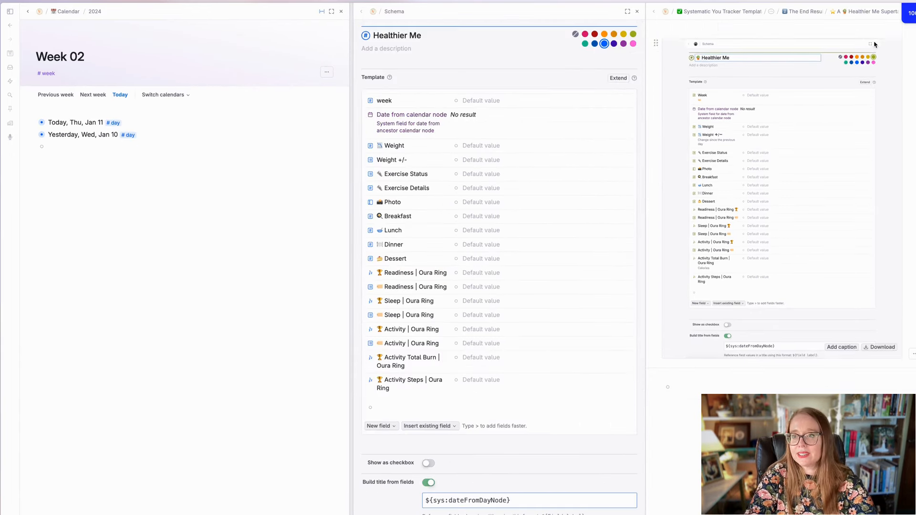
click(637, 11)
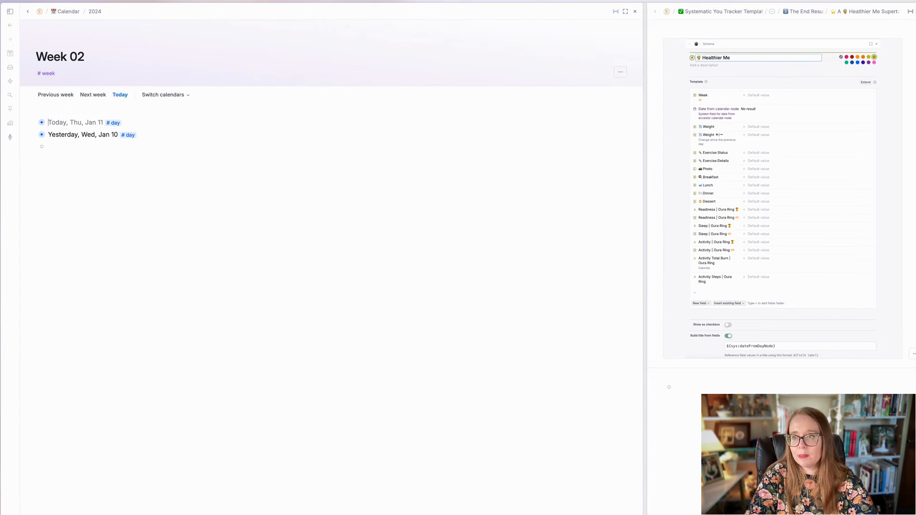
click(915, 11)
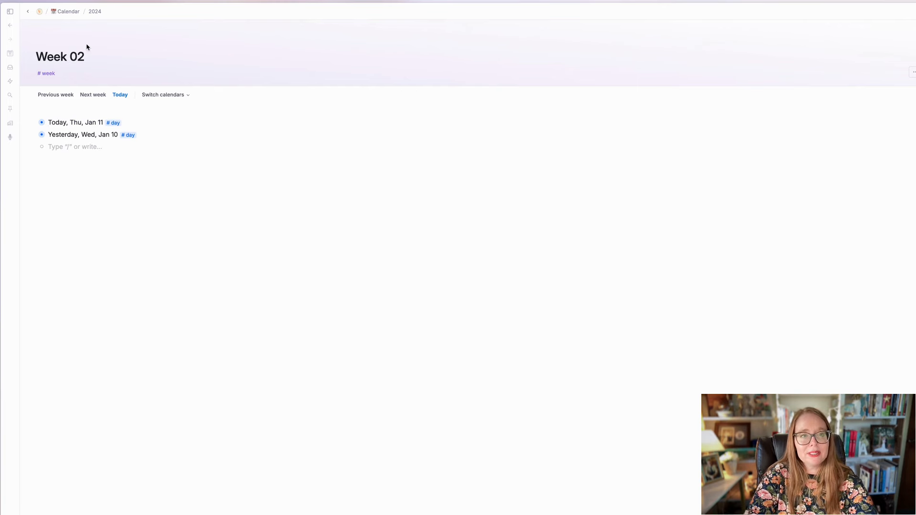
click(42, 122)
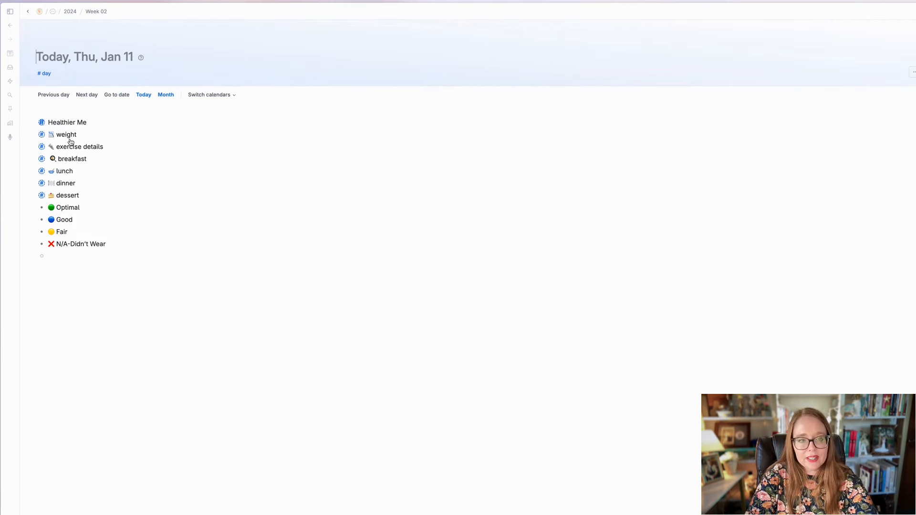
Add a node named Test at the end of the Thu, Jan 11 page and apply the Healthier Me supertag to it.
click(88, 253)
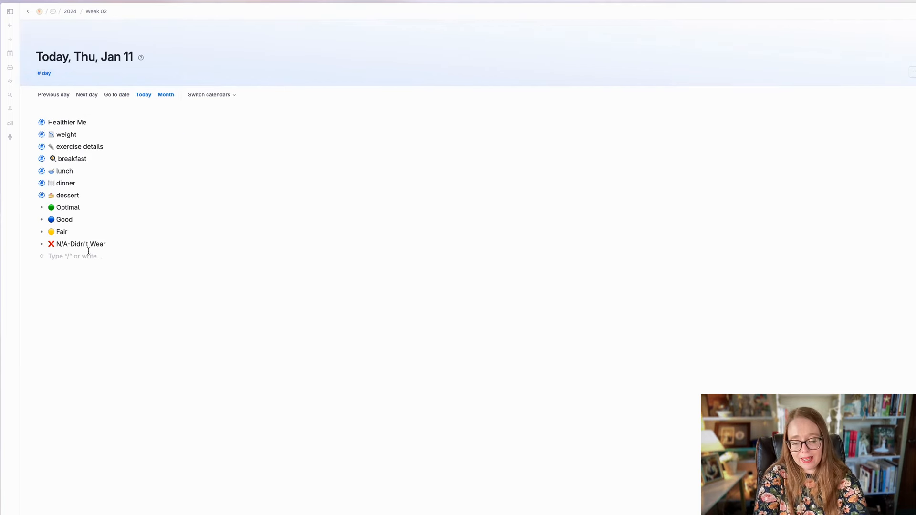
text(Test)
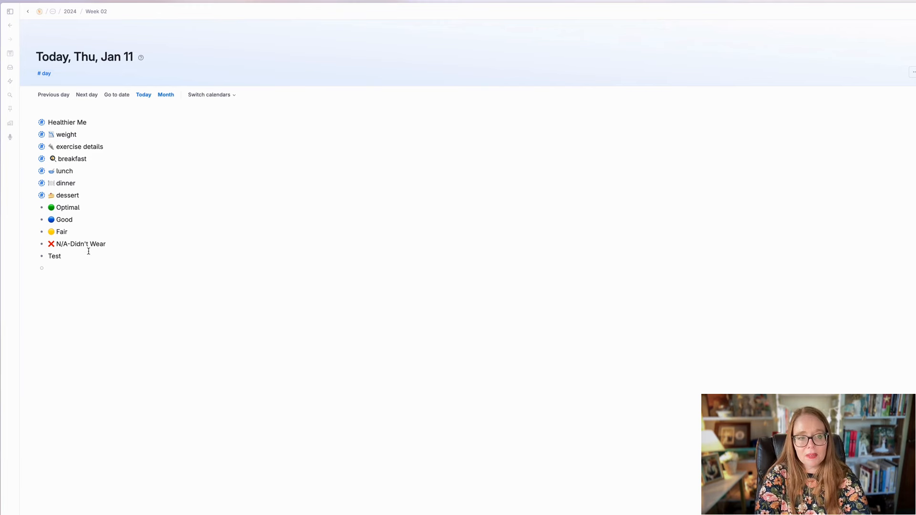
key(super+k)
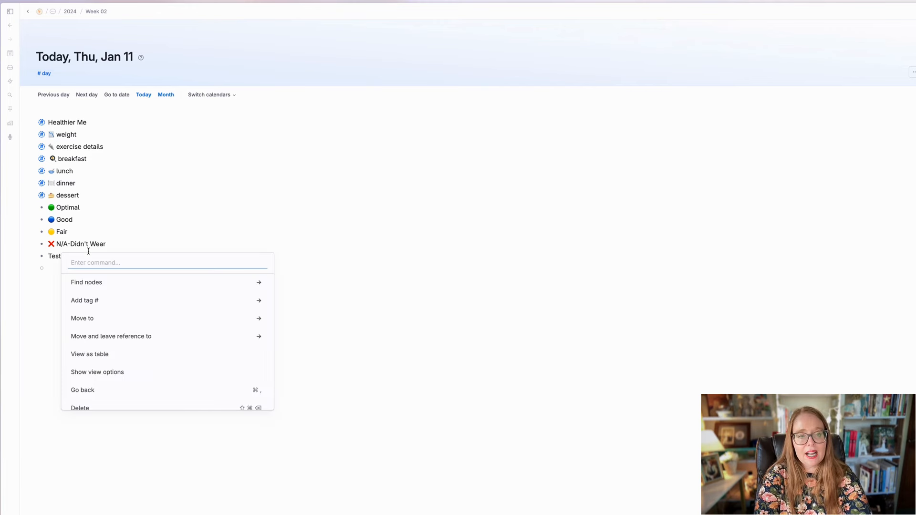
text(tag)
key(Return)
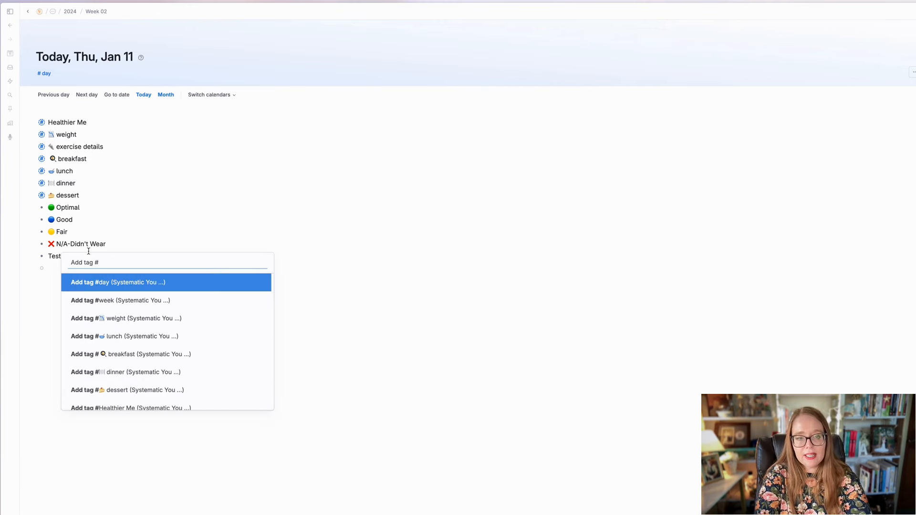
text(healt)
key(Return)
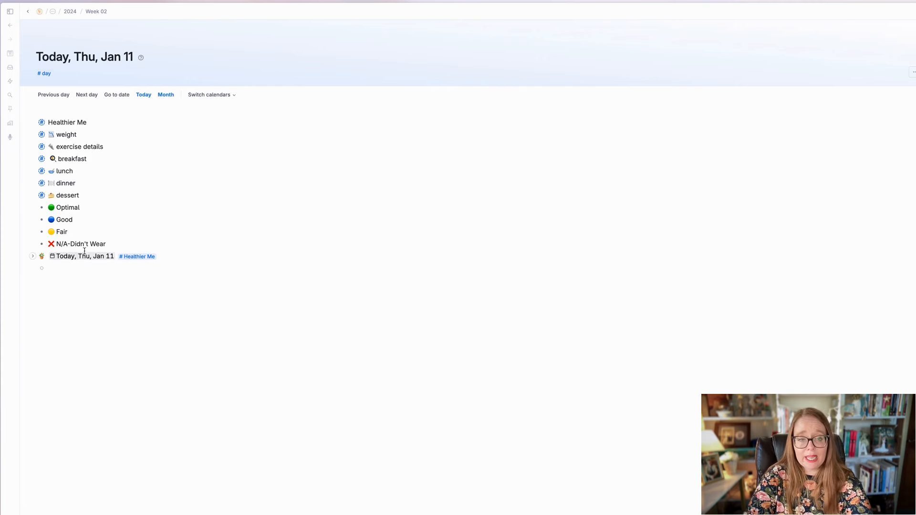
click(102, 270)
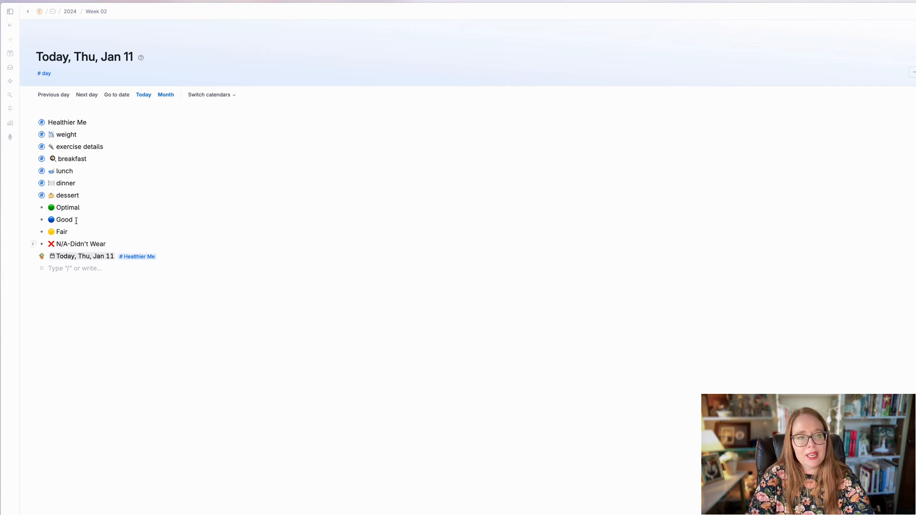
Add a node named Test in the Systematic You Templates Library and apply the Healthier Me supertag to it.
click(10, 11)
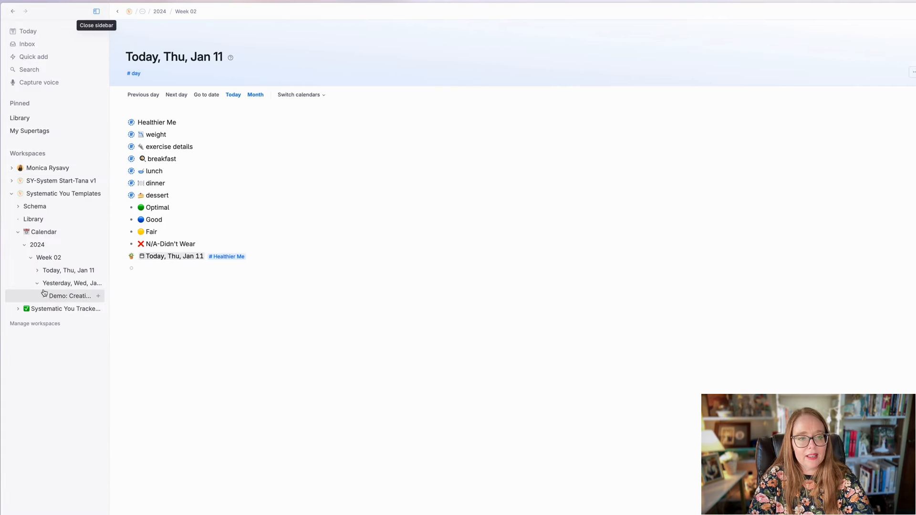
click(67, 224)
click(172, 103)
text(Test)
key(super+k)
key(Return)
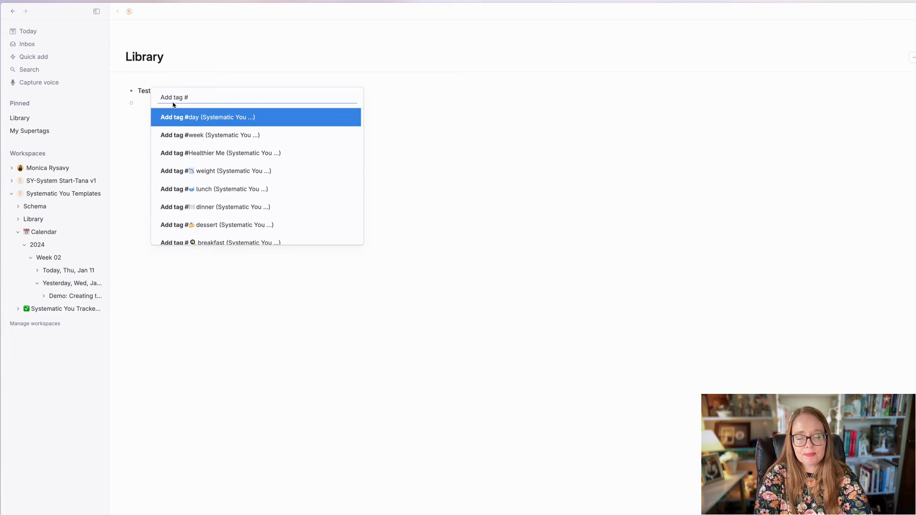
text(health)
key(Return)
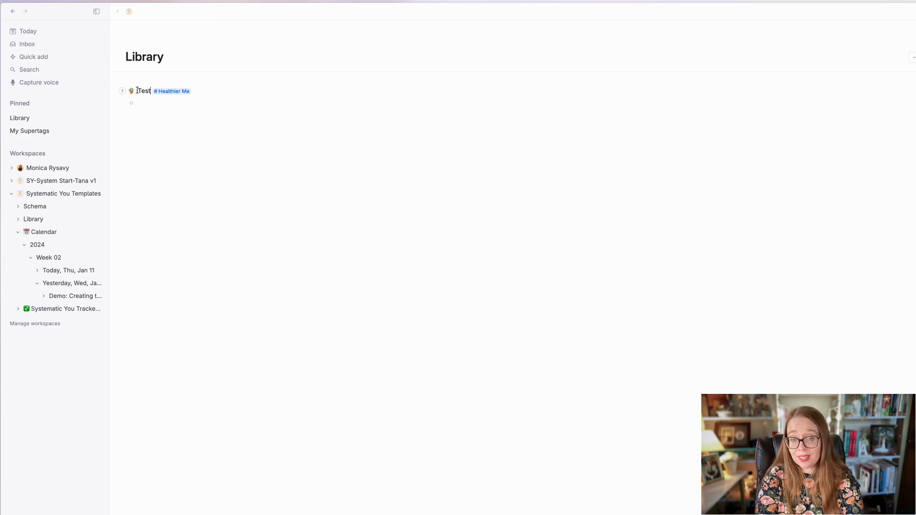
Undo the supertag on the Library's Test node and clear its text.
key(super+z)
key(super+a)
key(BackSpace)
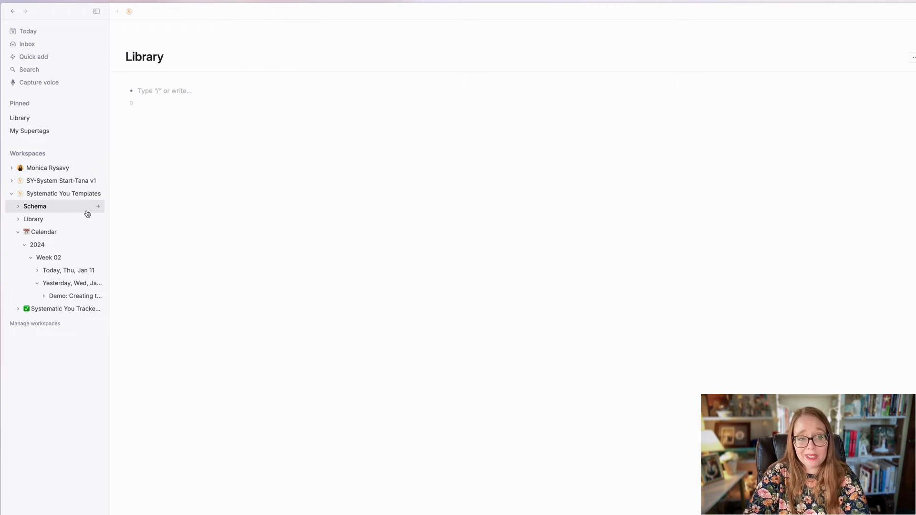
Return to the Thu, Jan 11 day page in the Systematic You Templates calendar.
click(55, 309)
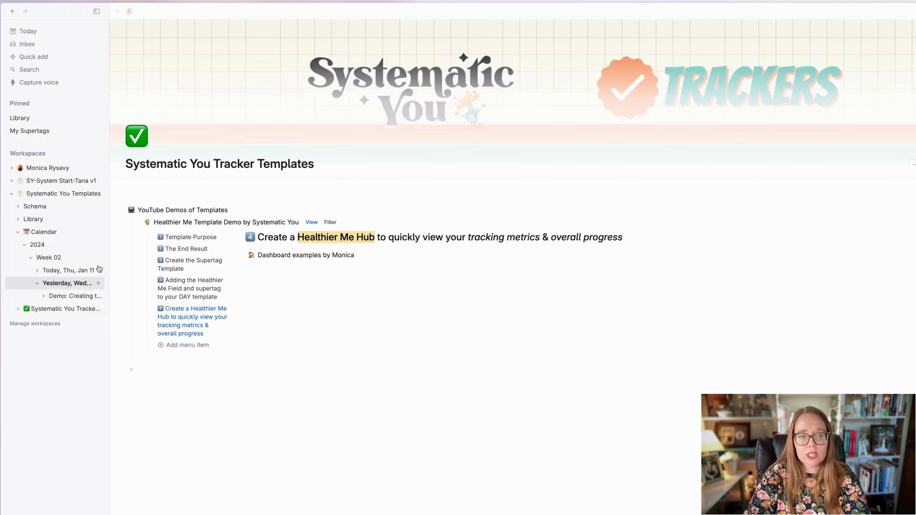
click(32, 34)
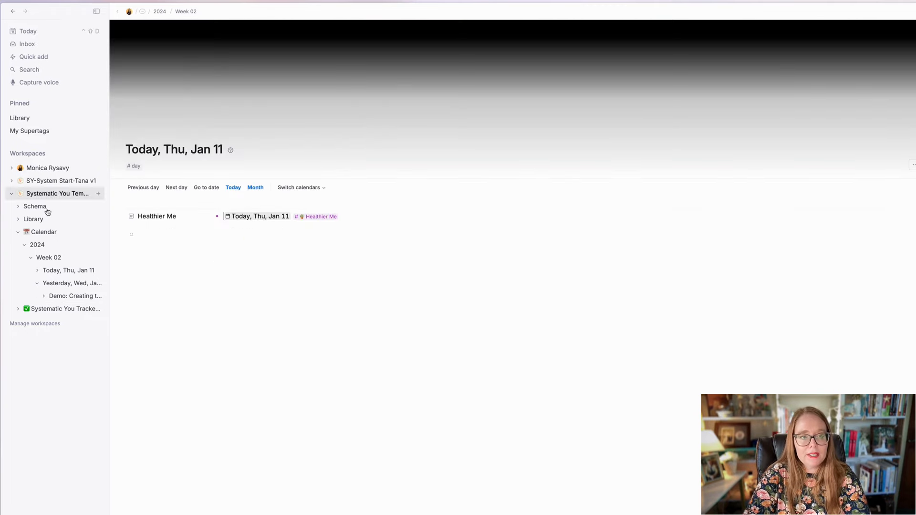
click(56, 313)
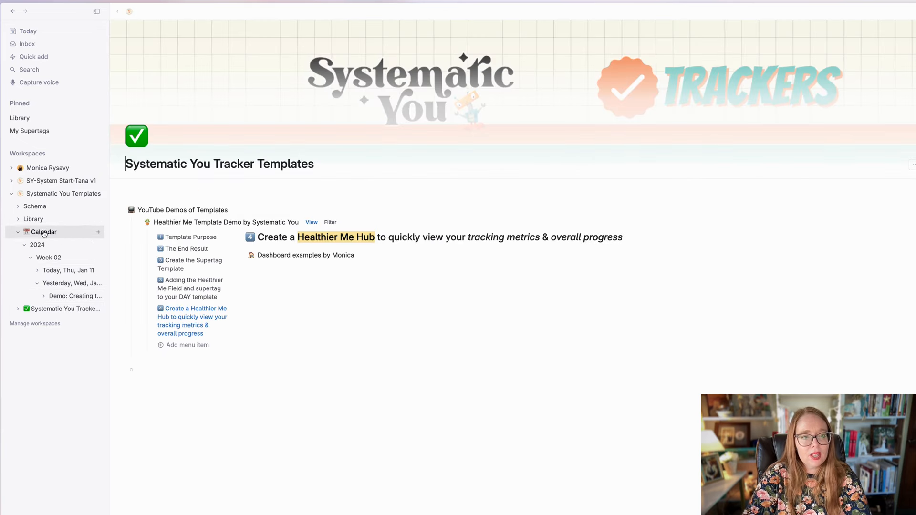
click(60, 275)
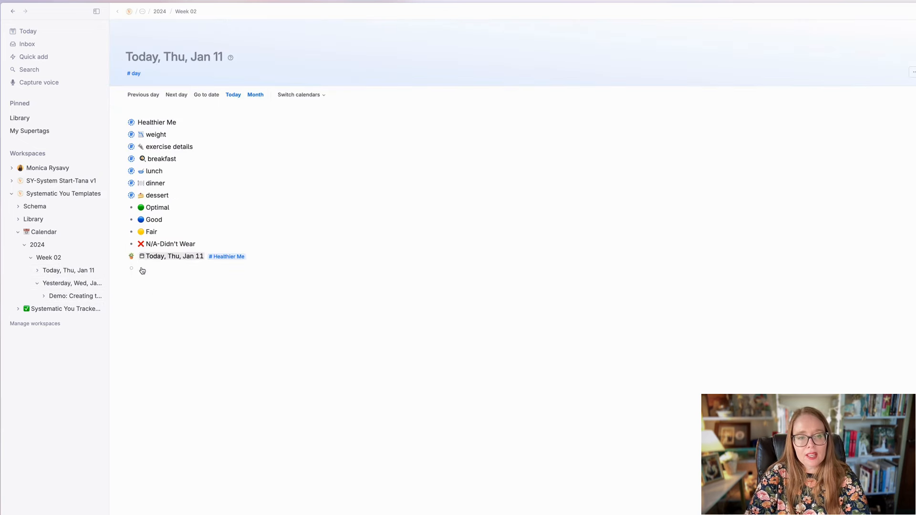
Open the Healthier Me supertag's configuration from the tagged day node and review its template fields and title expression.
click(236, 257)
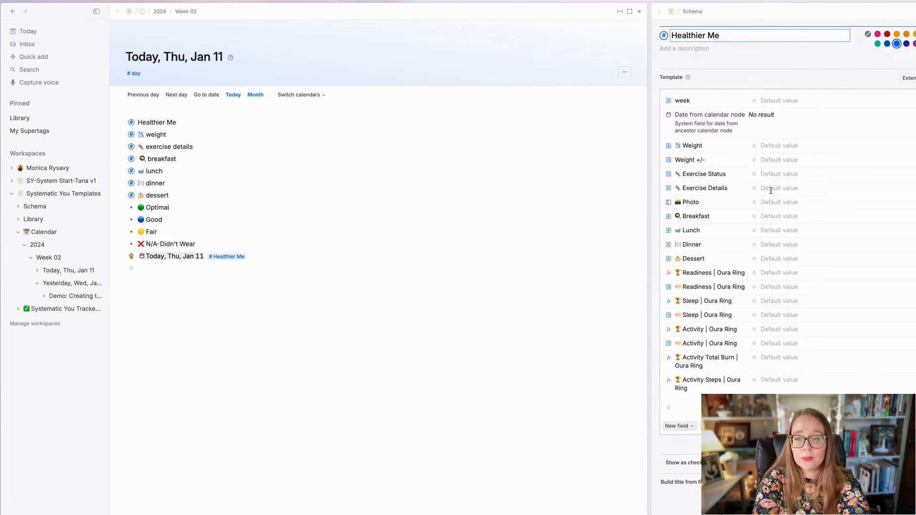
scroll(838, 284, down, 5)
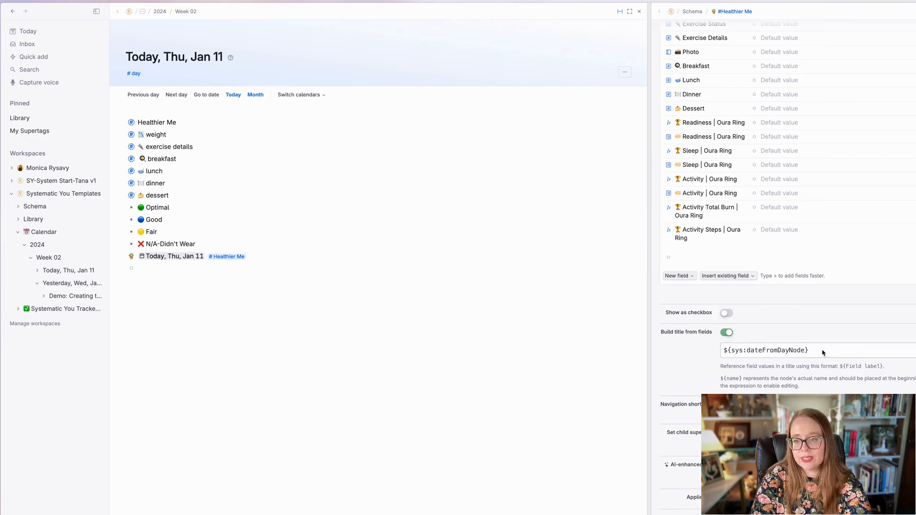
scroll(821, 351, up, 5)
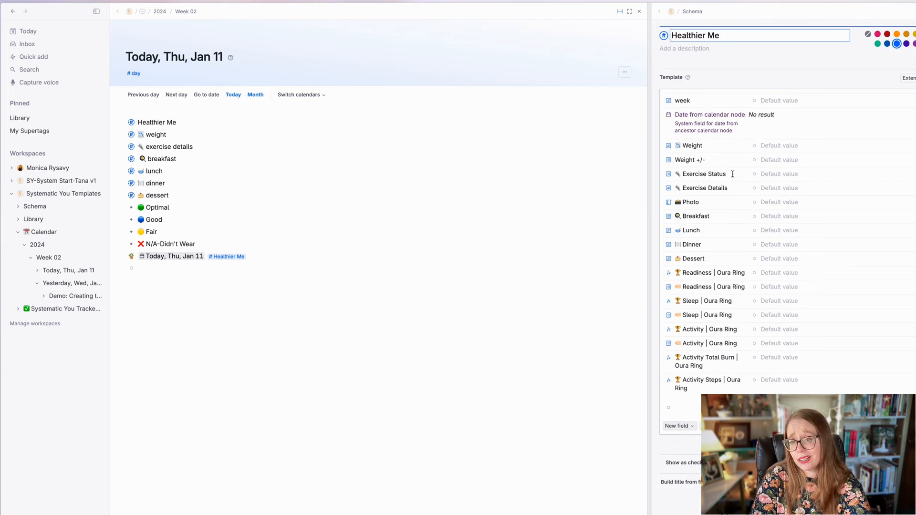
scroll(732, 174, down, 4)
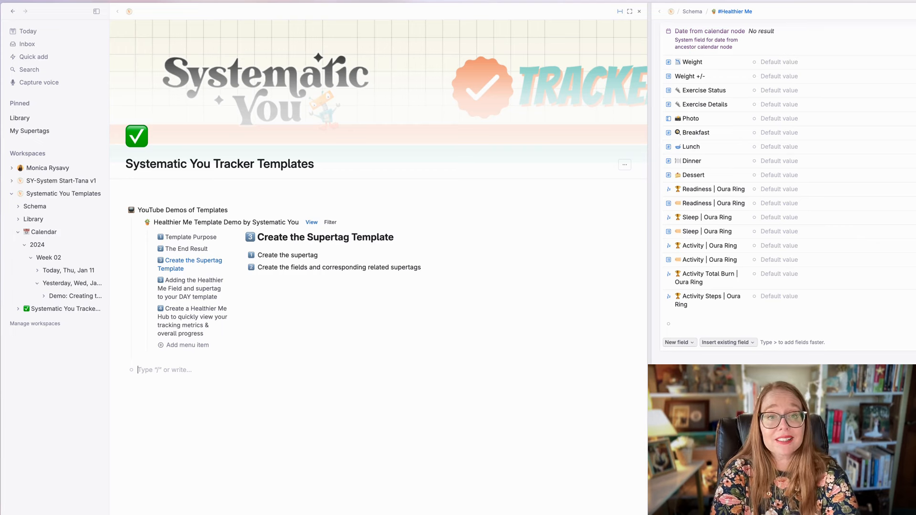
Show The End Result section of the demo, expand the Healthier Me Hub example and close the #Healthier Me schema panel.
scroll(514, 474, down, 1)
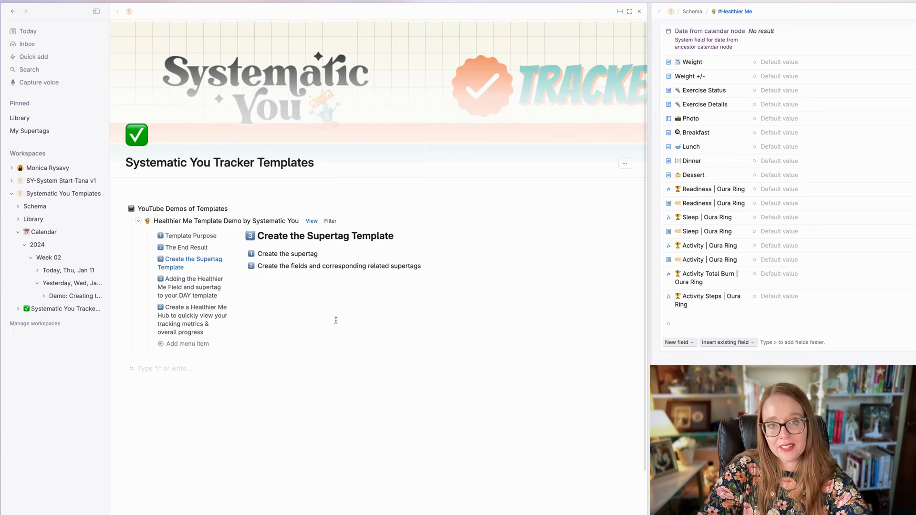
click(171, 249)
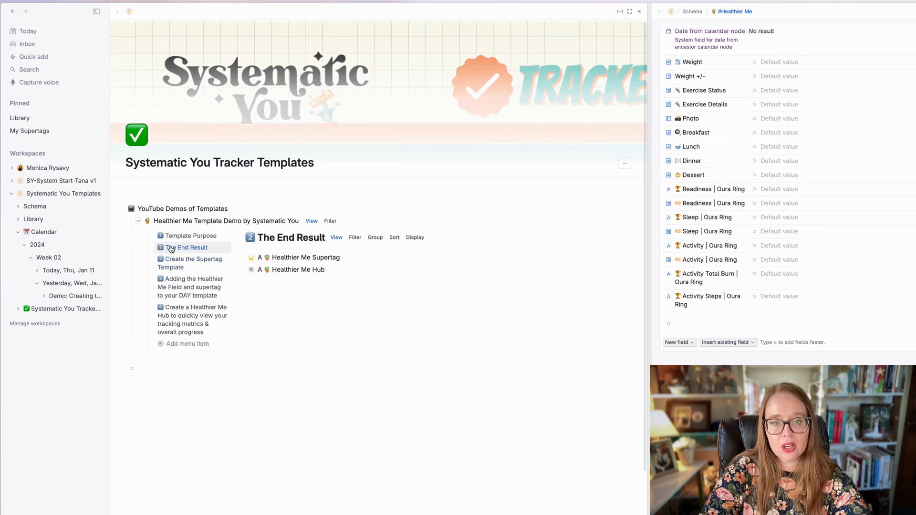
click(243, 271)
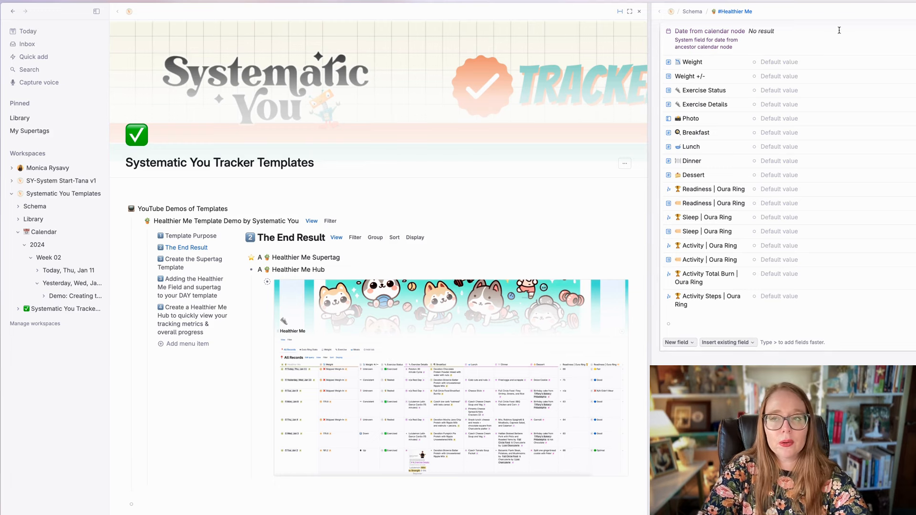
click(909, 11)
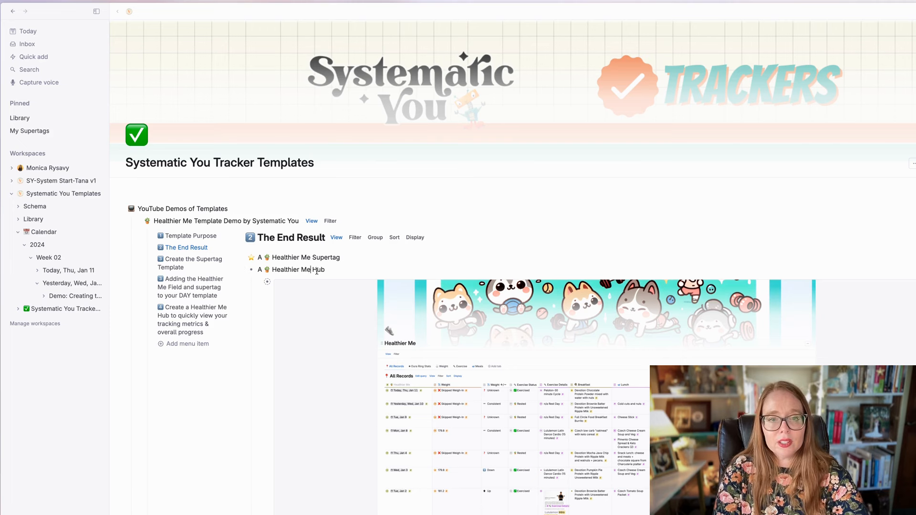
Copy the "🪴 Healthier Me" text from the hub line and paste it as a new node on the Today, Thu, Jan 11 page.
key(shift+Home)
key(shift+Right)
key(shift+Right)
key(ctrl+c)
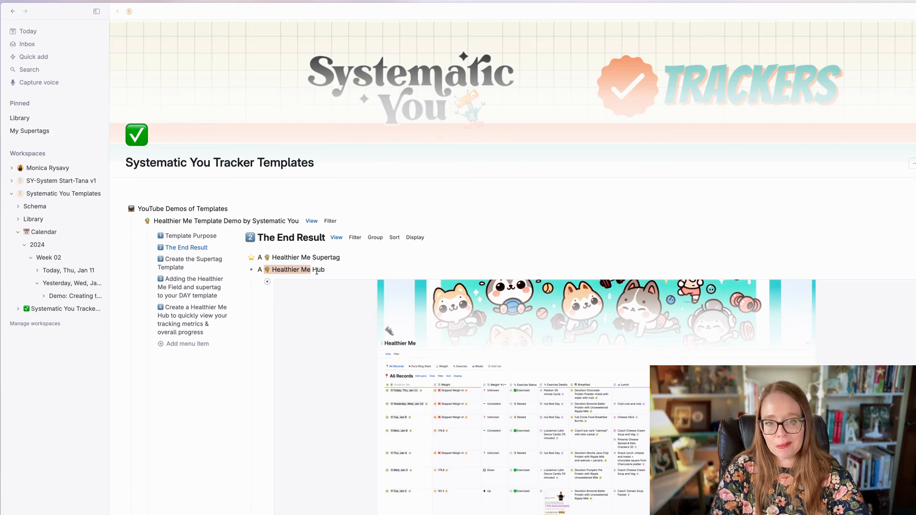
click(327, 270)
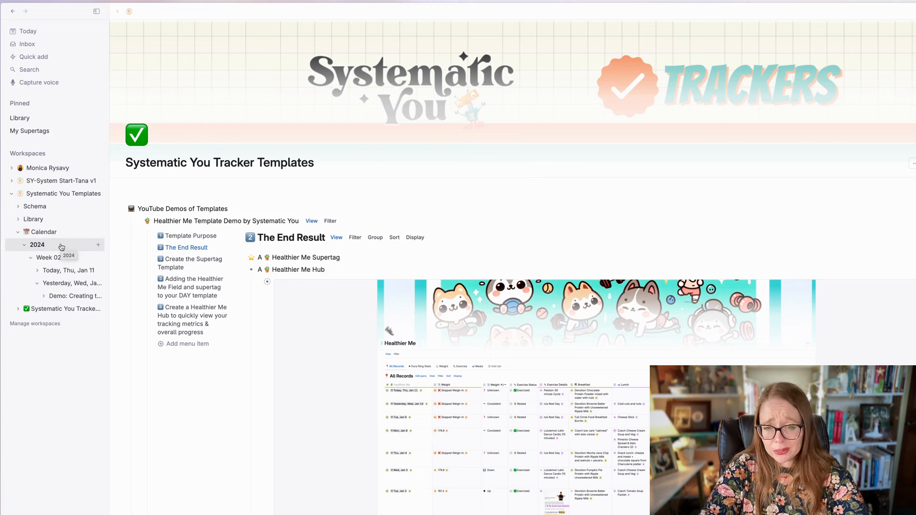
click(63, 275)
click(161, 270)
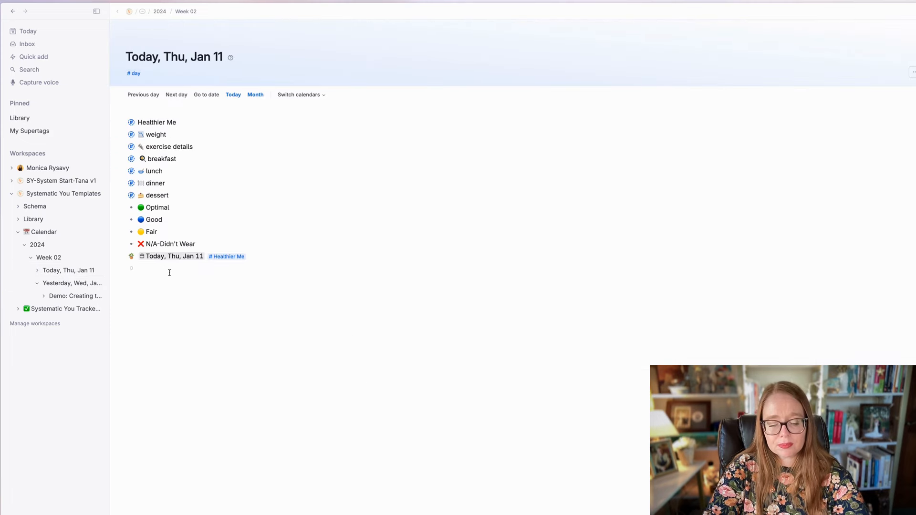
key(ctrl+v)
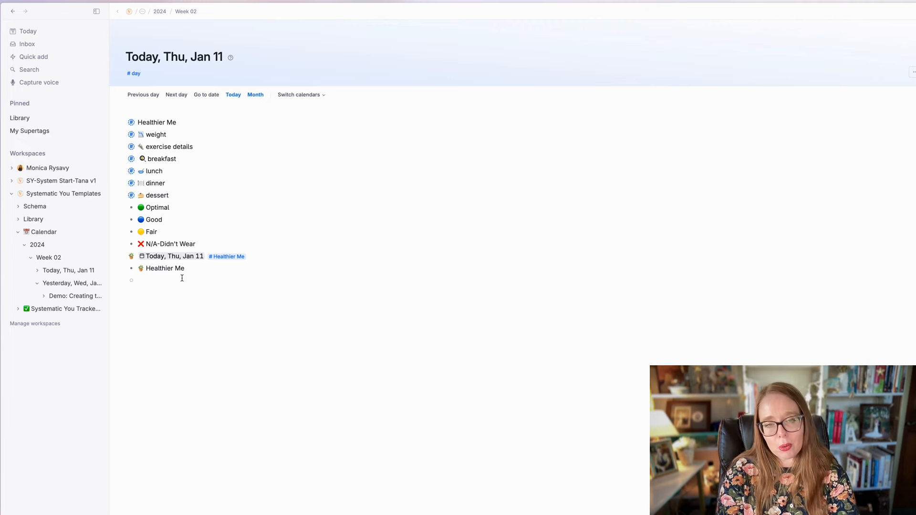
Open the new Healthier Me node, set its icon to the potted plant emoji and remove the emoji from its title.
click(130, 270)
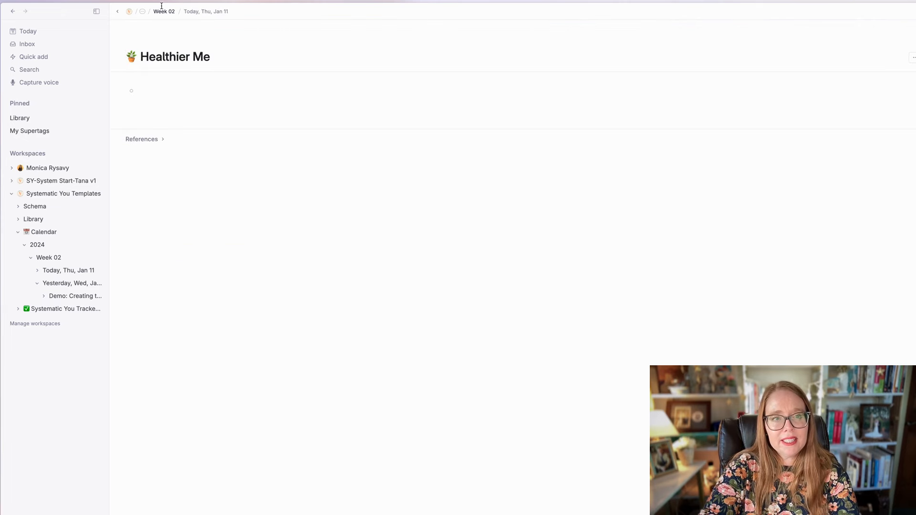
click(145, 41)
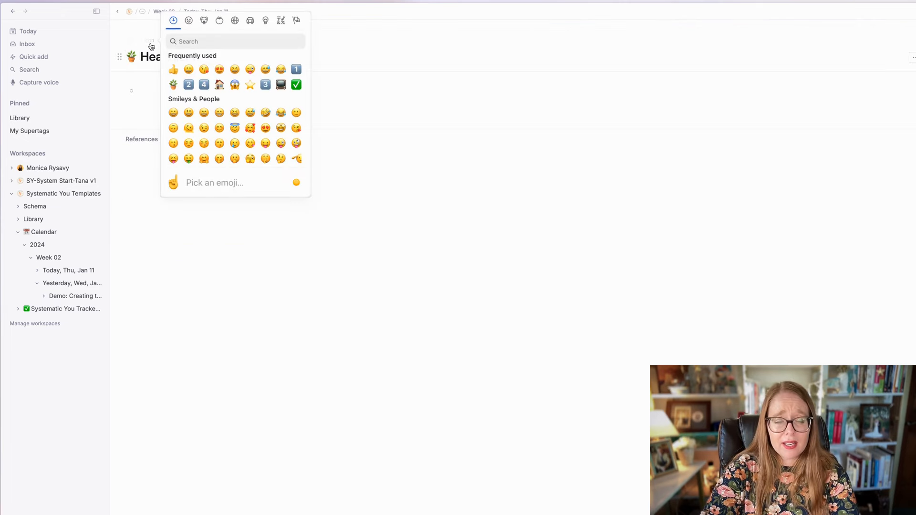
click(188, 85)
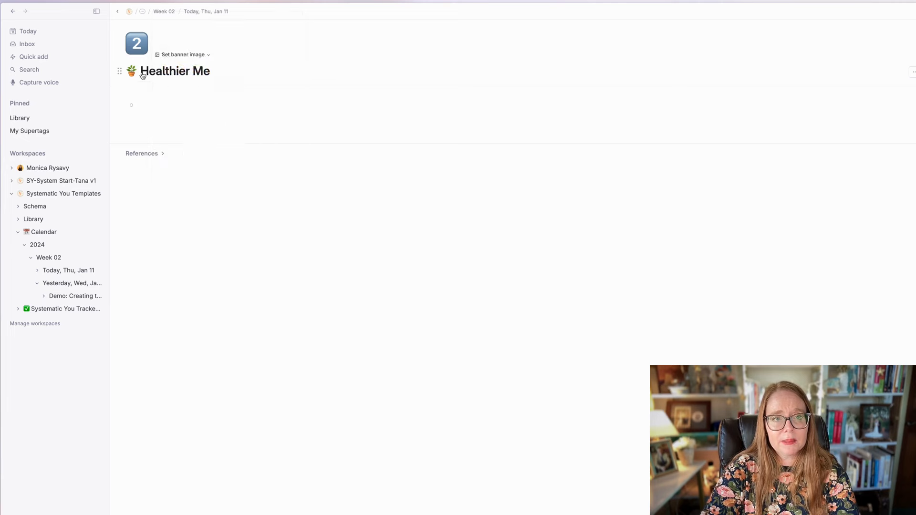
click(139, 47)
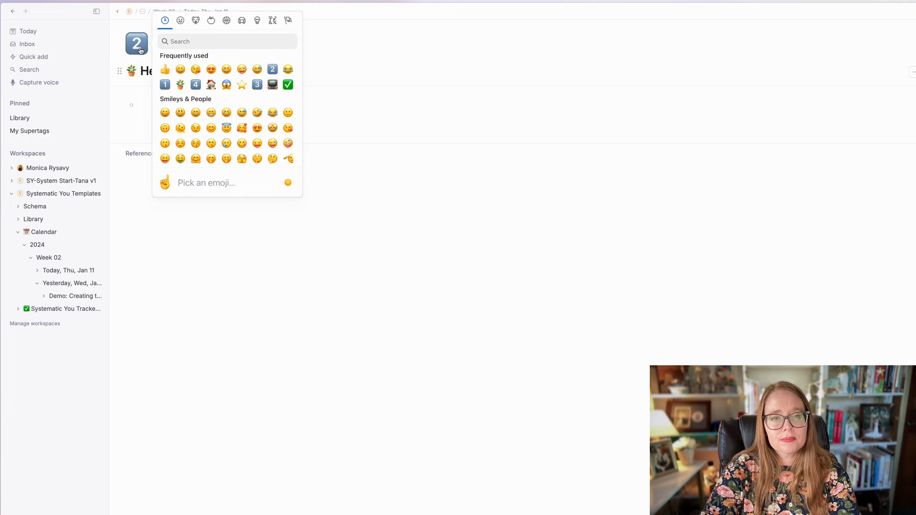
click(181, 85)
click(141, 71)
key(BackSpace)
click(167, 110)
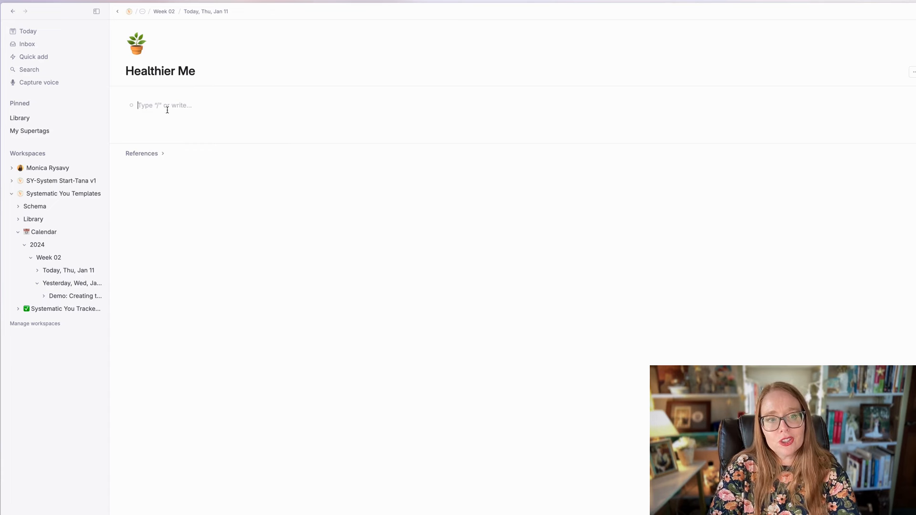
Open Systematic You Tracker Templates alongside, zoom into the Healthier Me Hub example image and widen that side for reference.
shift+click(49, 310)
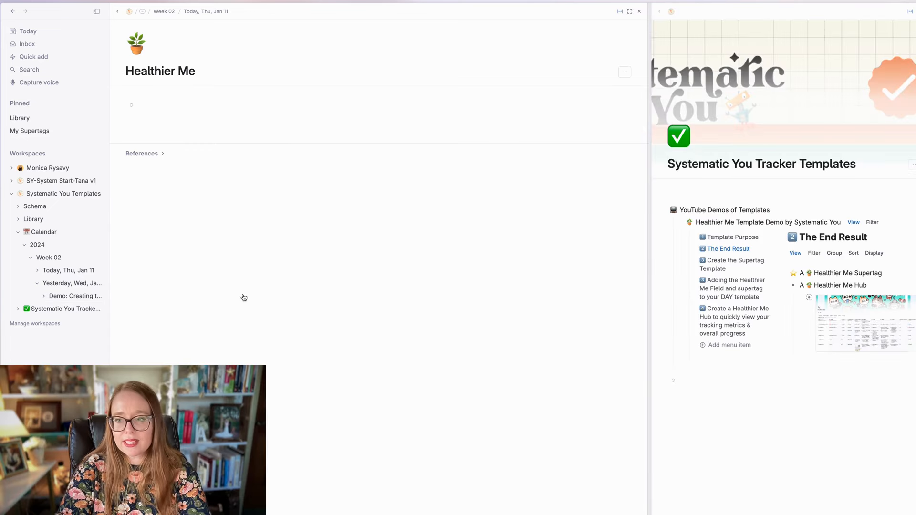
click(809, 298)
drag(650, 200, 475, 221)
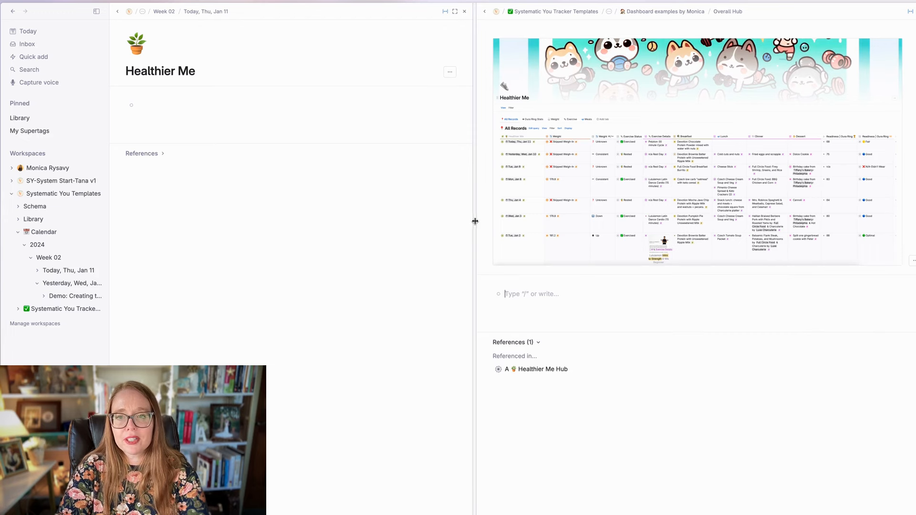
Add a first node named "📍 All Records" under Healthier Me.
click(163, 103)
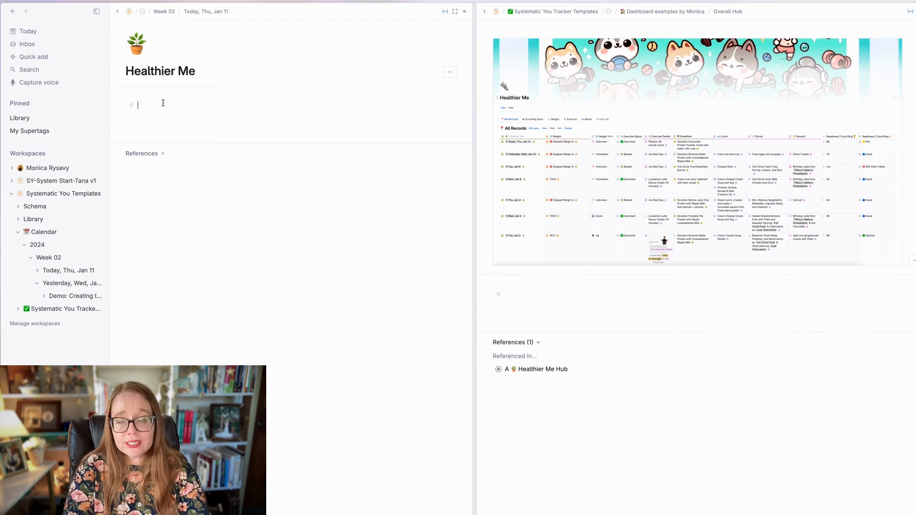
click(163, 103)
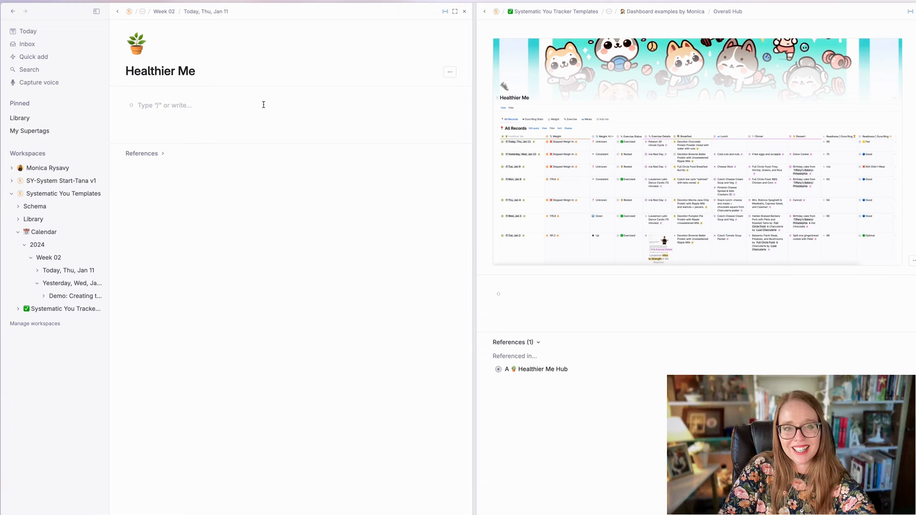
click(263, 105)
click(263, 105)
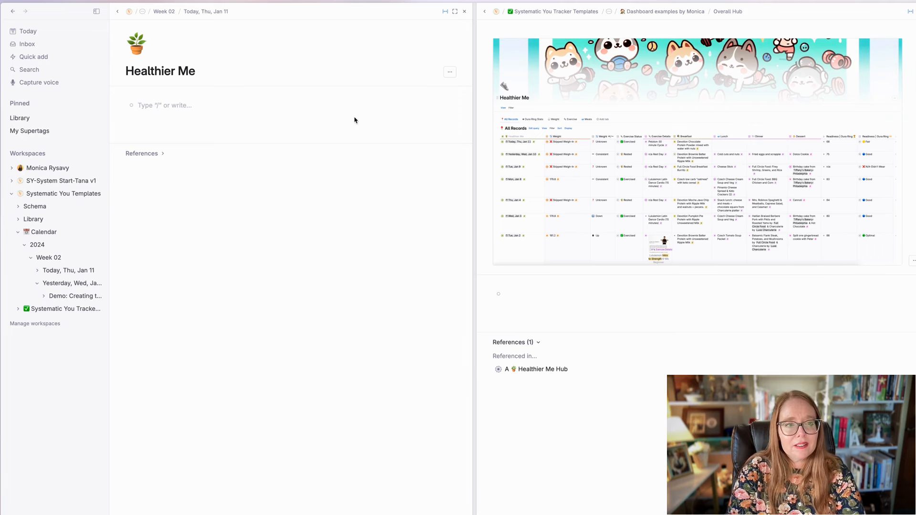
text(📍)
text(All)
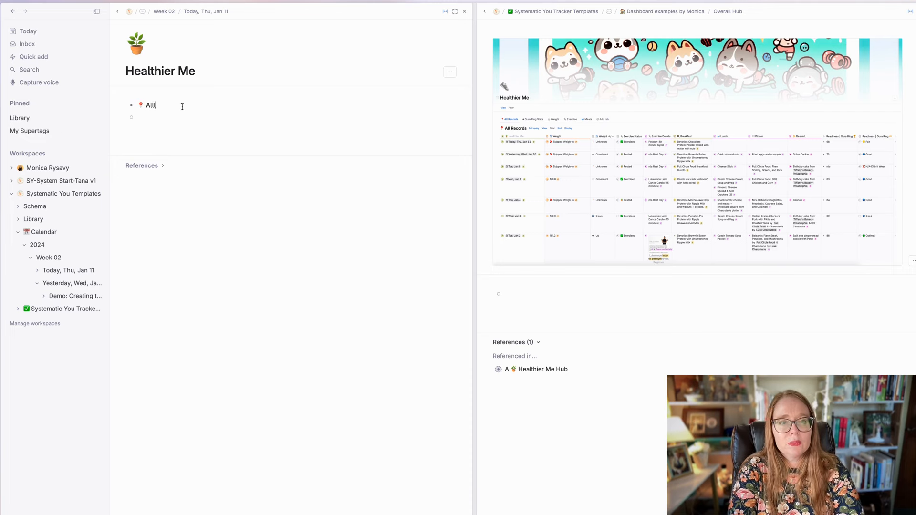
text( Records)
key(Return)
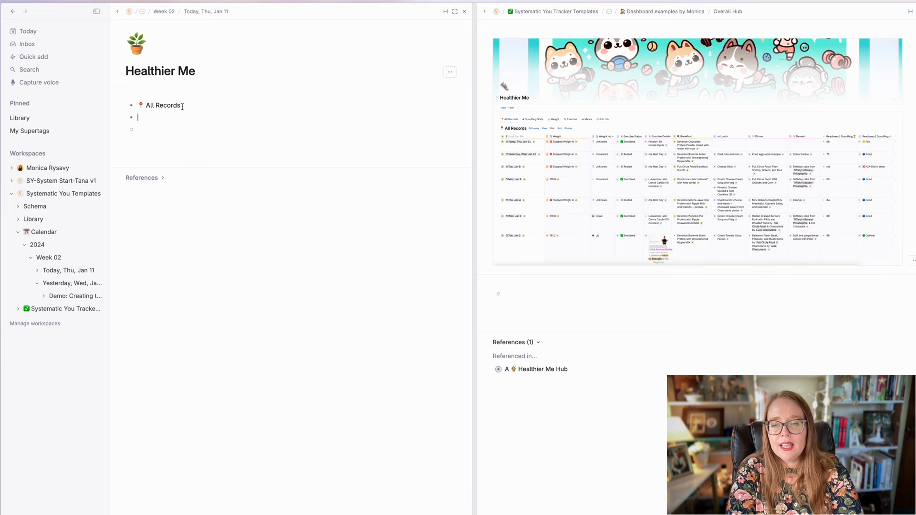
Add the nodes Oura Ring Stats, Weight, Exercise and Meals below All Records.
text(O)
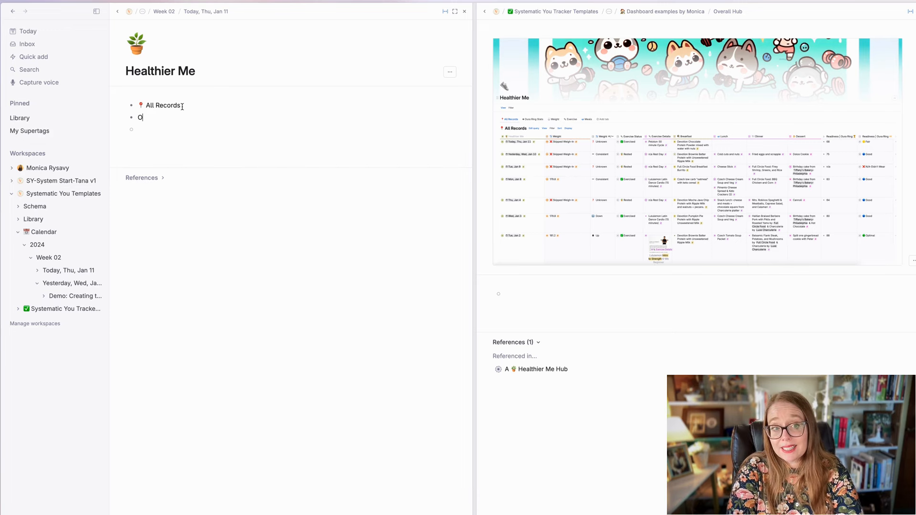
text(ura Ring Stats)
key(Return)
text(Weig)
text(ht)
key(Return)
text(Exercise)
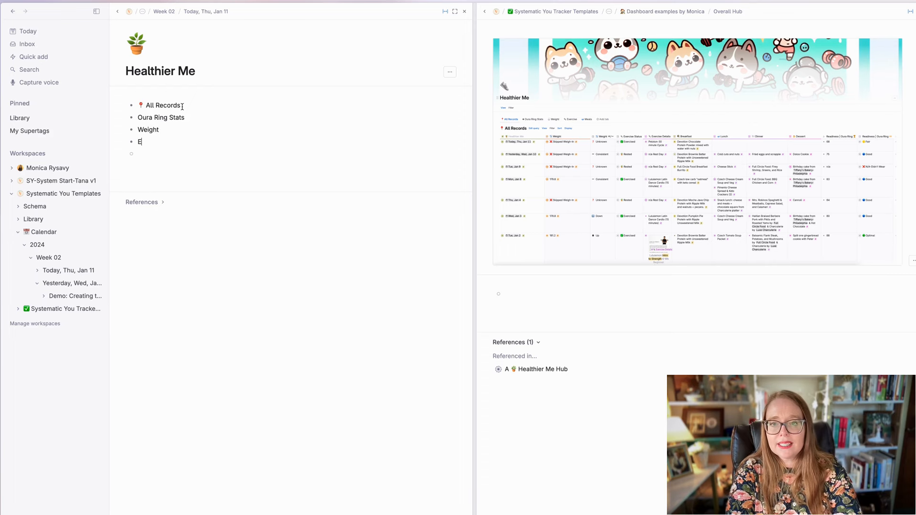
key(Return)
text(Meals)
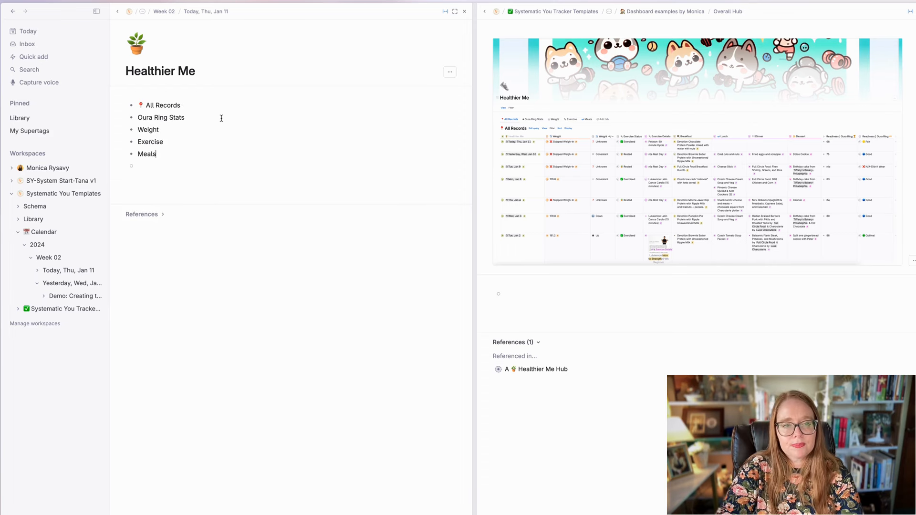
Prefix Oura Ring Stats with a black circle, Weight with a scale, Exercise with a running shoe and Meals with a bowl emoji.
click(137, 117)
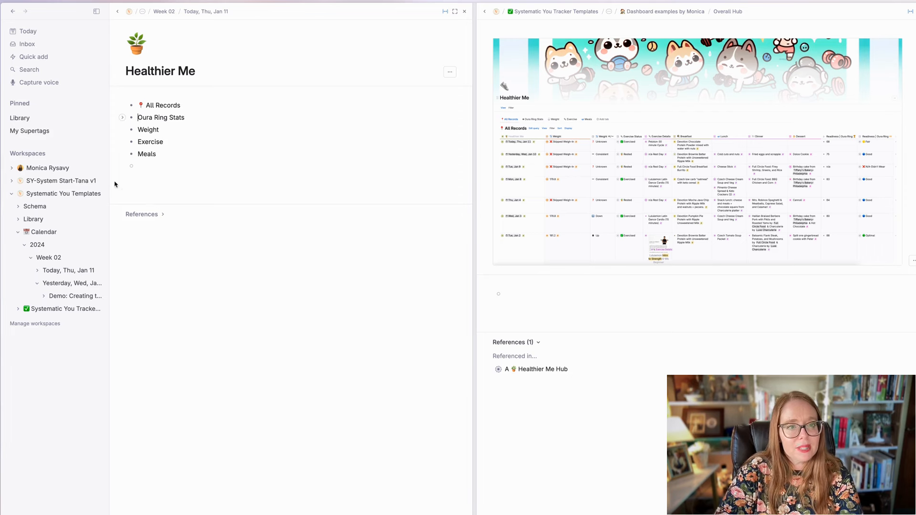
text(•)
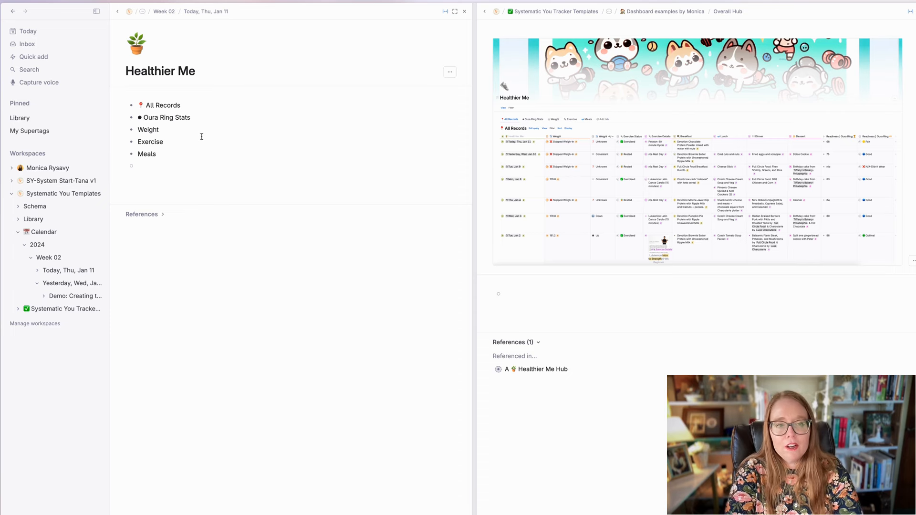
key(Down)
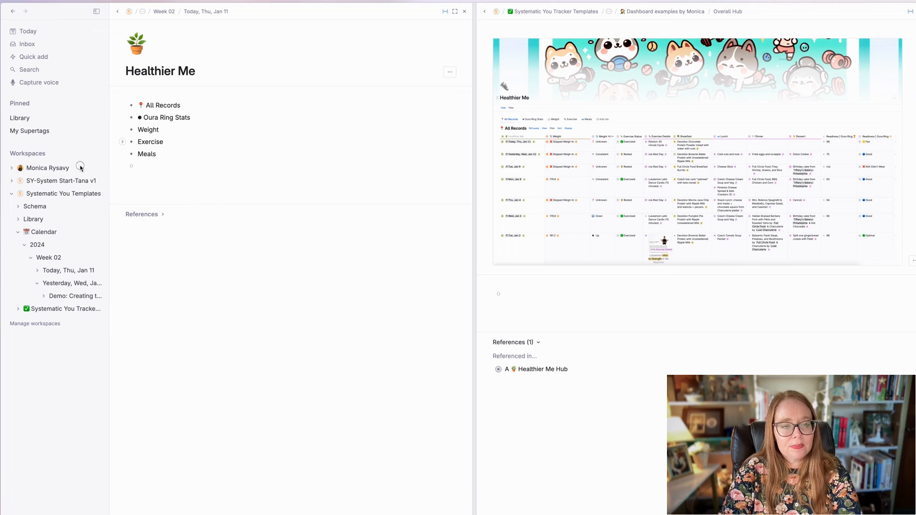
click(217, 170)
key(Down)
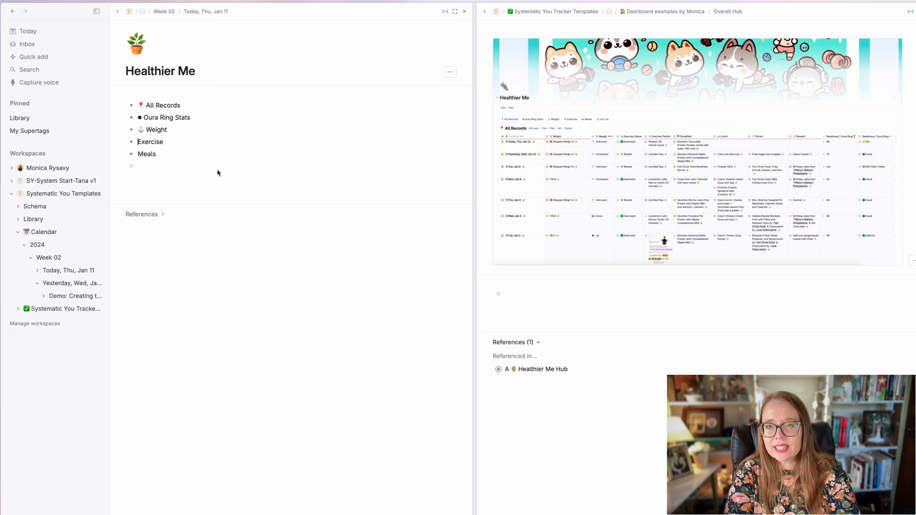
click(148, 174)
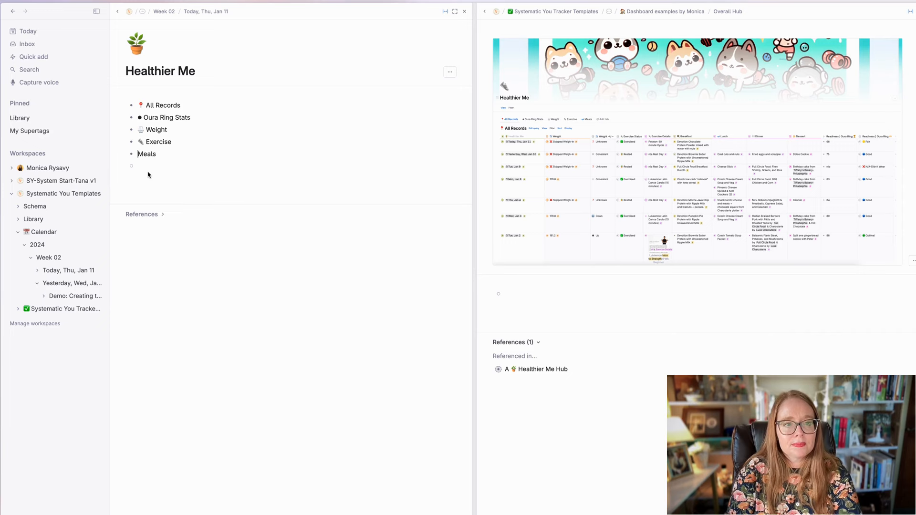
click(202, 152)
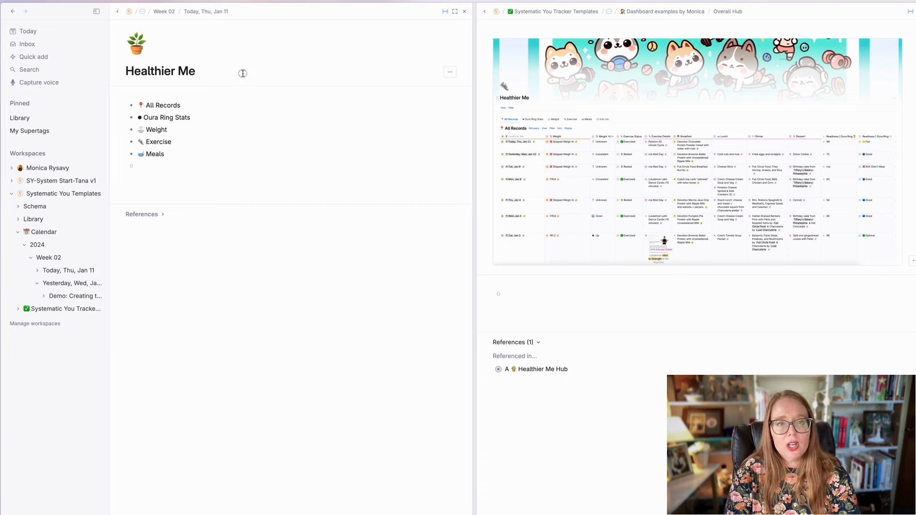
Show the view options for the Healthier Me node and display its child nodes as tabs.
click(227, 78)
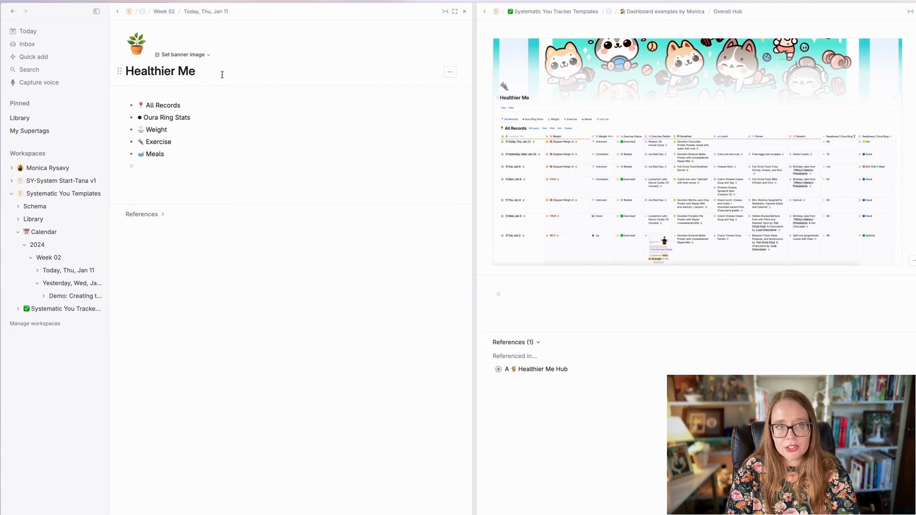
key(super+k)
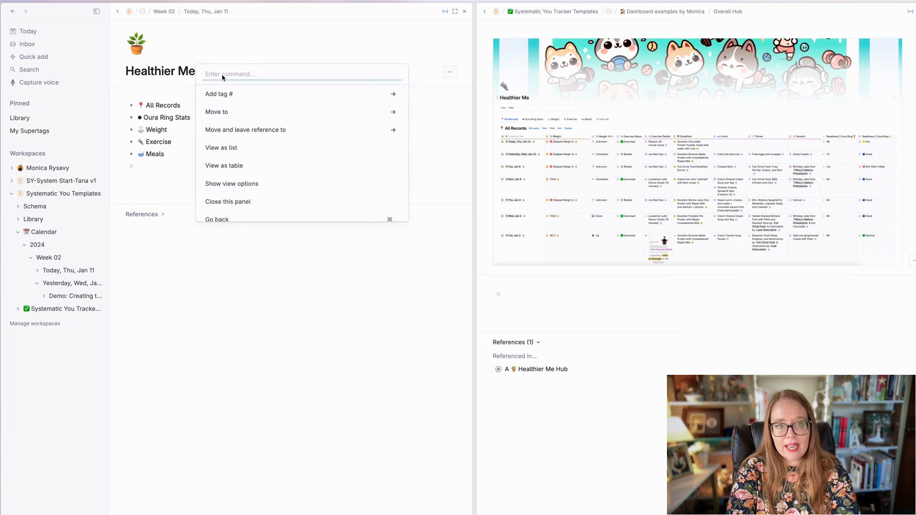
text(view)
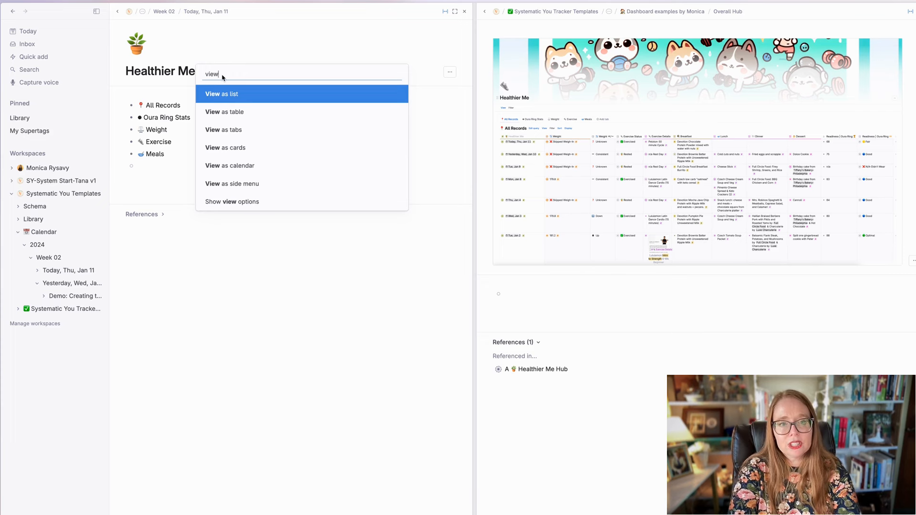
key(Down)
key(Down)
key(Down)
key(Down)
key(Down)
key(Down)
key(Return)
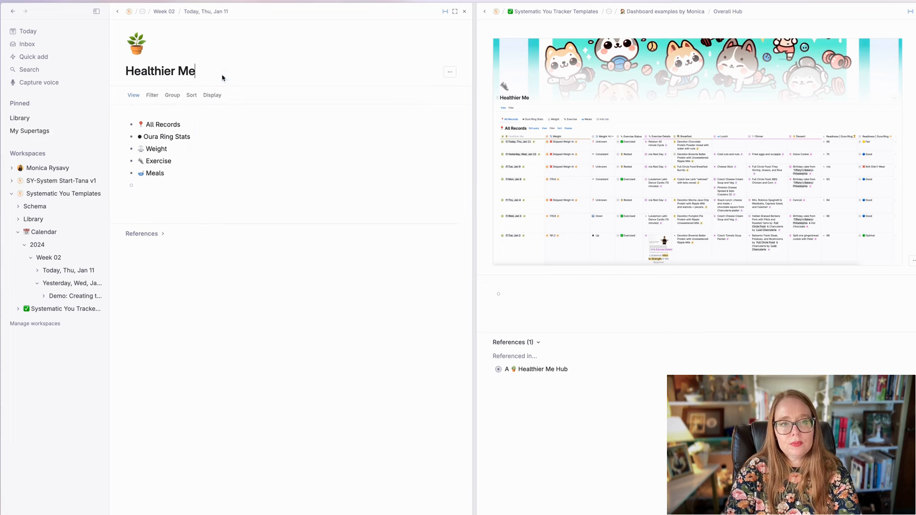
click(134, 96)
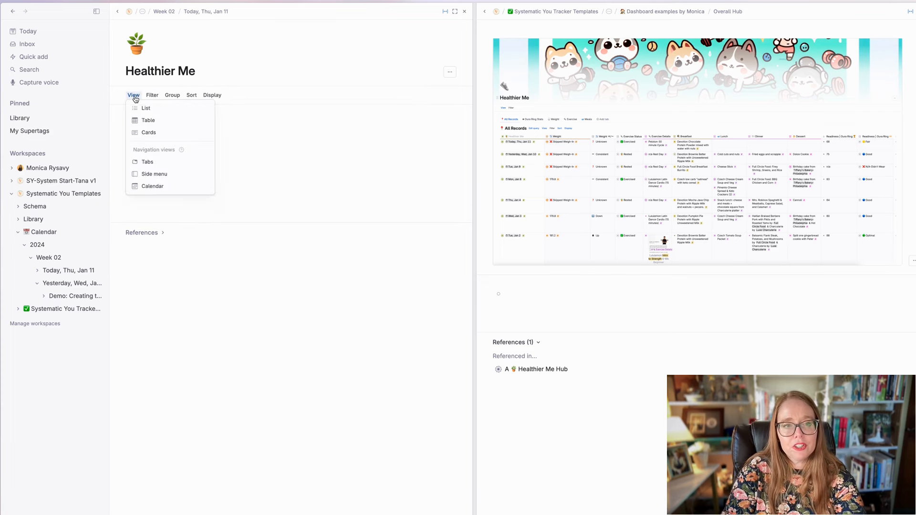
click(157, 162)
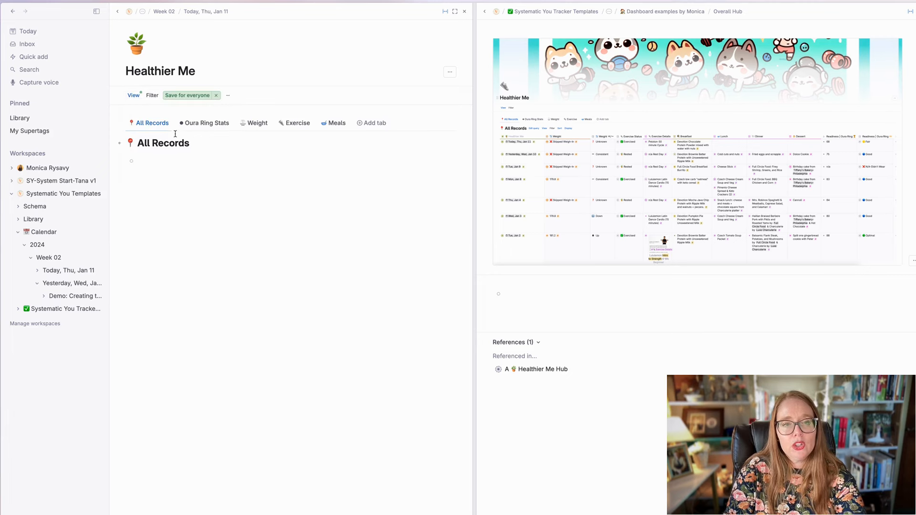
Save the tabbed view of Healthier Me for everyone and look through each tab, ending on All Records.
click(197, 96)
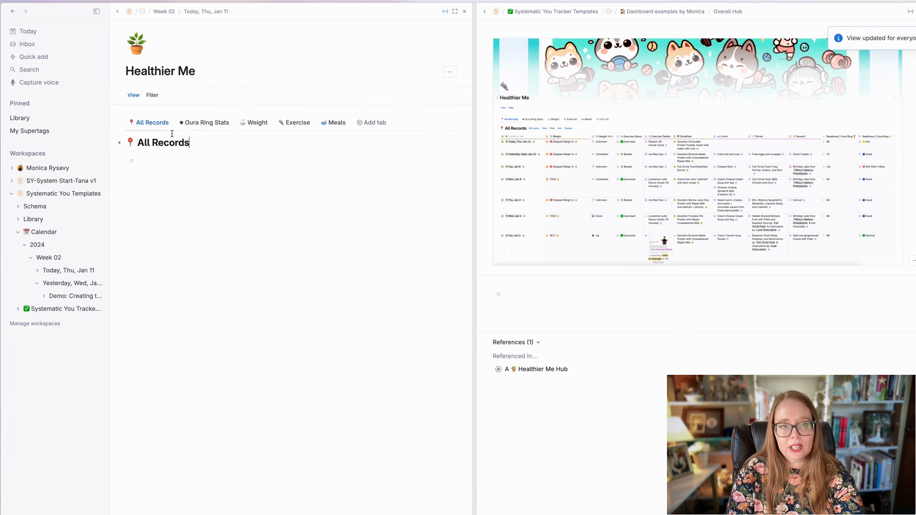
click(205, 122)
click(254, 122)
click(296, 123)
click(335, 123)
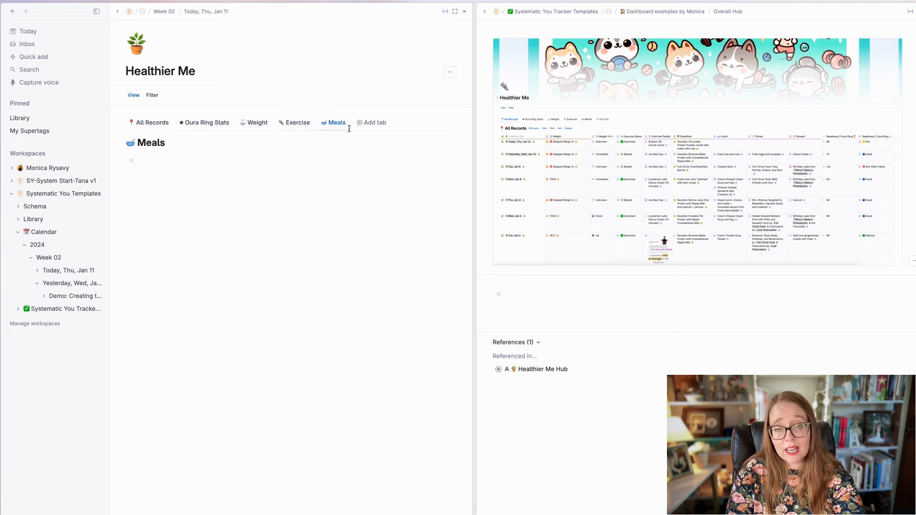
click(151, 125)
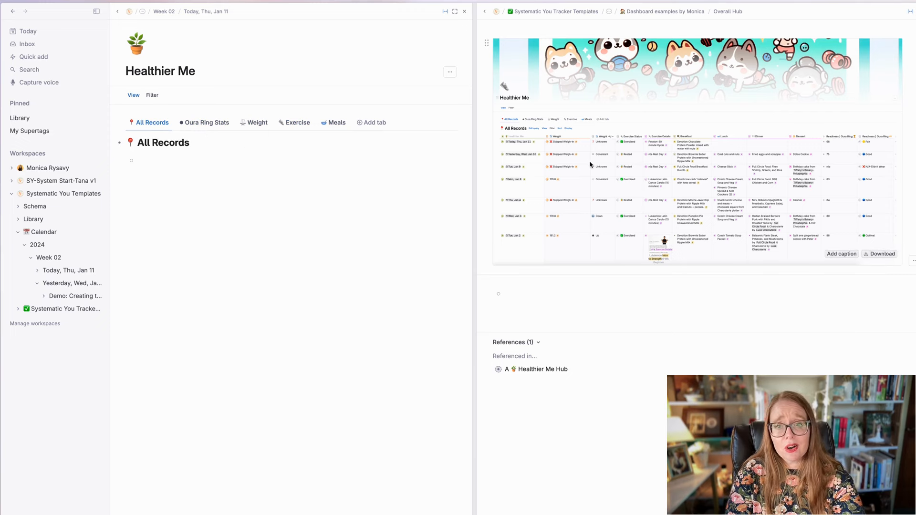
Convert the All Records node to a search node.
key(ctrl+a)
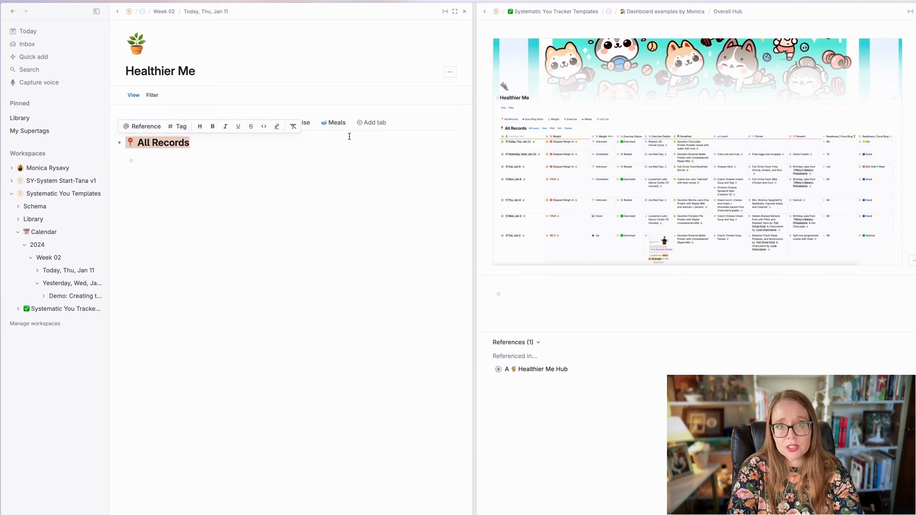
key(ctrl+k)
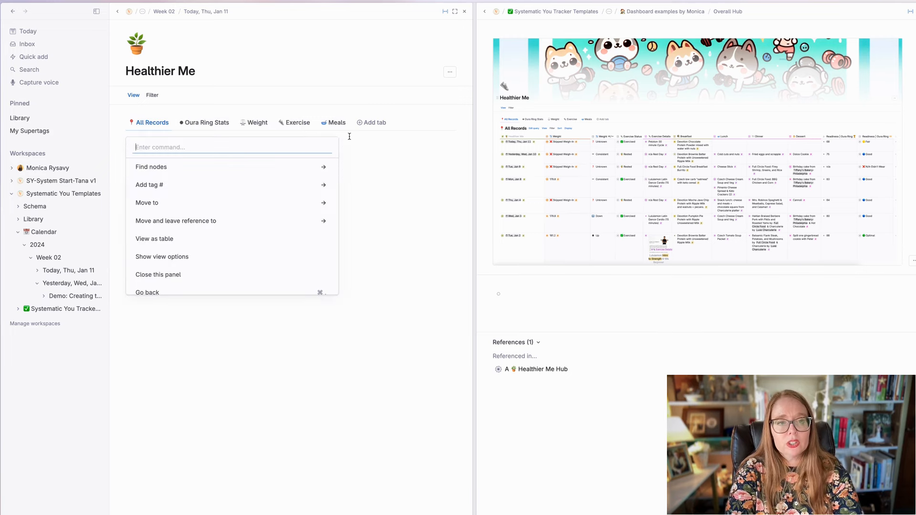
text(conver)
key(Down)
key(Down)
key(Down)
key(Down)
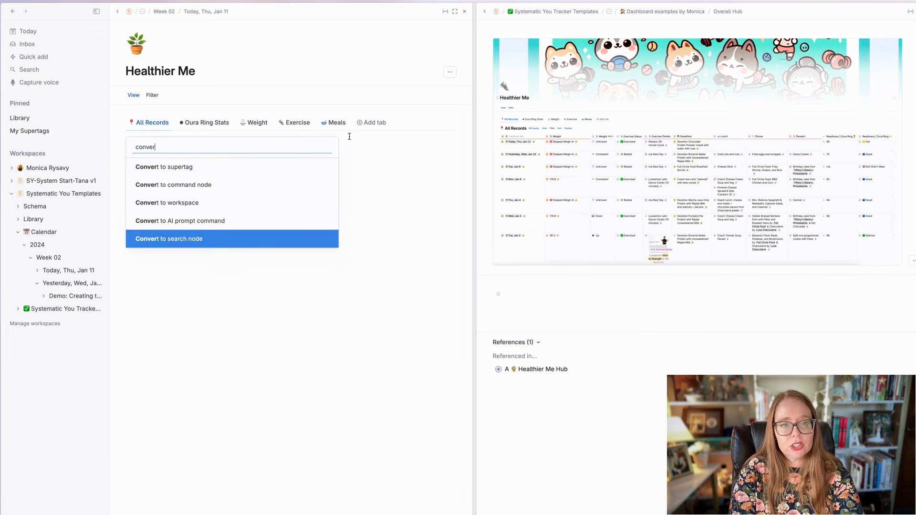
key(Return)
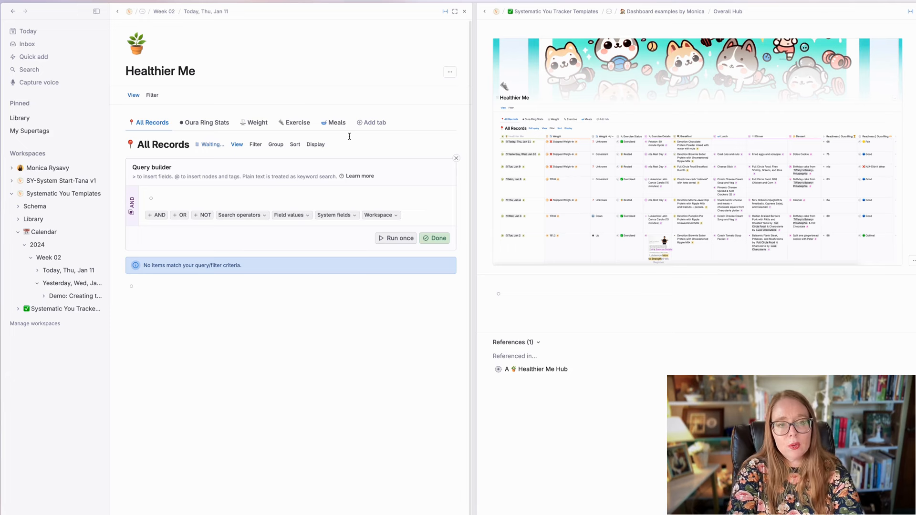
Set the All Records query to find nodes with the Healthier Me supertag and finish the query.
text(#health)
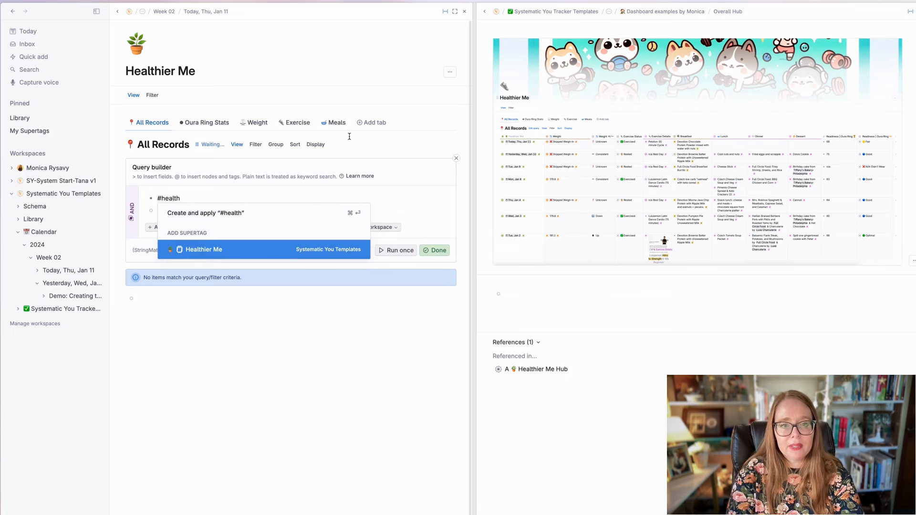
click(275, 249)
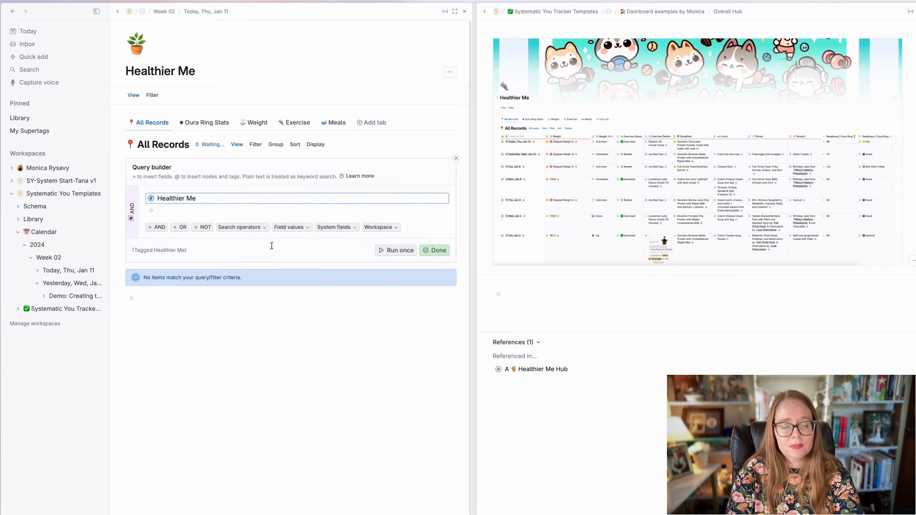
click(427, 250)
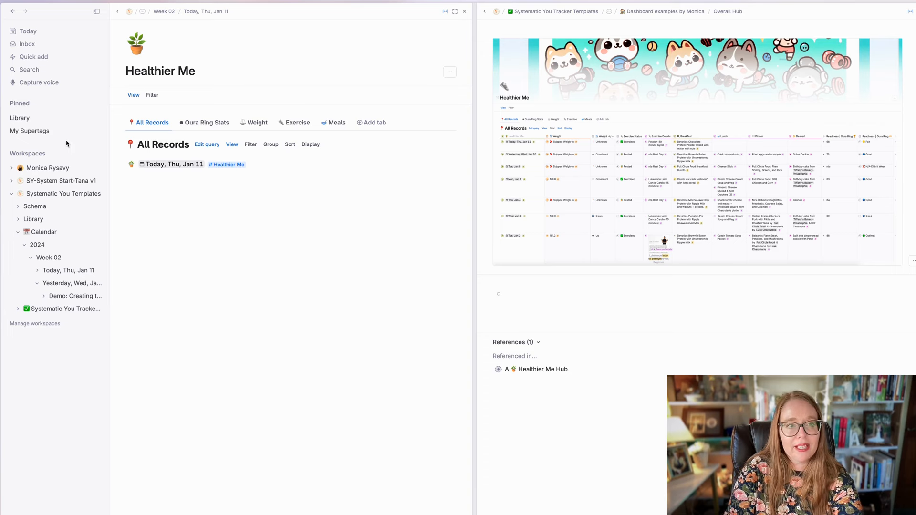
Expand the Healthier Me record on today's day page and set its Weight to 180, tagged as weight.
click(67, 271)
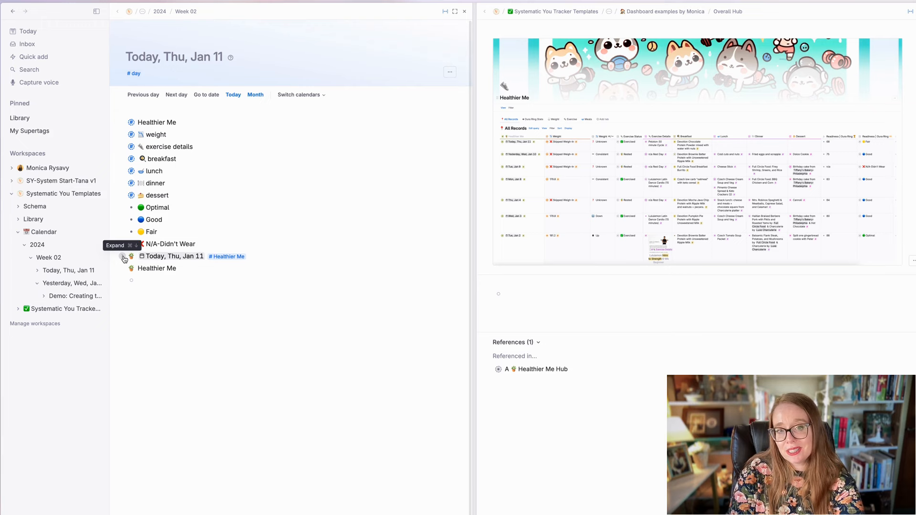
click(124, 258)
scroll(222, 284, down, 1)
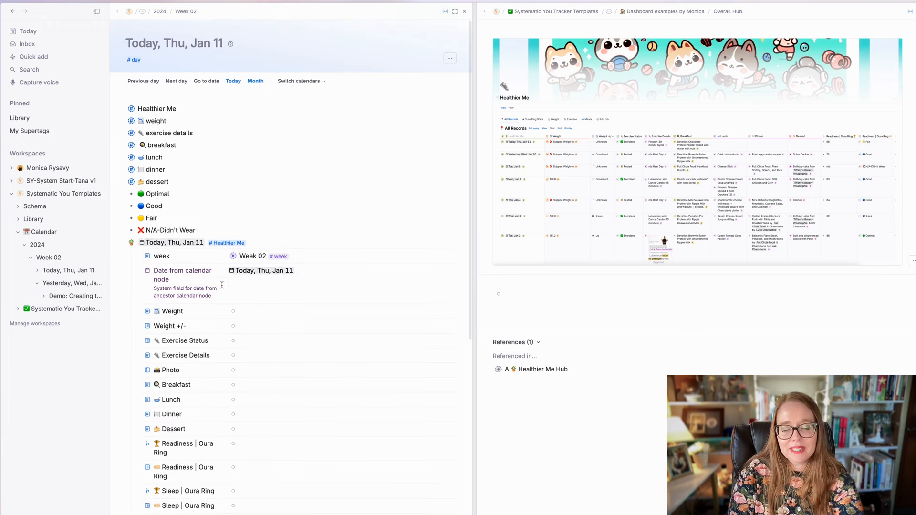
scroll(222, 285, down, 2)
click(260, 260)
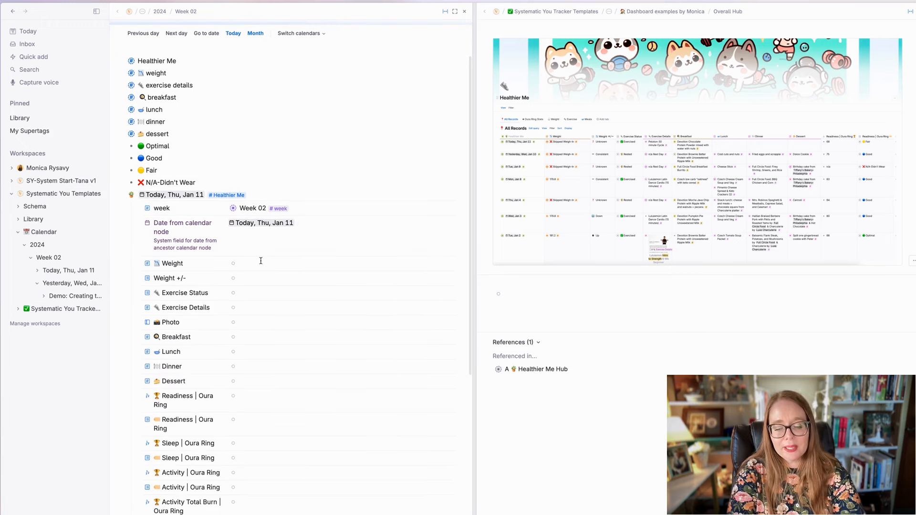
text(180)
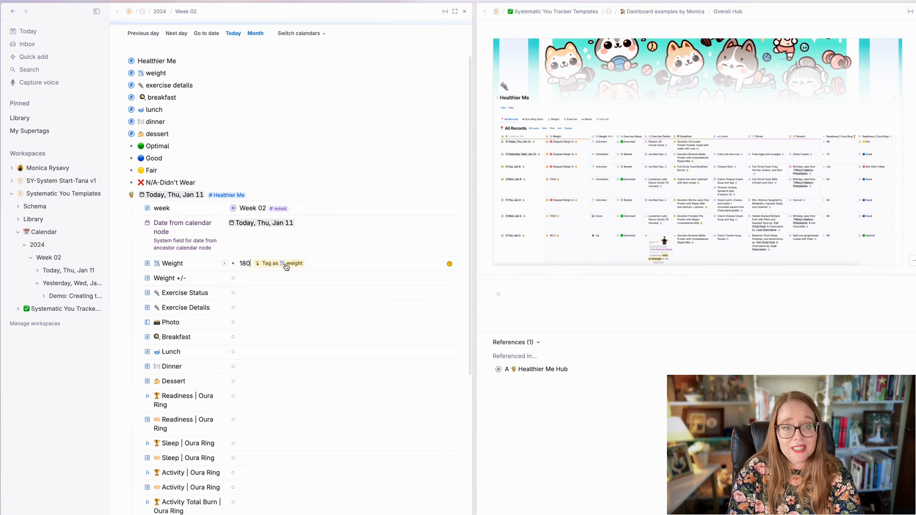
click(262, 264)
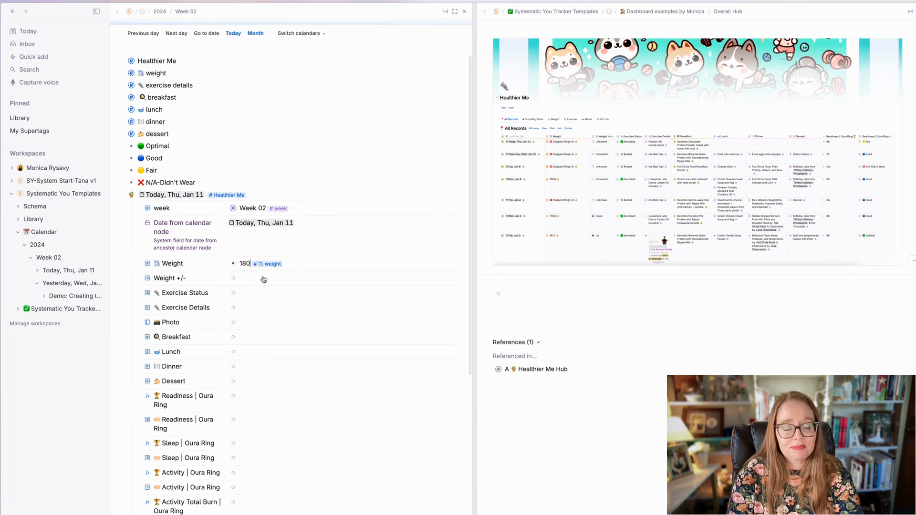
Set Weight +/- to Consistent and Exercise Status to Yes in today's record.
text(con)
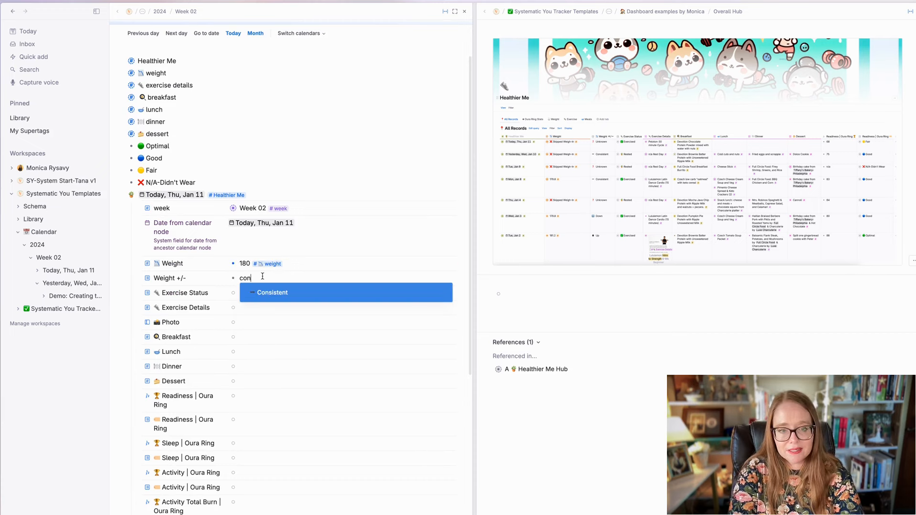
click(250, 296)
click(250, 296)
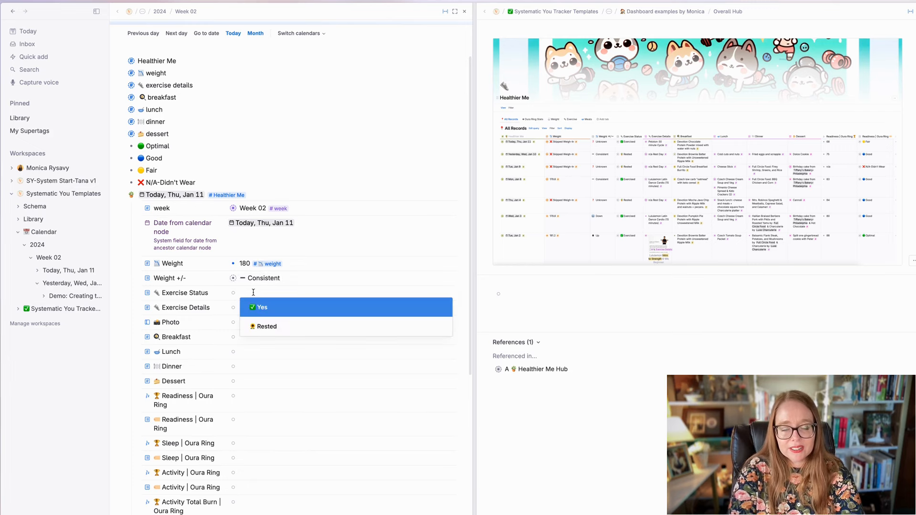
click(270, 307)
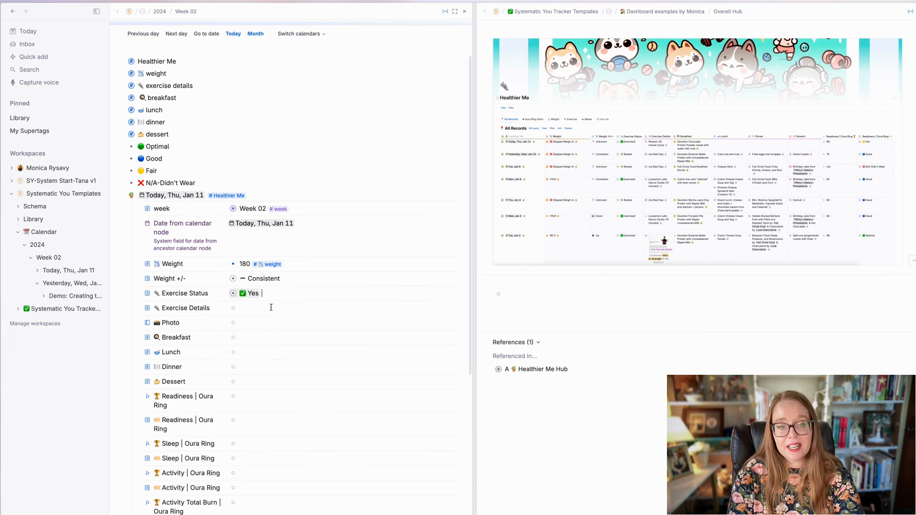
Enter "Peloton-30 minute cycle" as the Exercise Details and tag it as exercise details.
scroll(268, 305, up, 2)
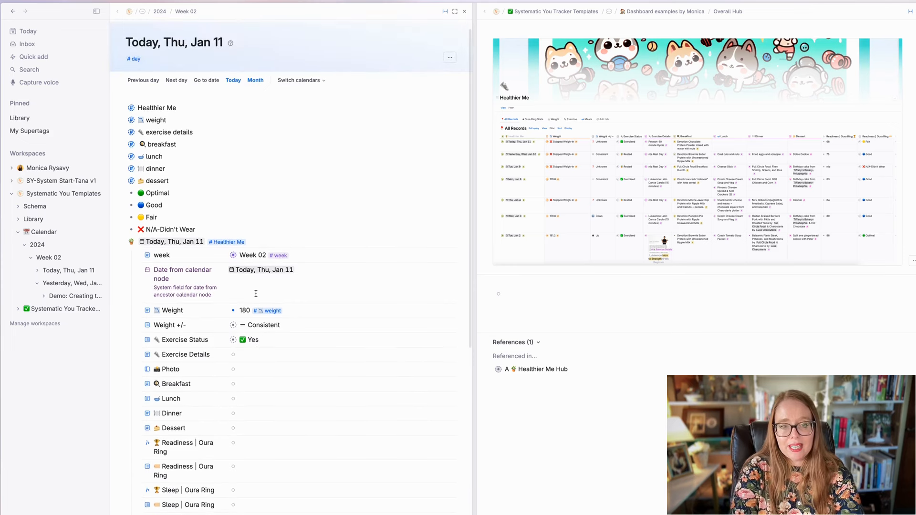
scroll(256, 294, down, 3)
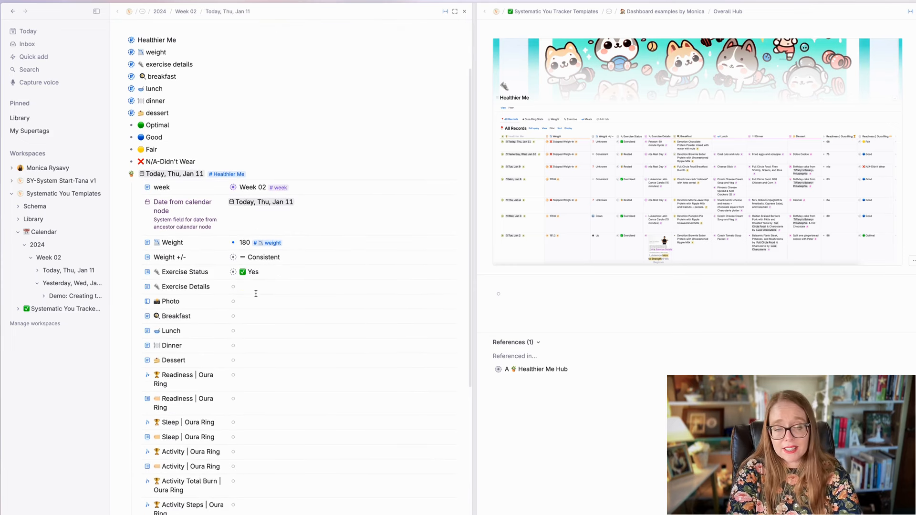
text(Peloton-3)
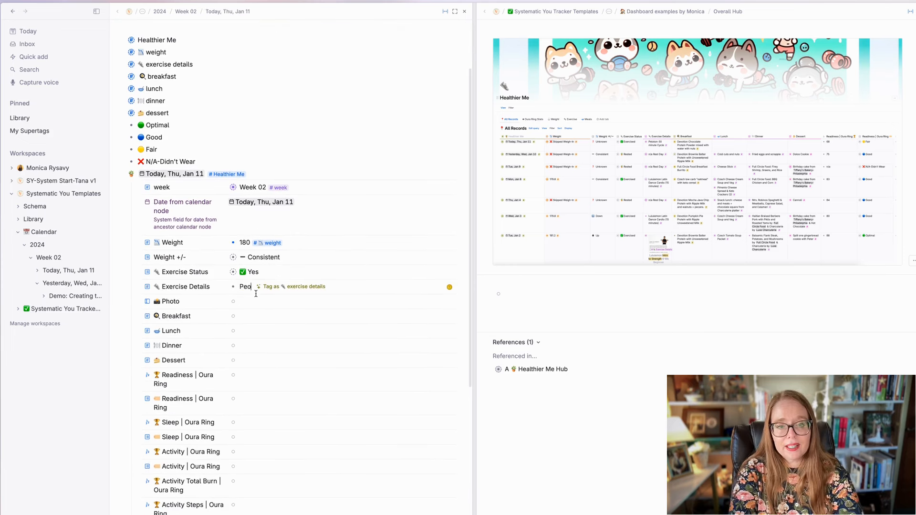
text(0 minute cycle)
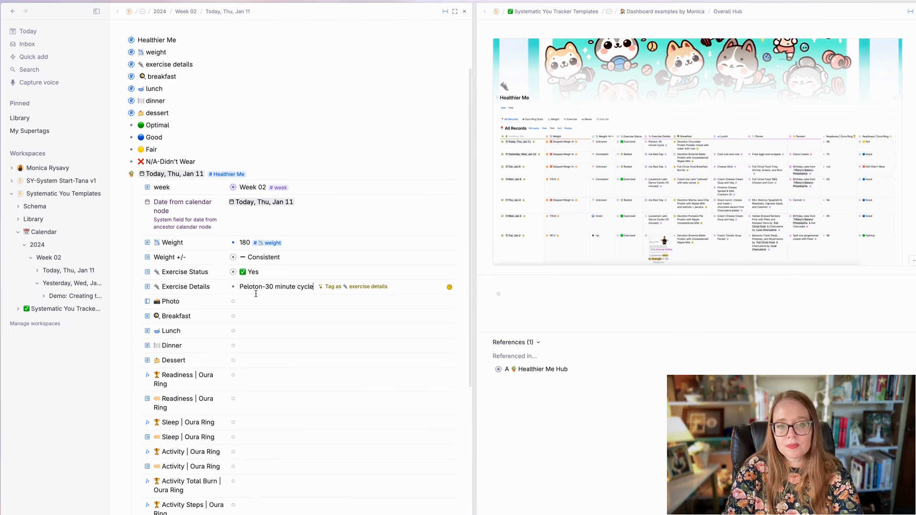
click(341, 287)
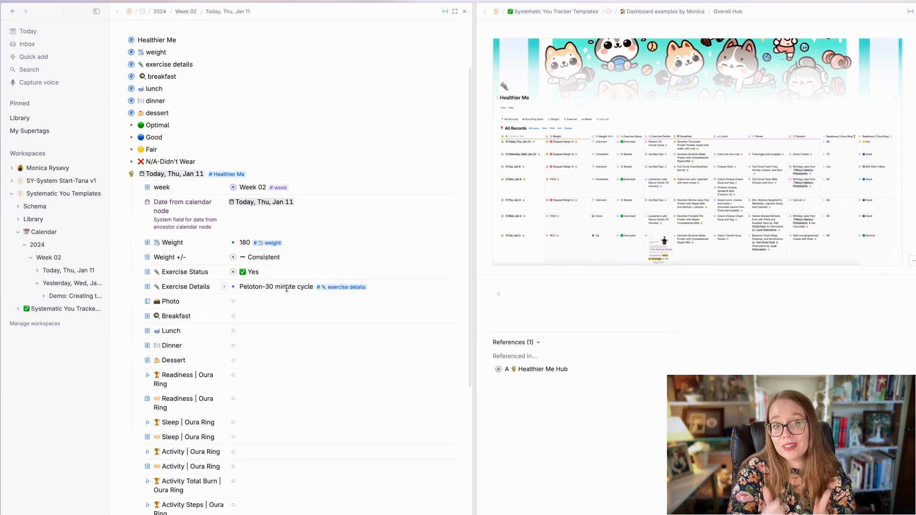
Enter "Protein Pudding" for Breakfast and "Acai Bowl" for Lunch, applying the suggested breakfast and lunch tags.
scroll(286, 288, down, 1)
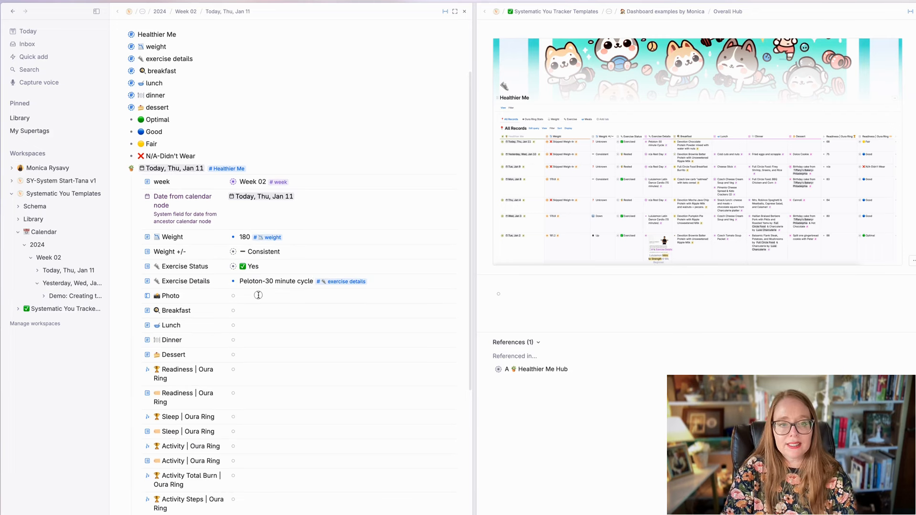
click(254, 308)
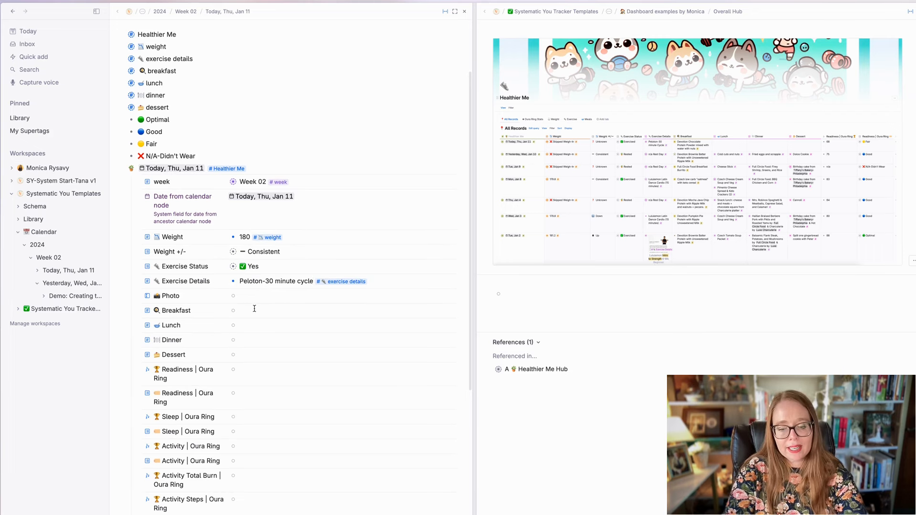
text(Protein Pudding)
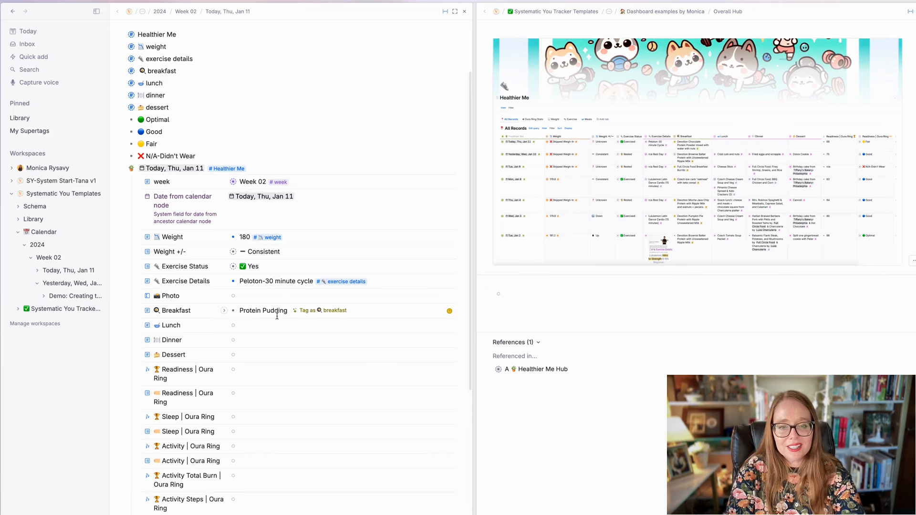
click(310, 311)
click(263, 325)
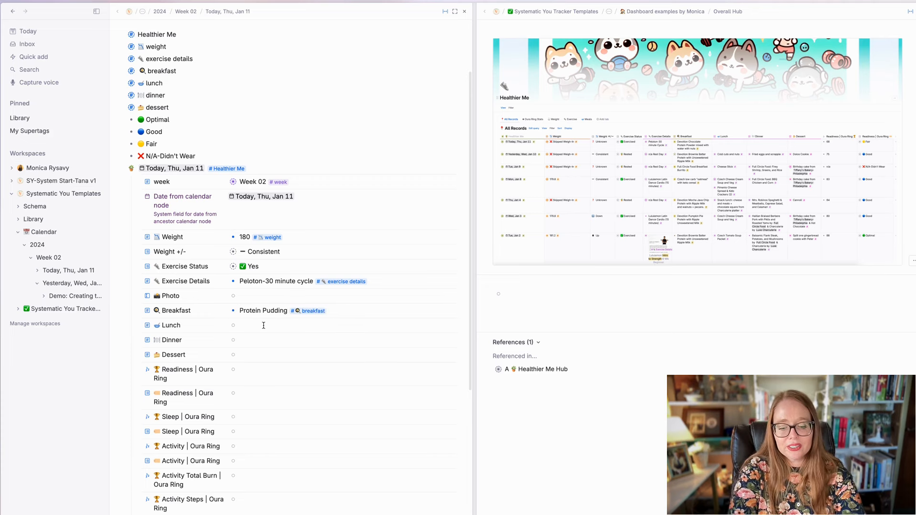
text(Acai Bowl)
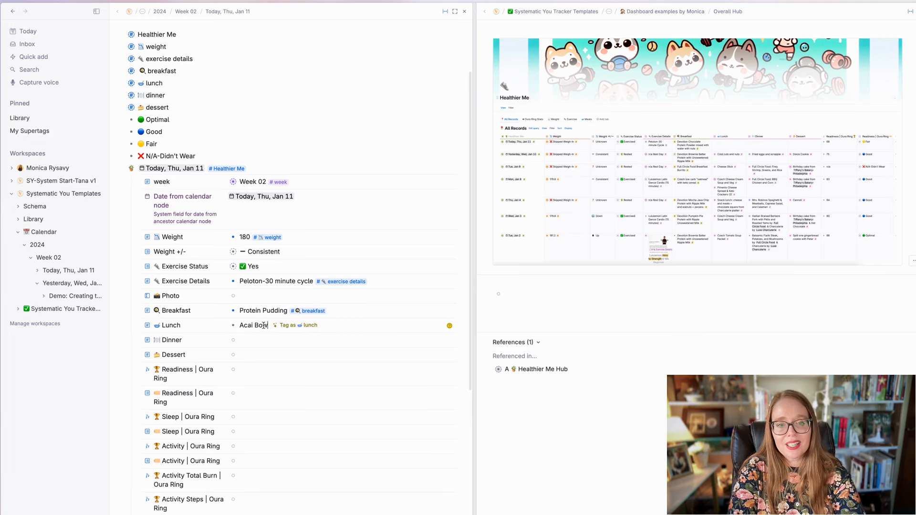
click(300, 326)
Set the Readiness | Oura Ring score to 80 and its rating to Good.
click(249, 355)
scroll(247, 353, down, 1)
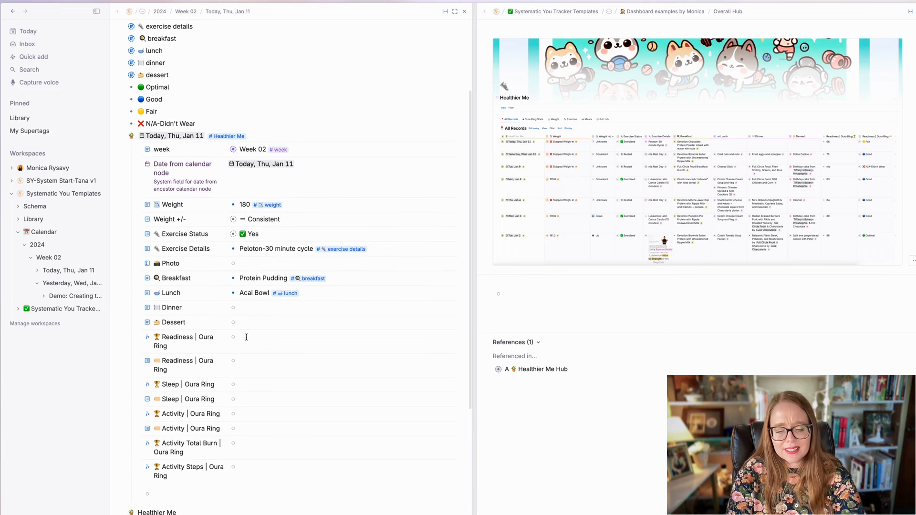
text(80)
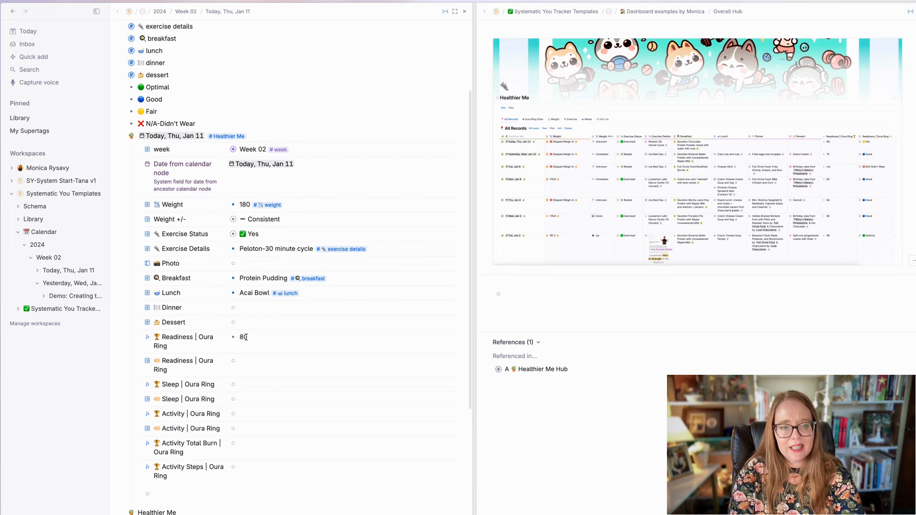
click(262, 361)
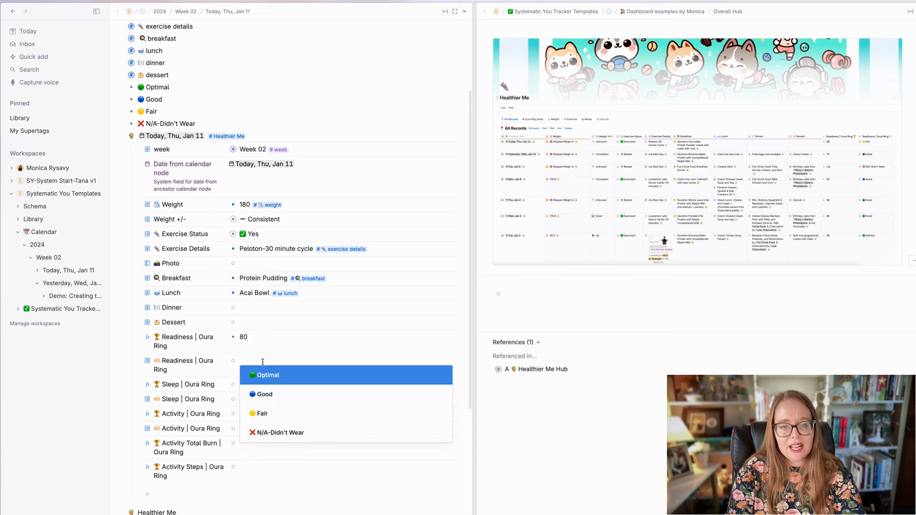
click(295, 394)
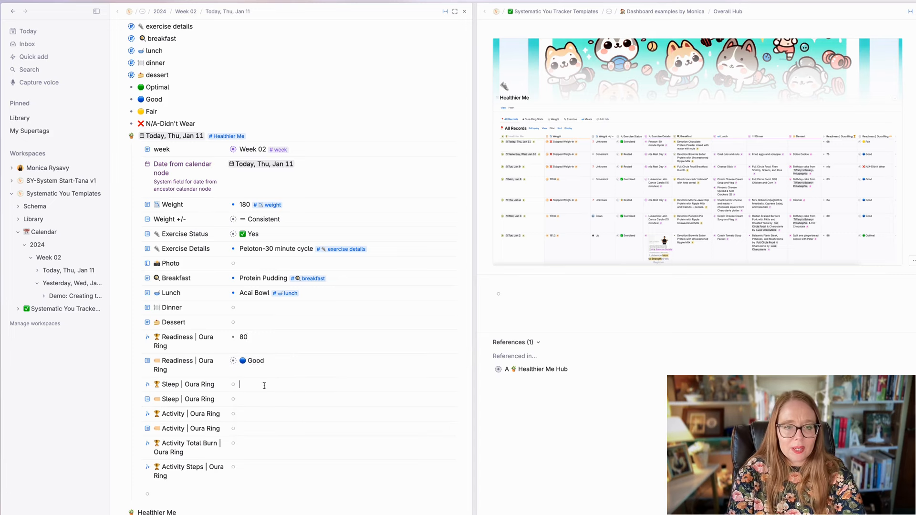
Set the Sleep | Oura Ring score to 78 and its rating to Fair.
text(78)
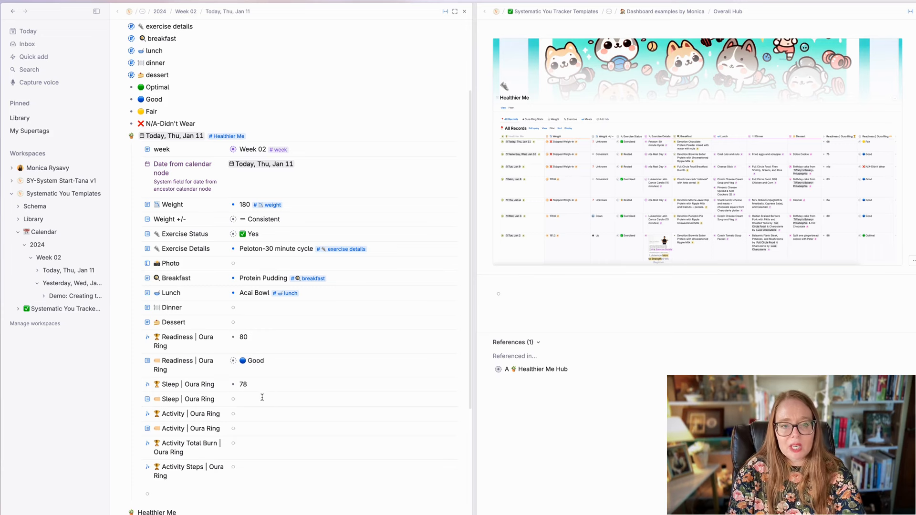
click(263, 399)
click(318, 454)
Set the Activity | Oura Ring score to 80 and its rating to Good.
click(255, 414)
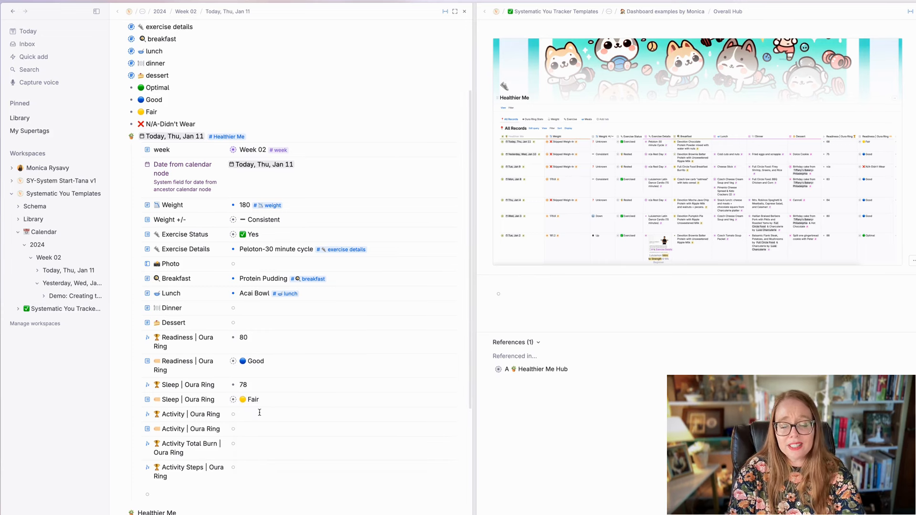
scroll(260, 406, down, 1)
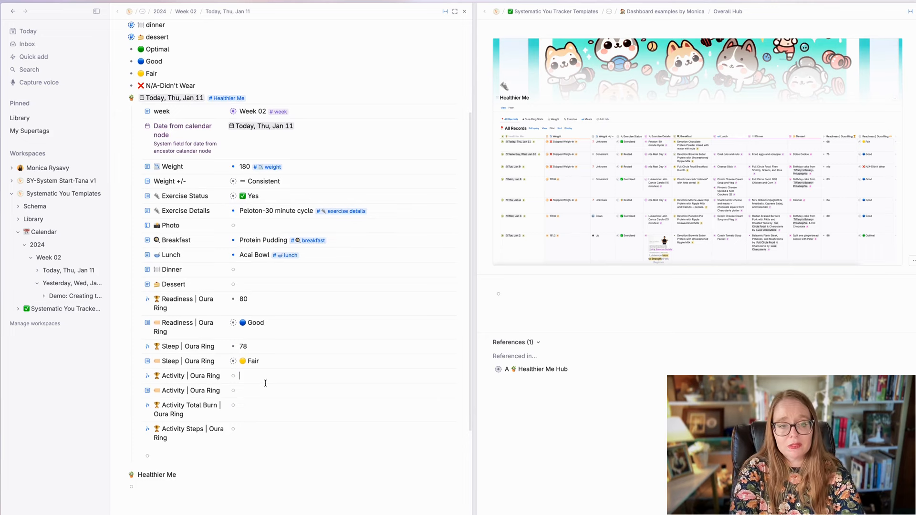
text(78)
key(BackSpace)
key(BackSpace)
text(80)
click(256, 391)
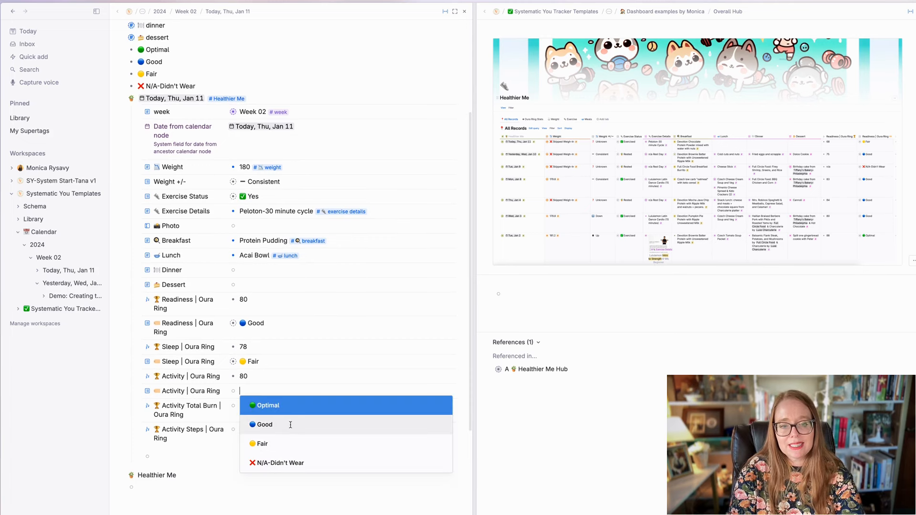
click(252, 419)
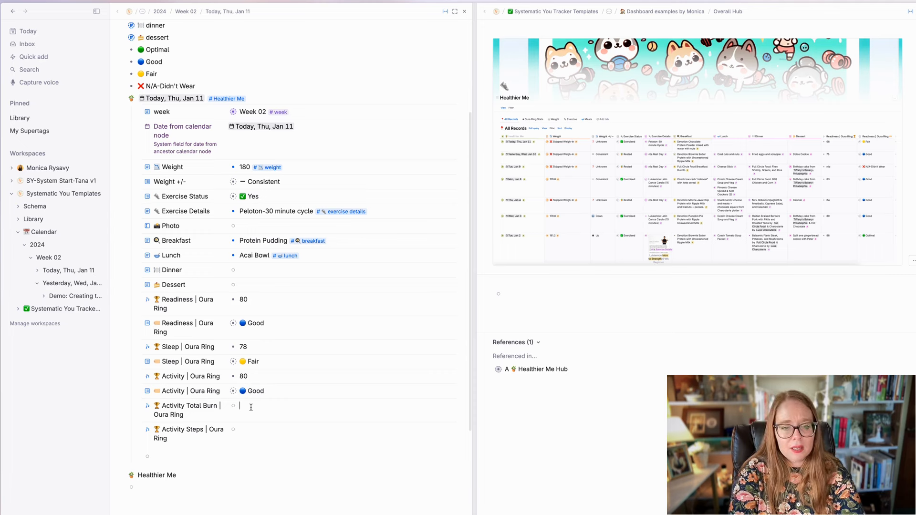
Set Activity Total Burn | Oura Ring to 1800 and Activity Steps | Oura Ring to 5000.
click(251, 407)
text(1800)
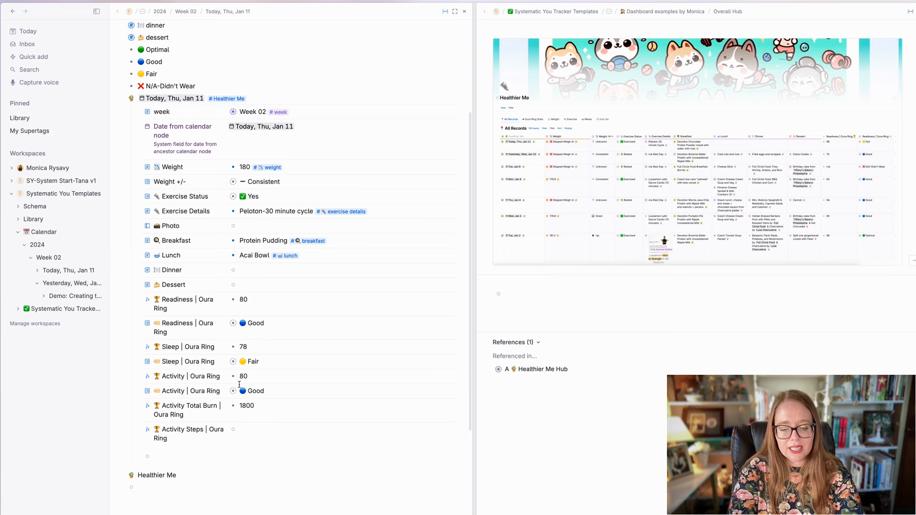
text(5000)
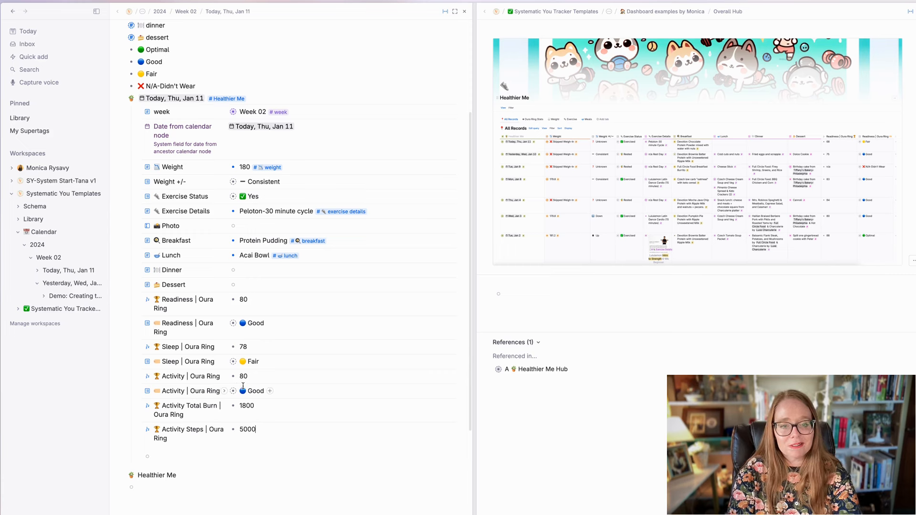
click(294, 418)
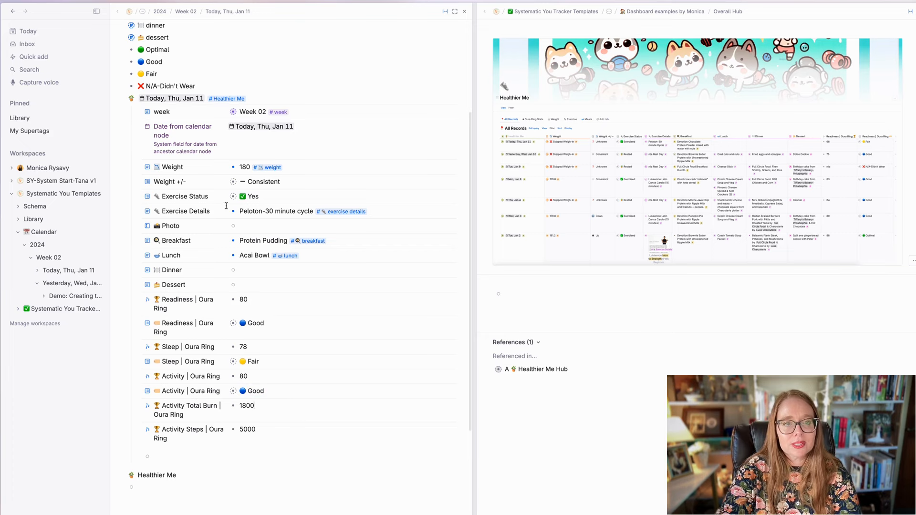
Collapse today's health record and open the Healthier Me hub on its own page.
scroll(227, 206, up, 4)
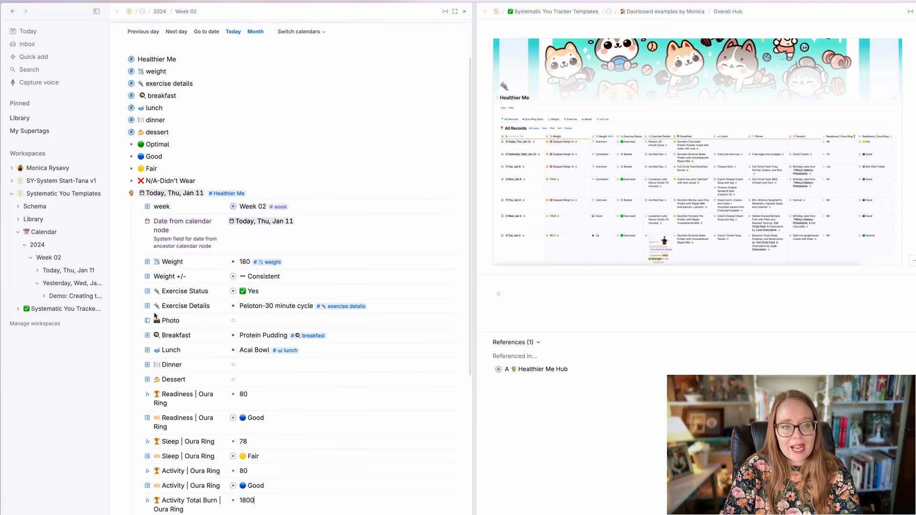
scroll(123, 201, up, 1)
click(122, 206)
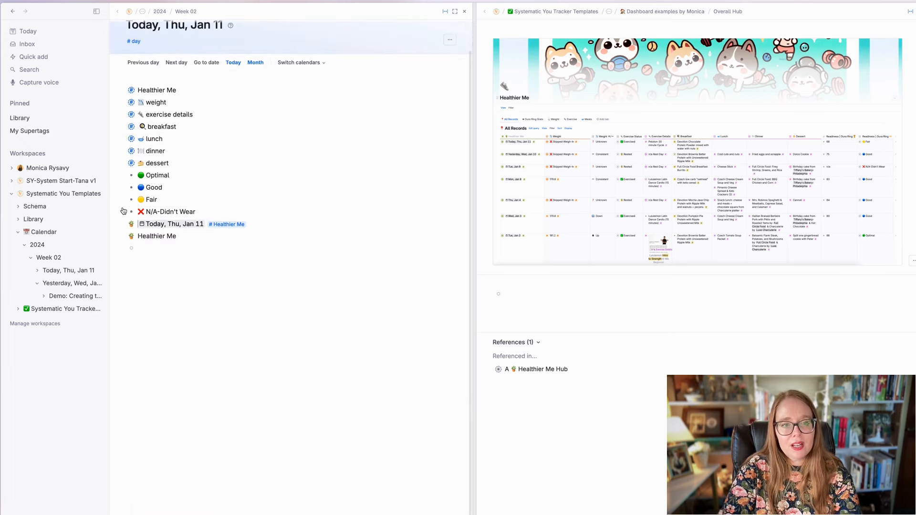
click(131, 237)
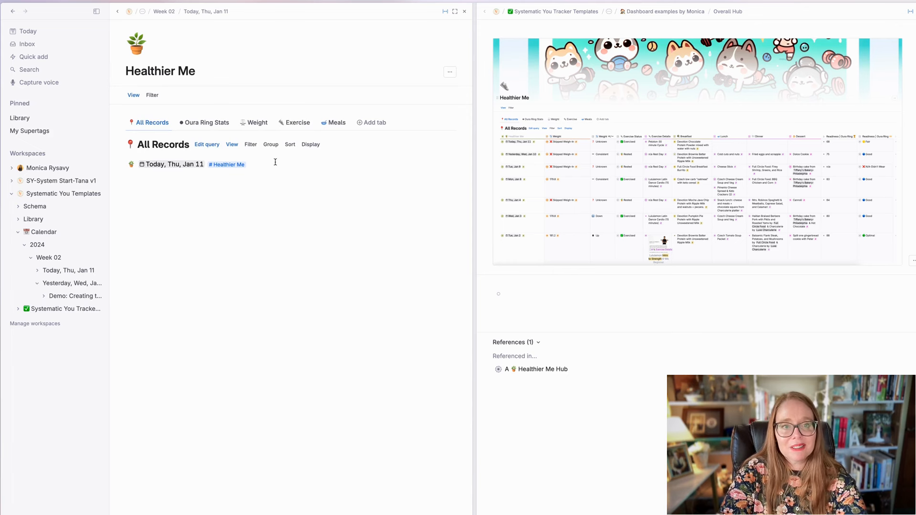
Switch the All Records search from a list to a table view.
click(232, 145)
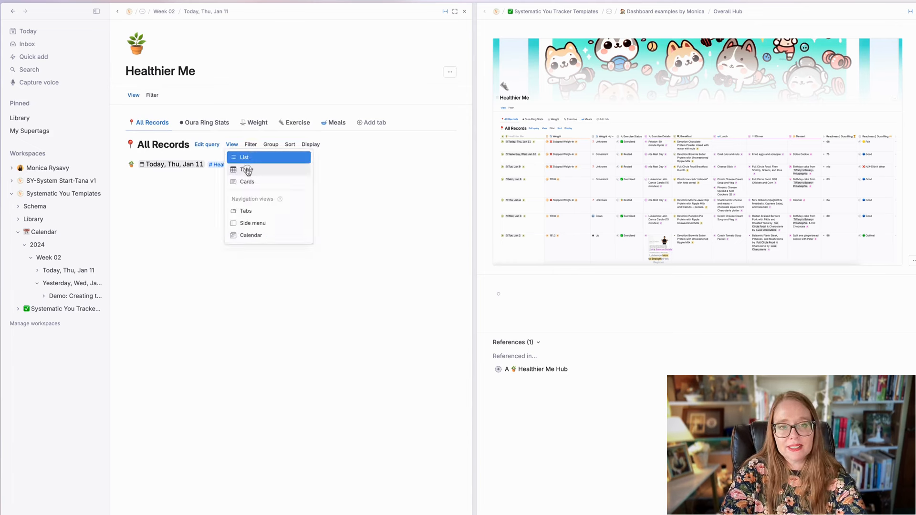
click(247, 170)
click(231, 144)
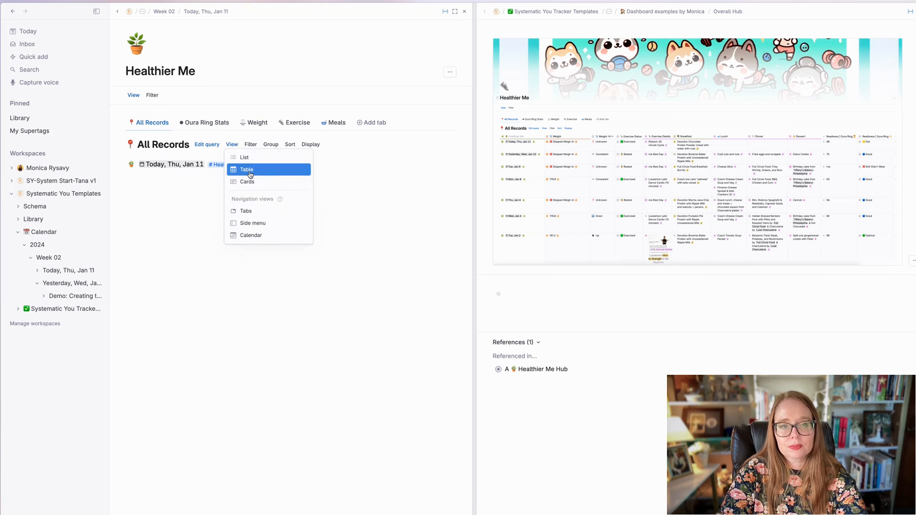
click(248, 171)
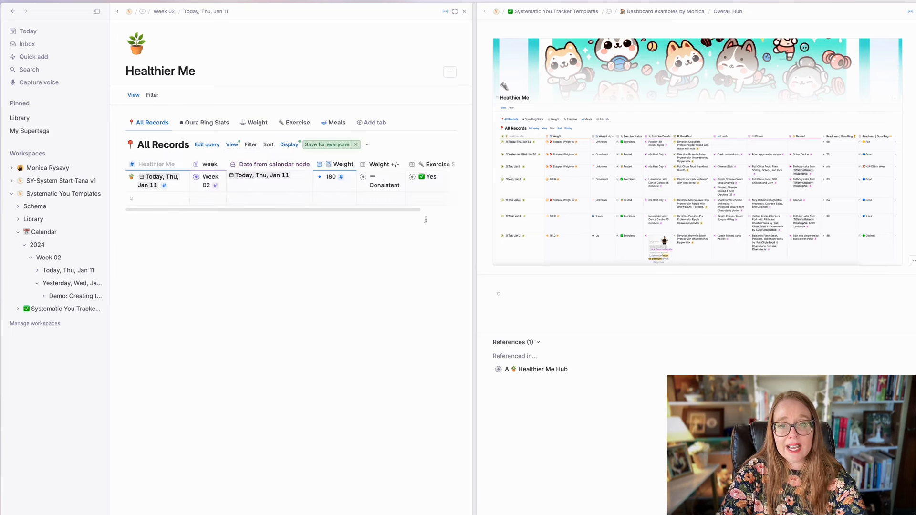
Widen the hub pane and save the All Records table view for everyone.
drag(476, 214, 608, 220)
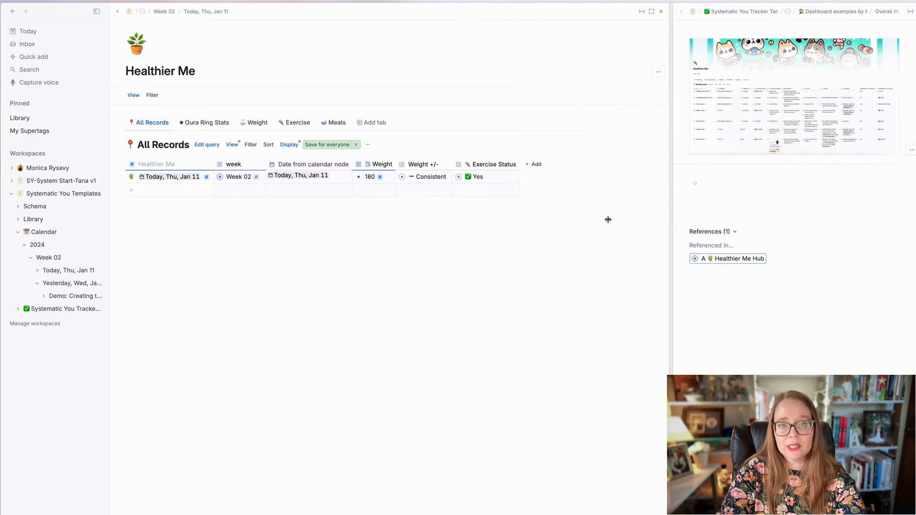
click(322, 144)
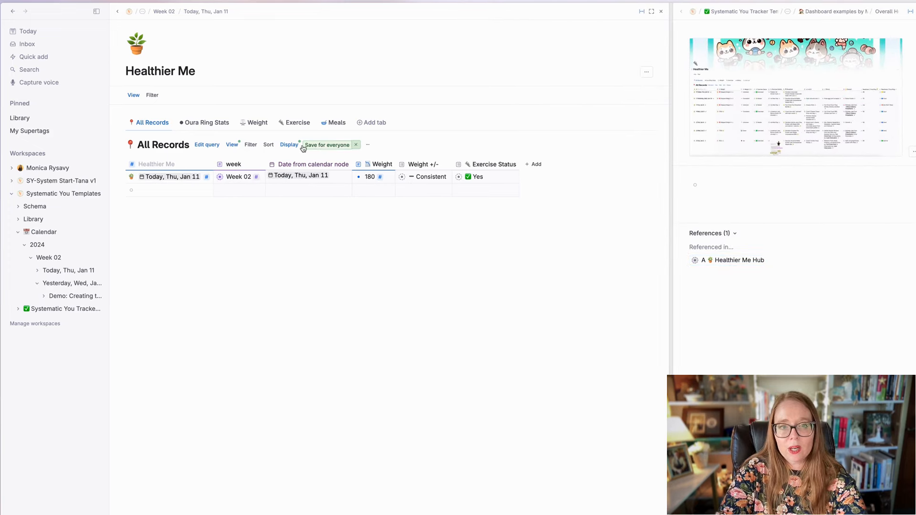
click(289, 144)
click(209, 199)
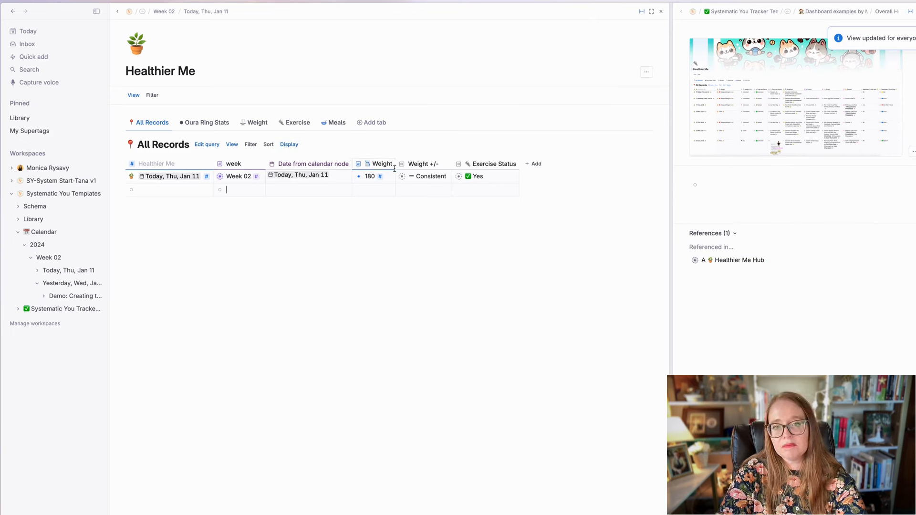
Hide the week, Date from calendar node, Weight, Weight +/- and Exercise Status columns in the All Records table.
click(237, 166)
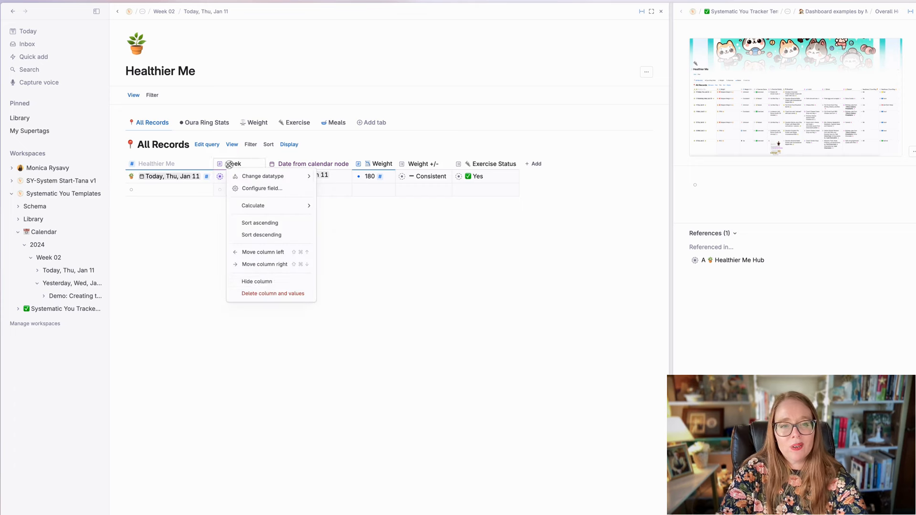
click(268, 287)
click(240, 165)
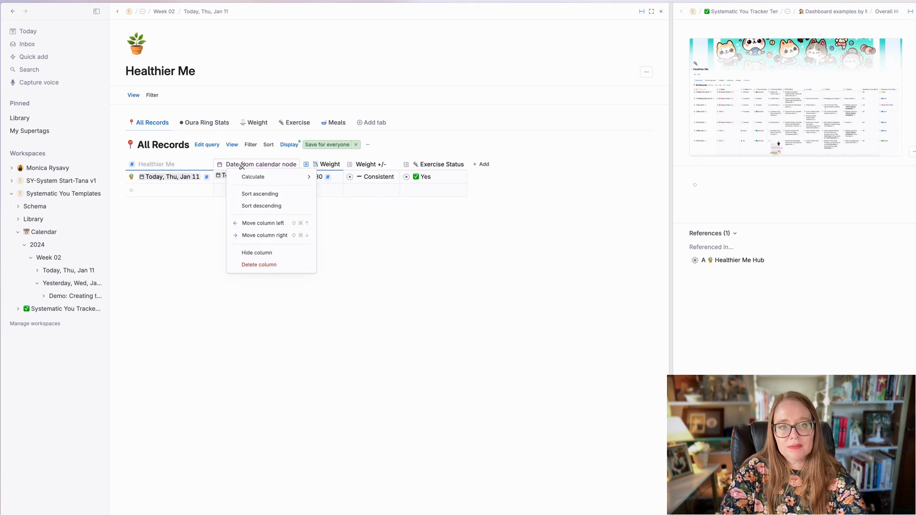
click(258, 251)
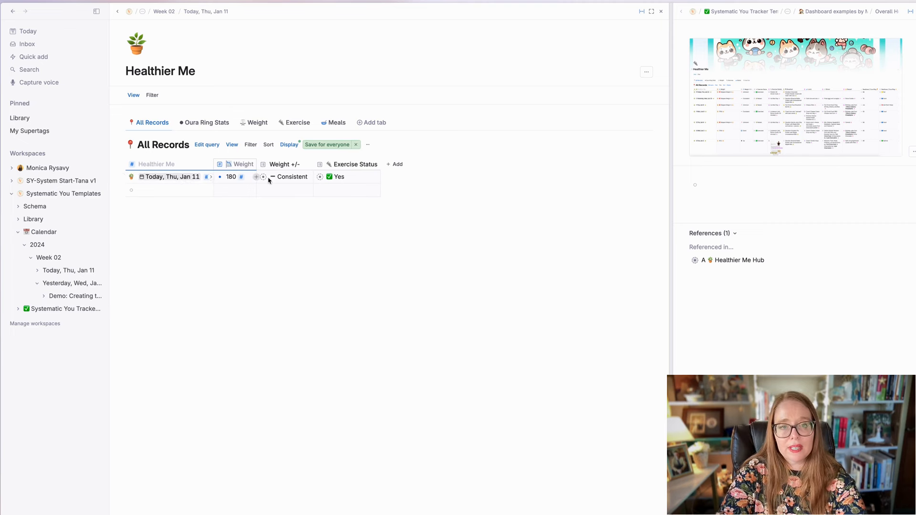
click(236, 165)
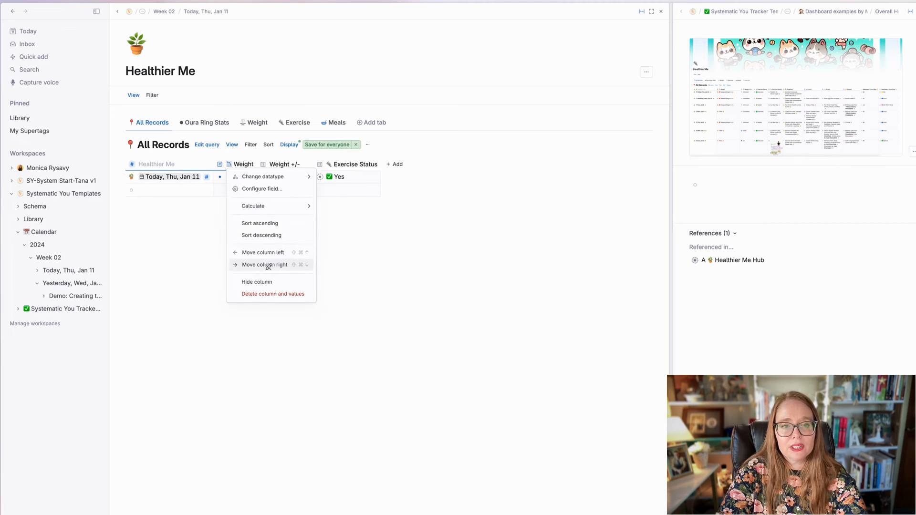
click(273, 280)
click(241, 165)
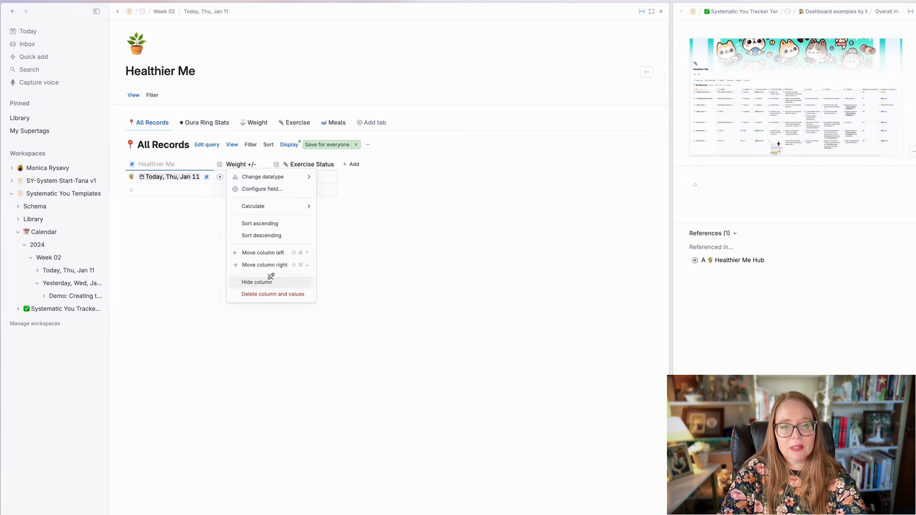
click(255, 282)
click(248, 165)
click(265, 284)
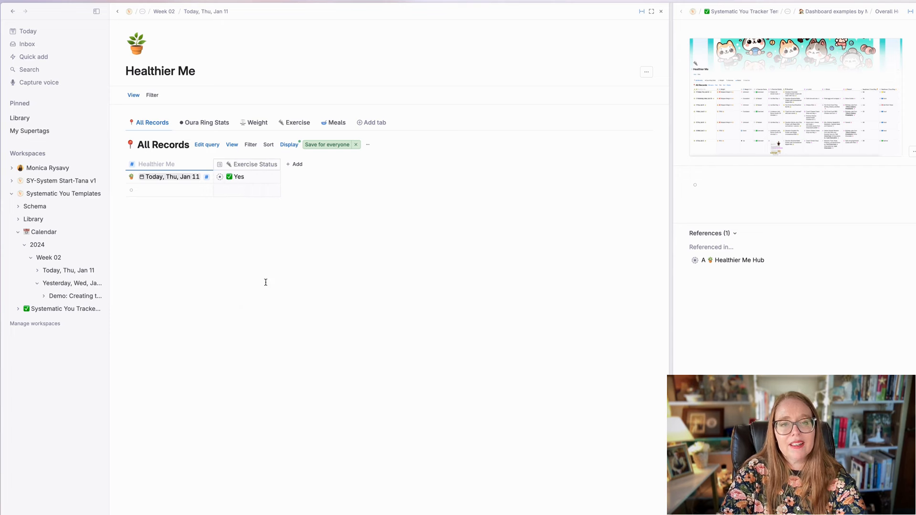
click(289, 146)
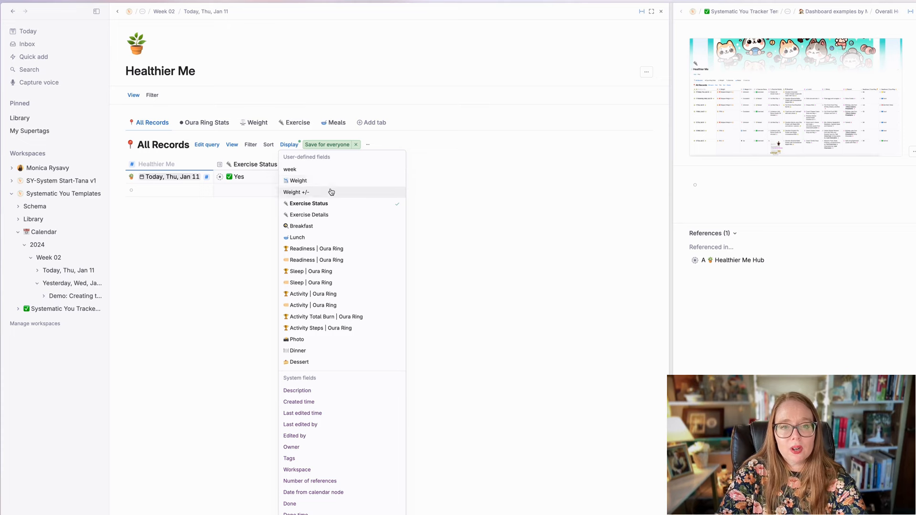
click(317, 204)
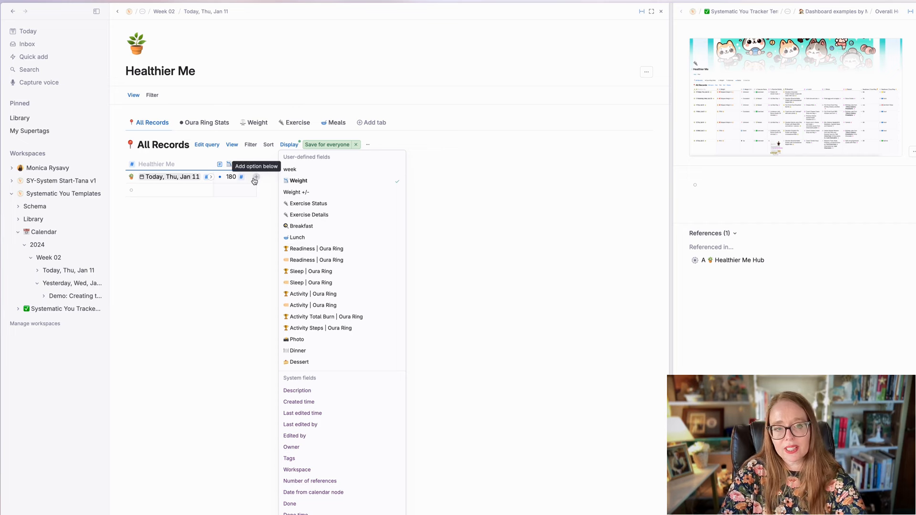
Display the Weight, Weight +/-, Exercise Status, Exercise Details, Breakfast, Lunch, Dinner and Dessert columns in that order.
click(336, 195)
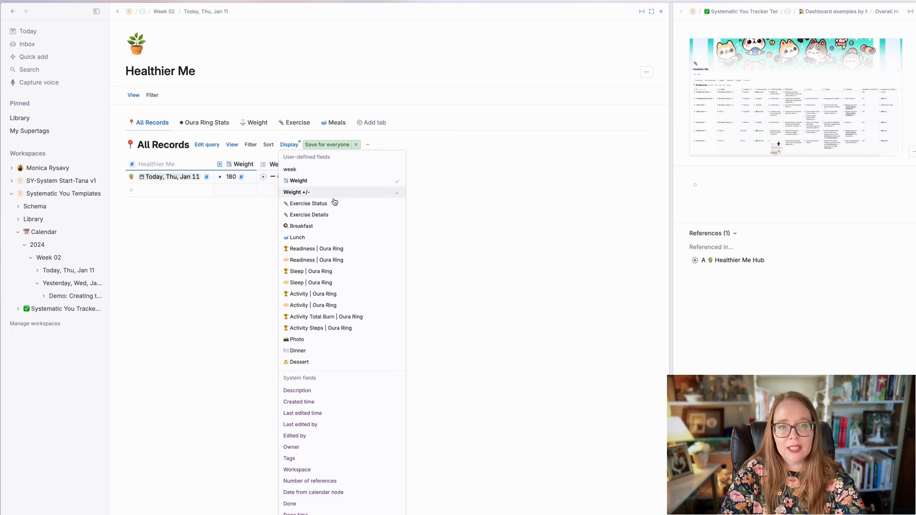
click(319, 205)
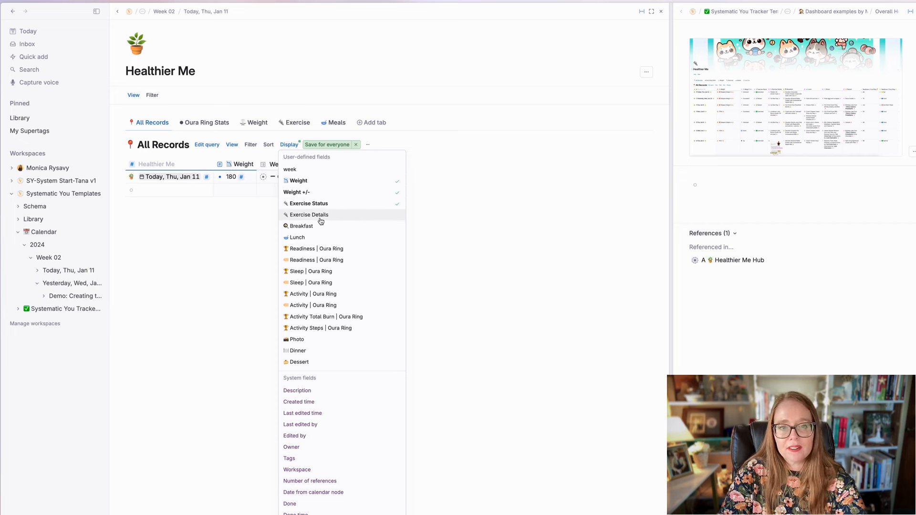
click(318, 216)
click(319, 226)
click(321, 238)
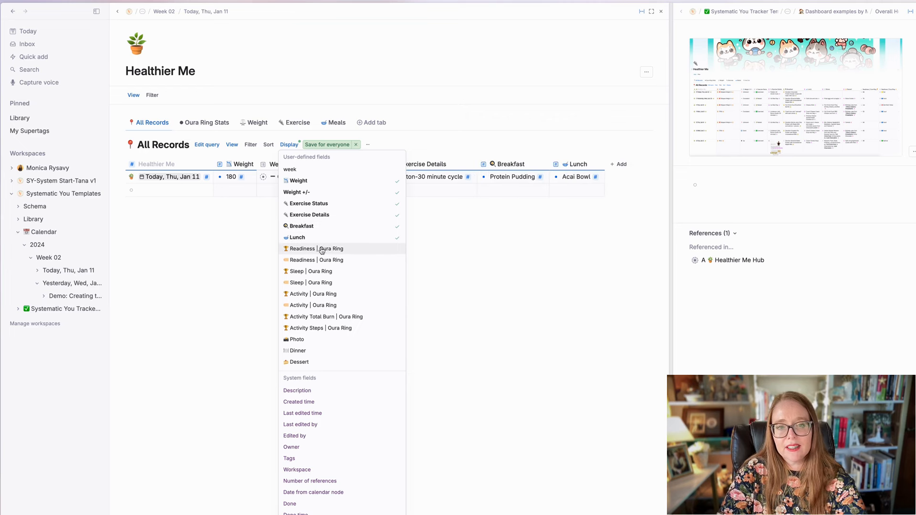
click(312, 353)
click(312, 364)
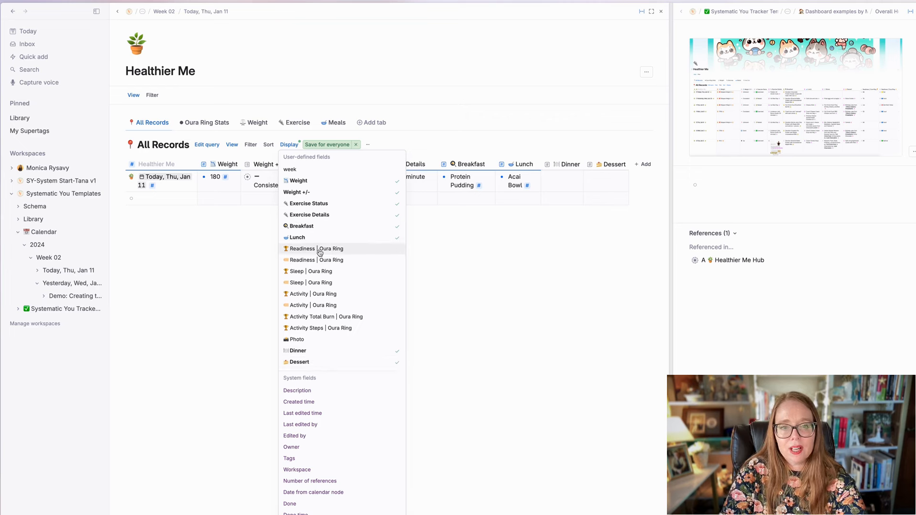
Add all Oura Ring Readiness, Sleep and Activity fields, including Total Burn and Steps, plus Photo, as columns of the All Records table.
click(340, 251)
click(334, 261)
click(318, 272)
click(319, 283)
click(319, 297)
click(318, 306)
click(317, 318)
click(334, 328)
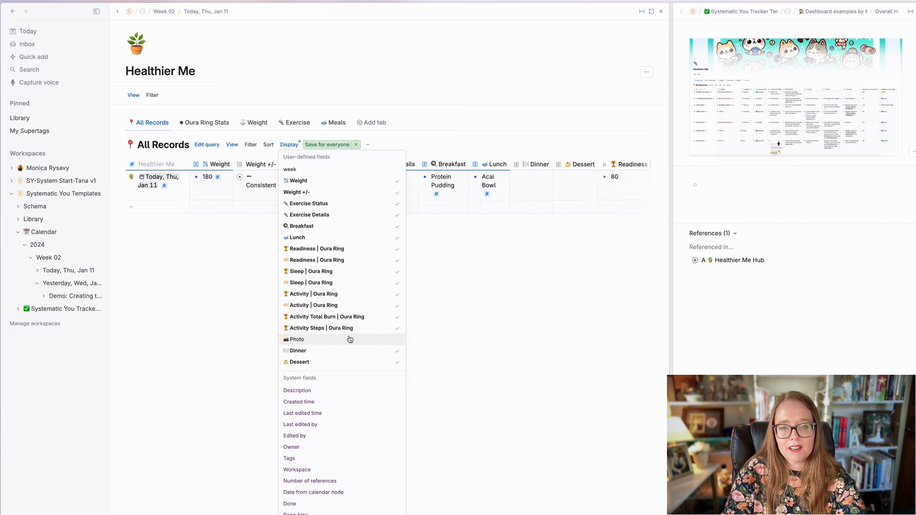
click(350, 340)
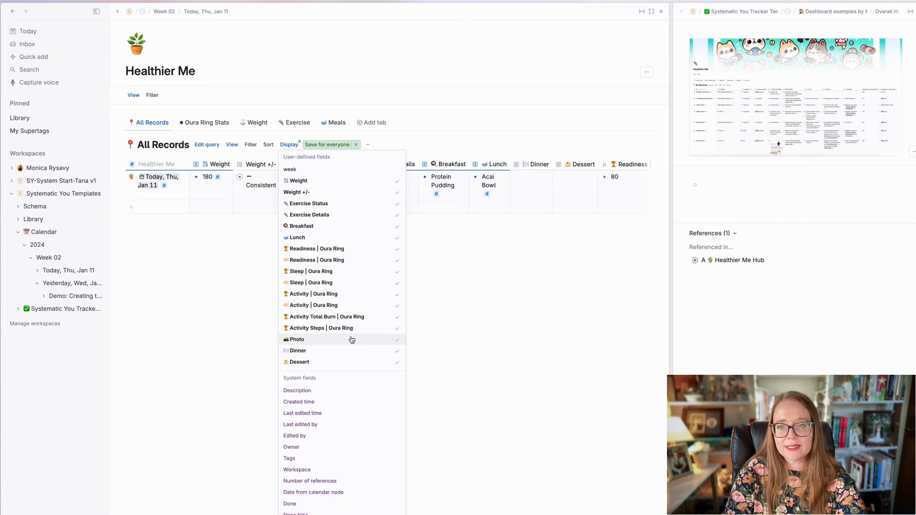
Check the table's columns across its full width and save the updated All Records view for everyone.
click(522, 210)
scroll(527, 189, right, 10)
scroll(529, 186, right, 10)
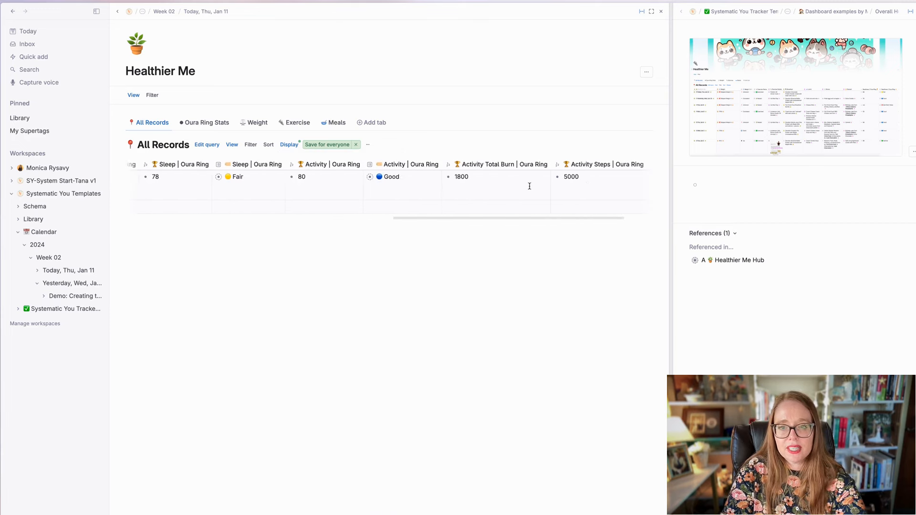
scroll(529, 186, left, 15)
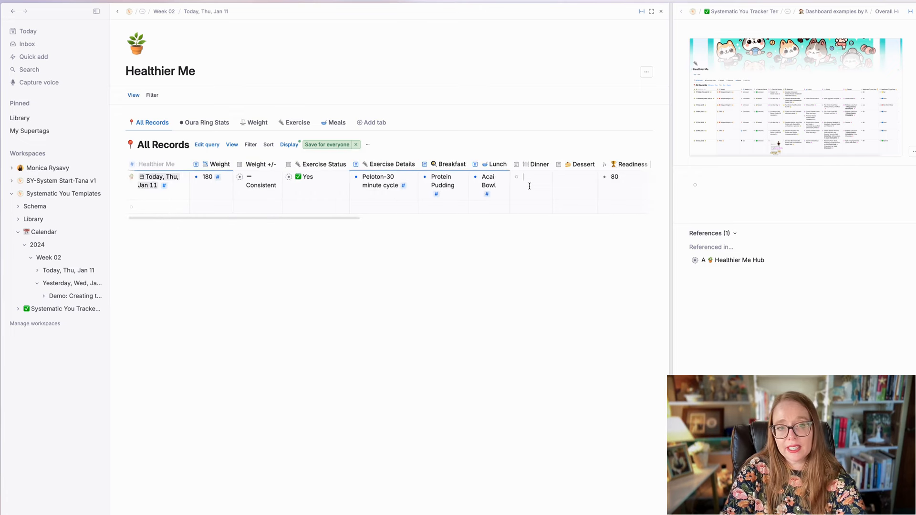
click(327, 144)
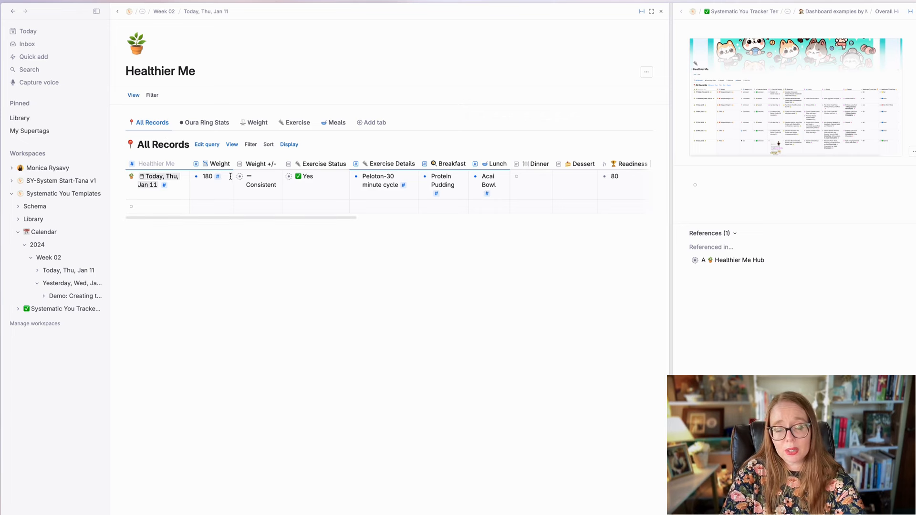
Open the Oura Ring Stats tab and delete its Cards node, leaving only the Table node.
click(207, 123)
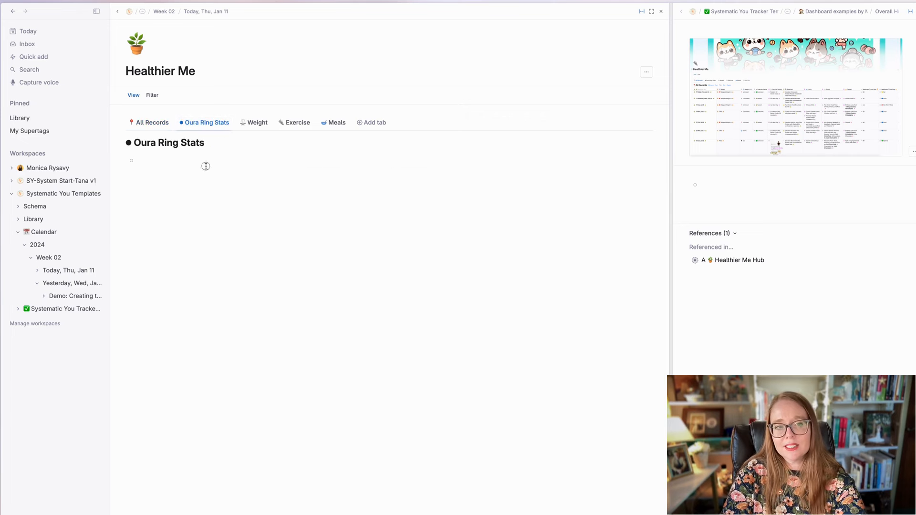
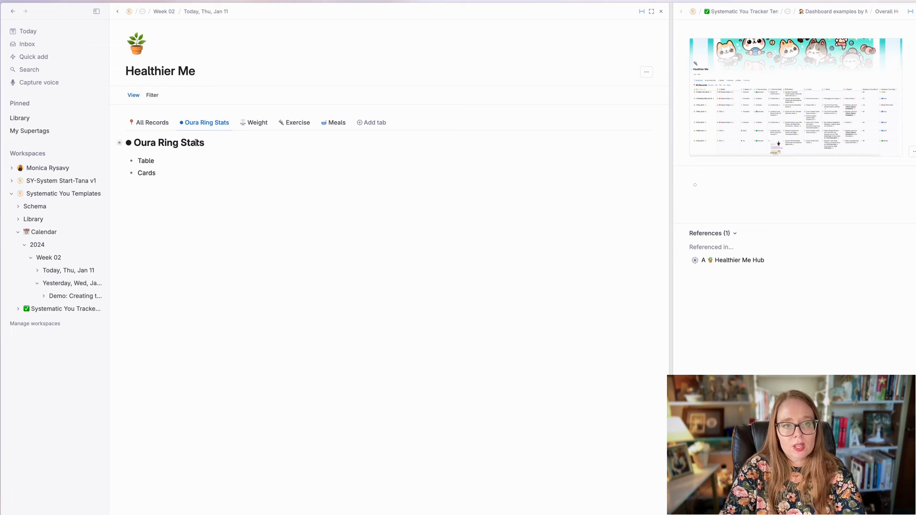
key(shift+End)
key(BackSpace)
key(shift+Home)
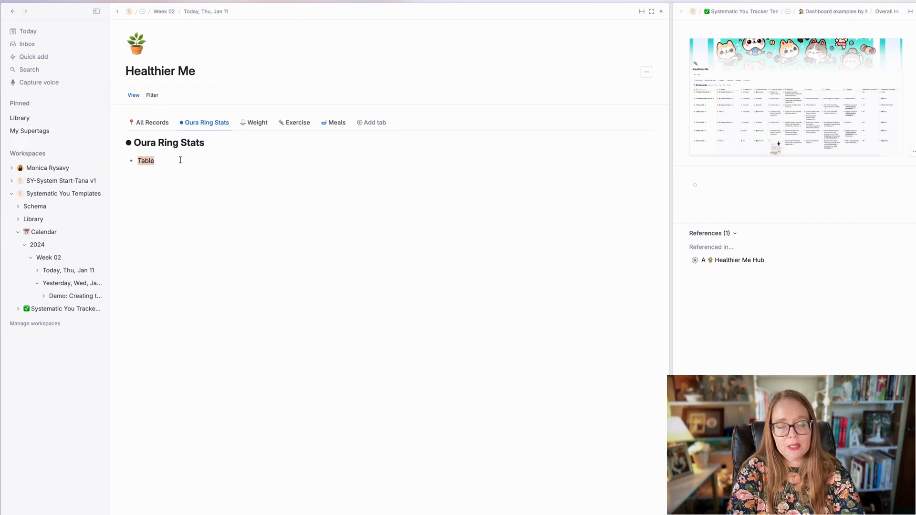
Convert the Table node to a search node that finds everything tagged #Healthier Me.
key(super+k)
text(conv)
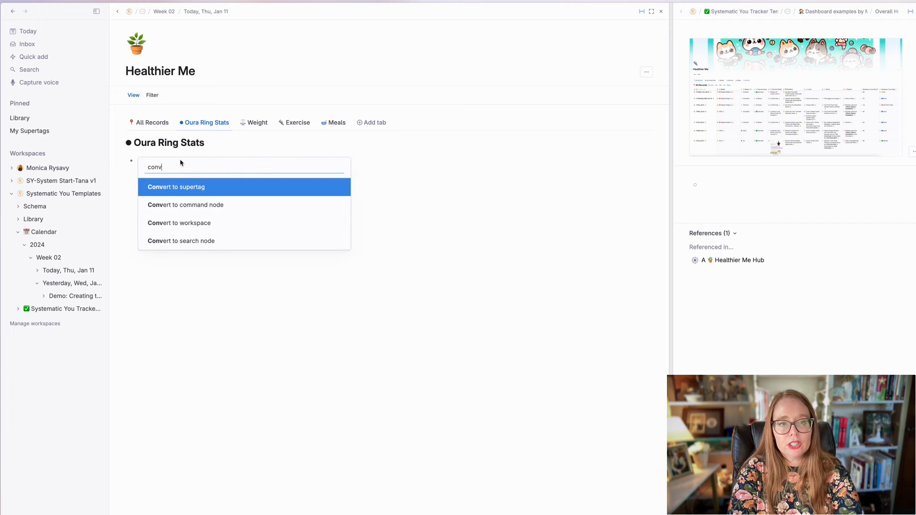
key(Down)
key(Down)
key(Down)
key(Return)
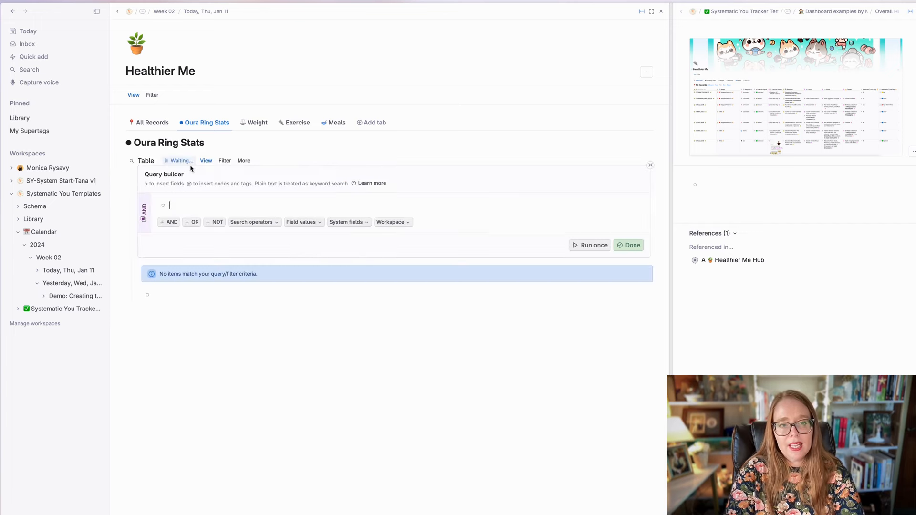
text(#health)
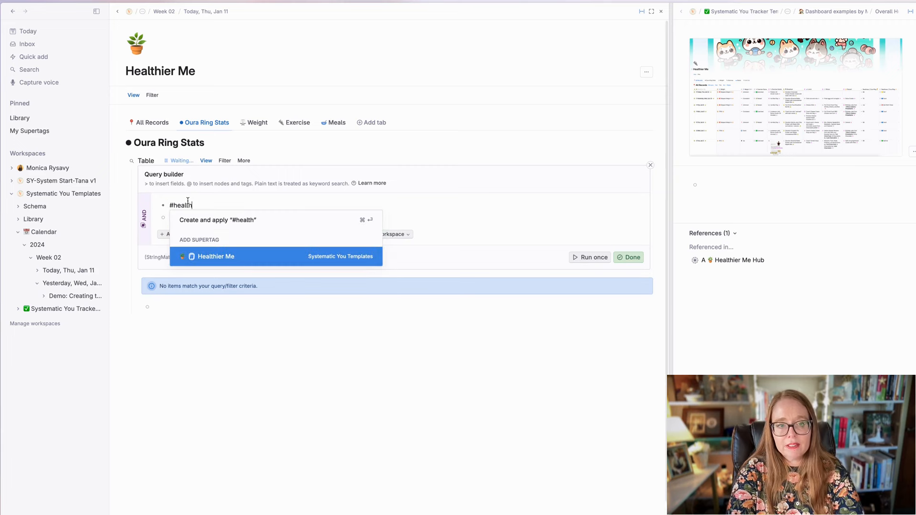
key(Return)
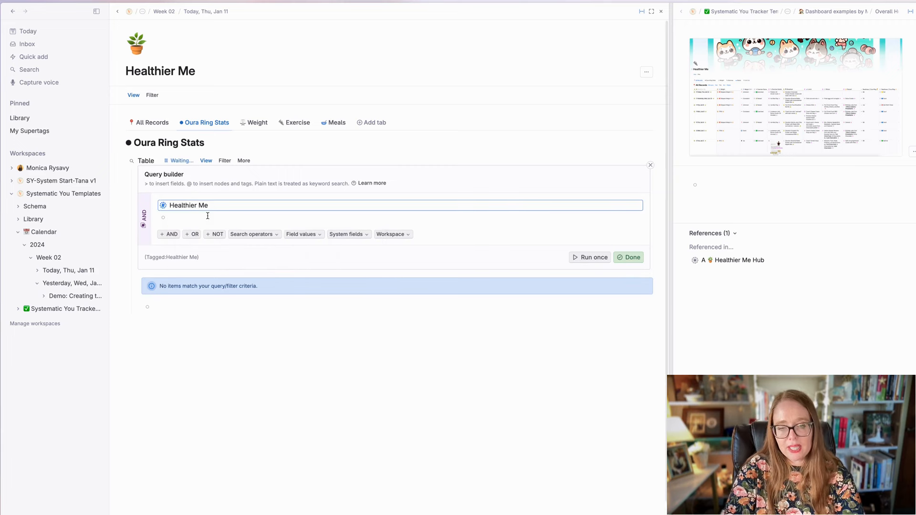
click(631, 256)
Show the search results as a table and hide the week, Weight and Weight +/- columns.
click(201, 160)
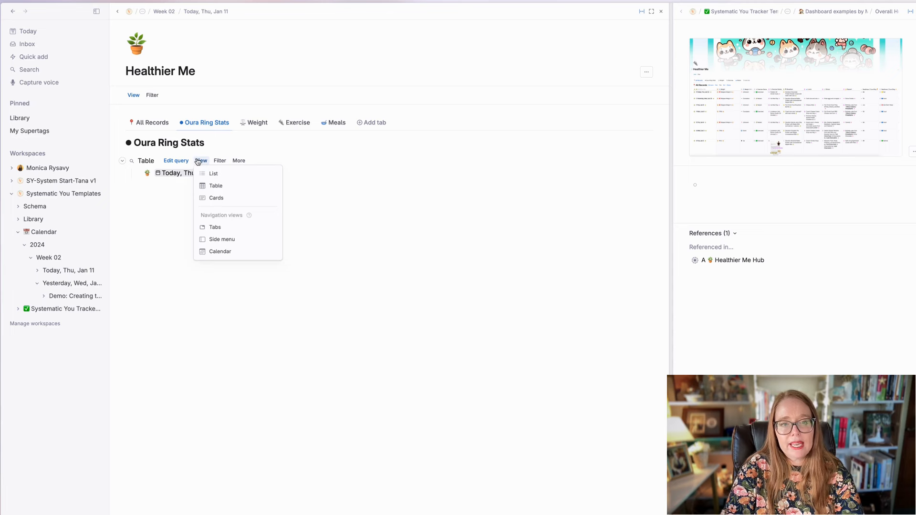
click(238, 189)
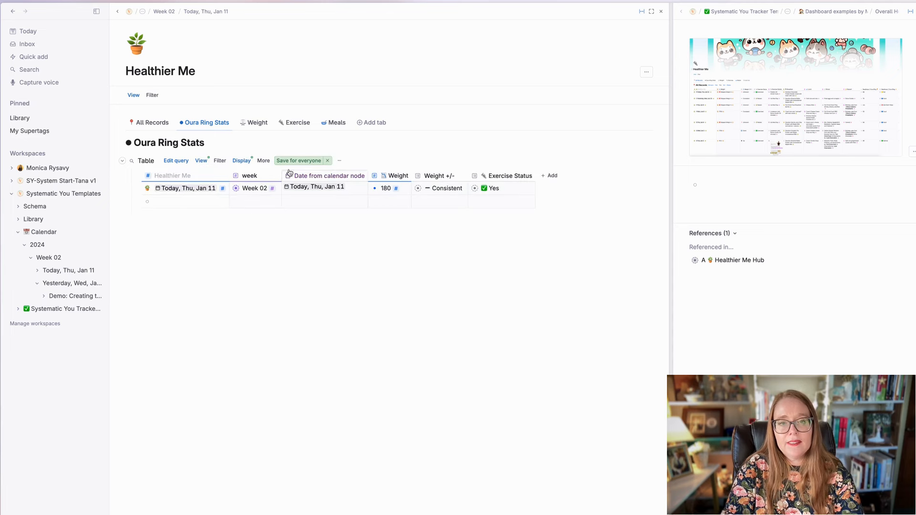
click(244, 162)
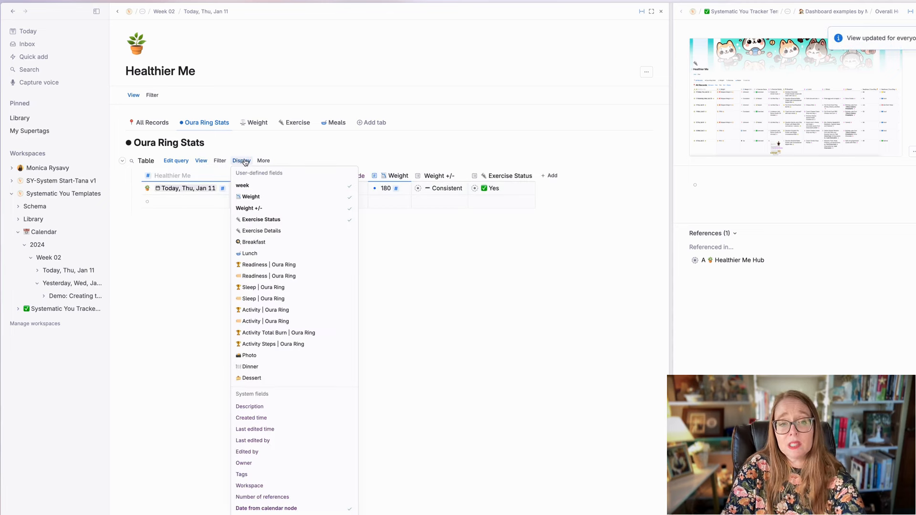
click(297, 186)
click(296, 198)
click(292, 209)
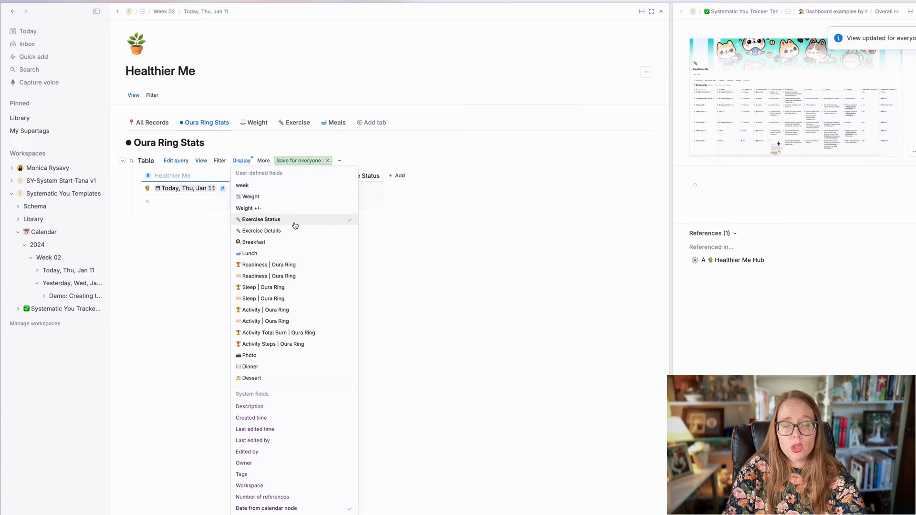
Add all Oura Ring Readiness, Sleep and Activity fields, including Total Burn and Steps, as columns of the table.
click(297, 265)
click(296, 277)
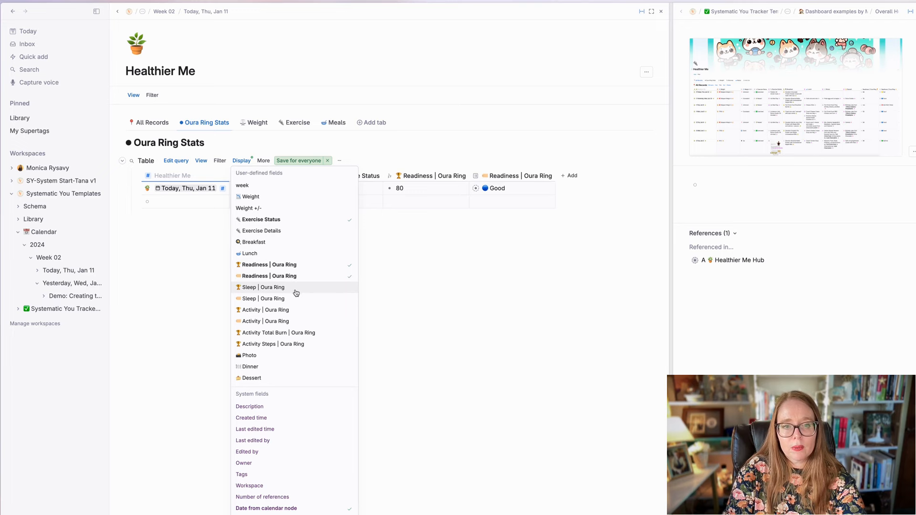
click(294, 287)
click(293, 299)
click(302, 312)
click(306, 323)
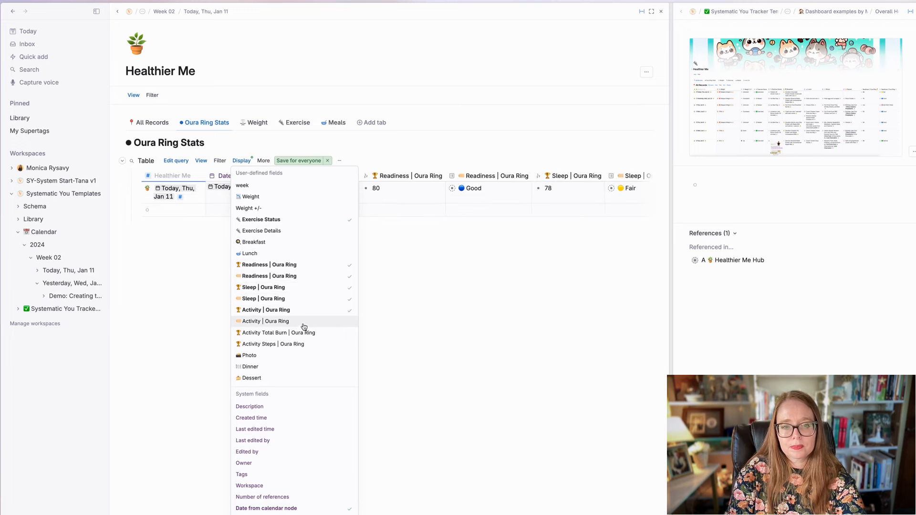
click(329, 336)
click(320, 343)
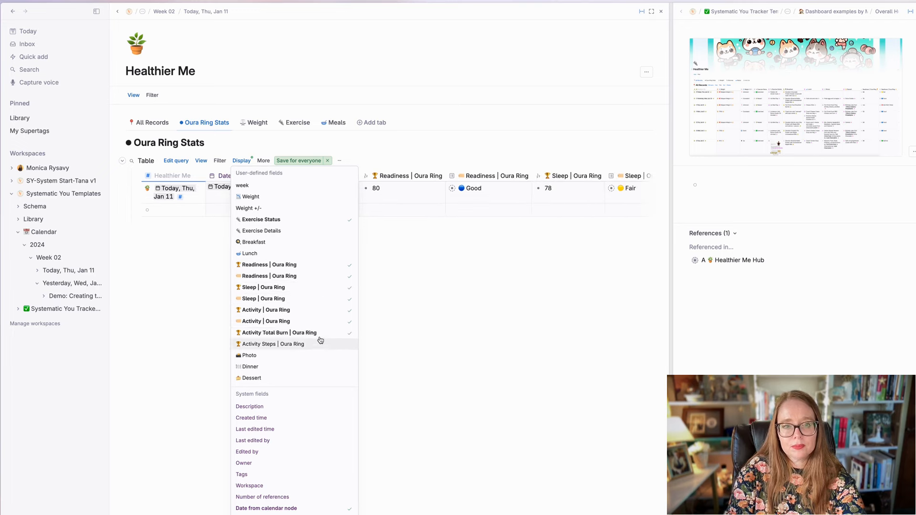
Remove the Exercise Status and Date from calendar node columns from the table, saving the view for everyone.
click(306, 223)
click(352, 196)
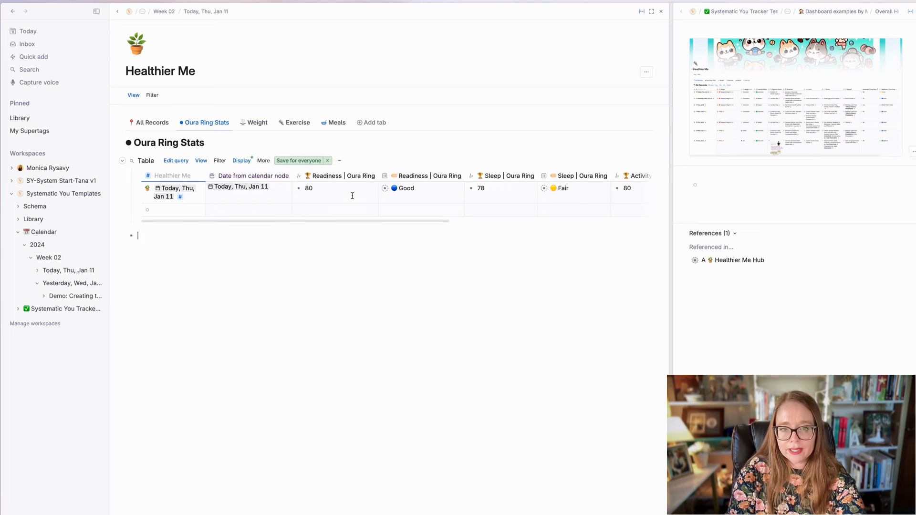
click(306, 162)
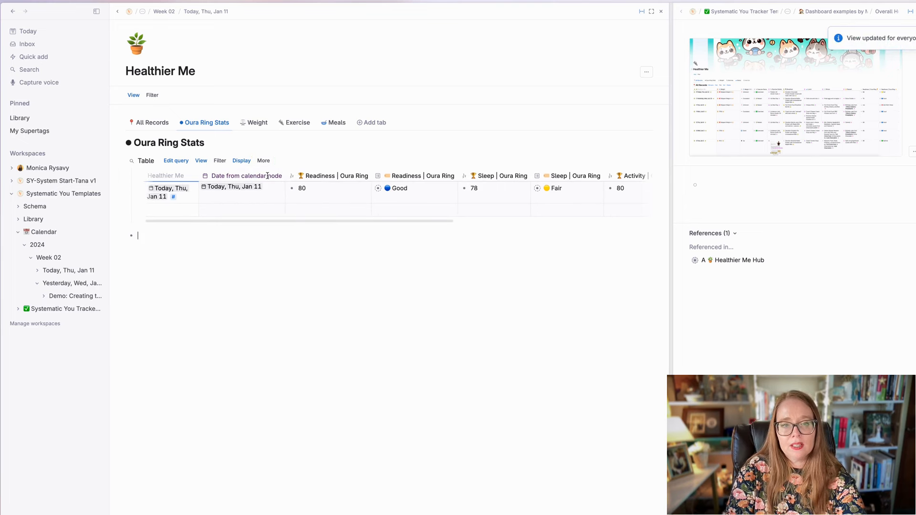
click(249, 176)
click(257, 263)
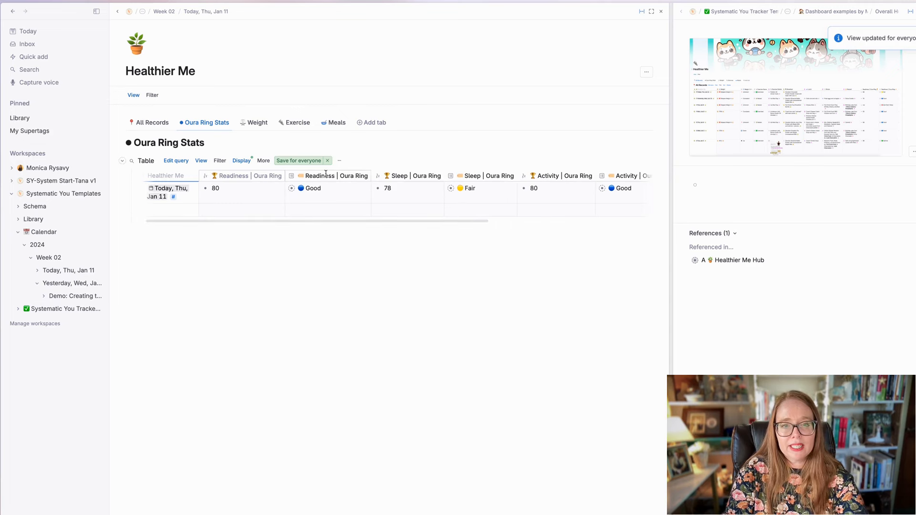
Widen the Healthier Me column so the record name fits on one line and save the view for everyone.
scroll(343, 194, right, 5)
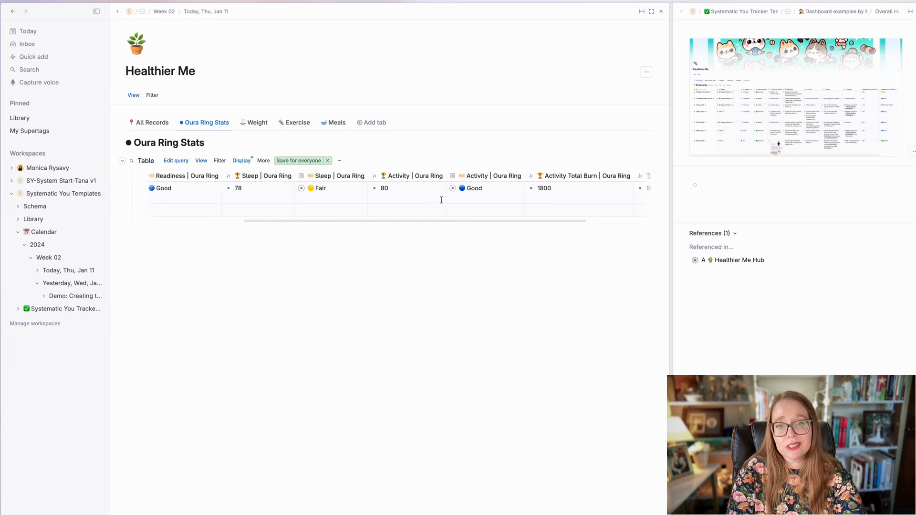
scroll(337, 190, left, 2)
scroll(337, 190, left, 3)
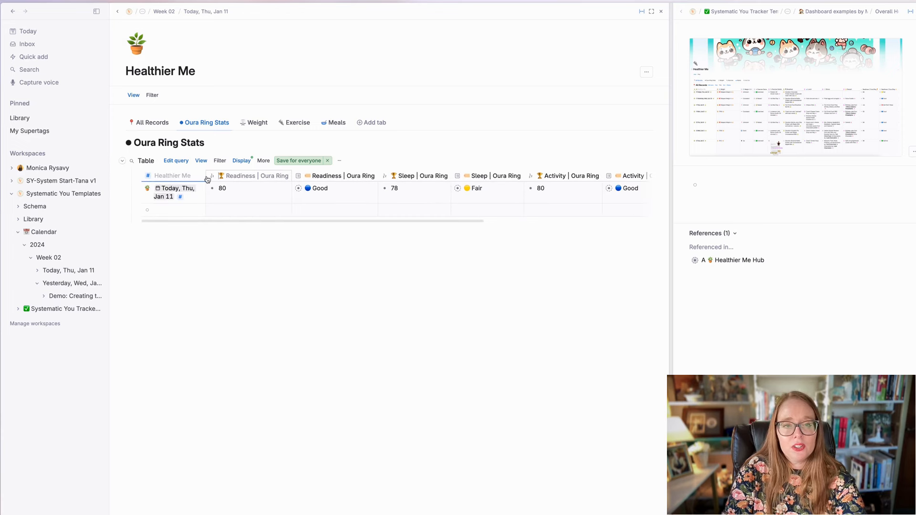
mouse_move(206, 175)
mouse_down()
mouse_move(260, 174)
mouse_move(187, 174)
mouse_move(243, 175)
mouse_up()
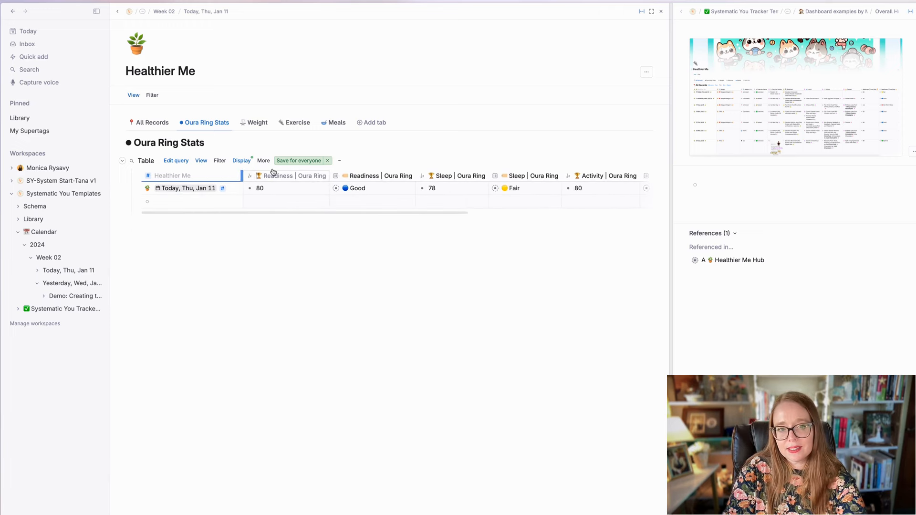
click(292, 160)
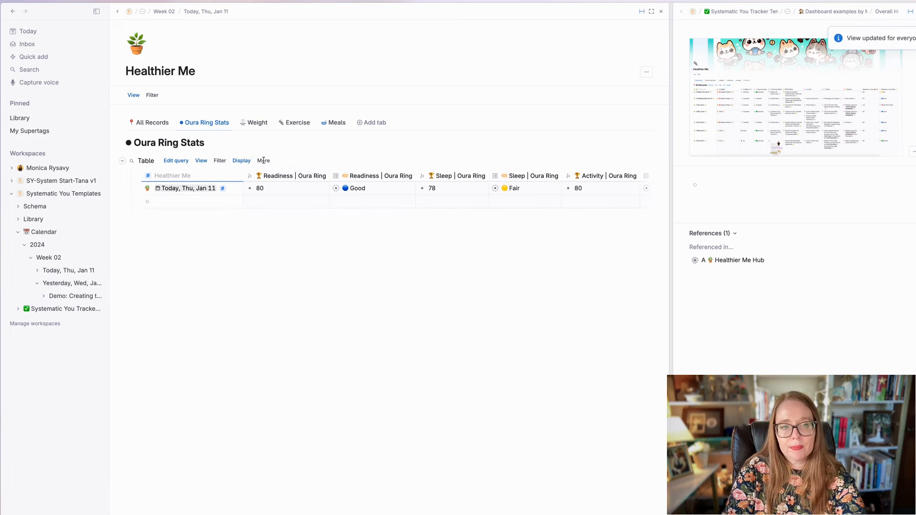
Duplicate the Table search node, collapse the original and rename the copy Cards.
right_click(146, 162)
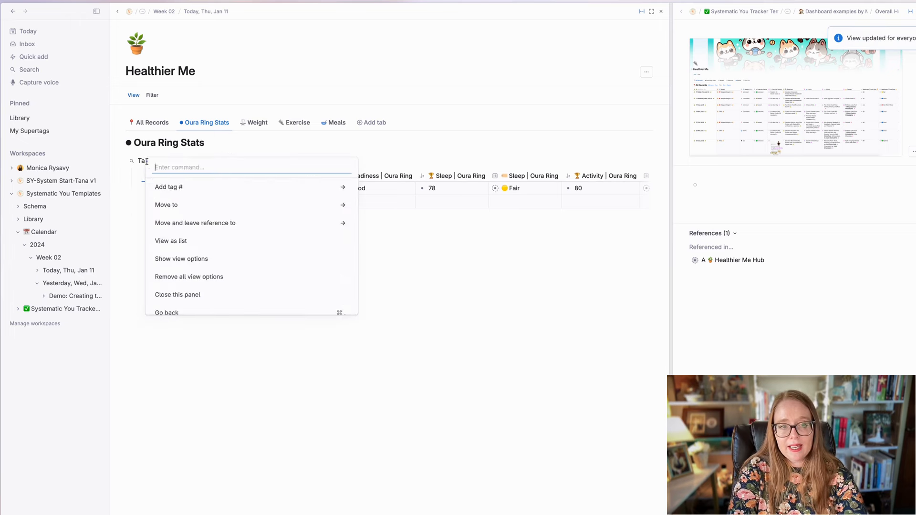
text(du)
key(Return)
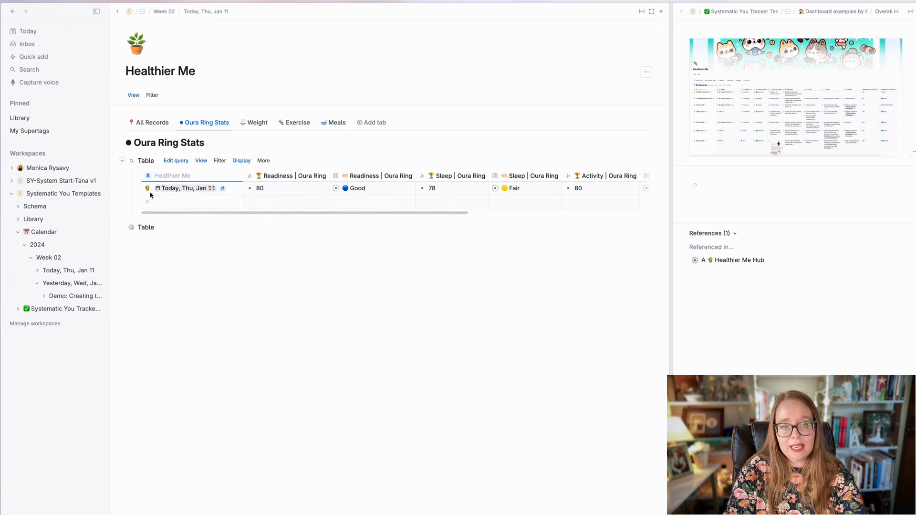
click(122, 161)
double_click(146, 173)
text(Cards)
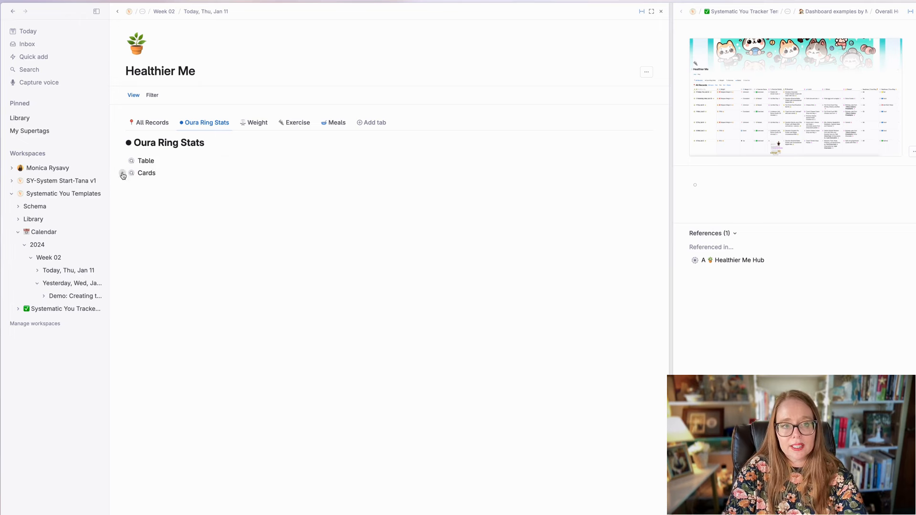
Expand the Cards search node, display its results as cards and save the view for everyone.
click(123, 174)
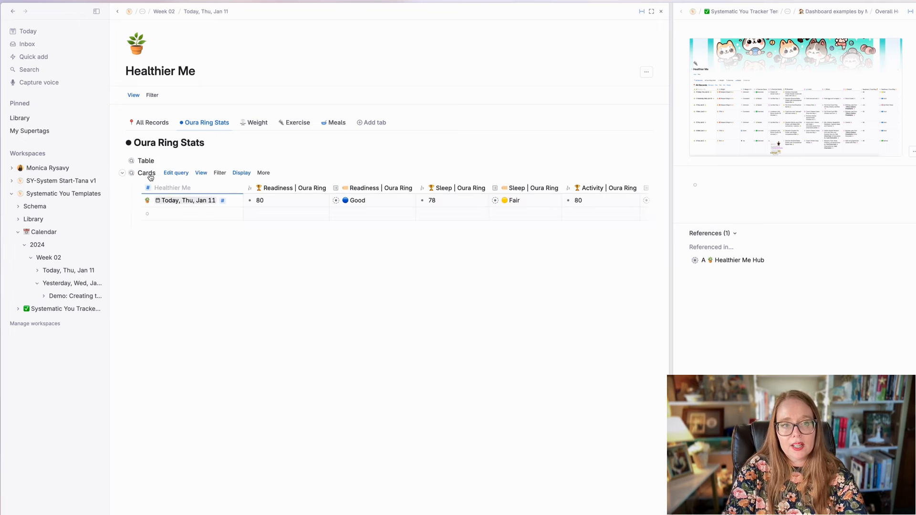
key(super+k)
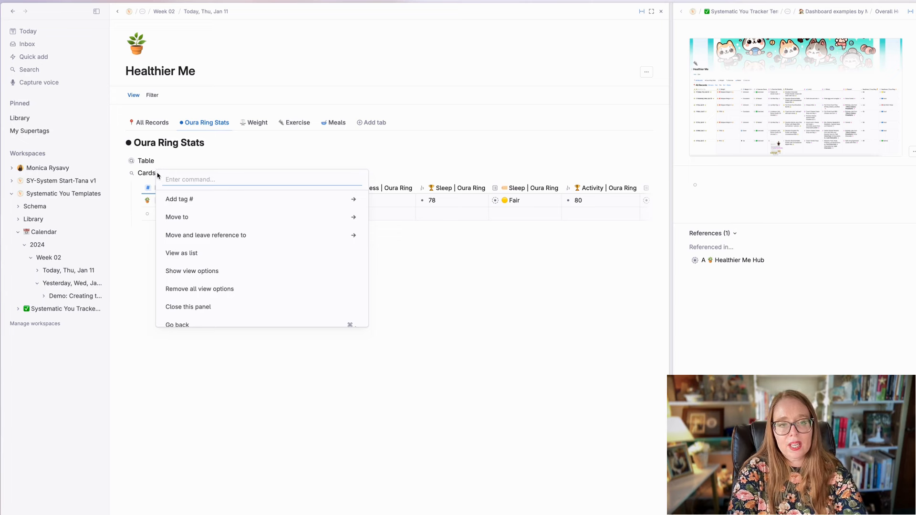
text(view)
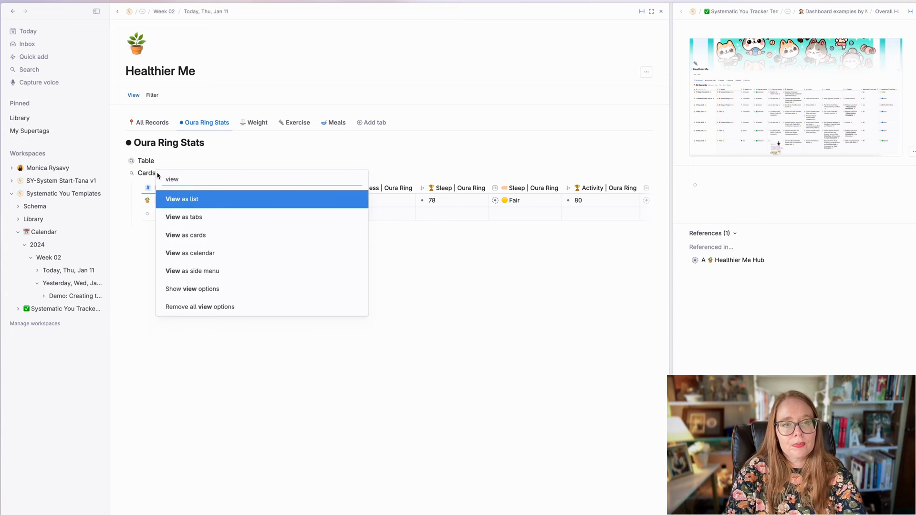
click(225, 237)
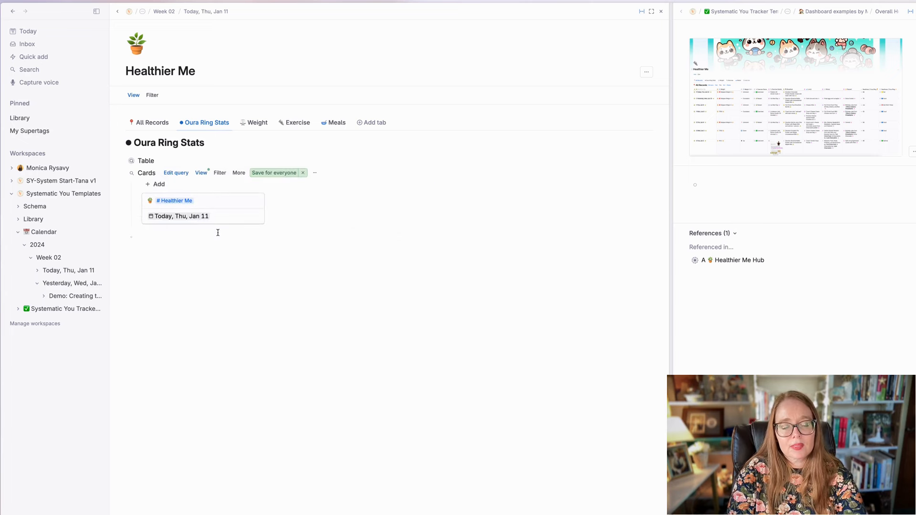
click(276, 173)
Group the cards by Date from calendar node.
click(239, 173)
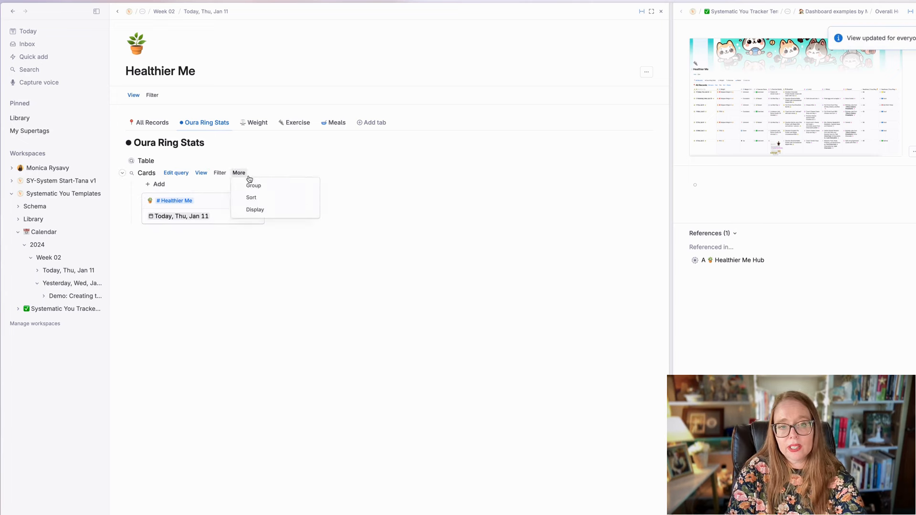
click(267, 186)
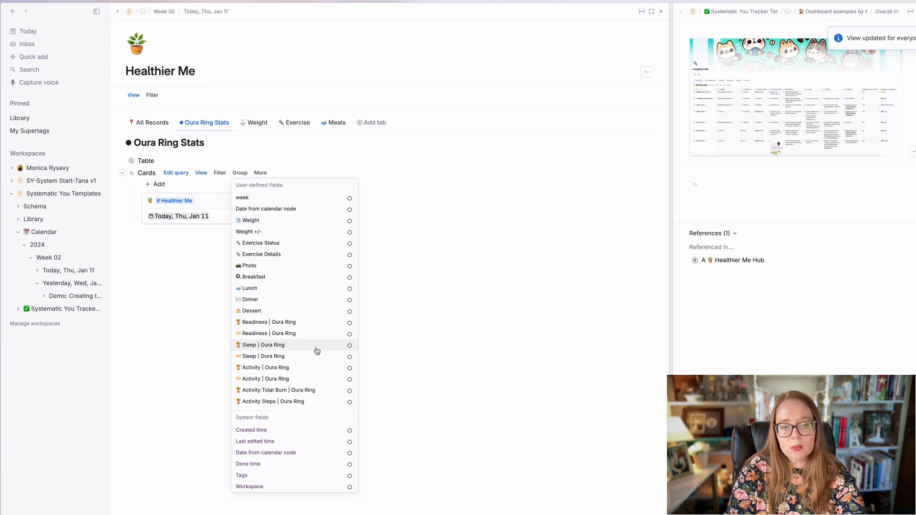
click(313, 455)
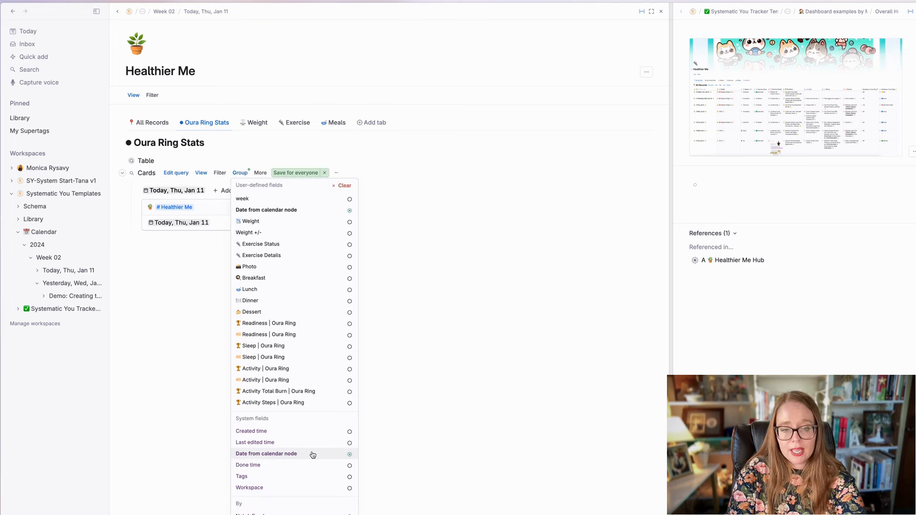
Try grouping the cards by week and expand and collapse the Healthier Me card.
click(299, 514)
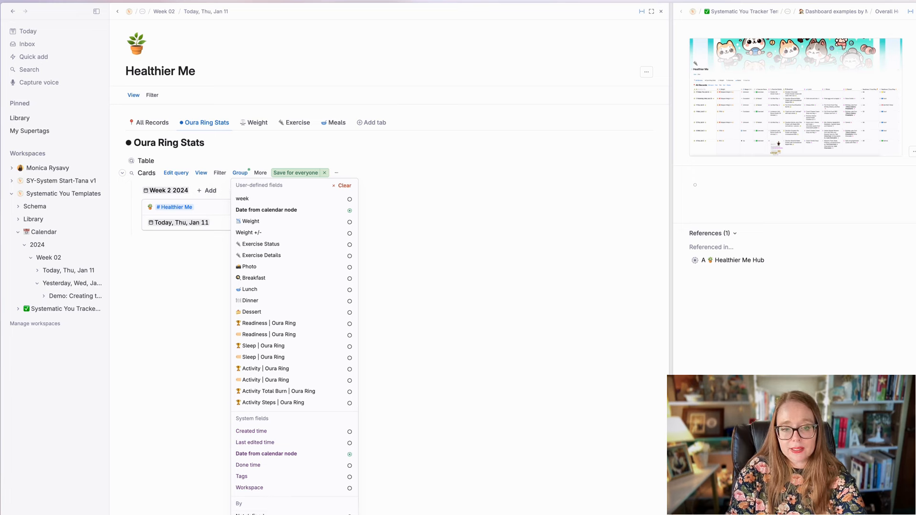
click(185, 246)
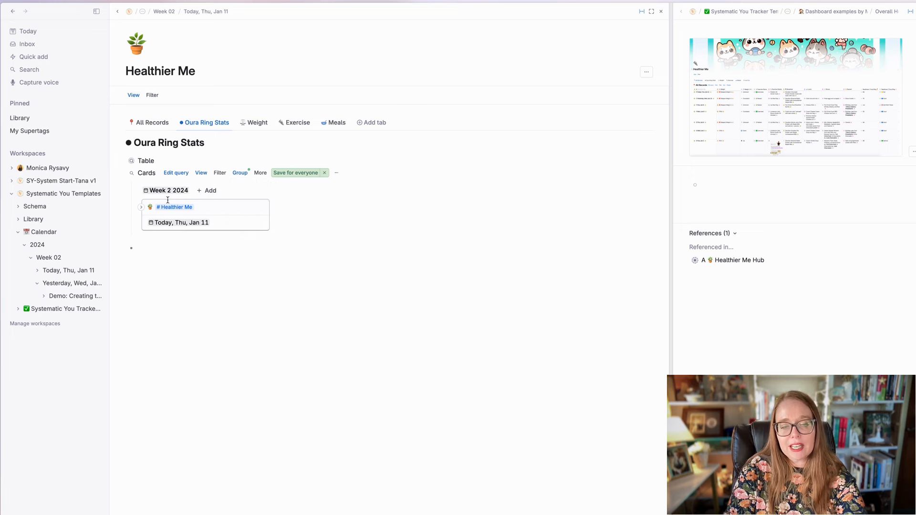
click(141, 209)
click(141, 209)
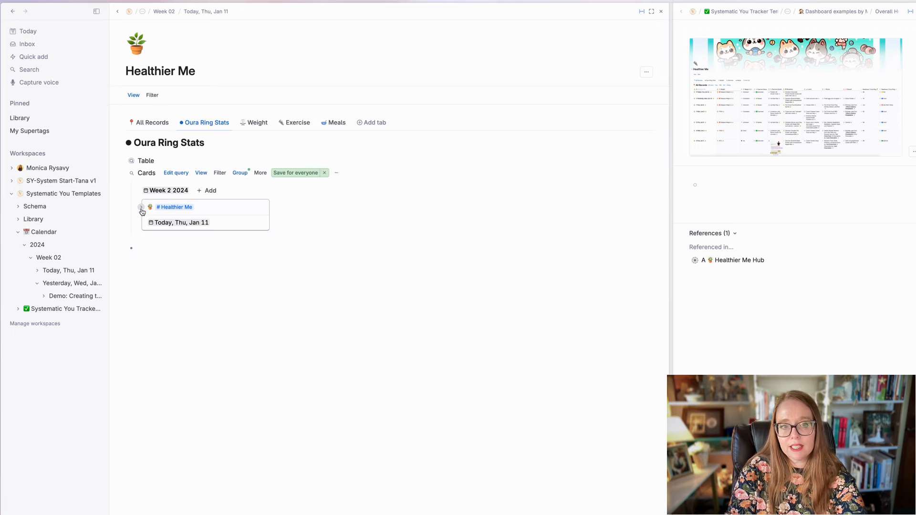
Set the calendar date grouping of the cards to day.
click(240, 173)
click(265, 514)
click(182, 281)
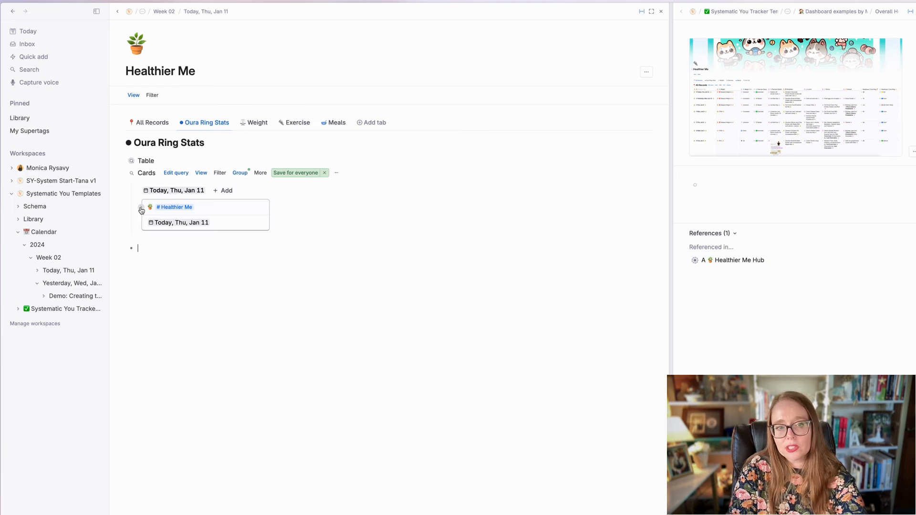
Display the Weight and Exercise Details fields on the Oura Ring Stats cards.
click(141, 209)
click(141, 208)
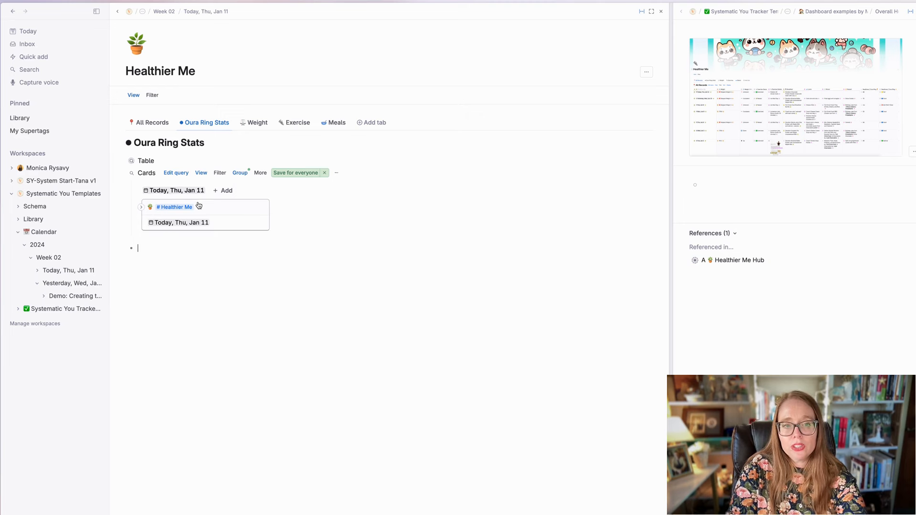
click(258, 172)
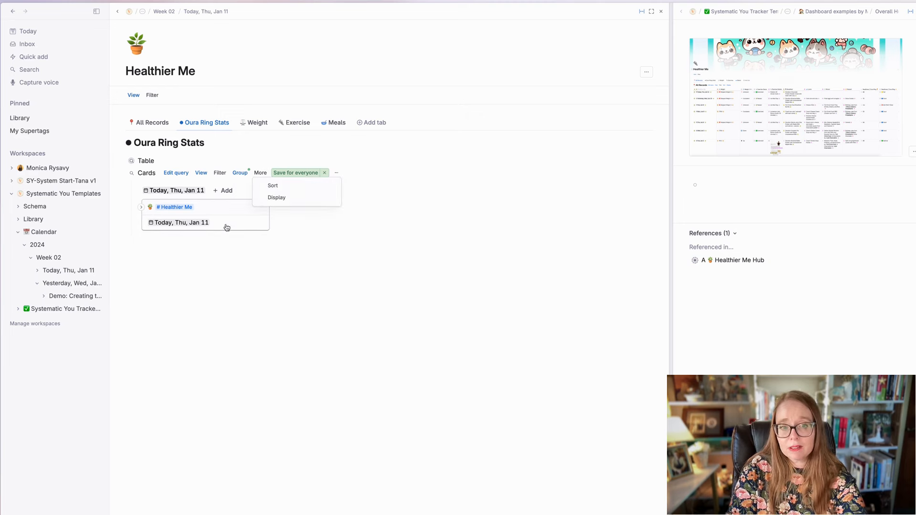
click(276, 197)
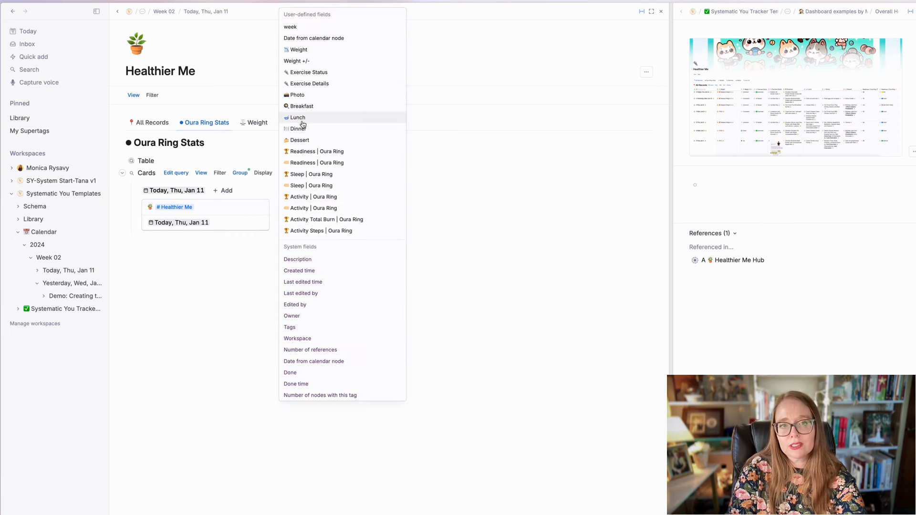
click(309, 52)
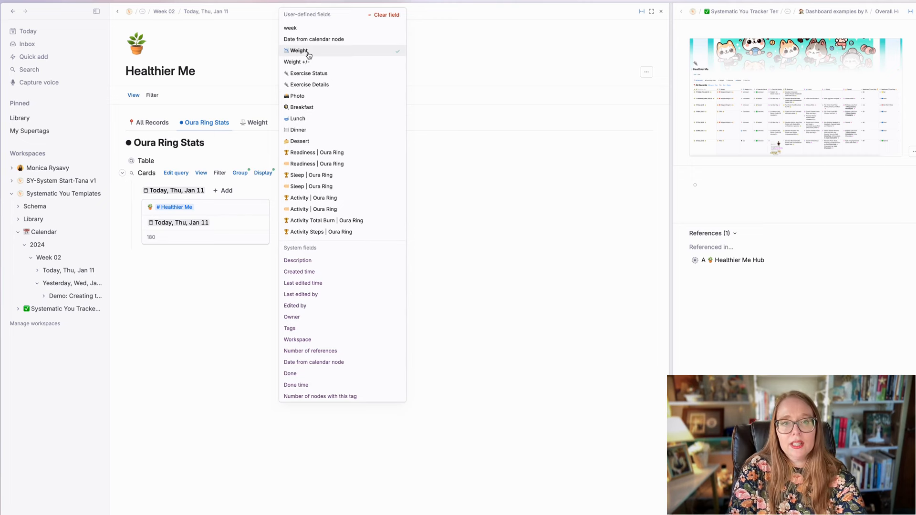
click(314, 85)
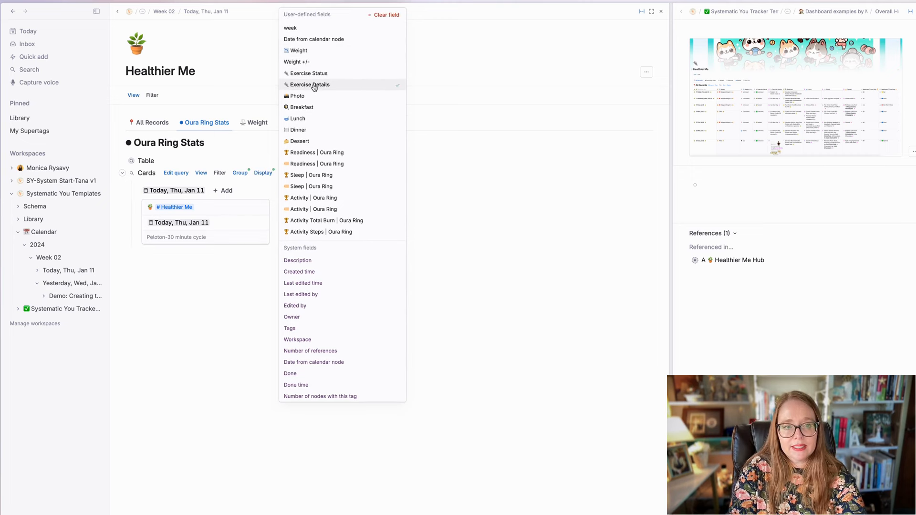
click(313, 51)
Try displaying the trophy-marked Readiness, Sleep and Activity Oura Ring score fields on the cards, then remove them.
click(332, 152)
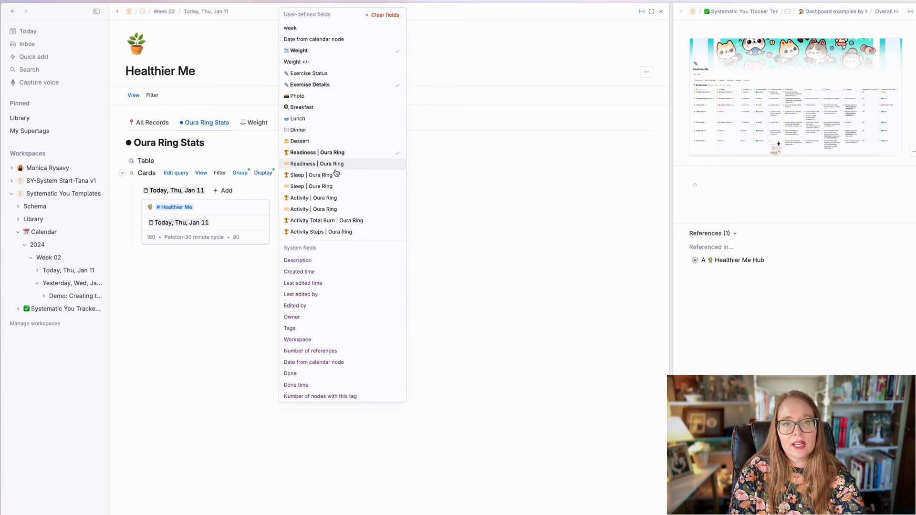
click(336, 180)
click(334, 198)
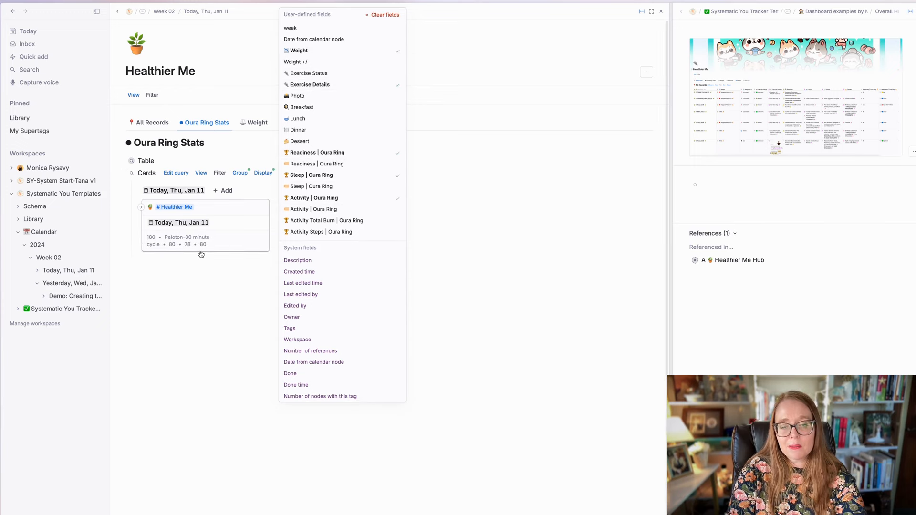
click(324, 153)
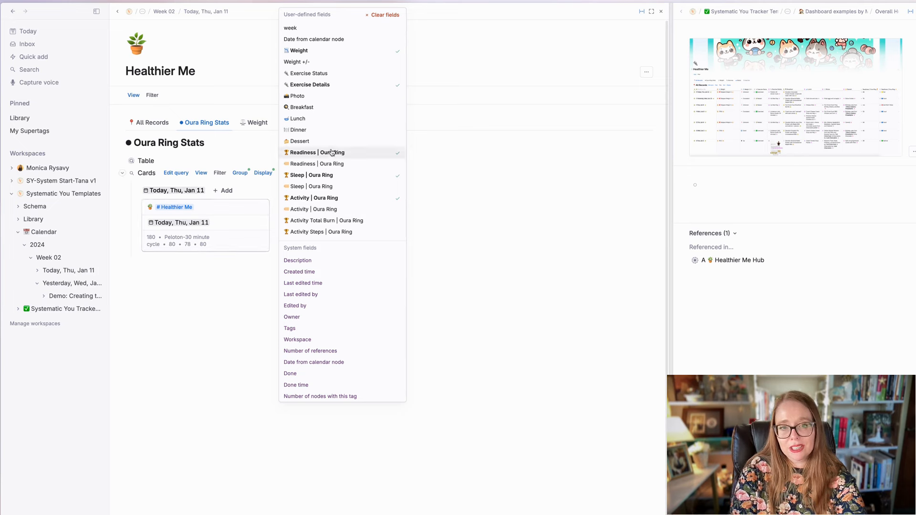
click(323, 175)
click(323, 198)
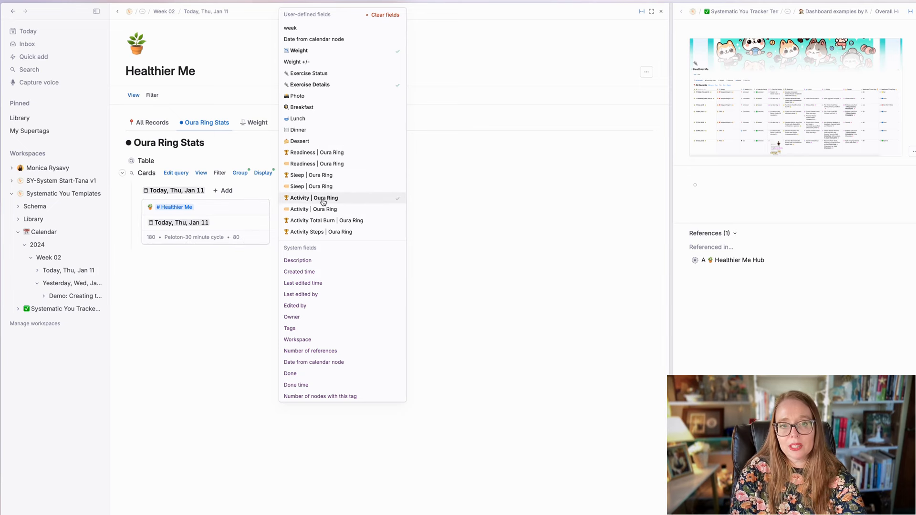
Display the Sleep | Oura Ring rating field on the cards and collapse the Cards search node.
click(295, 187)
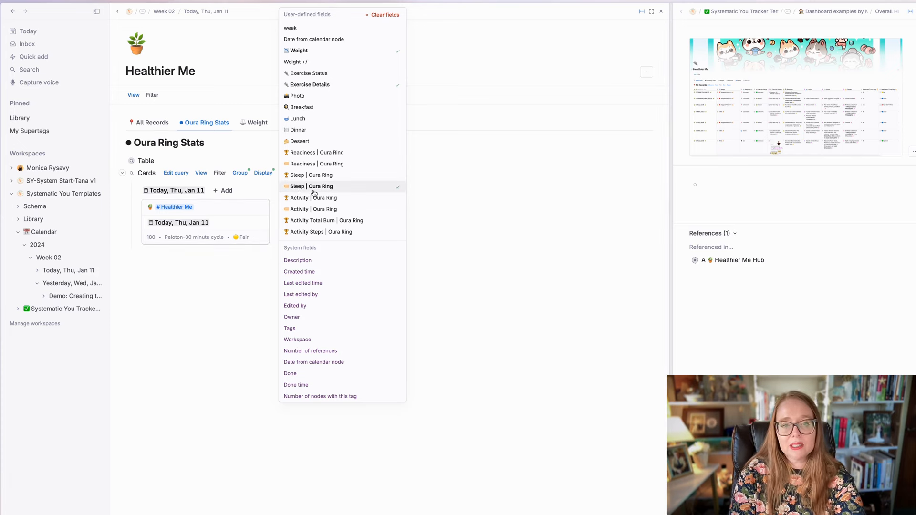
click(462, 219)
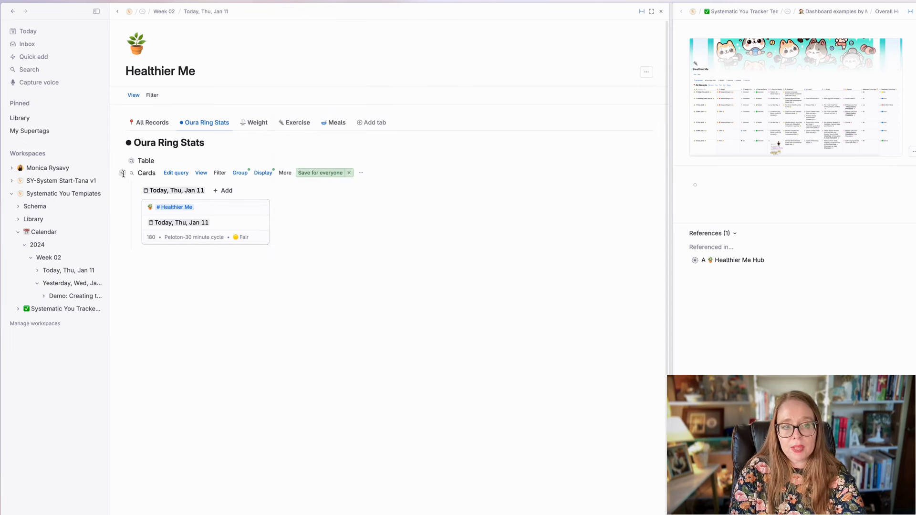
click(123, 174)
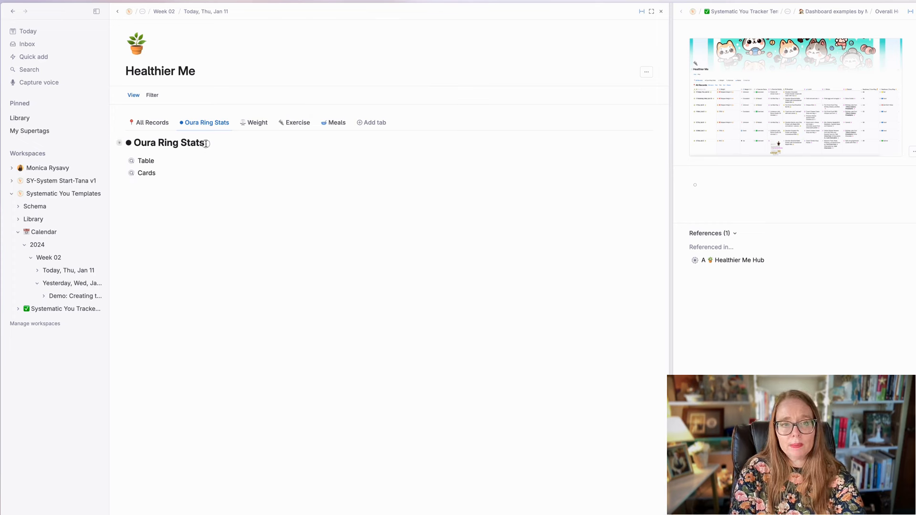
Show the view options of the Oura Ring Stats node and display its searches as tabs.
key(super+k)
text(show)
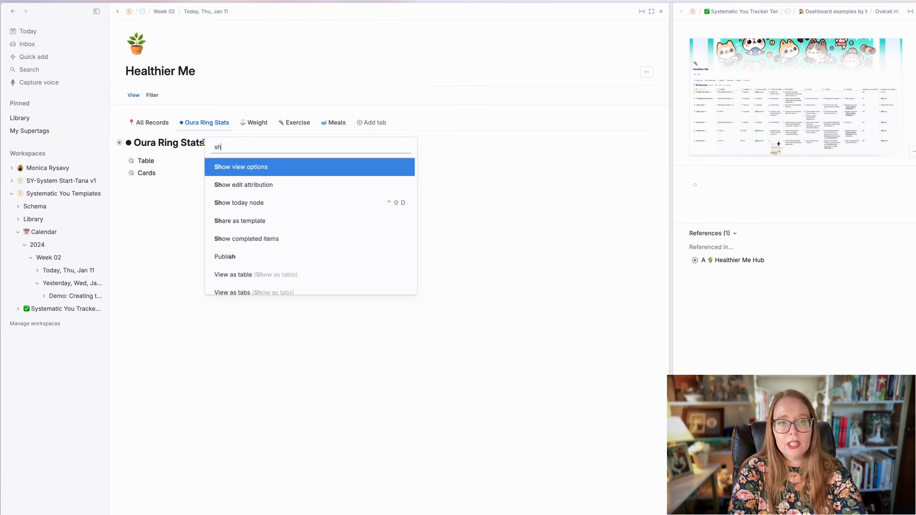
key(Return)
click(216, 145)
click(240, 211)
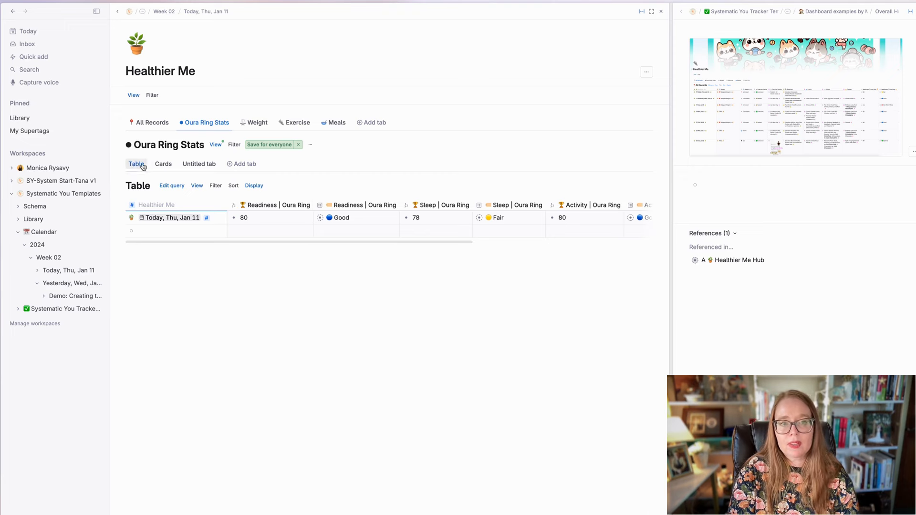
Open the nested Cards tab, save the Oura Ring Stats and Cards views for everyone, and revisit All Records.
click(163, 164)
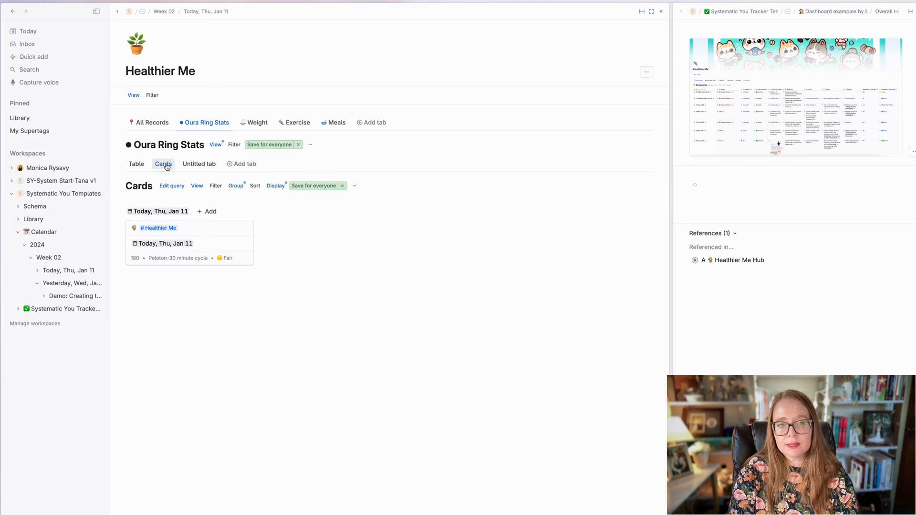
click(269, 144)
click(317, 186)
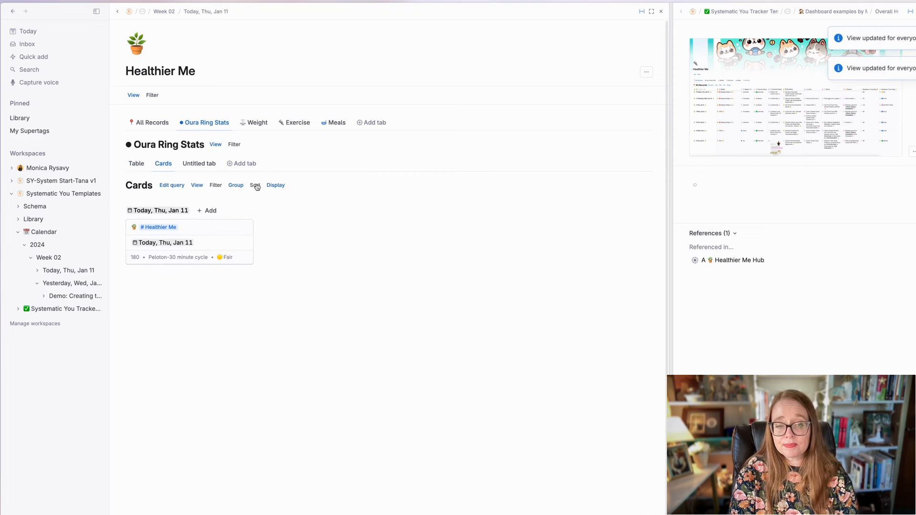
click(162, 124)
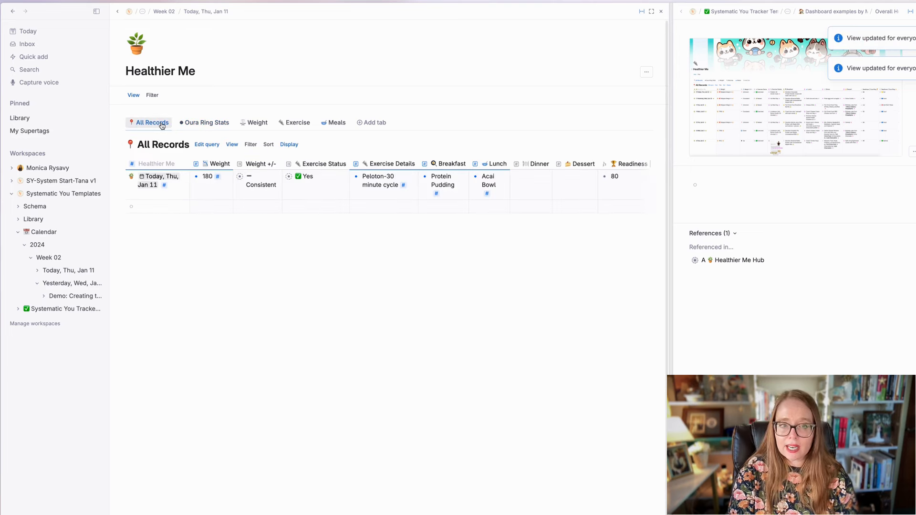
click(211, 124)
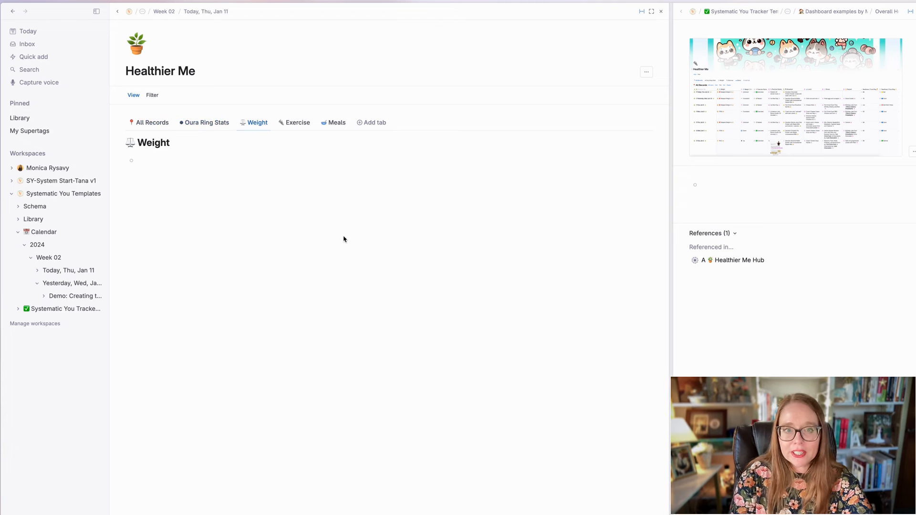
Add a node named Table under the Weight tab and convert it to a search node.
click(367, 482)
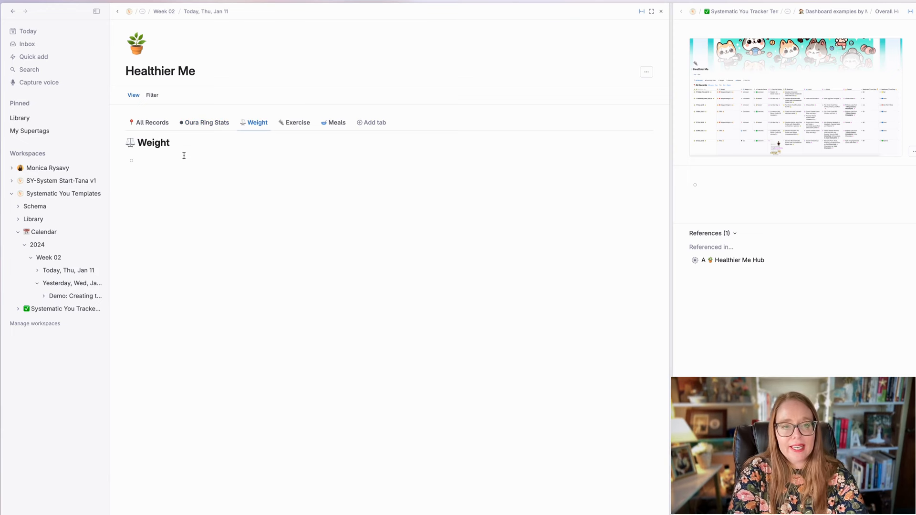
text(Table)
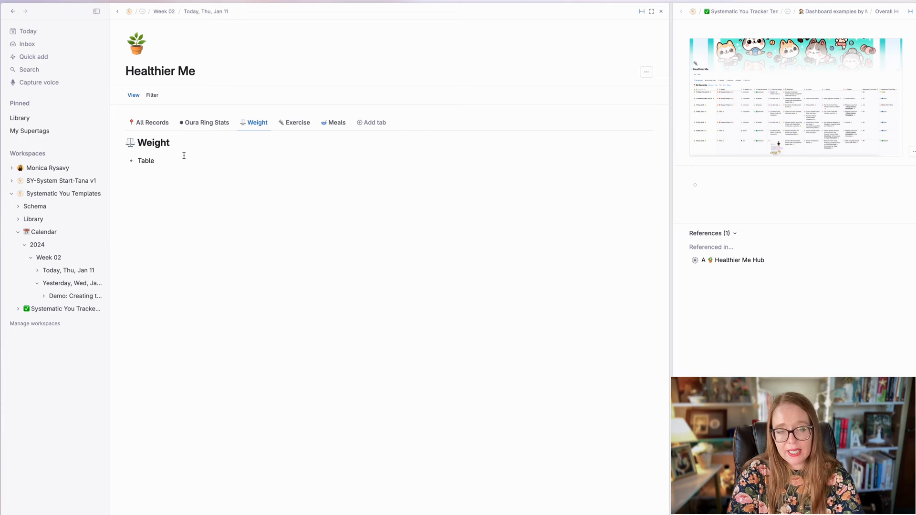
key(super+k)
text(cover)
key(Down)
key(Down)
key(Down)
key(Return)
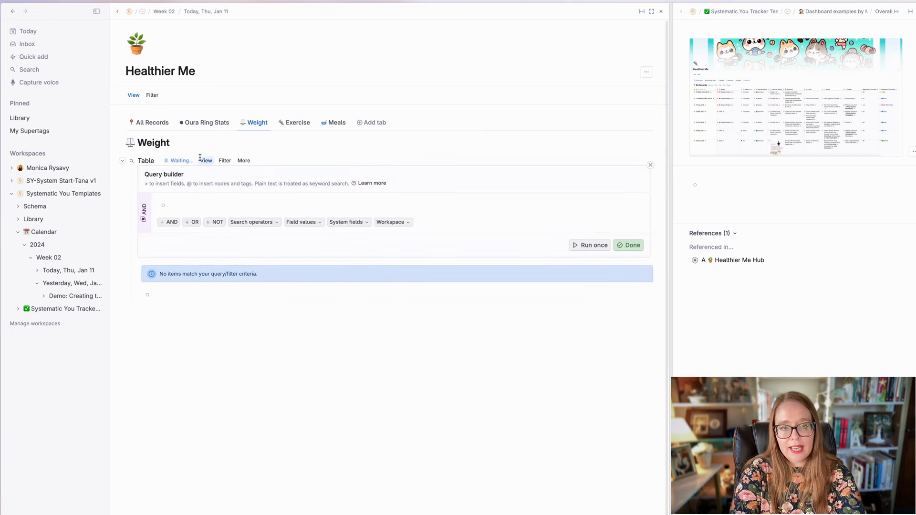
Set the Weight tab's Table search to find nodes with the Healthier Me supertag.
text(#health)
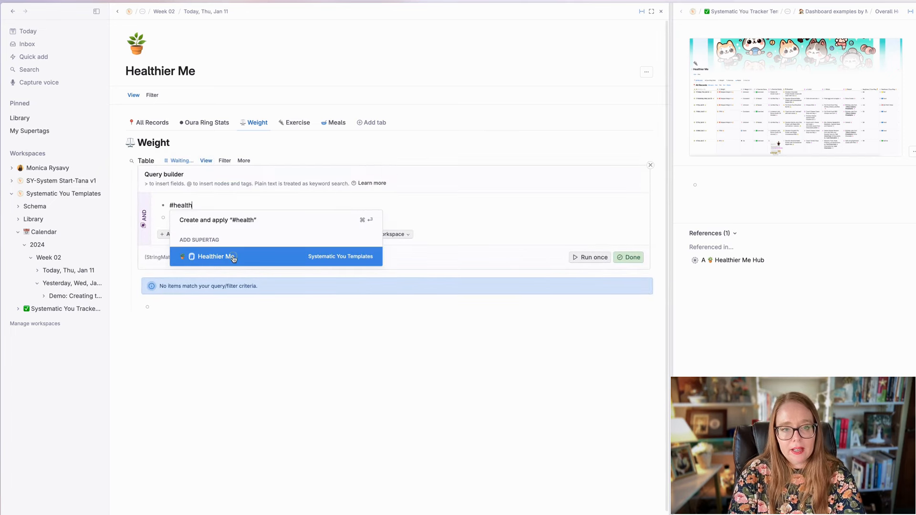
click(234, 257)
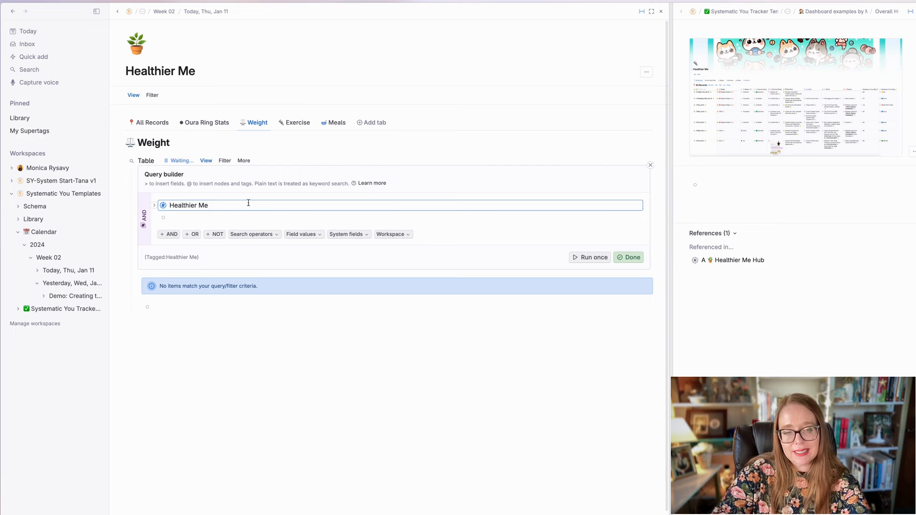
click(626, 258)
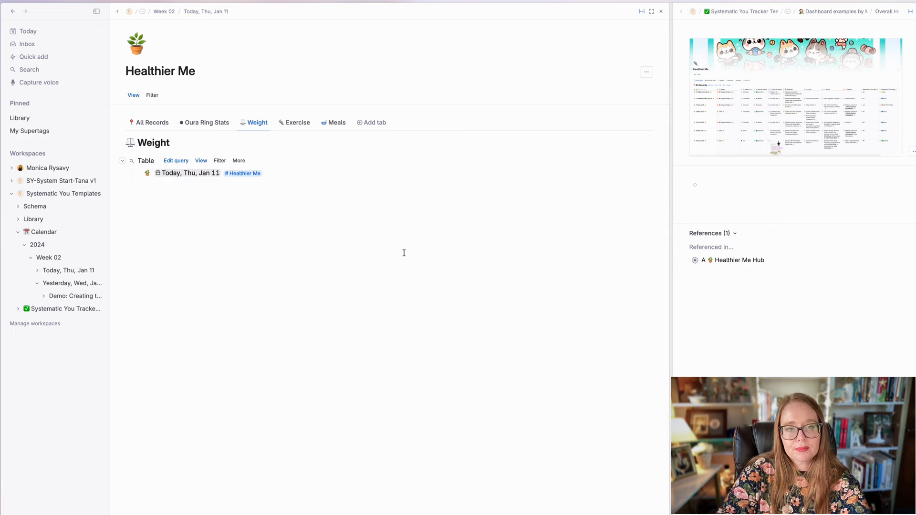
Display the Weight search results as a table, hiding the week and Exercise Status fields and keeping Weight +/-.
click(201, 160)
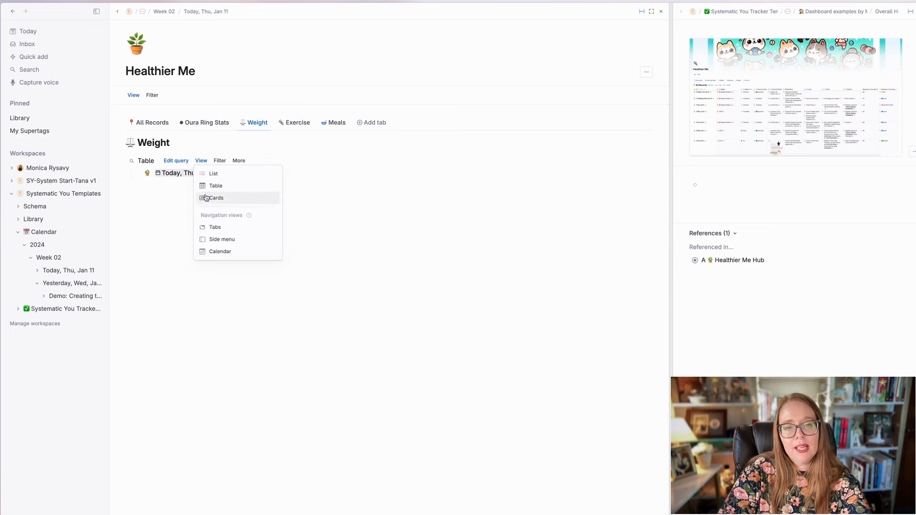
click(221, 190)
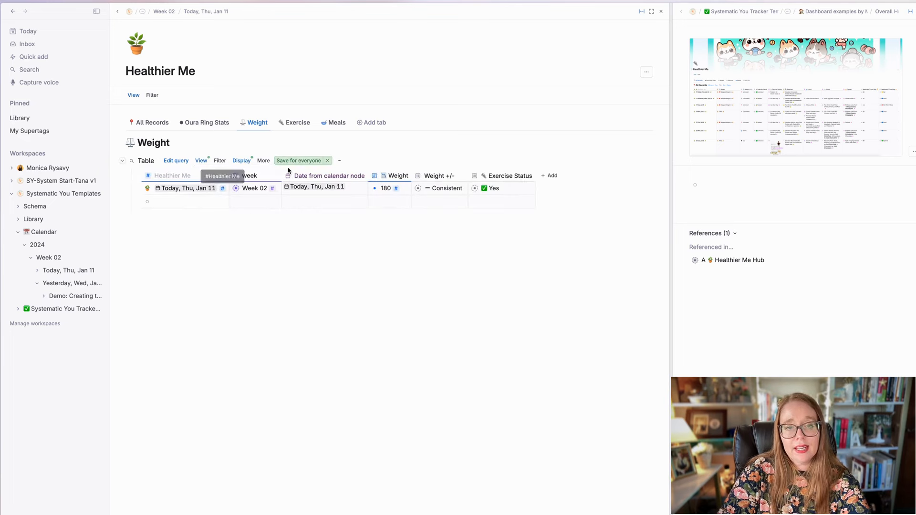
click(243, 161)
click(294, 208)
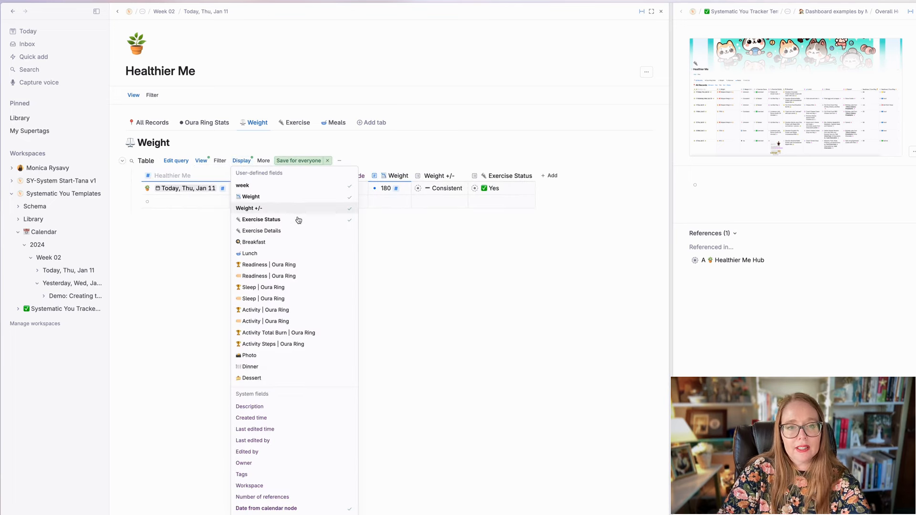
click(298, 220)
click(280, 187)
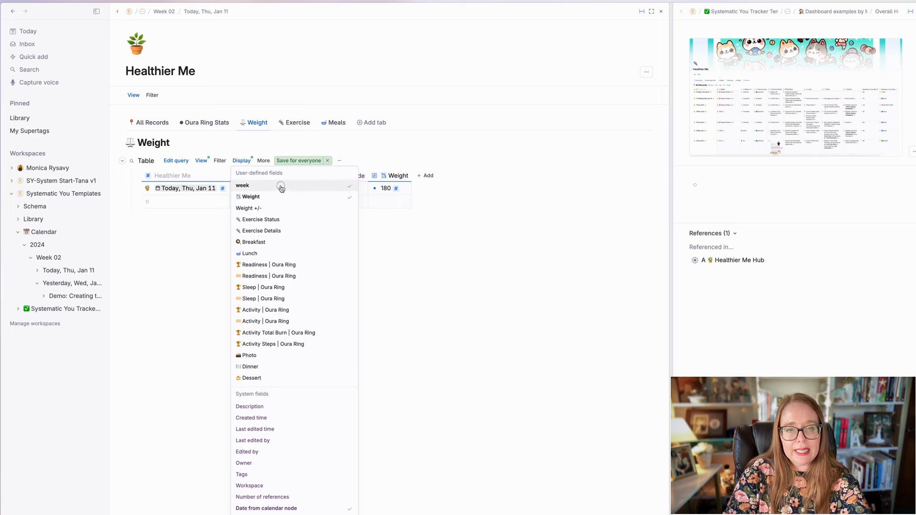
click(248, 208)
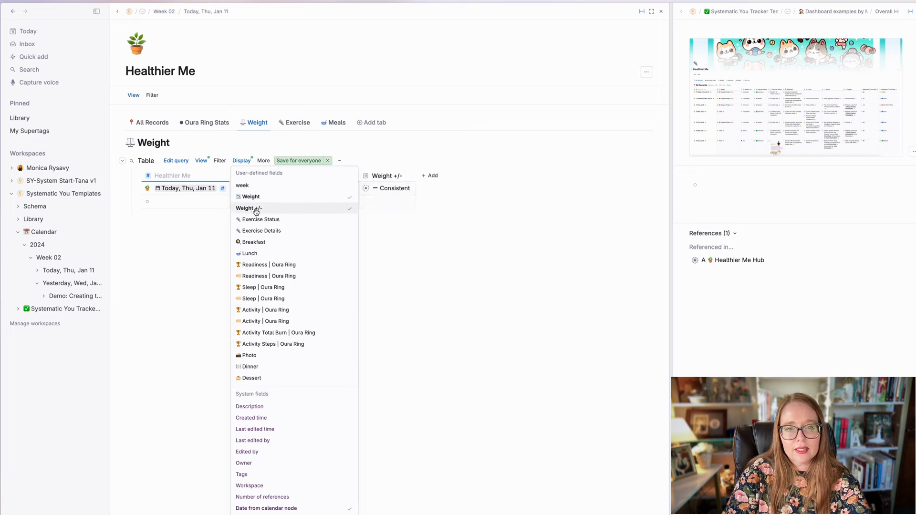
click(403, 235)
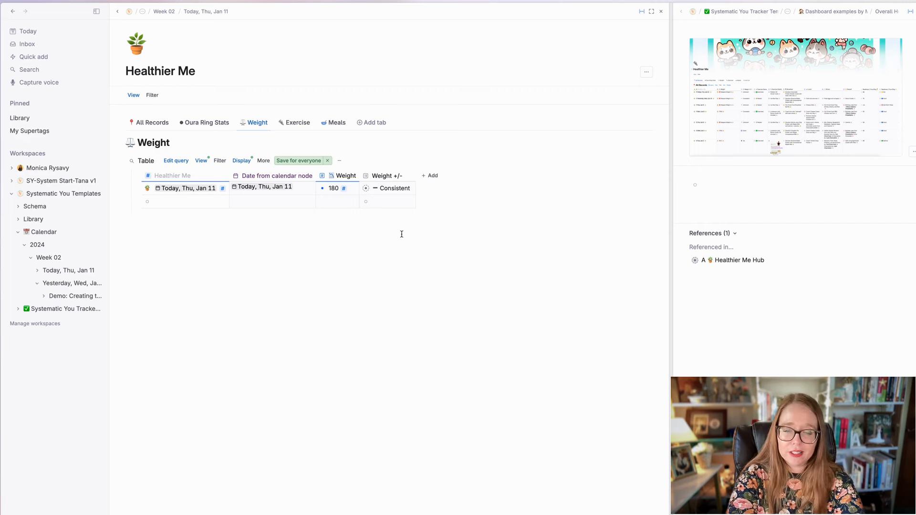
Replace the Weight table's query with the weight supertag and hide the Date from calendar node column.
click(177, 161)
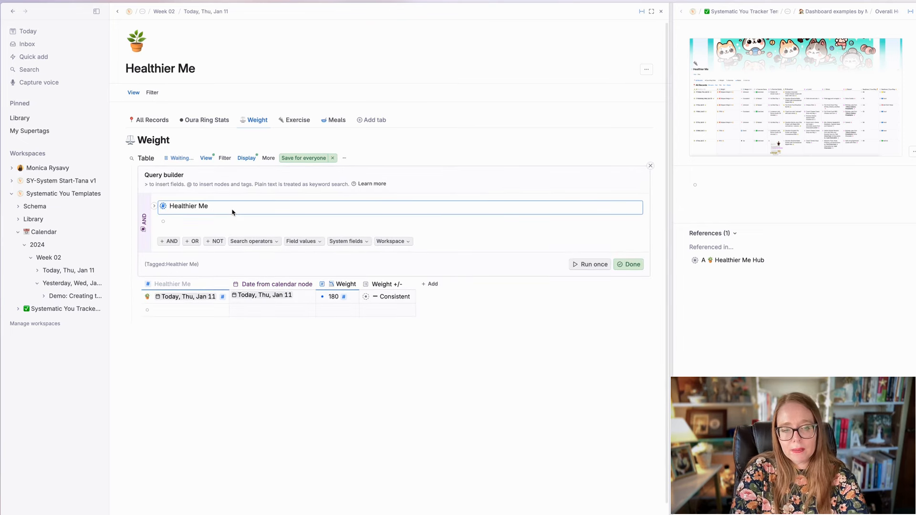
key(BackSpace)
text(#we)
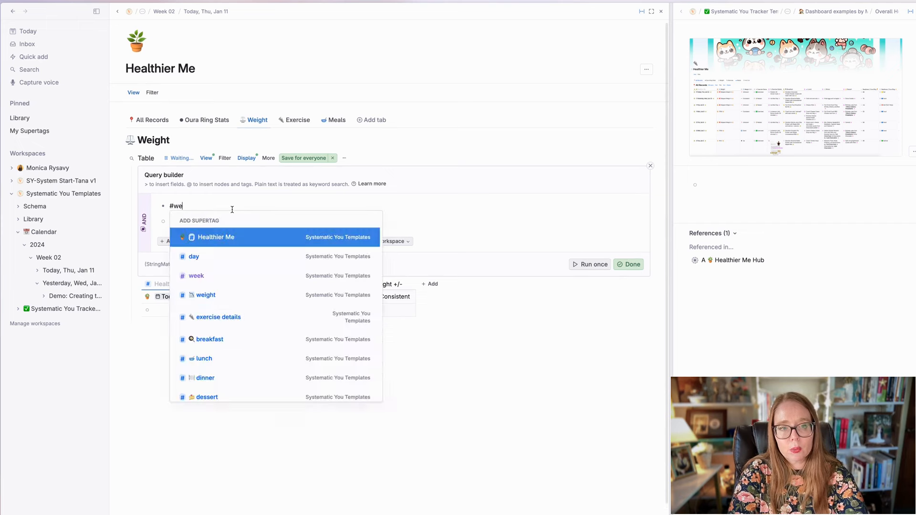
text(ight)
key(Return)
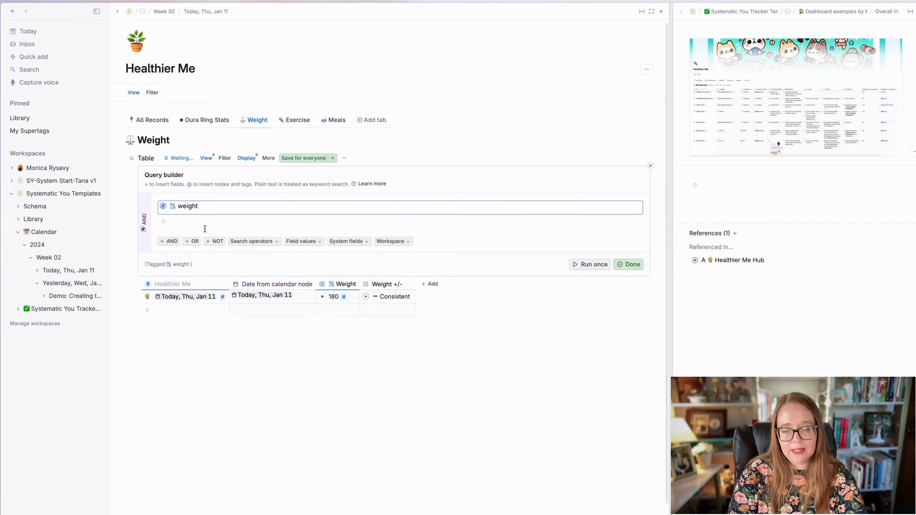
click(634, 266)
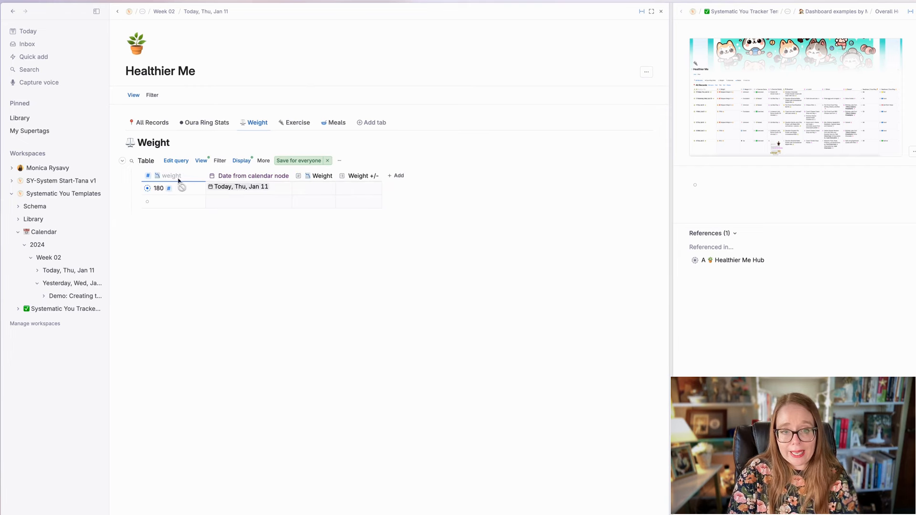
click(234, 175)
click(269, 262)
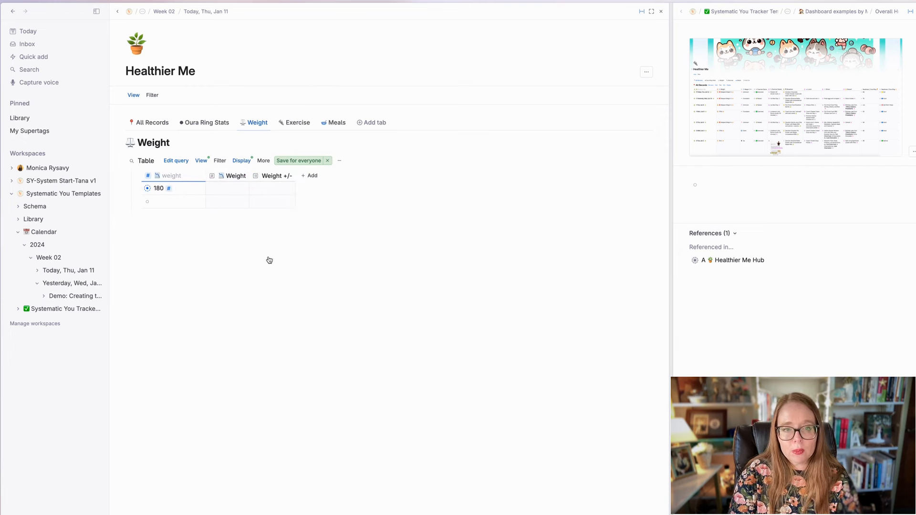
Hide the Weight column in the Weight tab's table and try to hide the Weight +/- column.
click(229, 176)
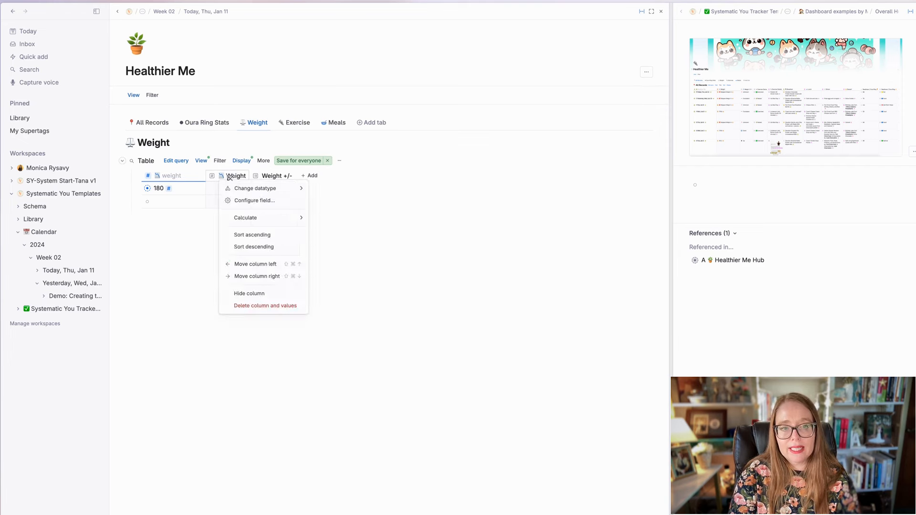
click(258, 293)
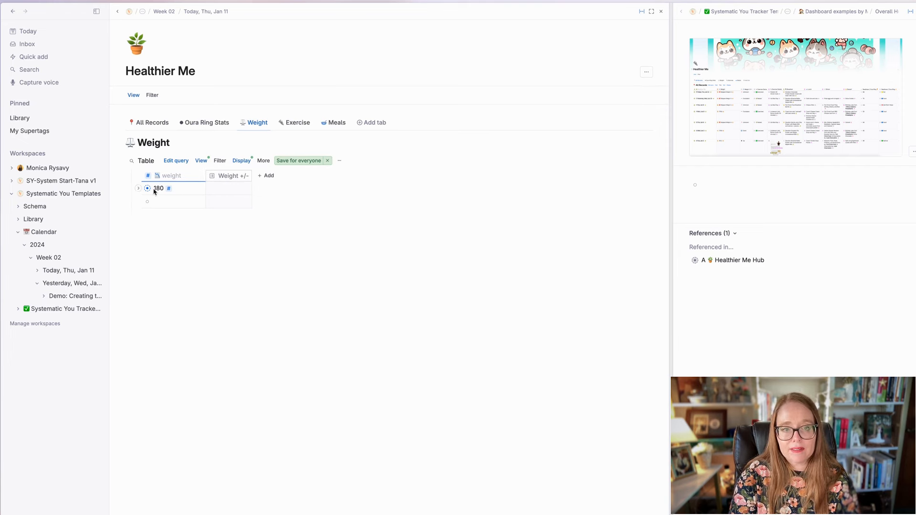
click(228, 176)
click(277, 292)
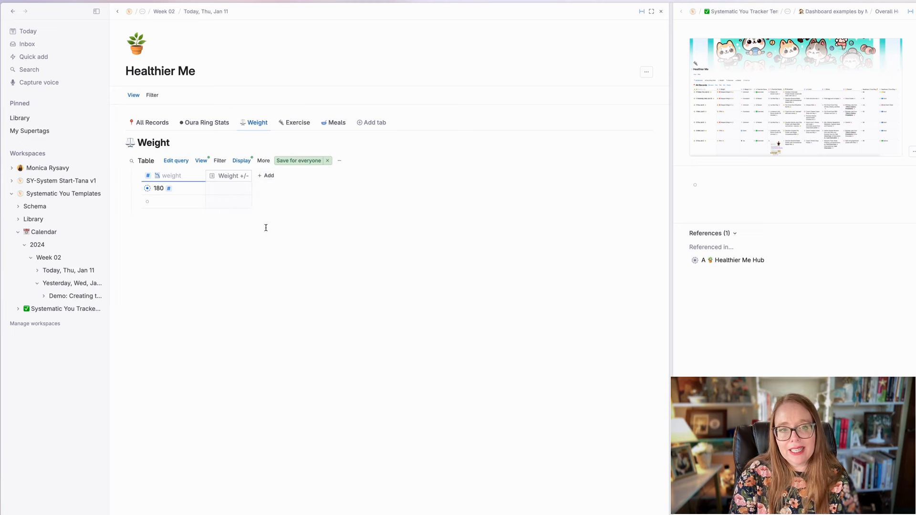
Show Date from calendar node instead of Weight +/- in the table and save the view for everyone.
click(242, 162)
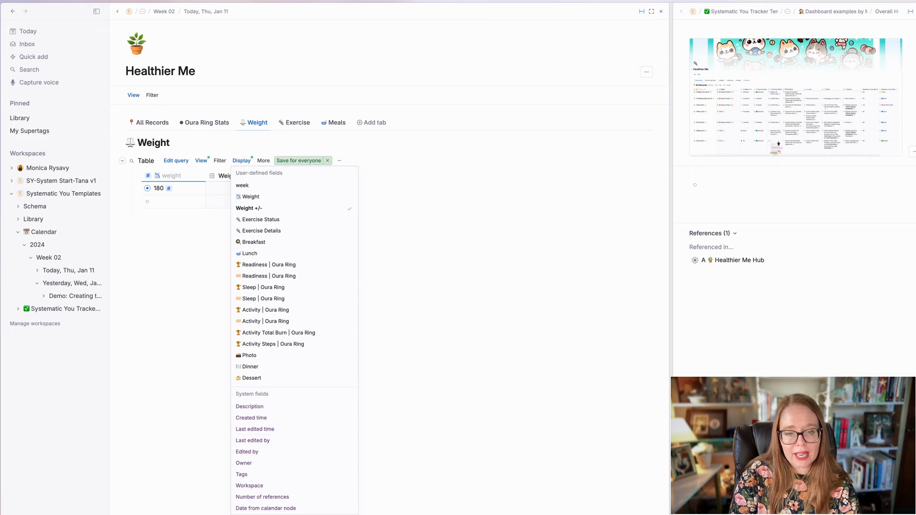
click(300, 511)
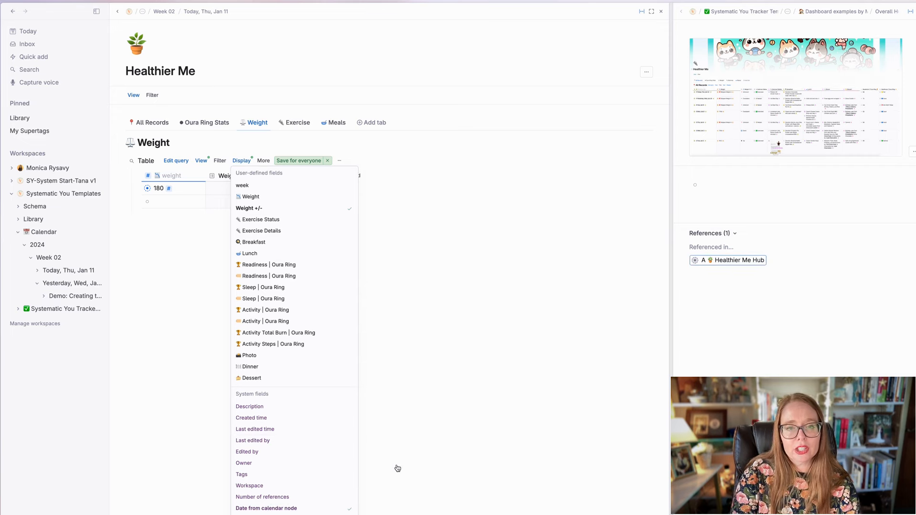
click(297, 210)
click(417, 262)
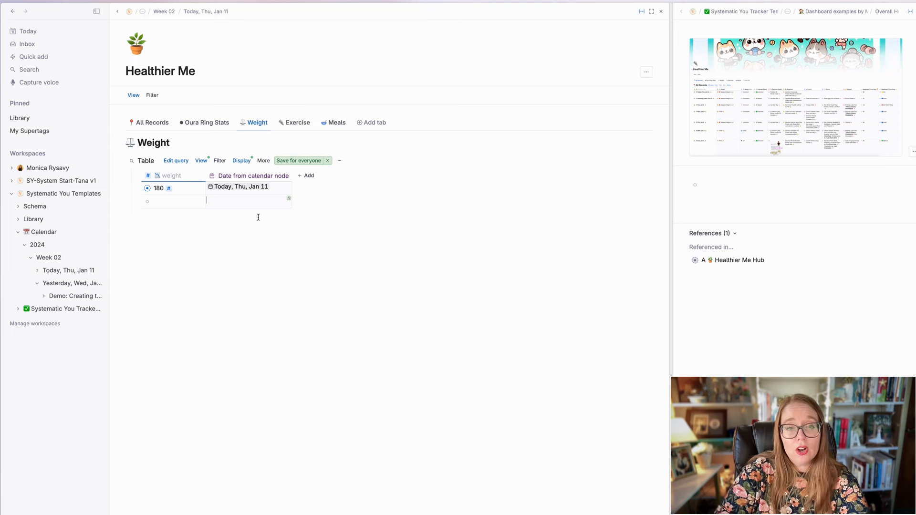
click(283, 162)
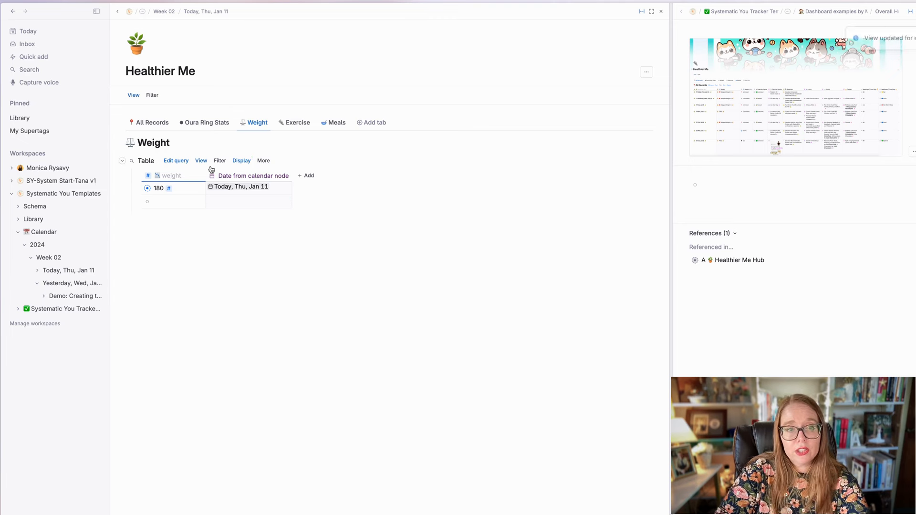
Replace the weight supertag in the Weight table's query with the Healthier Me supertag.
click(219, 214)
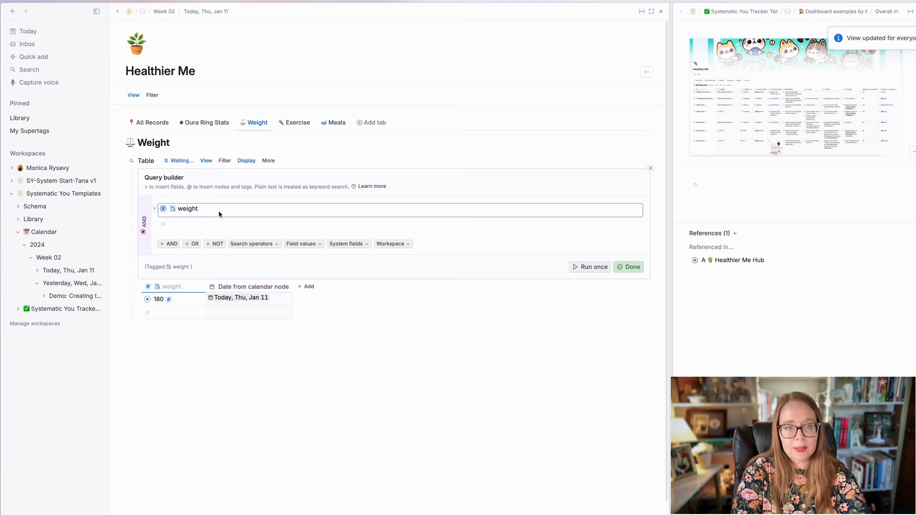
key(Delete)
text(#heal)
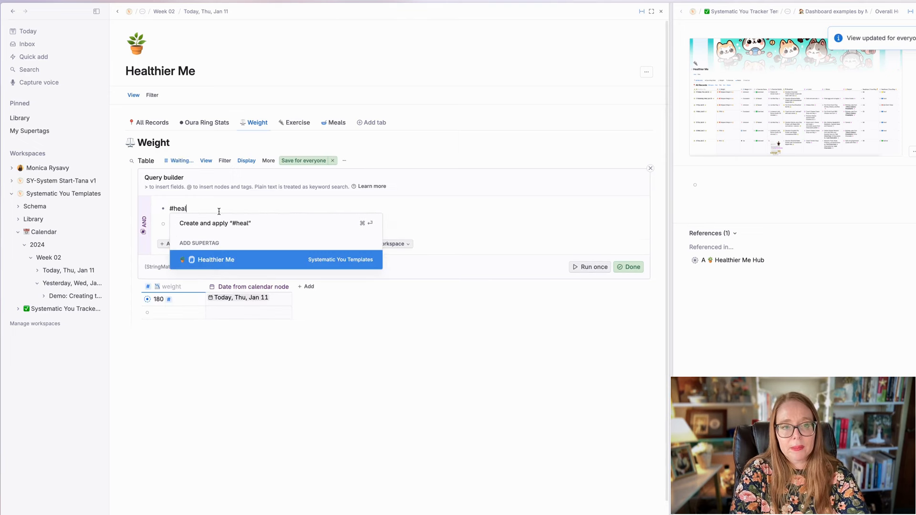
key(Return)
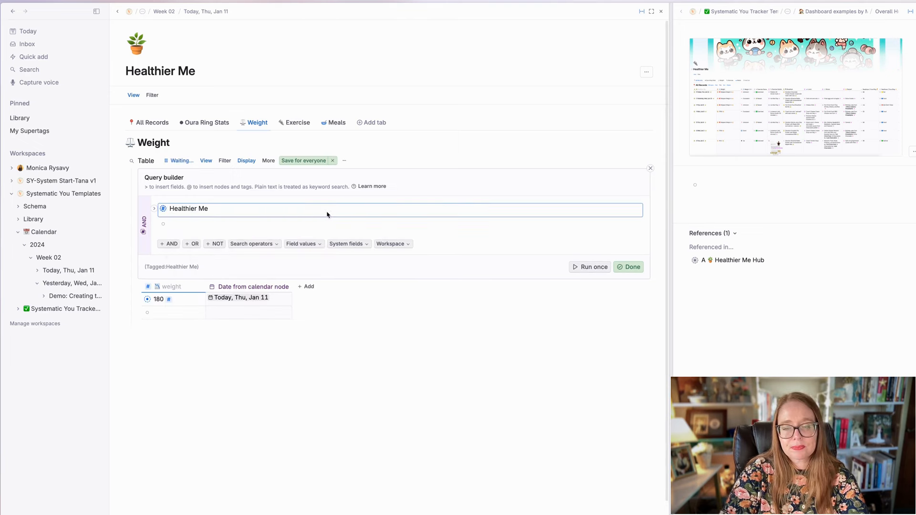
click(623, 265)
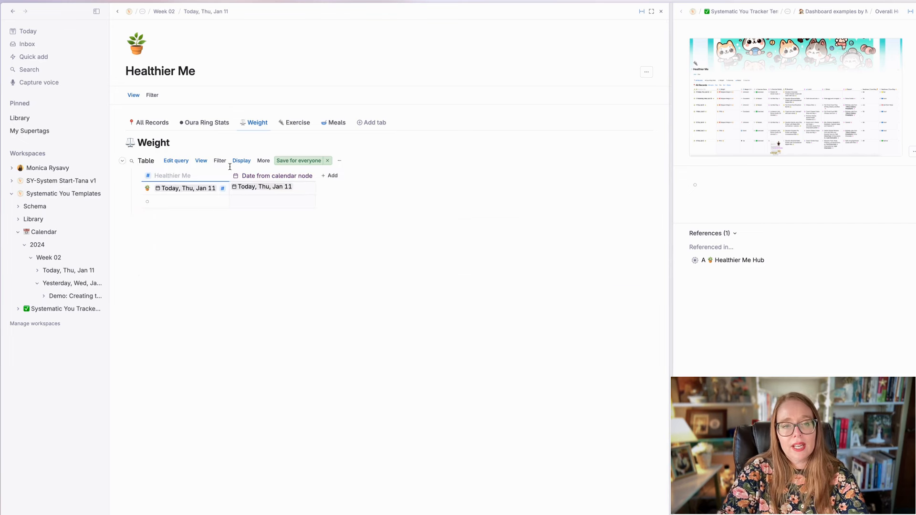
Show the Weight and Weight +/- fields in the table and hide Date from calendar node.
click(257, 177)
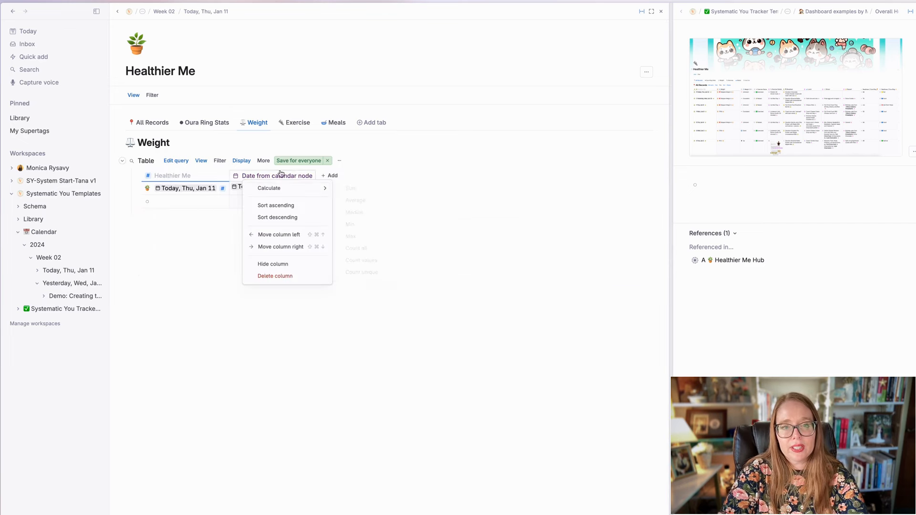
click(242, 161)
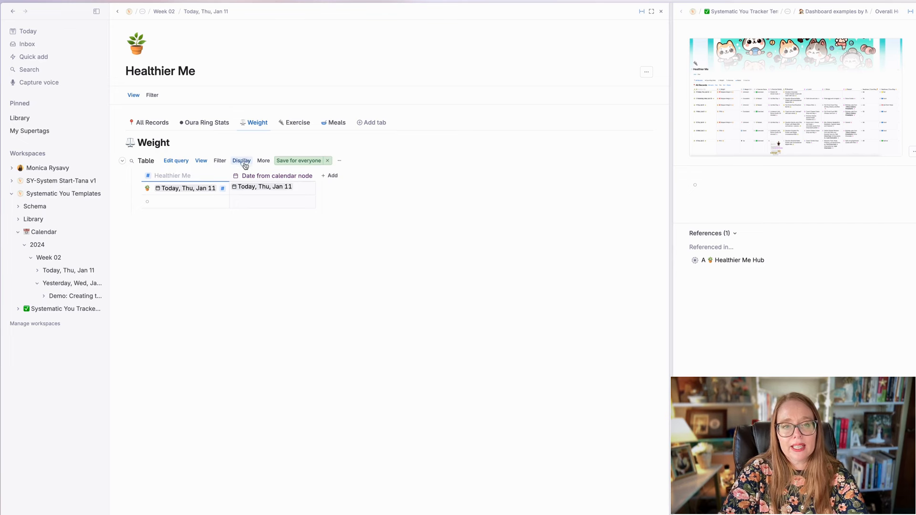
click(244, 162)
click(262, 199)
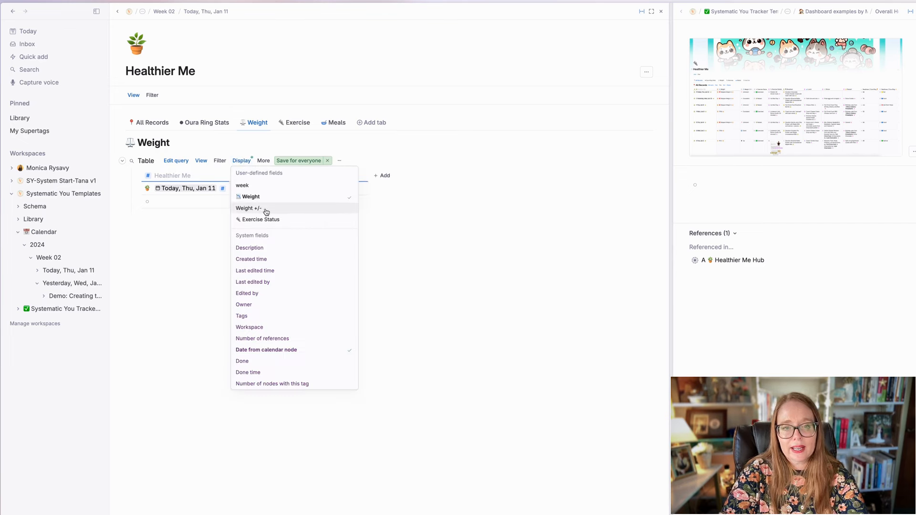
click(265, 209)
click(298, 352)
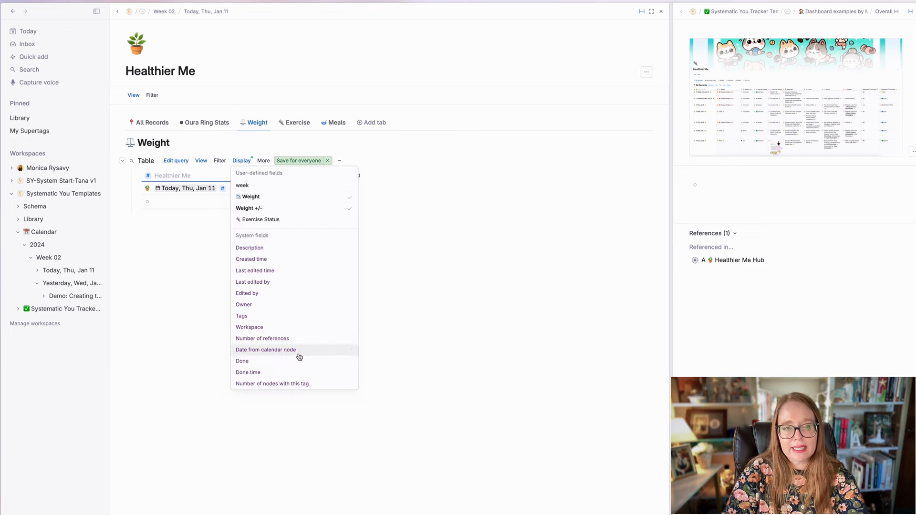
click(533, 239)
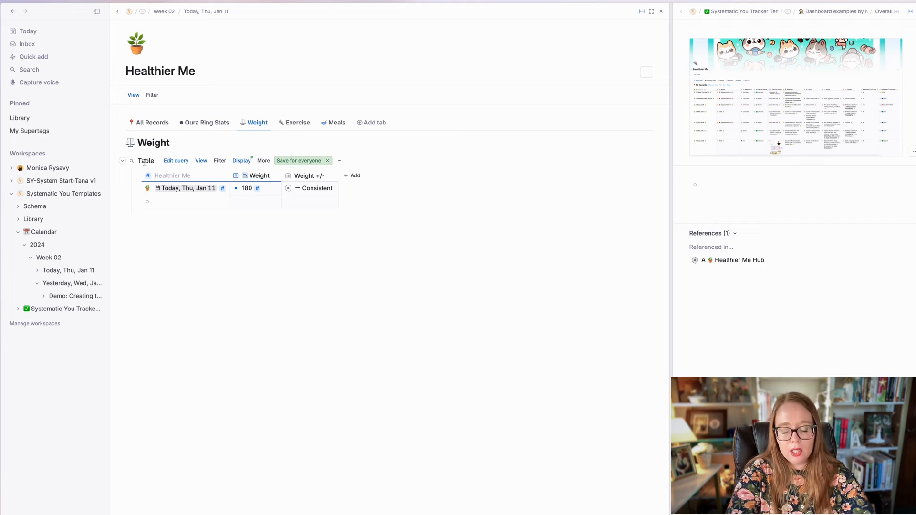
Duplicate the Weight tab's Table search node and show the copy's view options.
key(super+k)
text(dup)
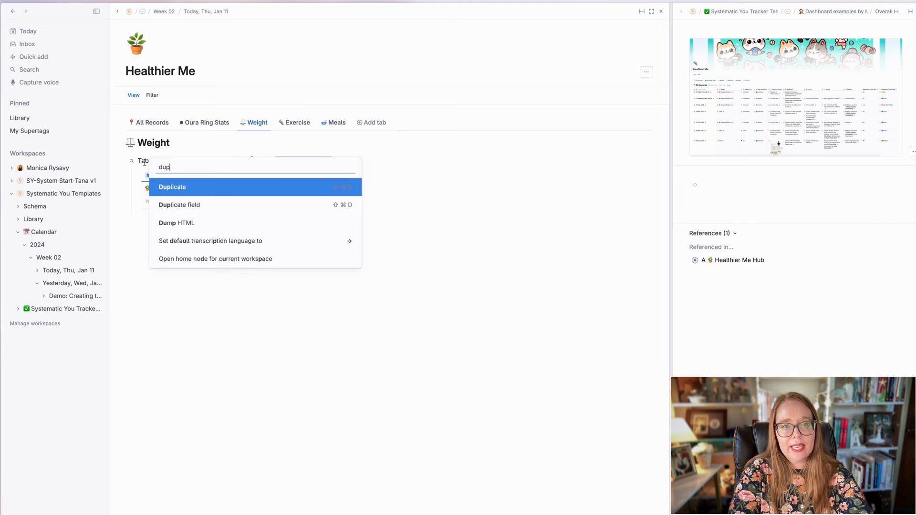
key(Return)
key(super+k)
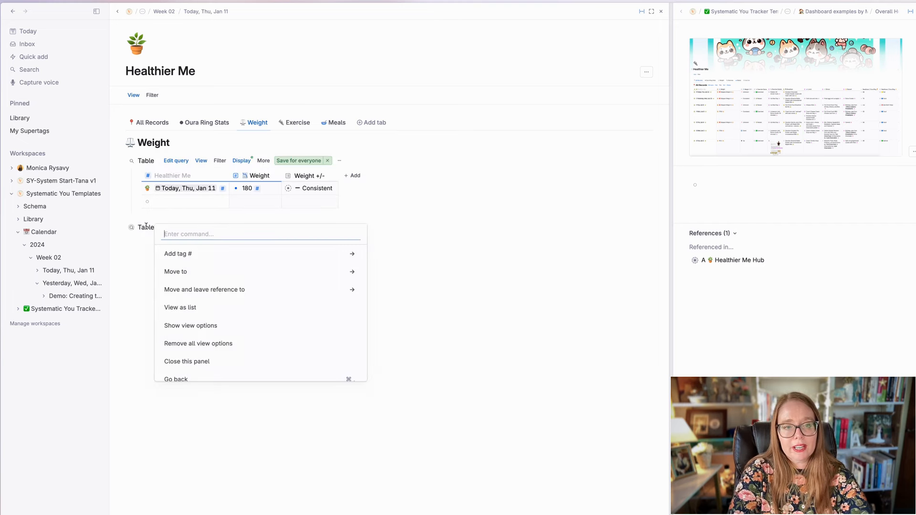
text(show)
key(Return)
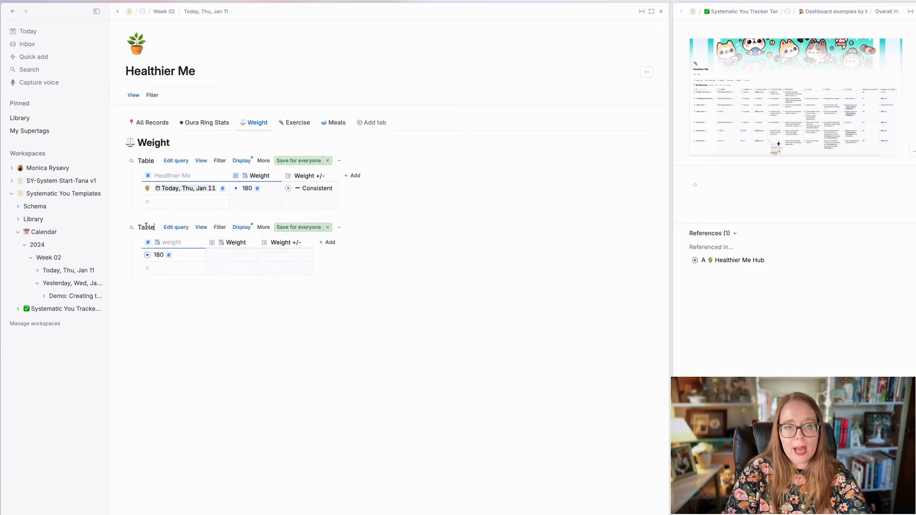
Display the duplicated search as a calendar based on Date from calendar node and save the view for everyone.
click(198, 229)
click(247, 318)
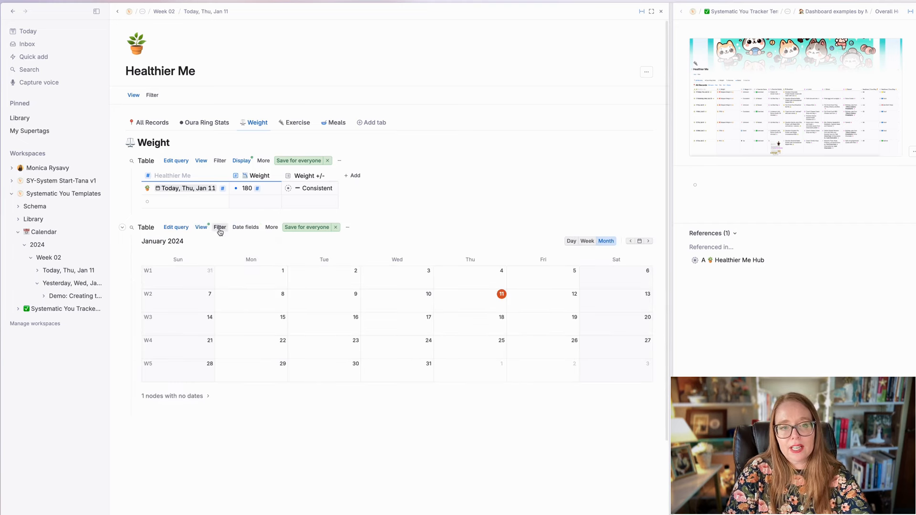
click(244, 228)
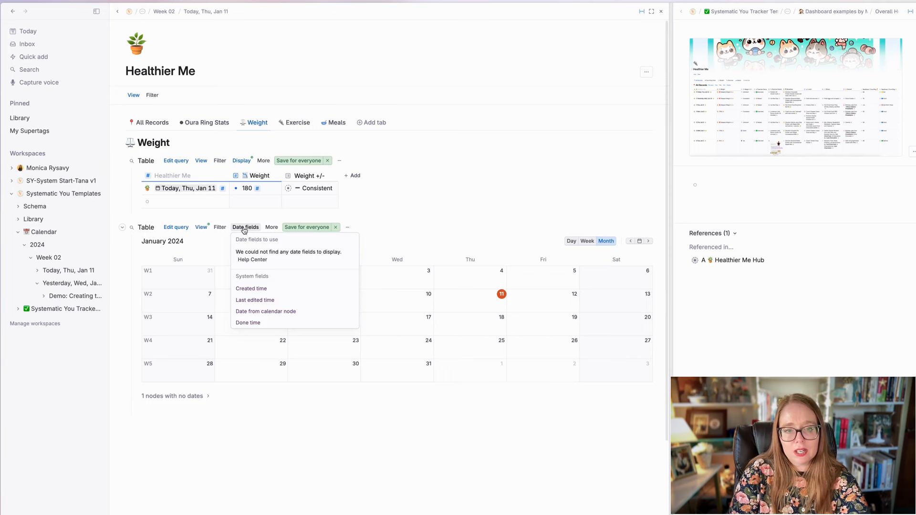
click(301, 313)
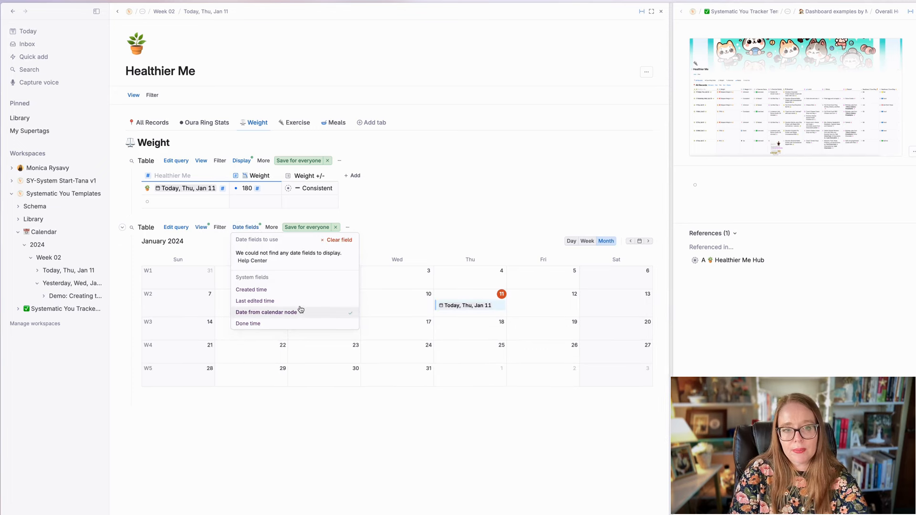
click(271, 228)
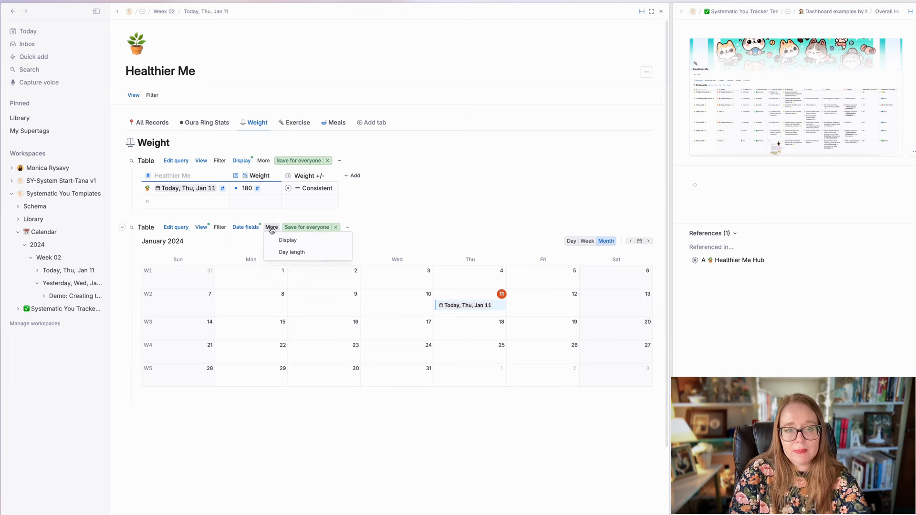
click(287, 239)
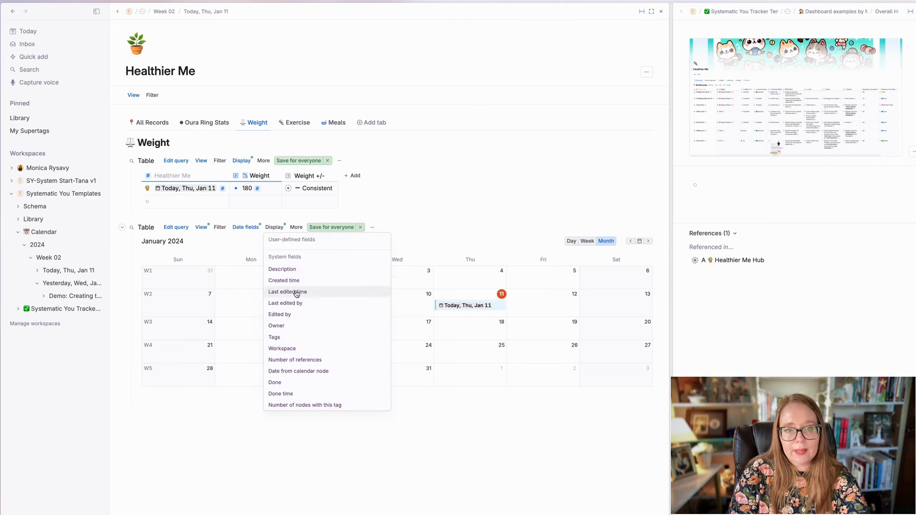
click(334, 228)
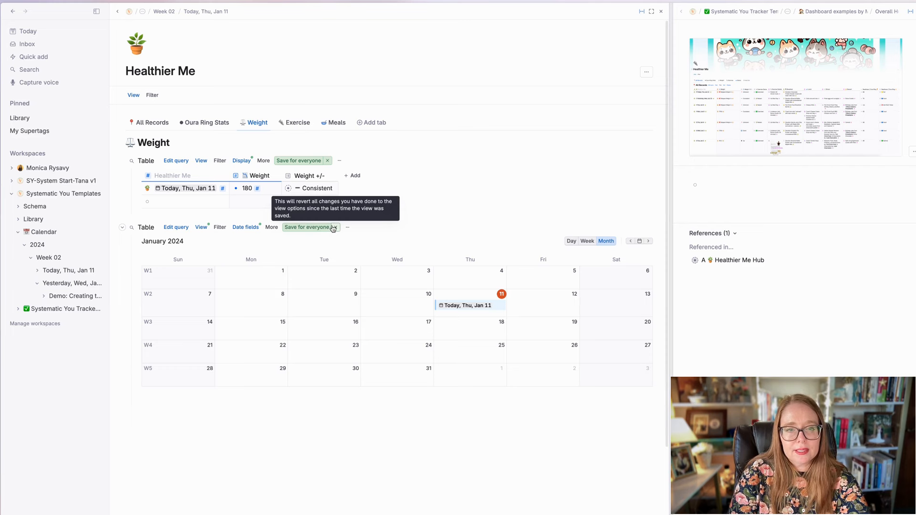
click(332, 228)
Show the Weight field on the calendar entries of the duplicated search.
click(271, 227)
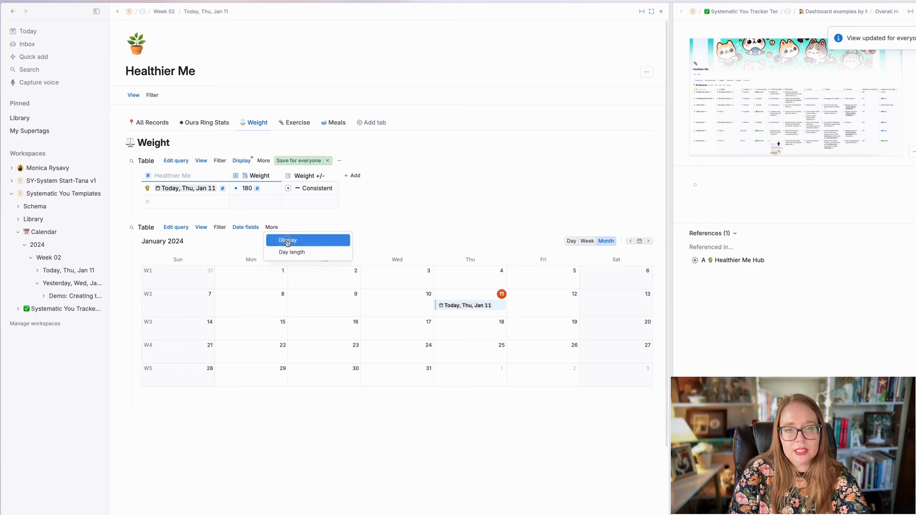
click(287, 242)
click(344, 83)
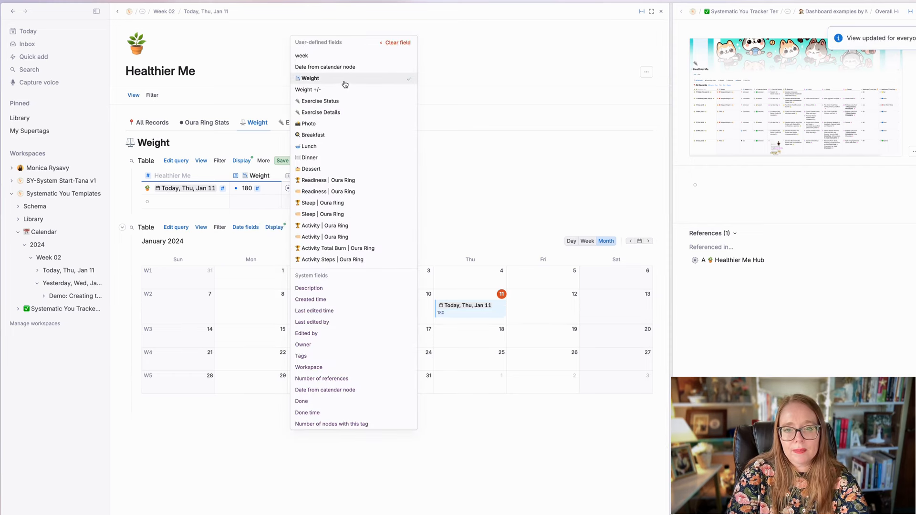
click(467, 203)
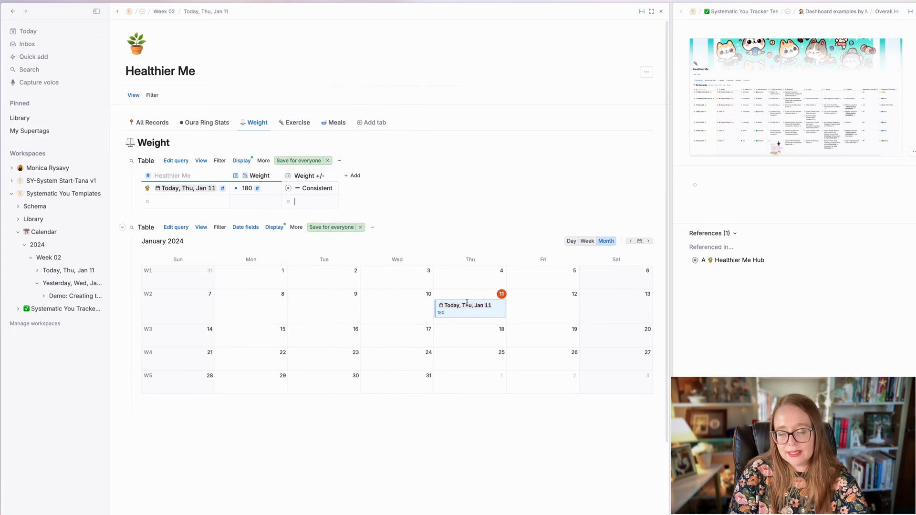
Switch the duplicated search's calendar to the week layout and save the view for everyone.
click(586, 243)
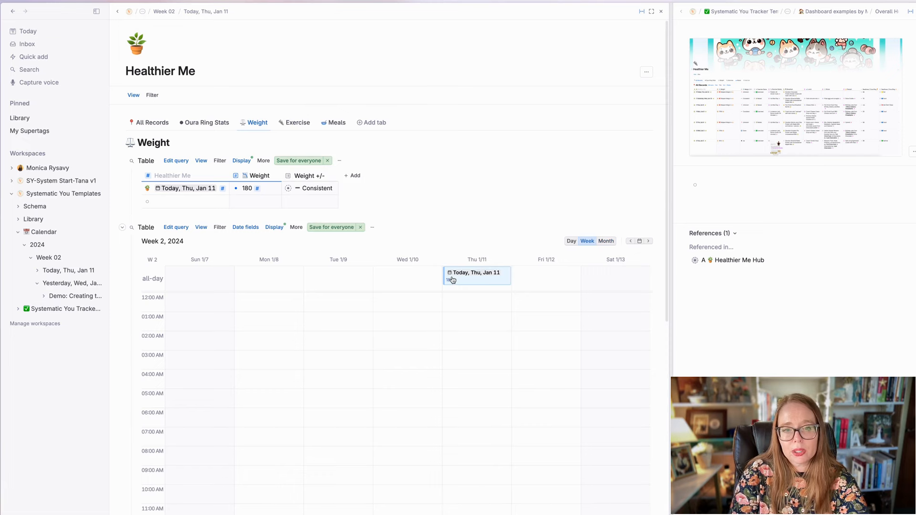
click(275, 228)
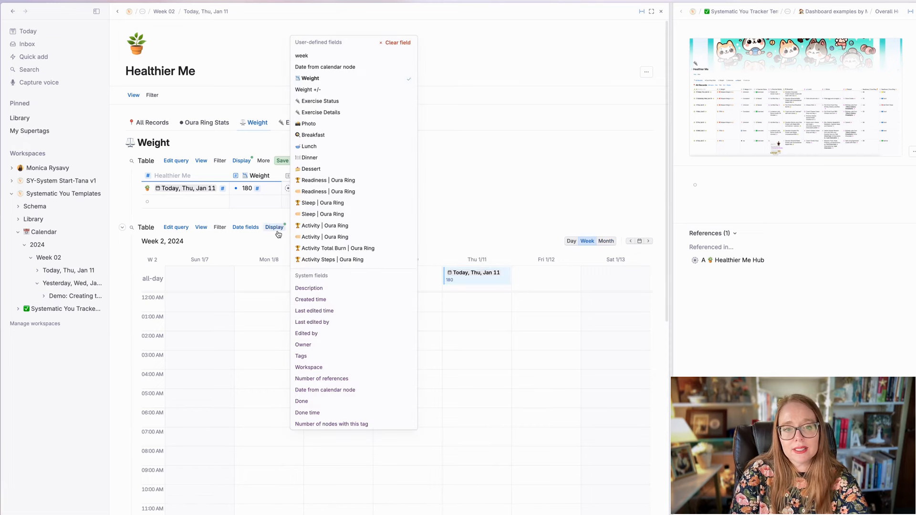
click(251, 237)
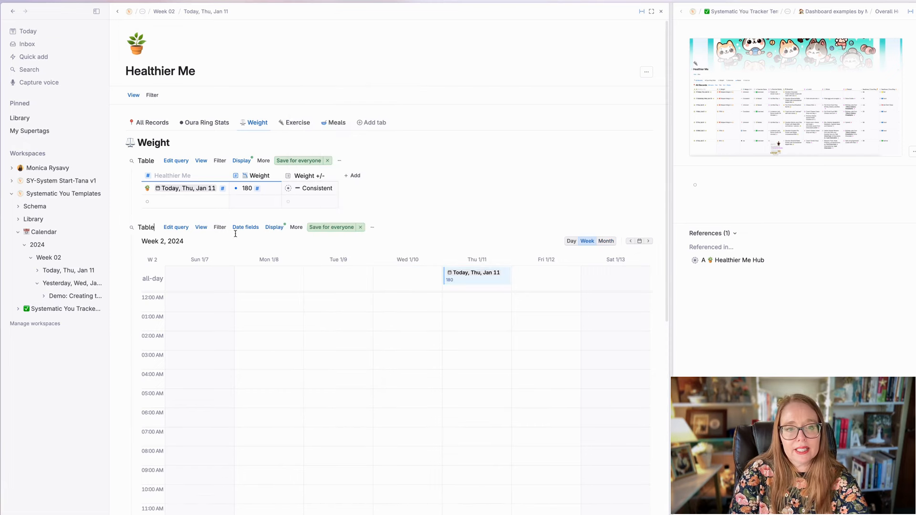
click(335, 228)
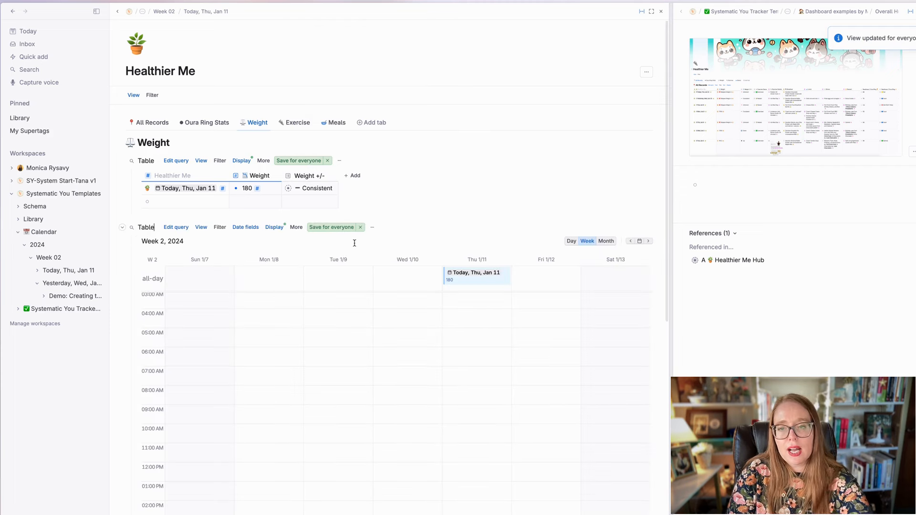
click(372, 227)
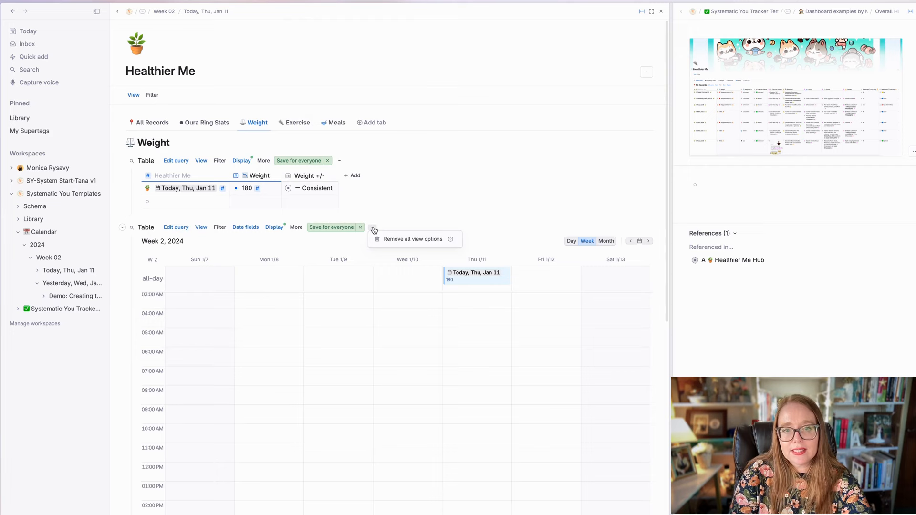
click(393, 220)
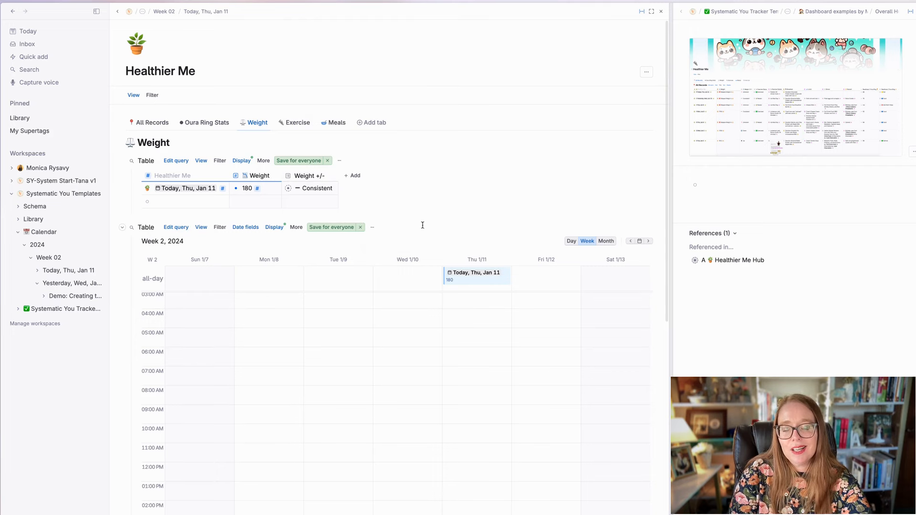
click(336, 229)
Show the view options of the second Table search in Weight and display it as a calendar in the week layout.
click(141, 228)
click(202, 228)
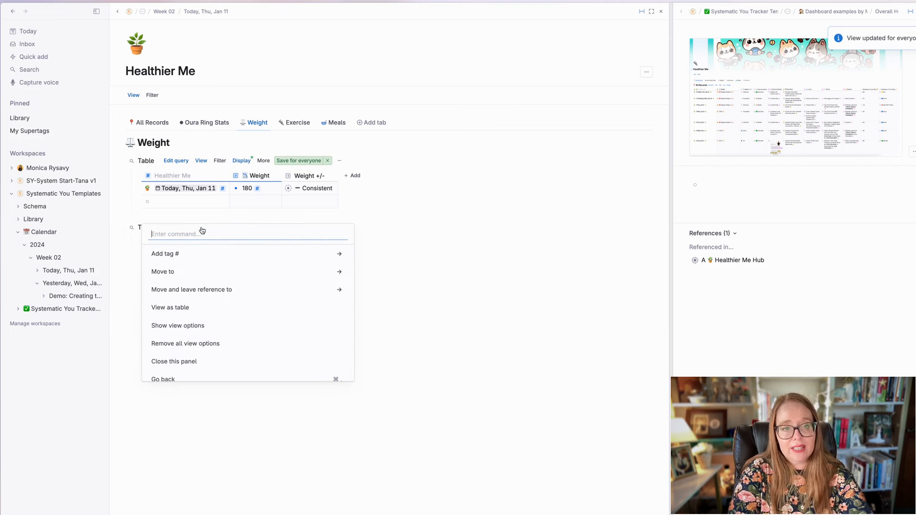
text(show view)
key(Return)
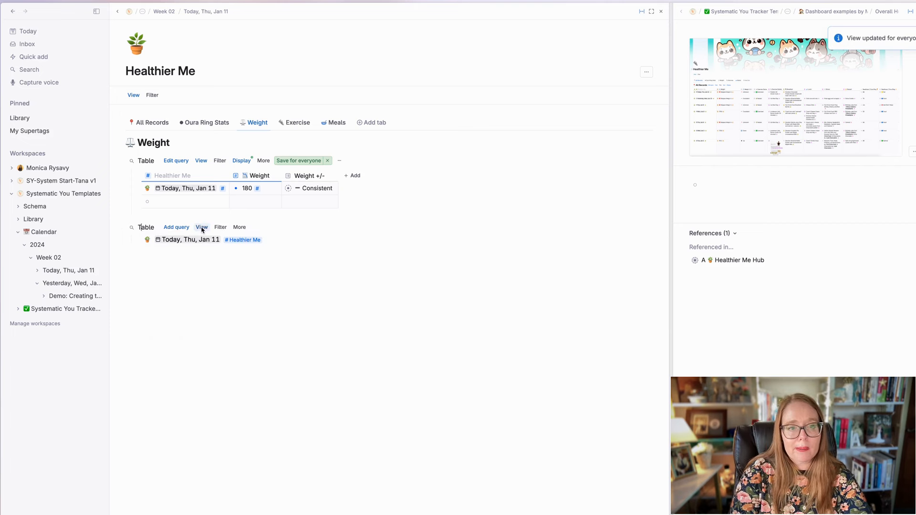
click(202, 228)
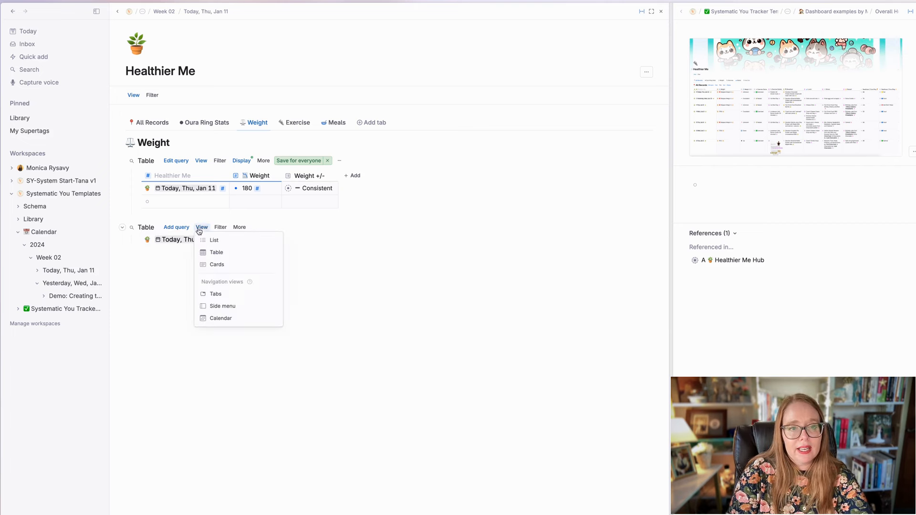
click(242, 318)
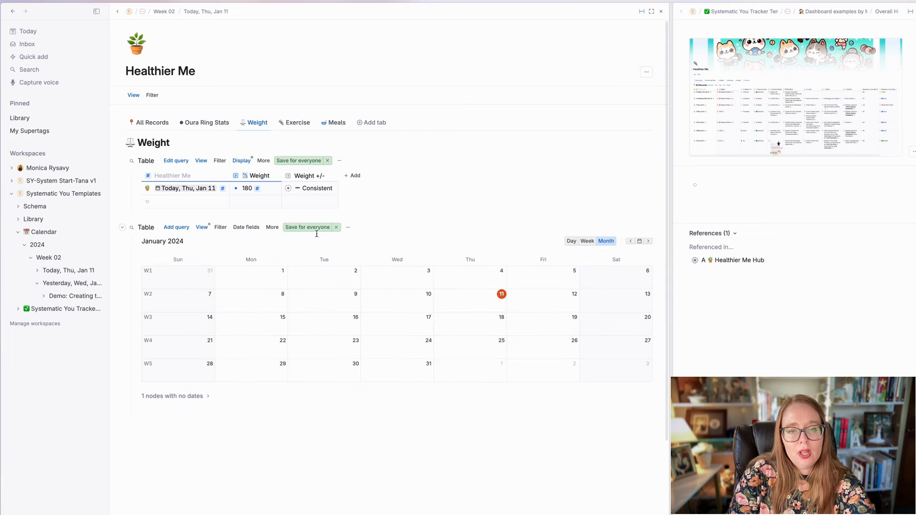
click(587, 241)
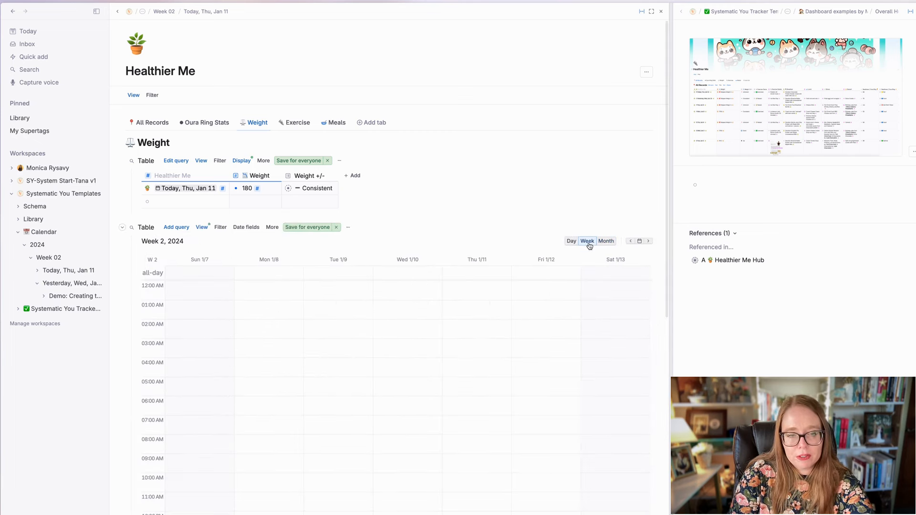
Set the day length of the second Weight search's calendar to 00:00 through 01:00.
click(348, 227)
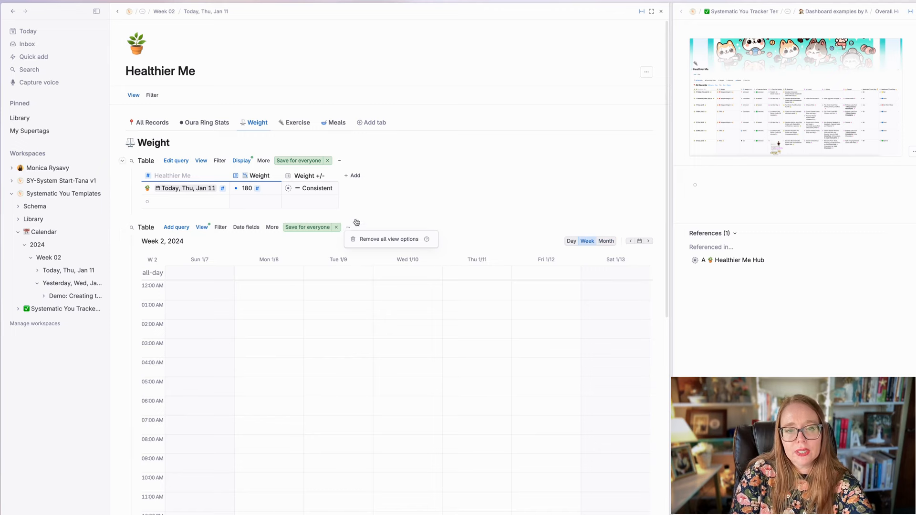
click(277, 230)
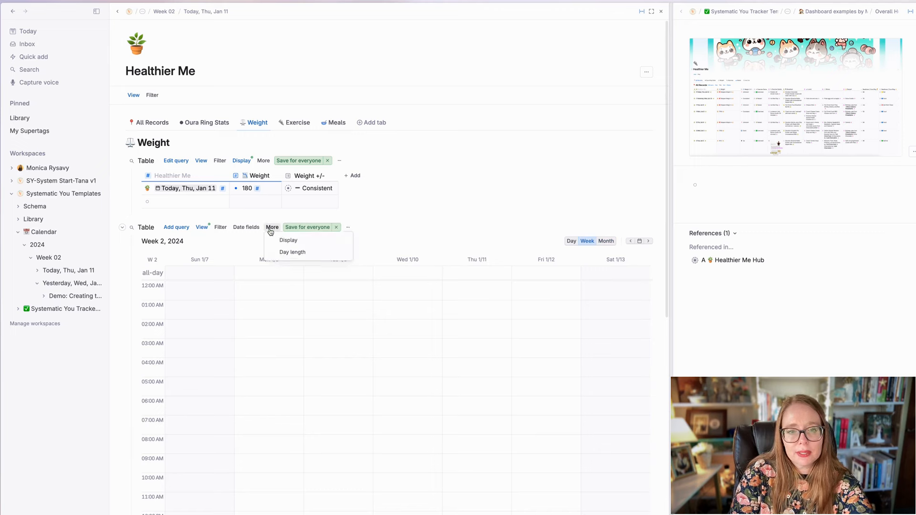
click(297, 253)
click(313, 260)
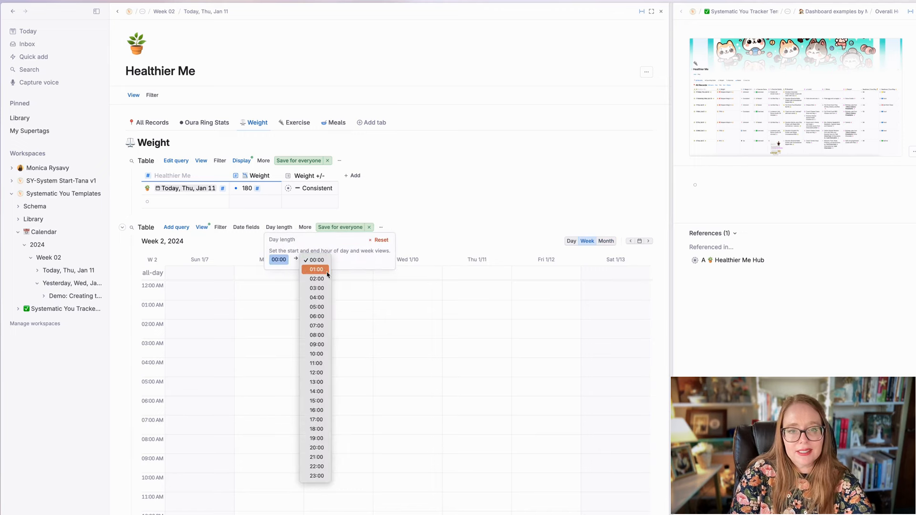
click(316, 269)
click(437, 223)
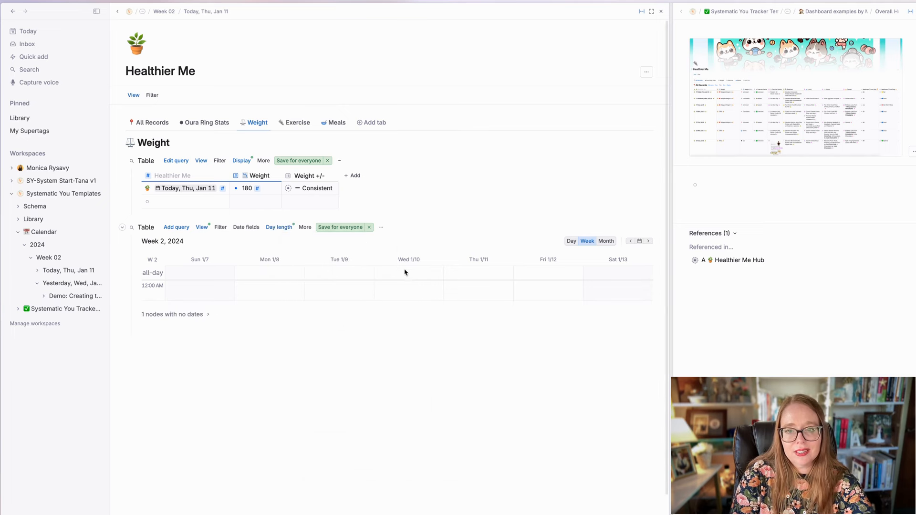
Show the Weight field on the calendar's entries and base their dates on Date from calendar node.
click(305, 228)
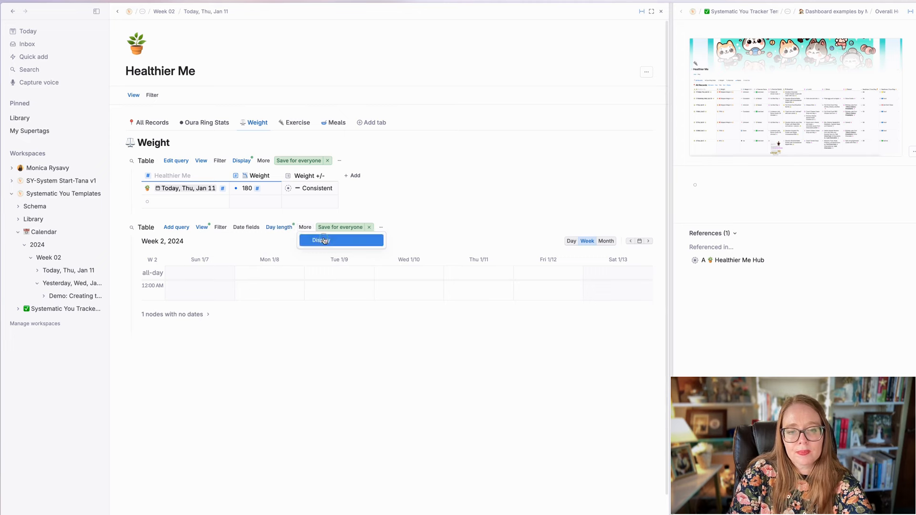
click(315, 239)
click(359, 77)
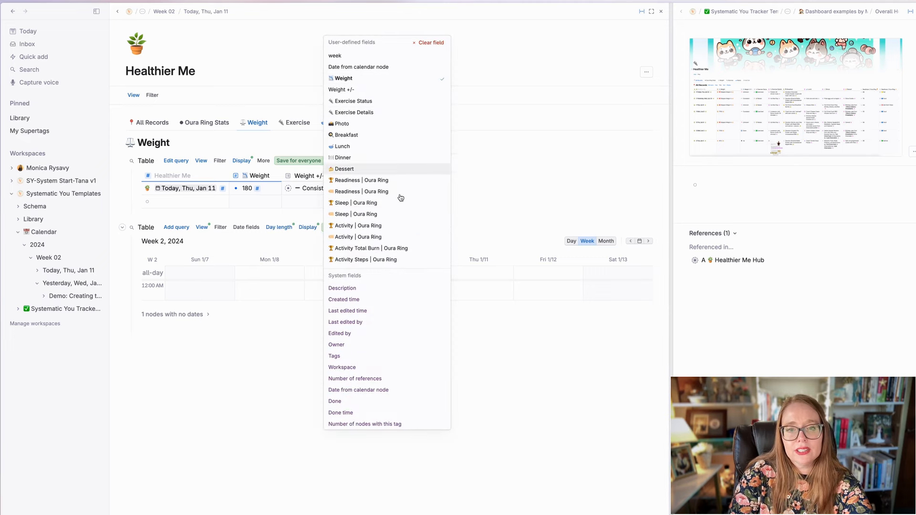
click(519, 372)
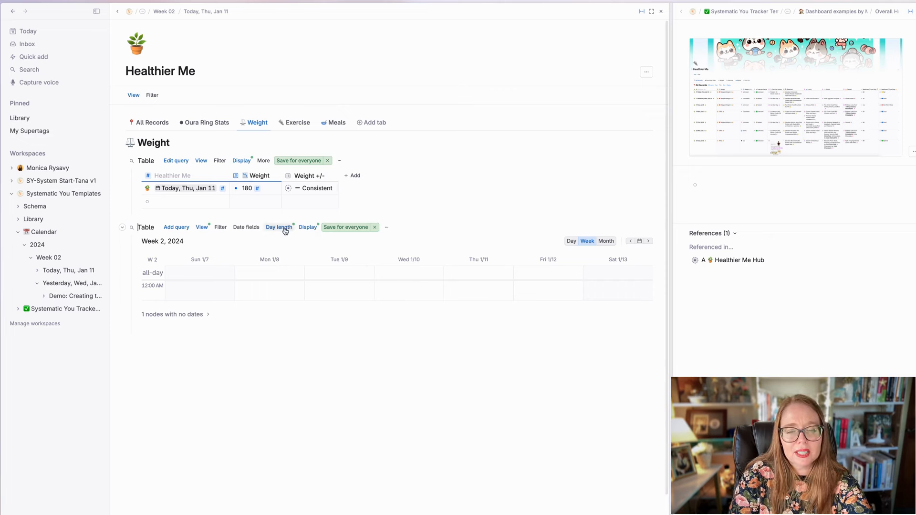
click(251, 228)
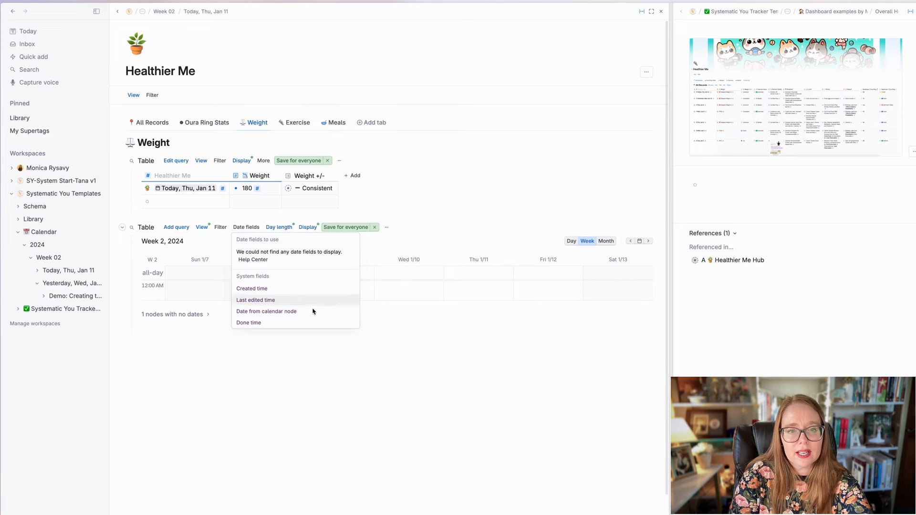
click(283, 313)
click(418, 300)
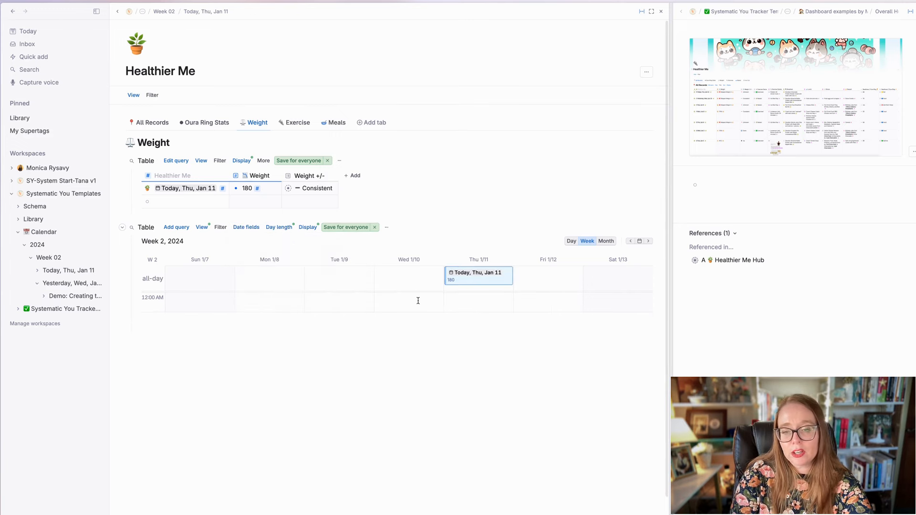
Switch the Weight calendar to the month layout and rename its search node as Calendar.
click(606, 241)
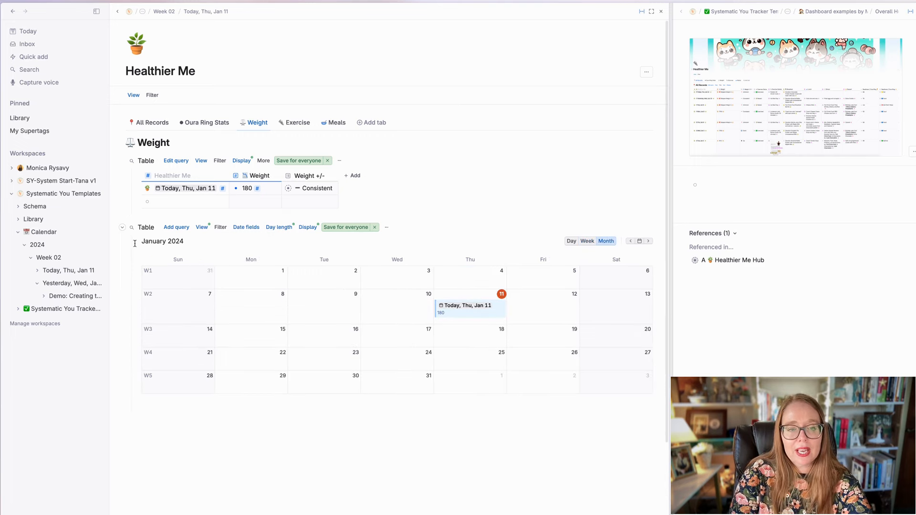
double_click(146, 227)
text(Calendar)
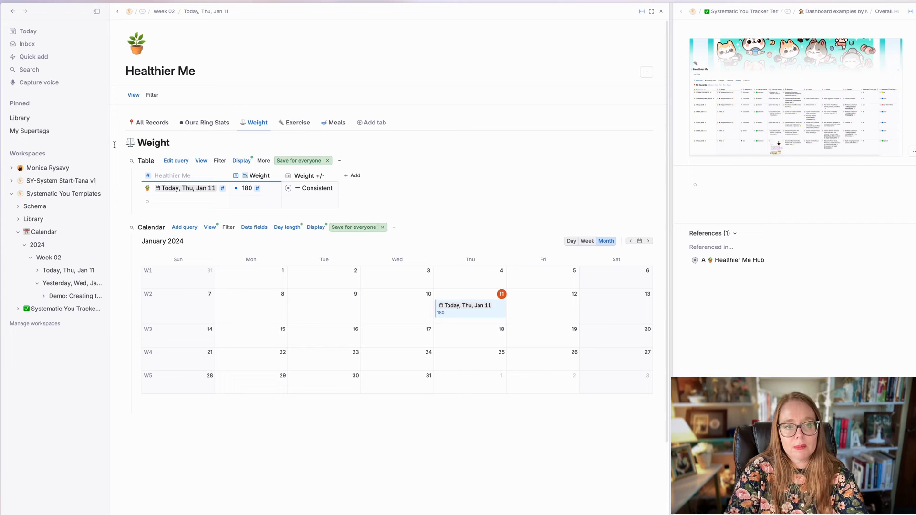
Collapse the Table and Calendar searches and display the Weight node's contents as tabs.
click(123, 228)
click(123, 160)
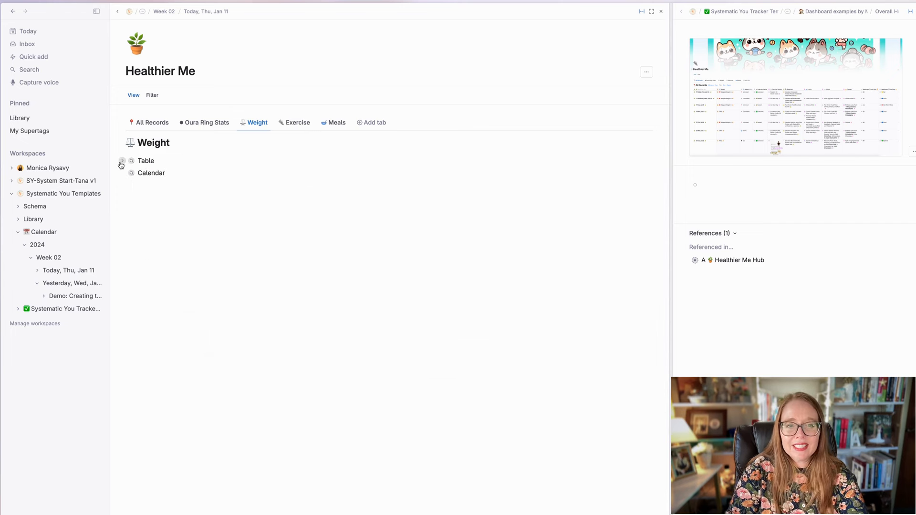
click(154, 144)
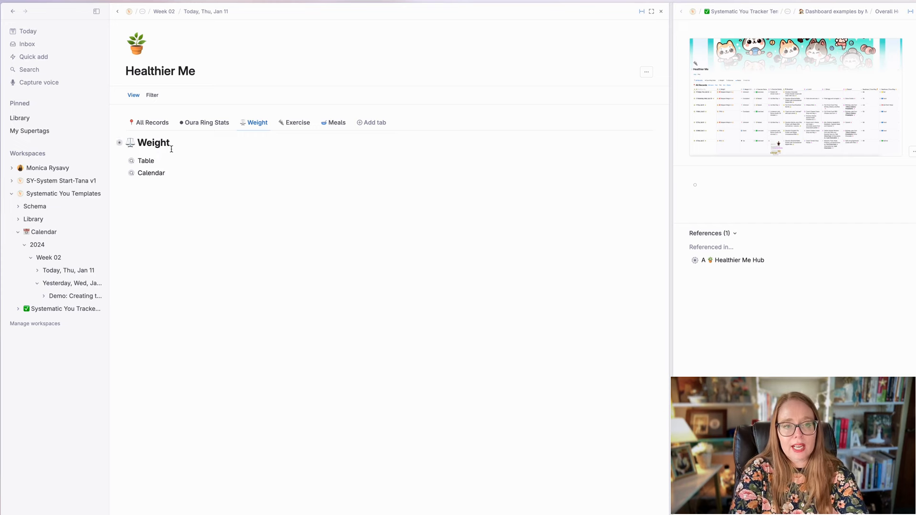
key(super+k)
text(show)
key(Return)
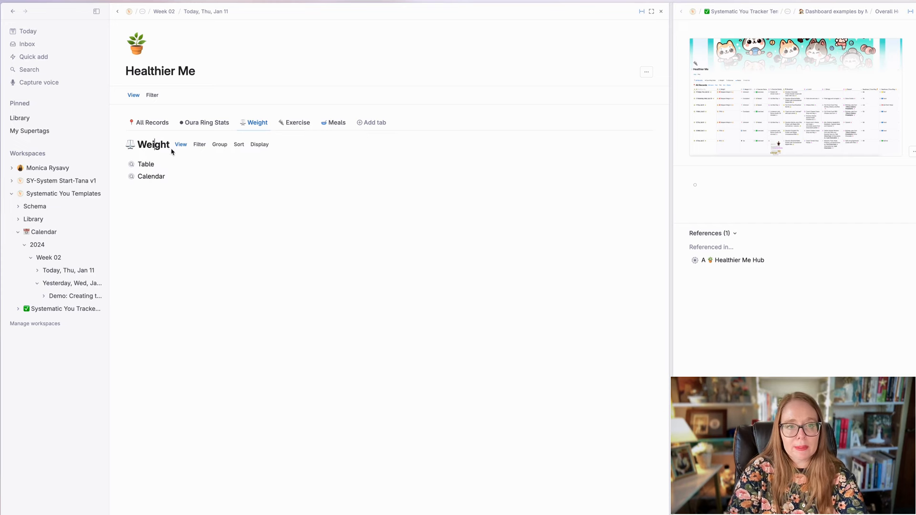
click(180, 144)
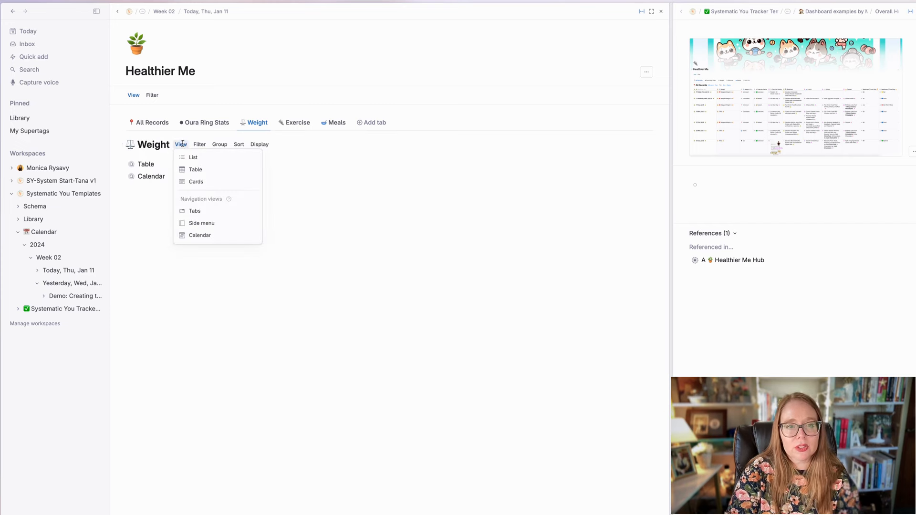
click(210, 215)
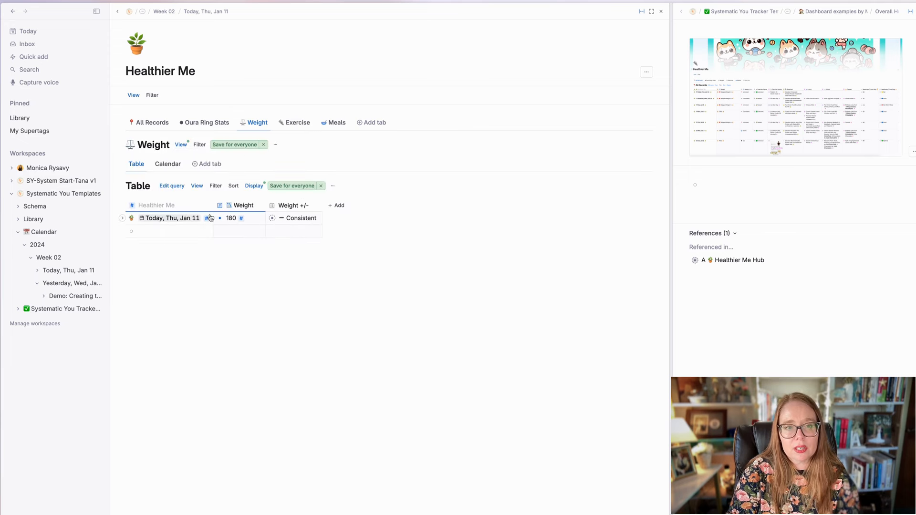
Try the side menu view on the Weight node and look through its Calendar and Table entries.
click(180, 144)
click(213, 225)
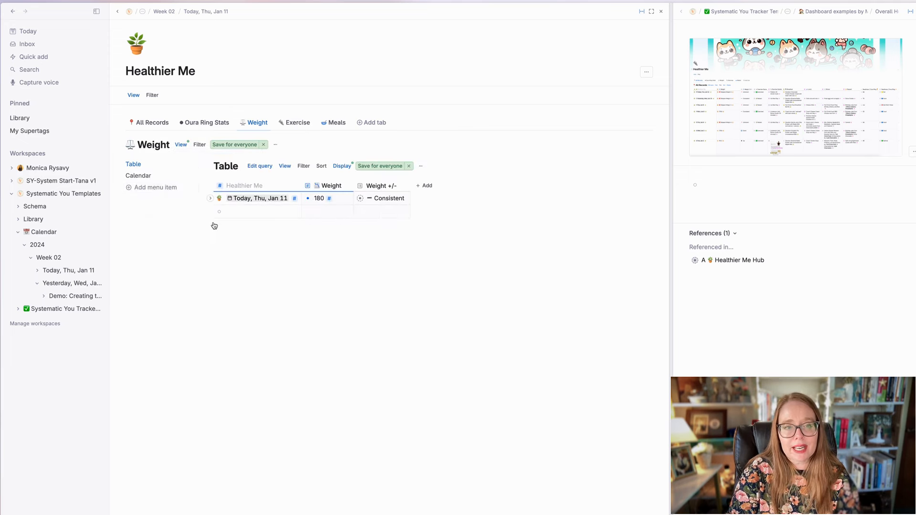
click(138, 176)
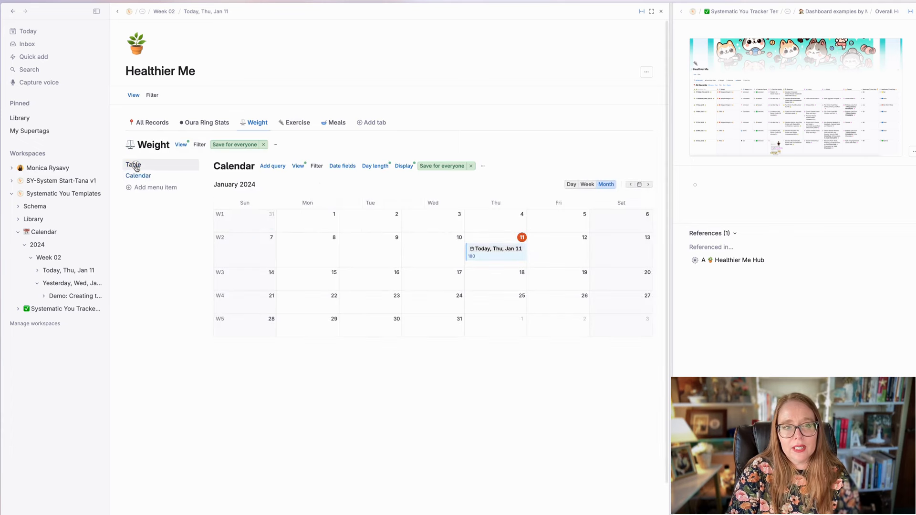
click(135, 165)
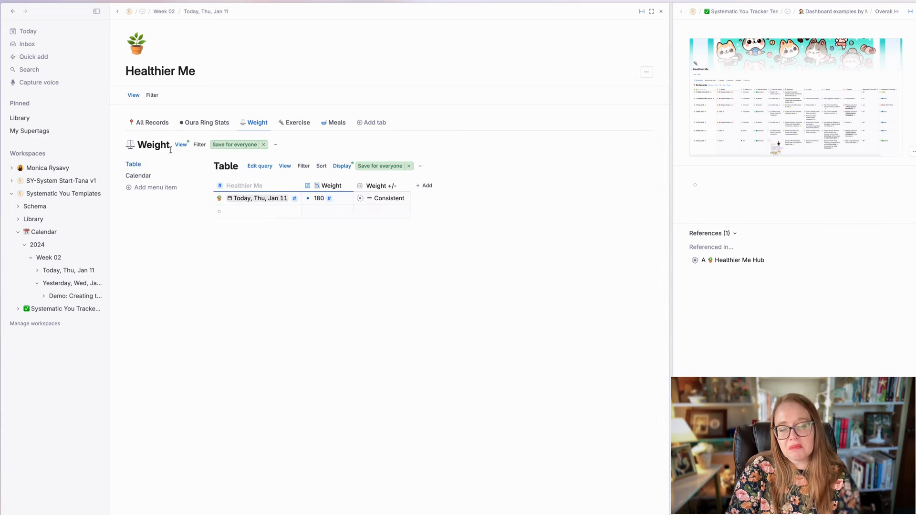
Return the Weight node to the tabs view and save that view for everyone.
click(180, 144)
click(210, 211)
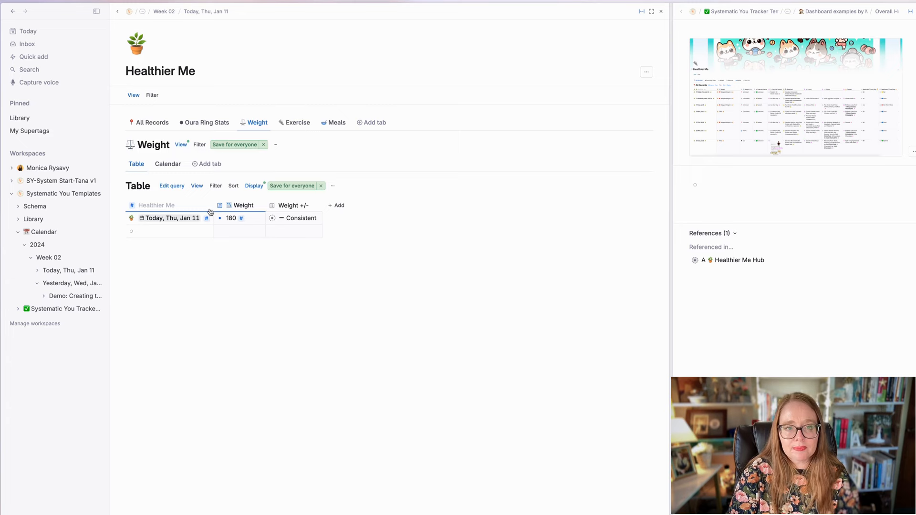
click(229, 145)
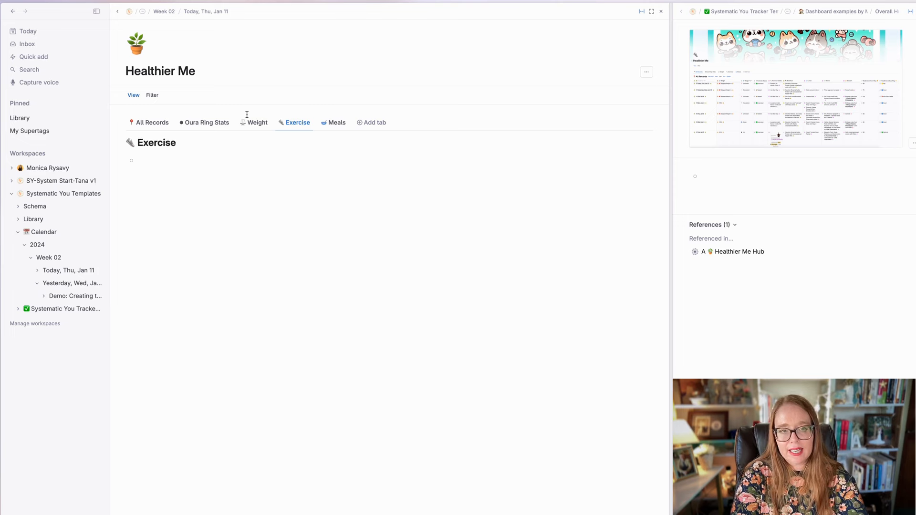
Add a node named Calendar in the Exercise tab and convert it to a search node.
text(Calendar)
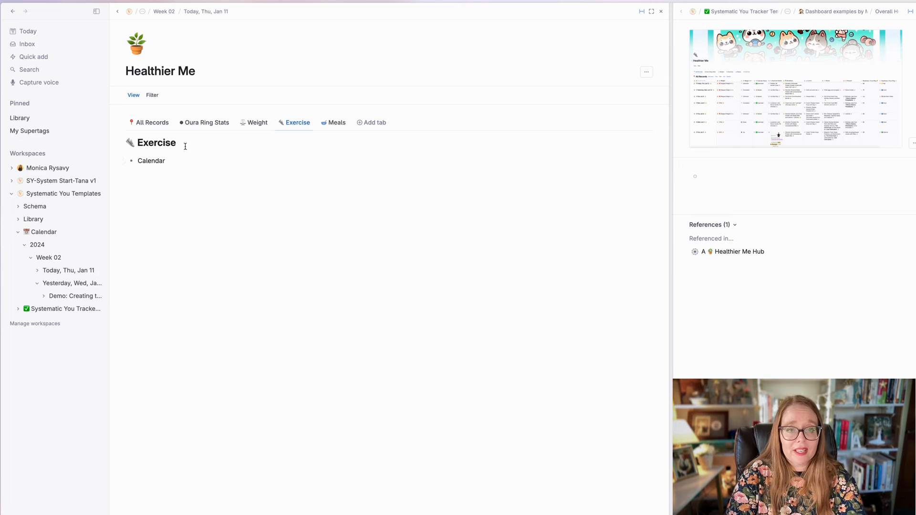
key(super+a)
key(super+k)
text(conv)
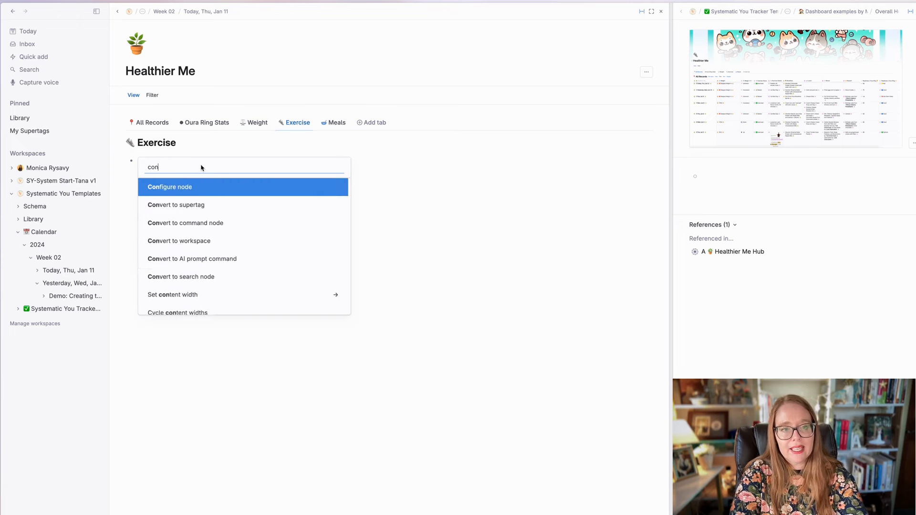
key(Down)
key(Down)
key(Down)
key(Down)
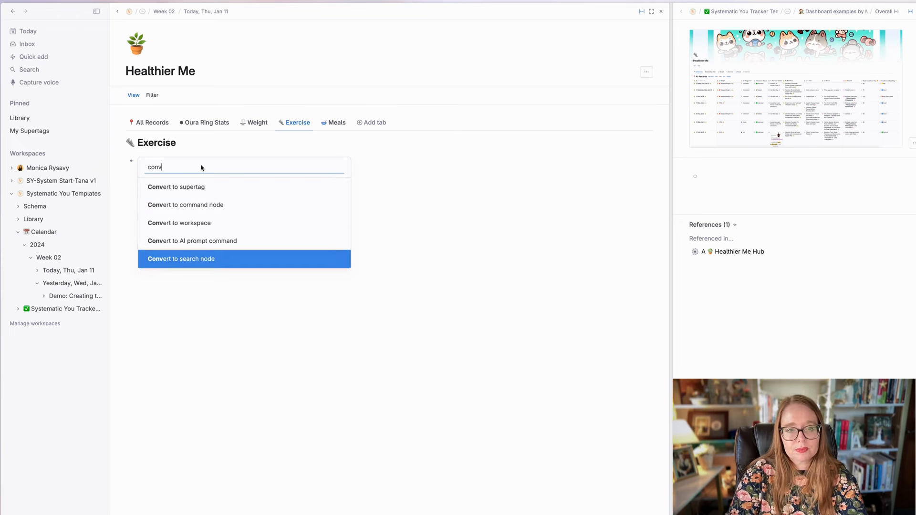
key(Return)
Set the Exercise Calendar search's query to the Healthier Me supertag and finish the query.
text(#healt)
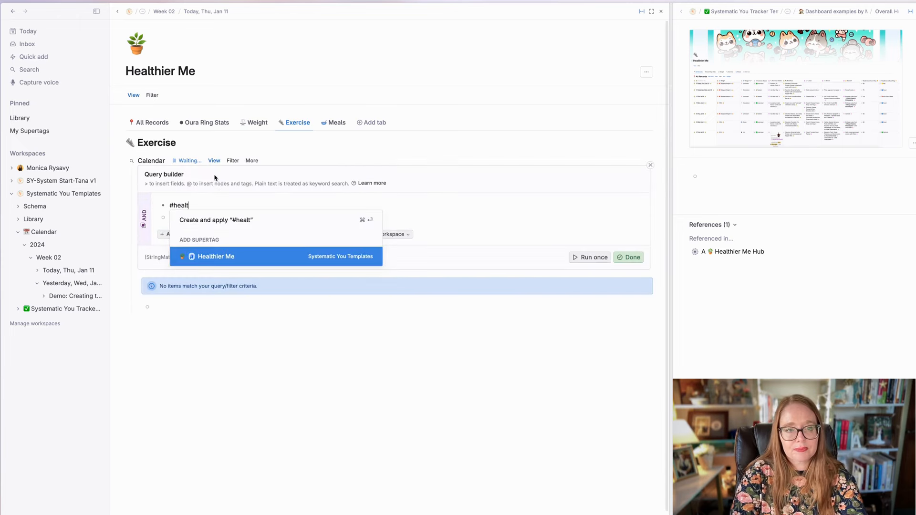
click(240, 255)
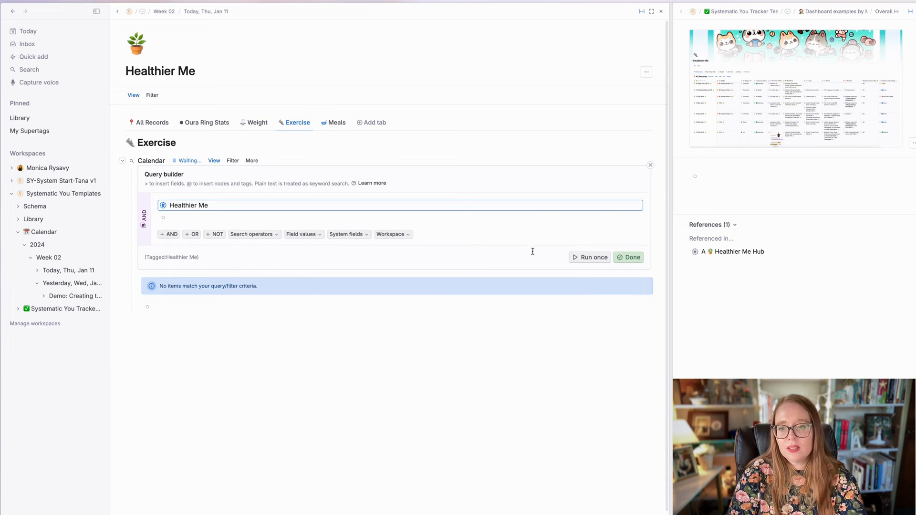
click(628, 257)
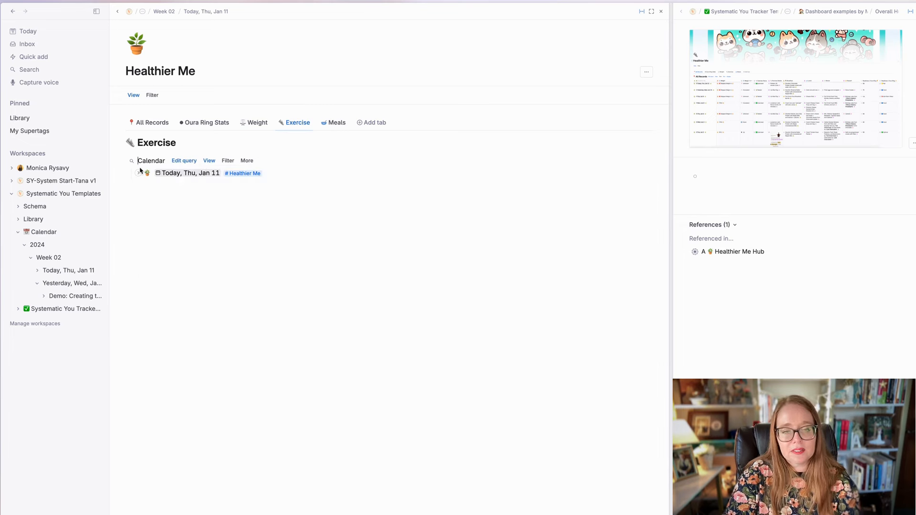
Show the Exercise Calendar search in calendar view, using Date from calendar node as its date field.
click(208, 161)
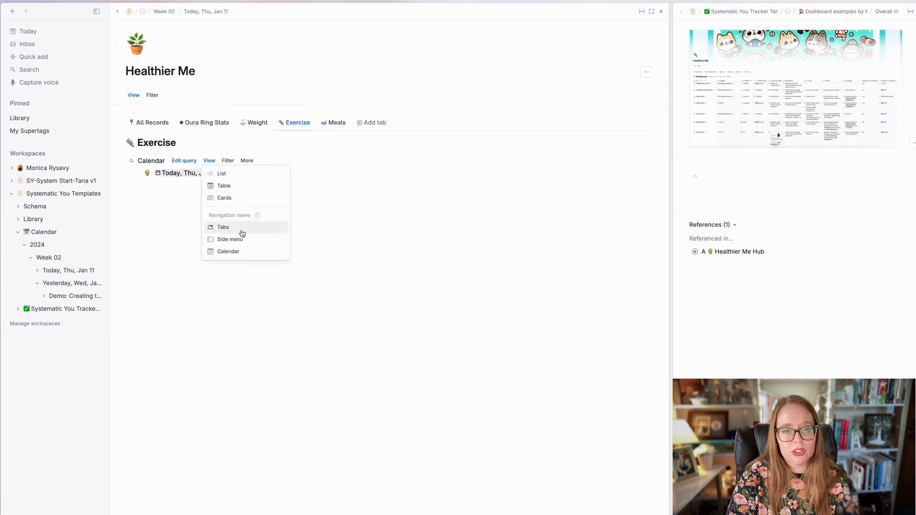
click(241, 251)
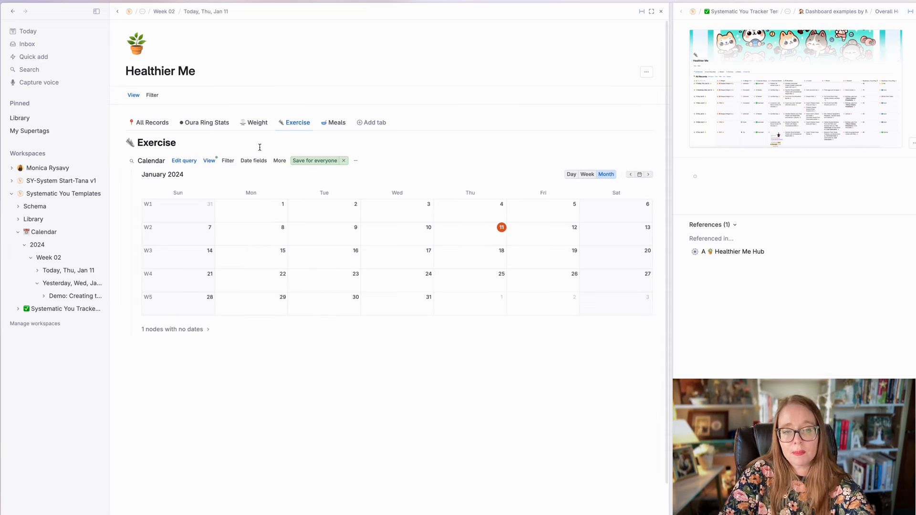
click(254, 161)
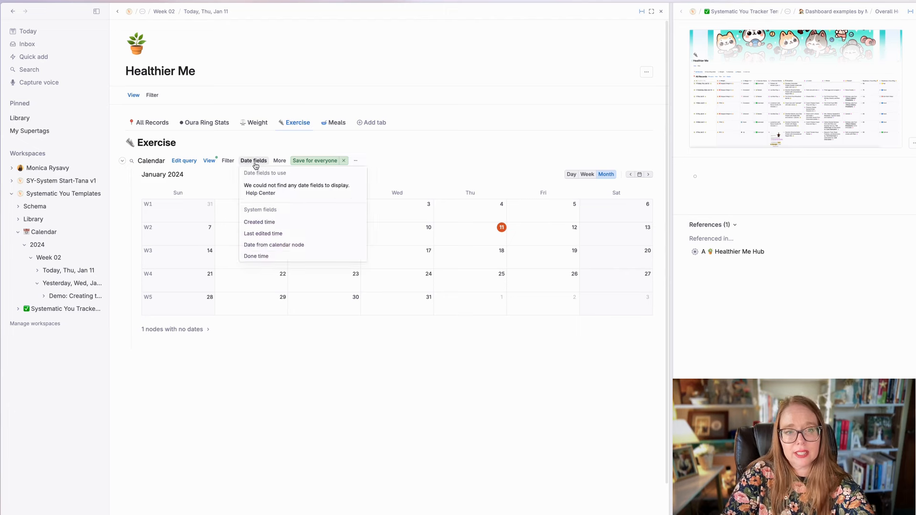
click(301, 245)
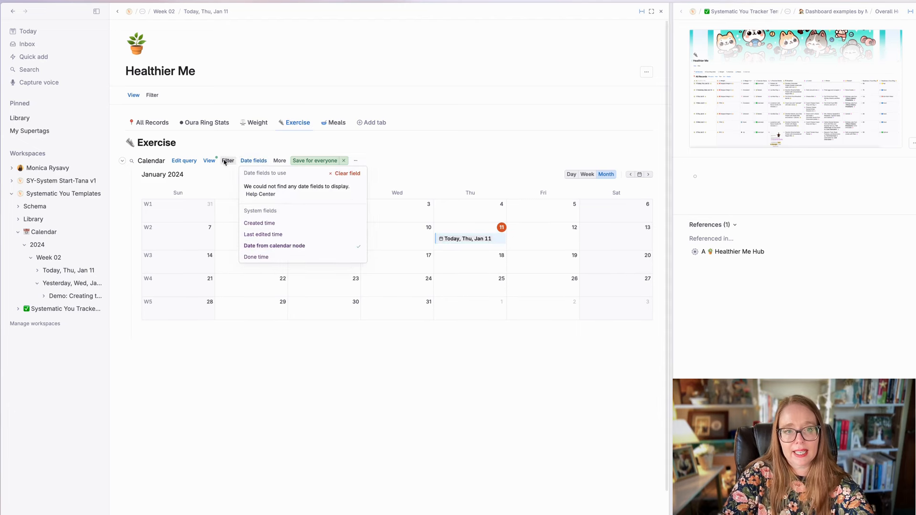
Display the Exercise Status and Exercise Details fields on the Exercise Calendar's entries.
click(279, 161)
click(305, 174)
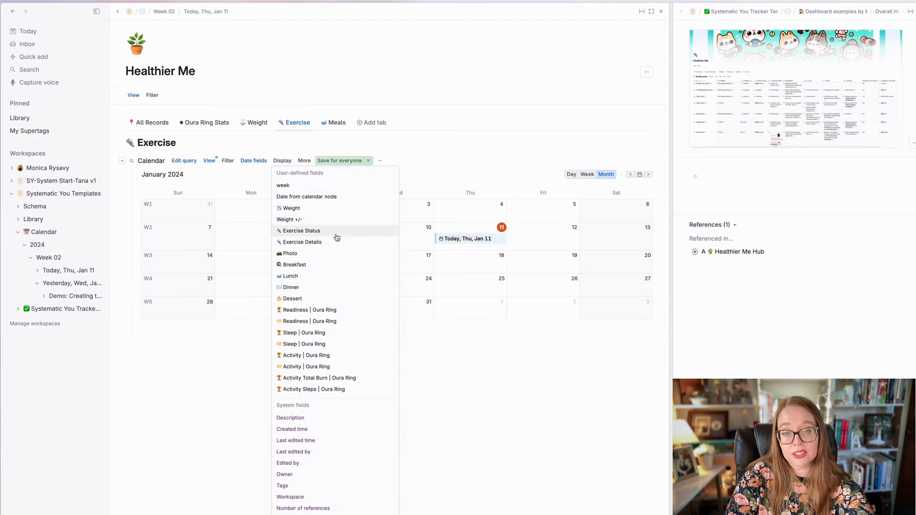
click(320, 233)
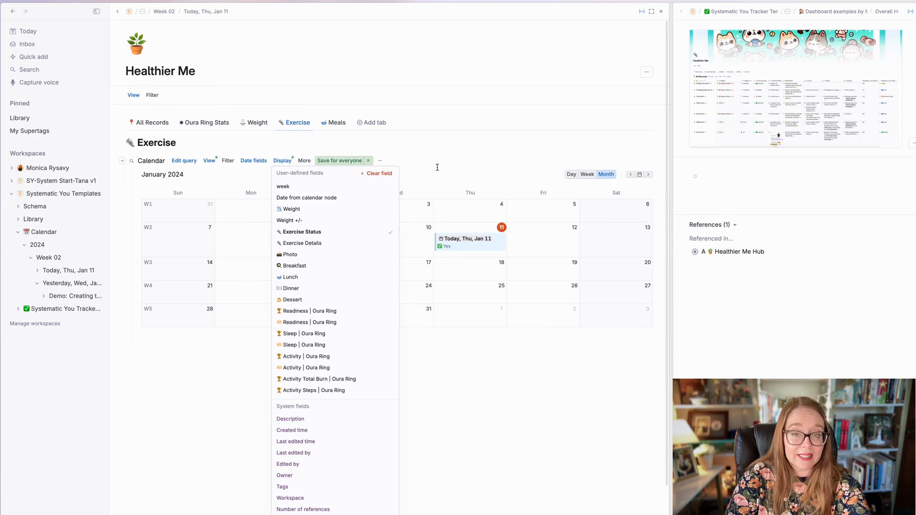
click(323, 243)
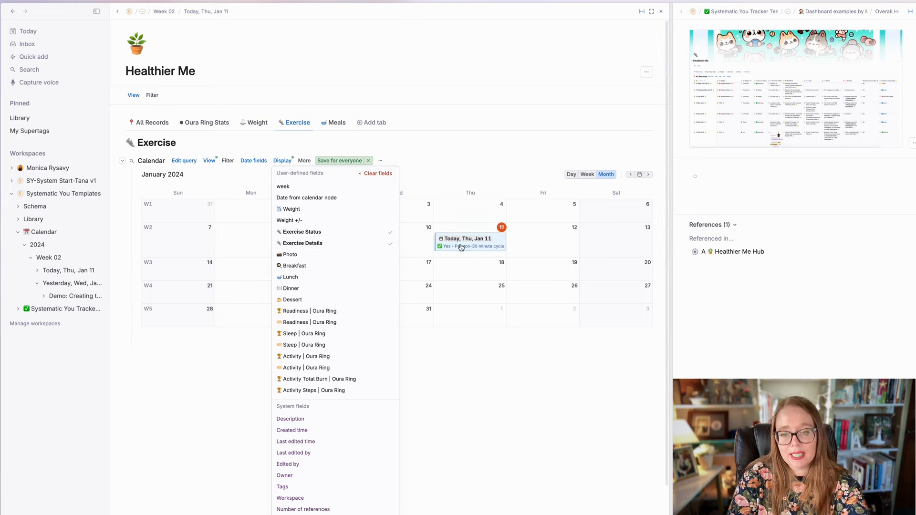
click(430, 169)
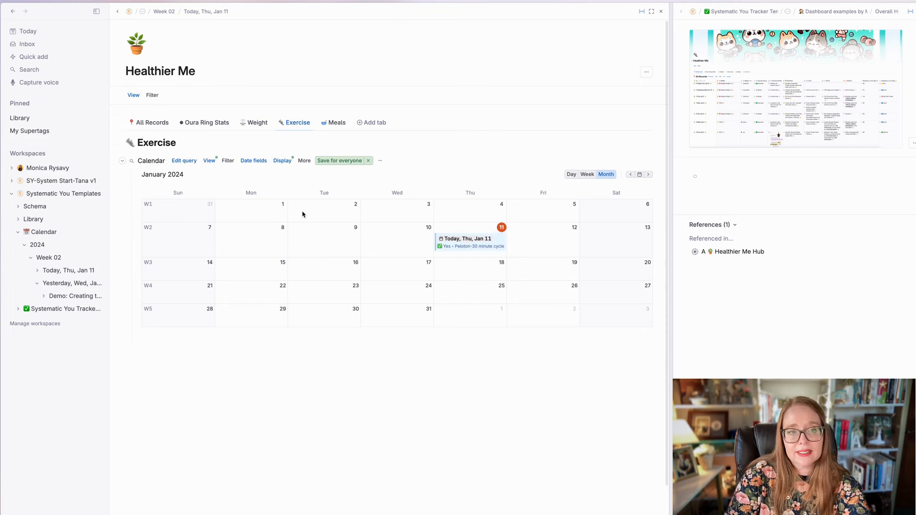
Replace the Exercise Calendar's query with the exercise details supertag, finish the query and check its displayed fields.
click(184, 161)
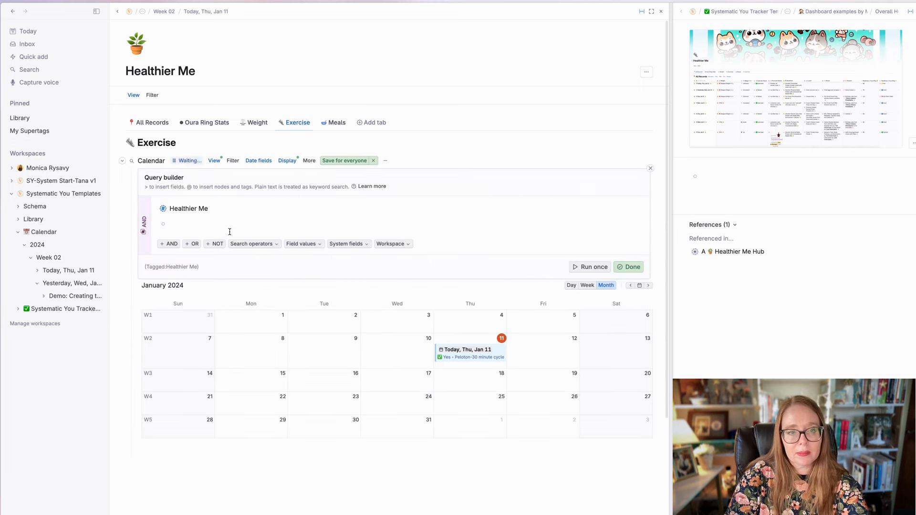
key(BackSpace)
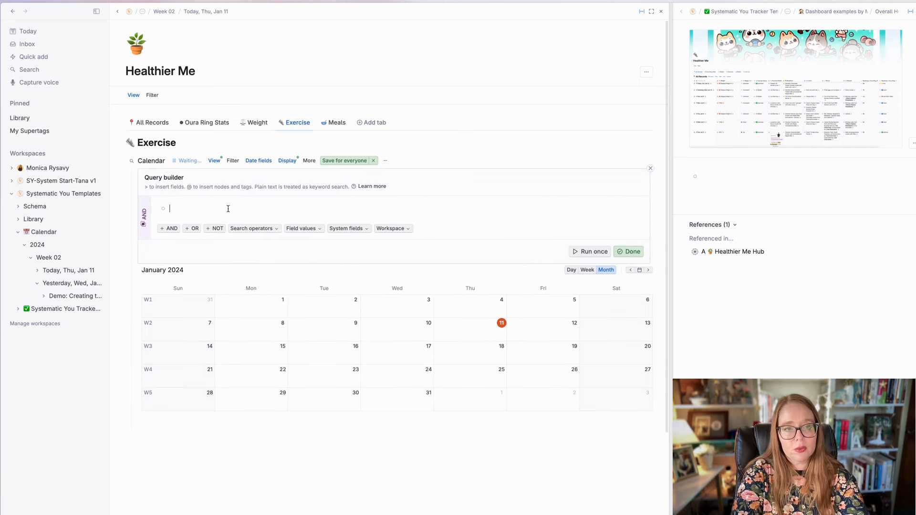
text(#ex)
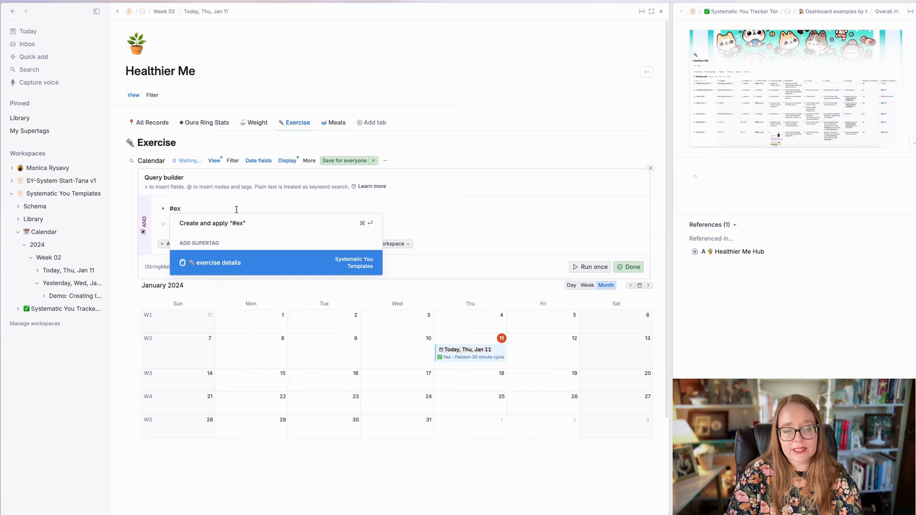
key(Return)
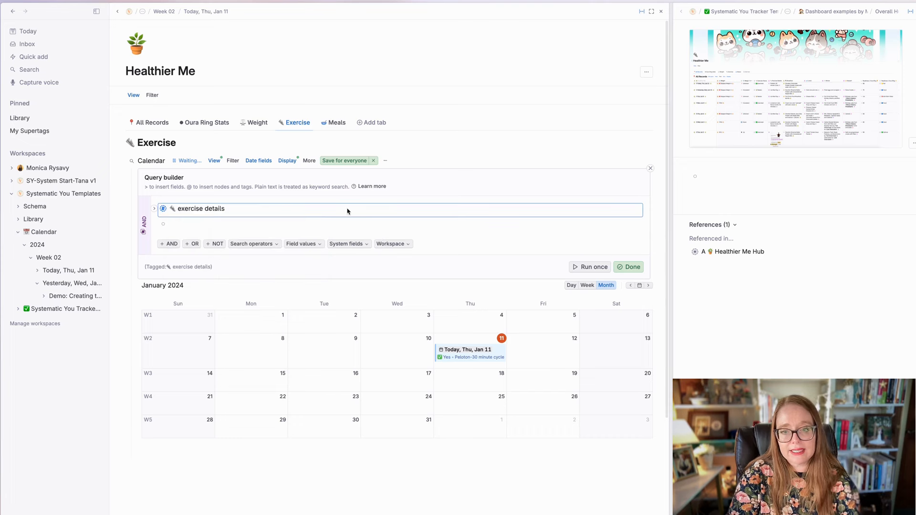
click(629, 268)
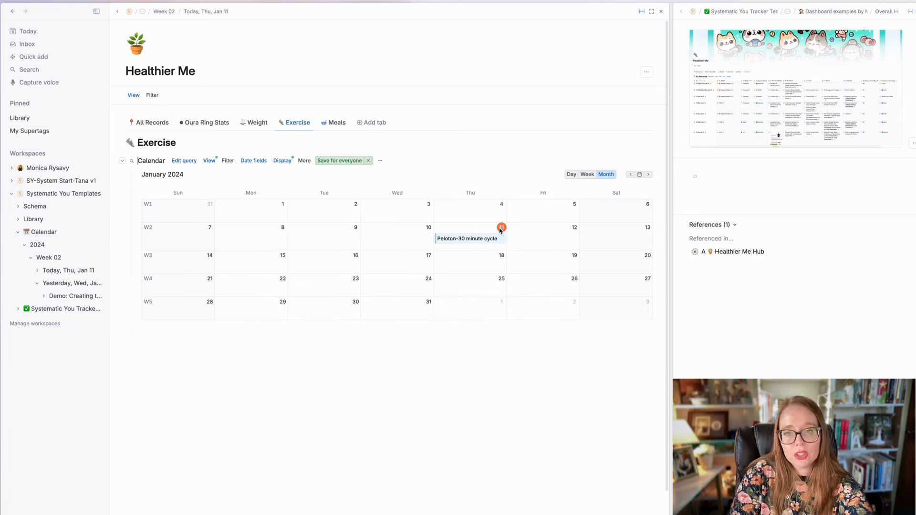
click(279, 161)
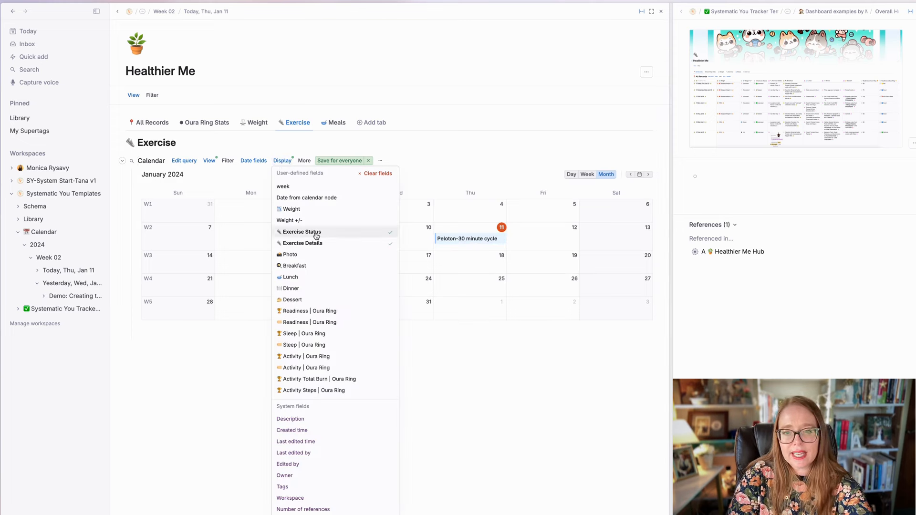
click(494, 148)
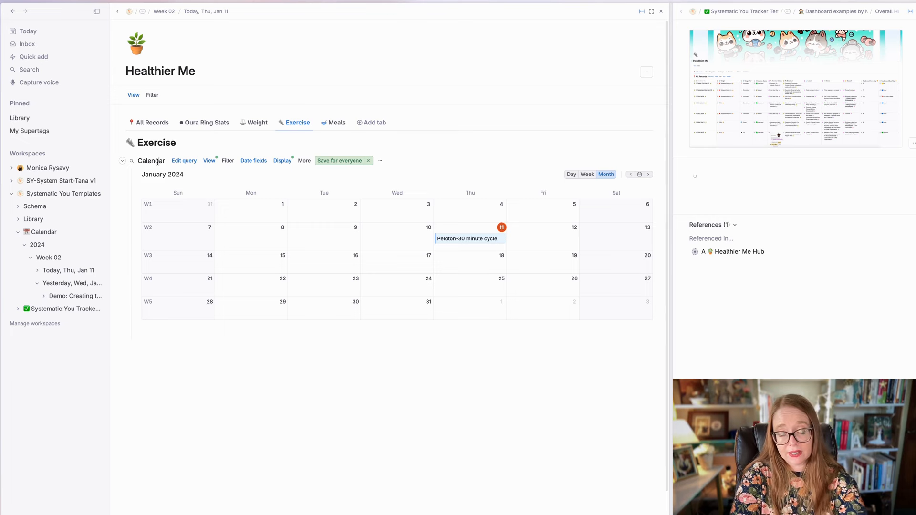
Duplicate the Exercise Calendar search and rename the copy Table.
key(super+k)
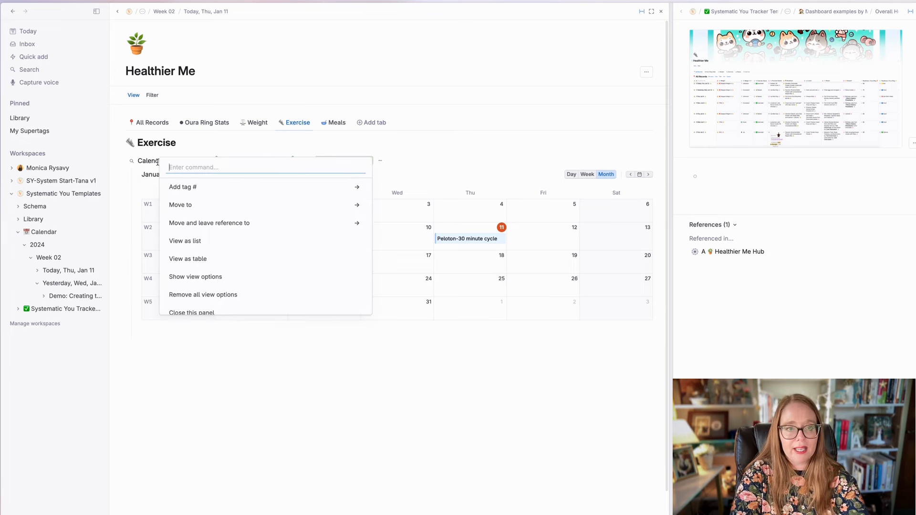
text(dup)
key(Return)
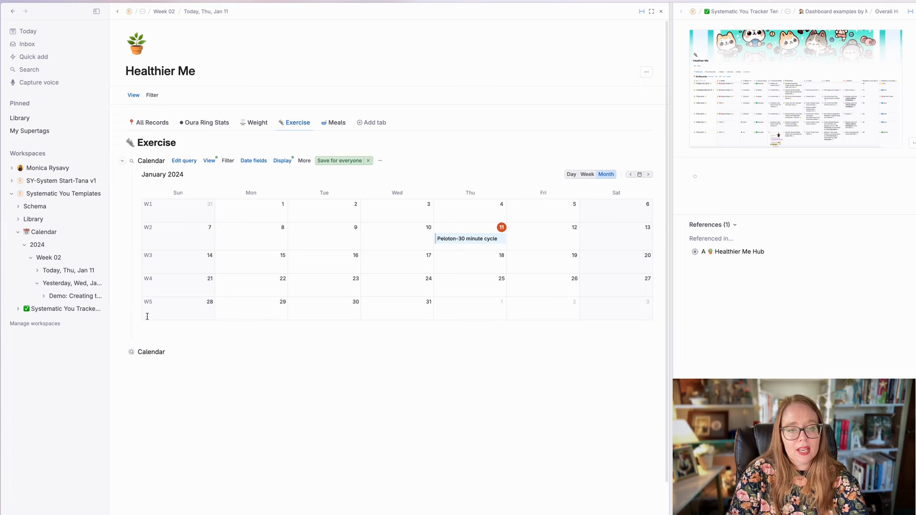
text(T)
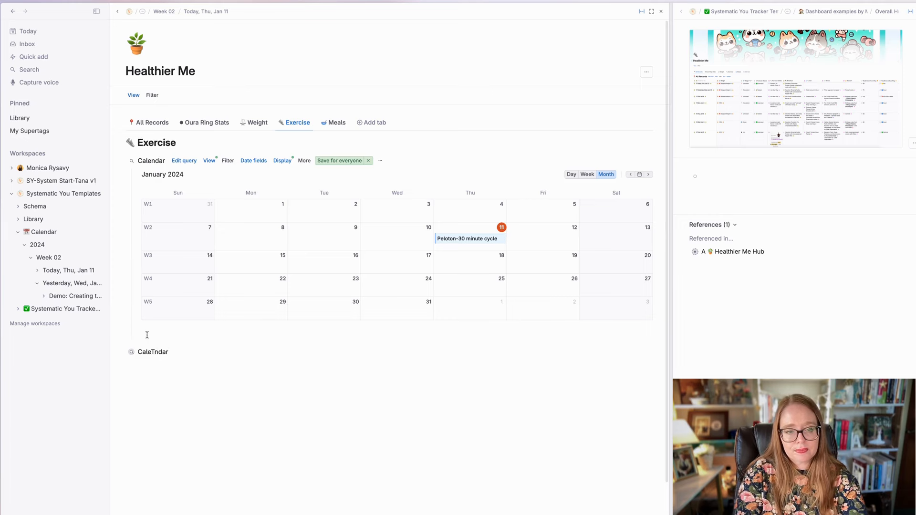
key(ctrl+a)
text(Table)
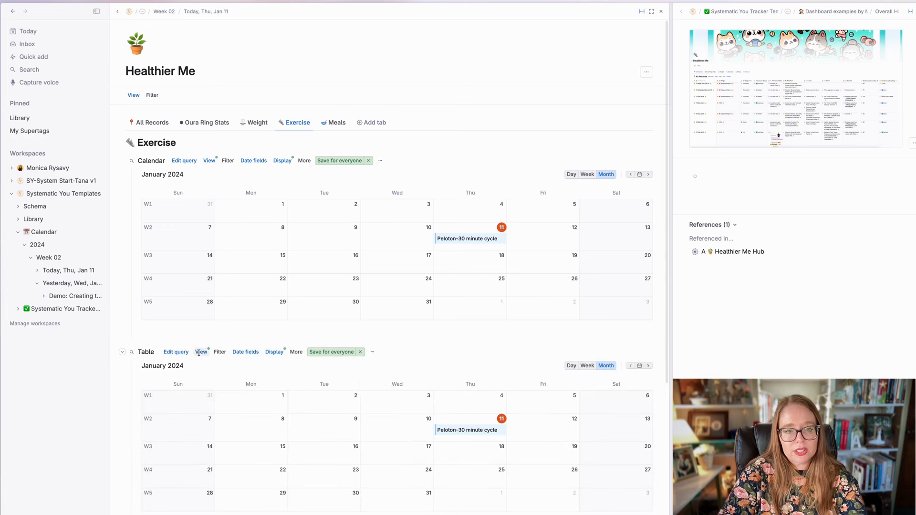
Switch the Exercise Table search to table view and save that view for everyone.
click(200, 352)
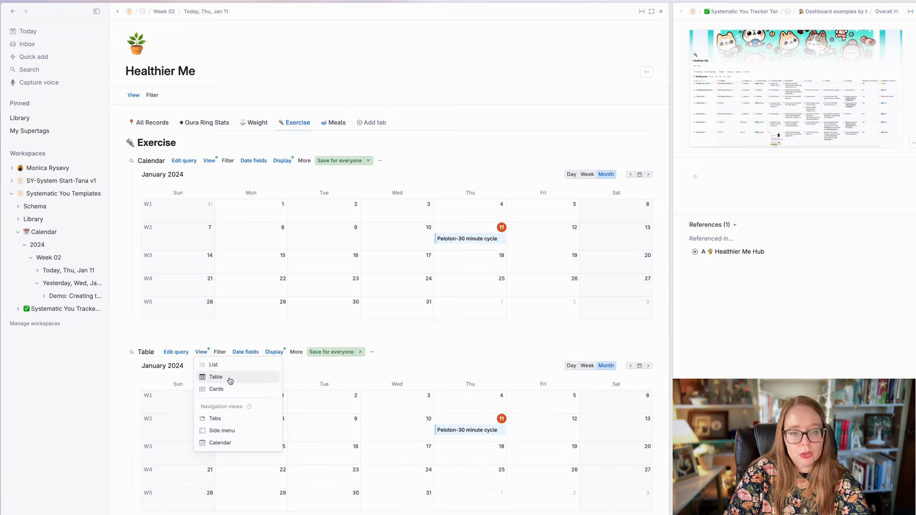
click(229, 378)
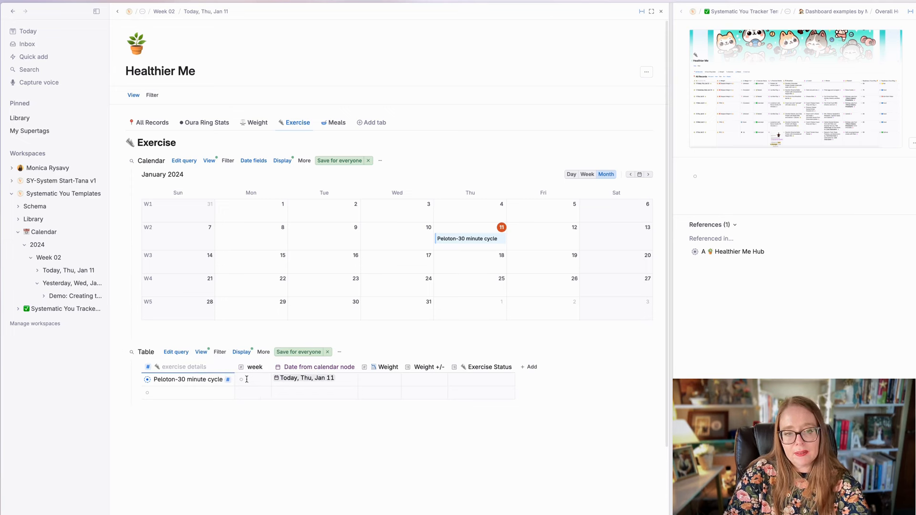
click(283, 355)
Hide the Date from calendar node, Exercise Status, Weight +/- and Weight columns in the Exercise Table search.
click(238, 352)
click(255, 376)
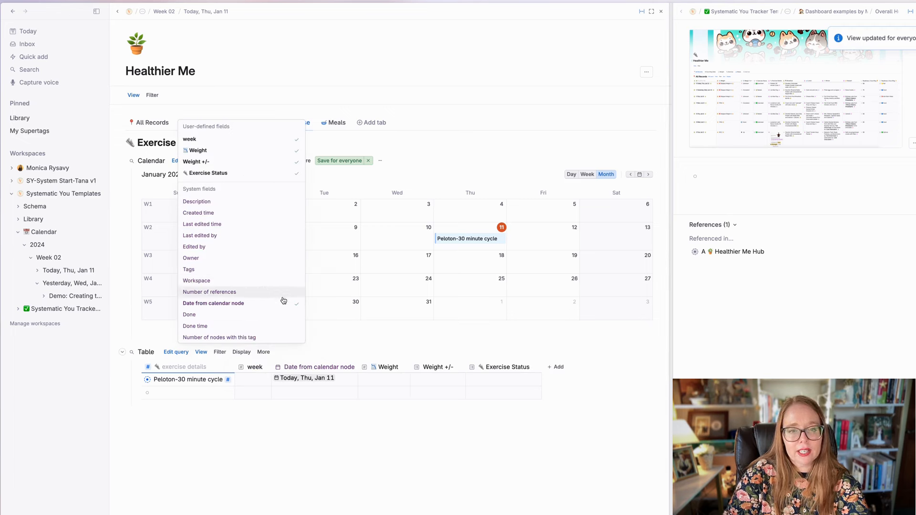
click(287, 301)
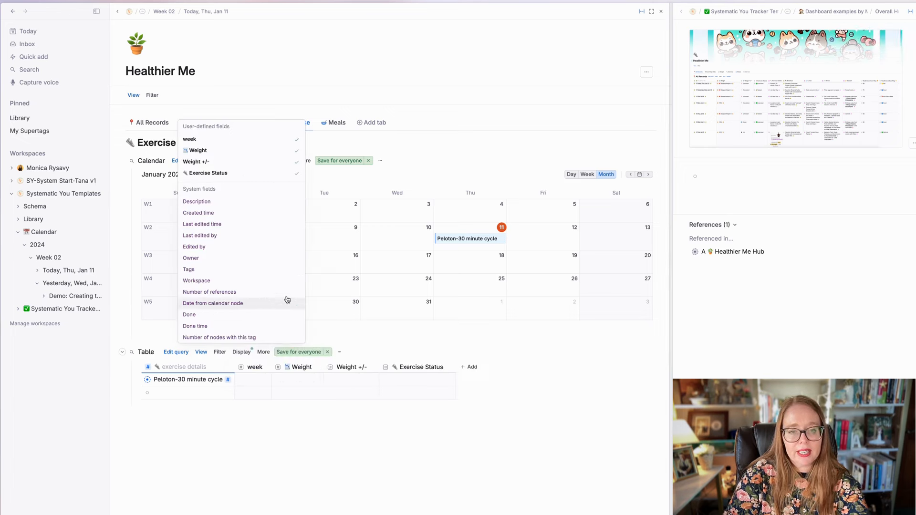
click(241, 173)
click(224, 161)
click(221, 151)
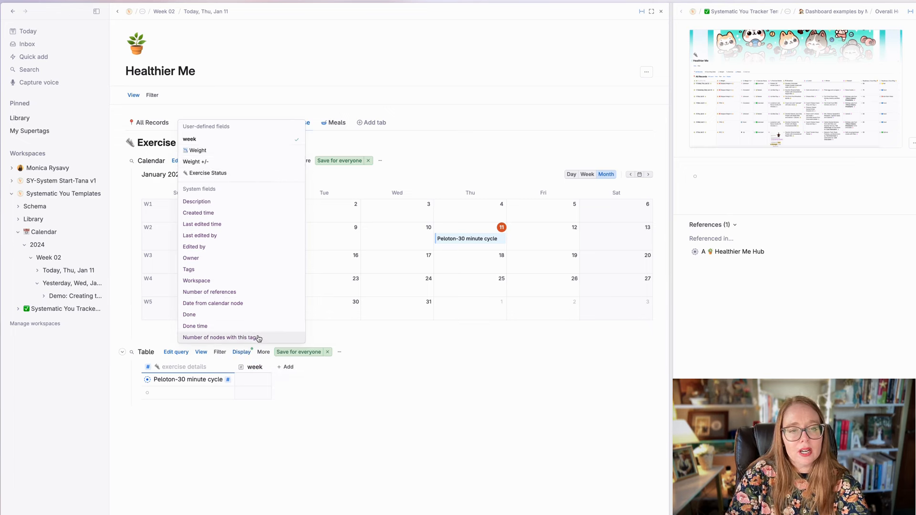
Show Number of references instead of week in the Exercise Table search and save the view for everyone.
click(235, 293)
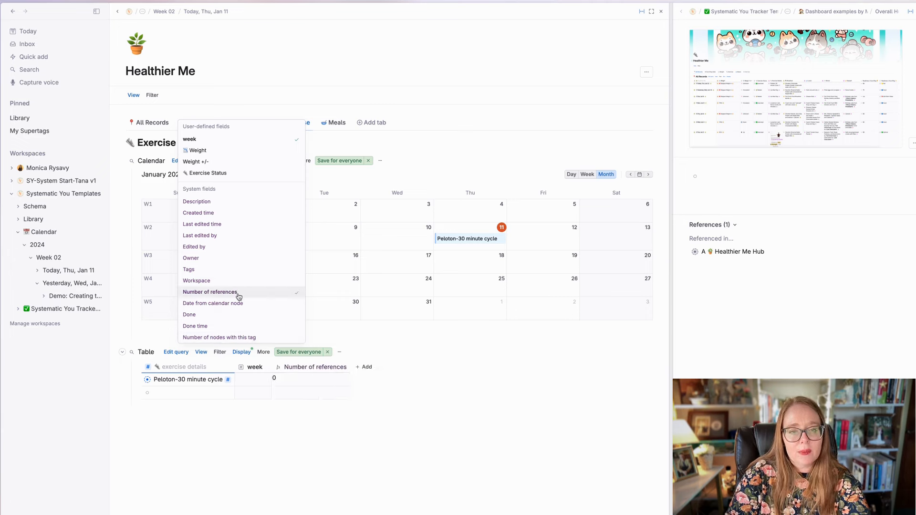
click(213, 140)
click(393, 356)
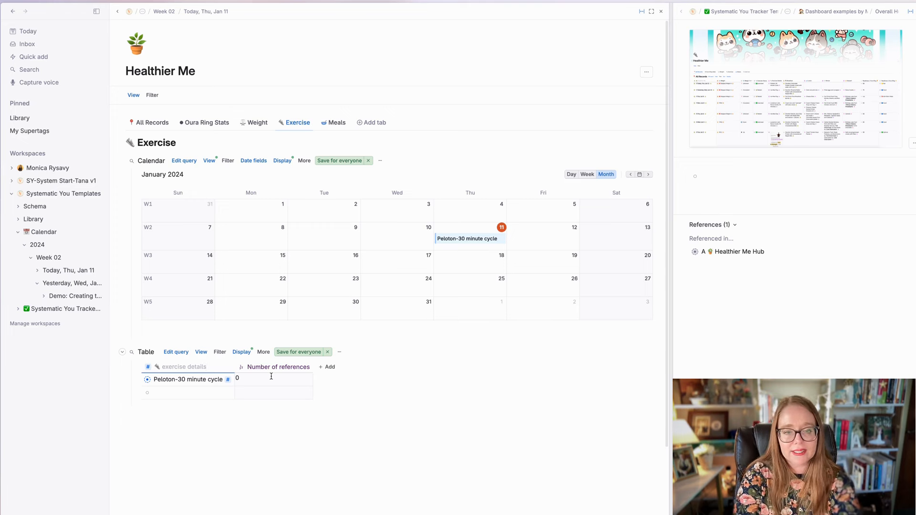
click(294, 352)
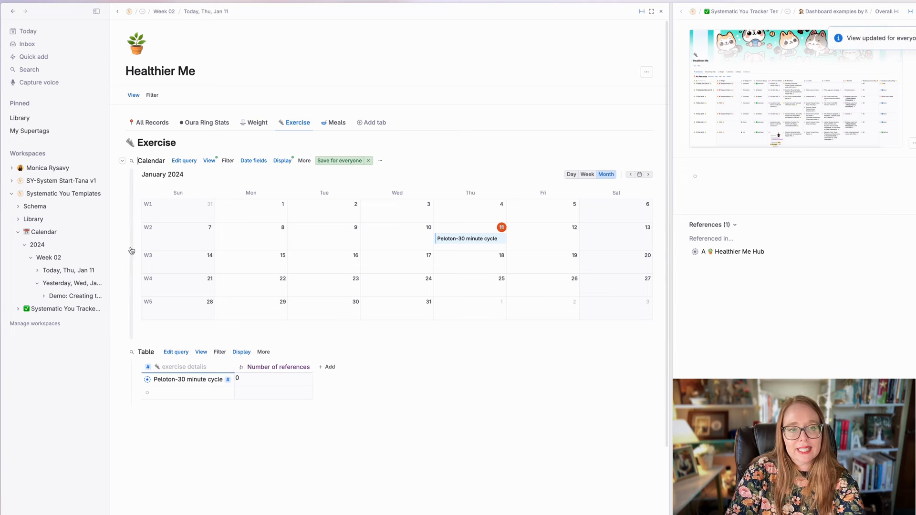
Collapse the Exercise tab's Calendar and Table searches, show the Exercise node's view options and set its view to tabs.
click(122, 161)
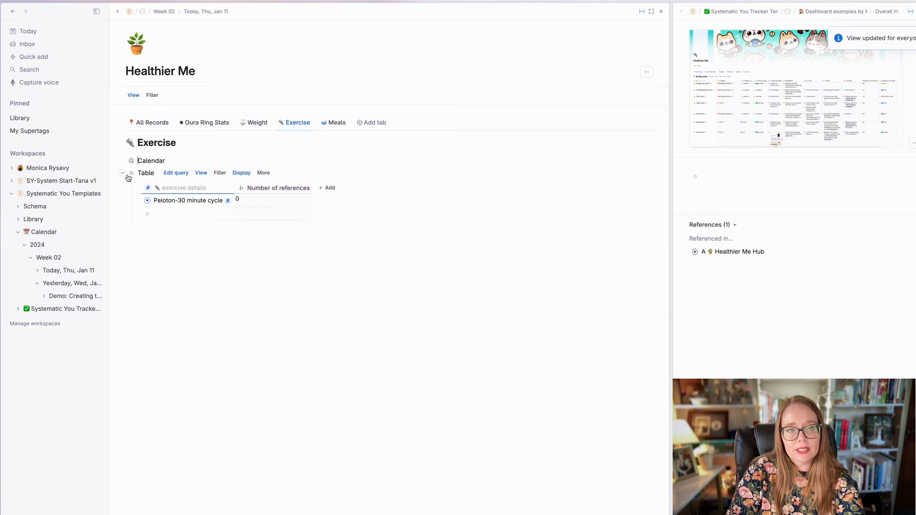
click(123, 173)
click(174, 142)
key(super+k)
text(show v)
key(Return)
click(192, 145)
click(227, 217)
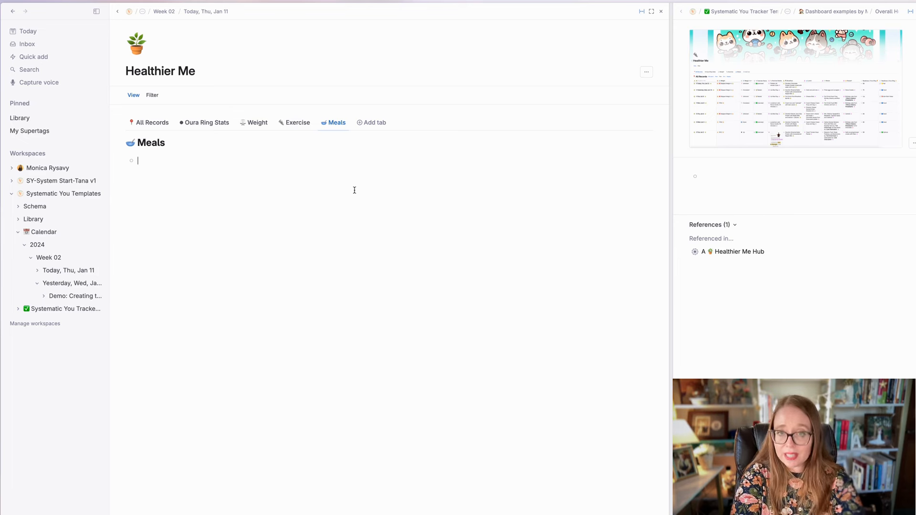
Add a node named Table in the Meals tab and convert it to a search node.
text(Table)
key(super+k)
text(convert)
key(Down)
key(Down)
key(Down)
key(Return)
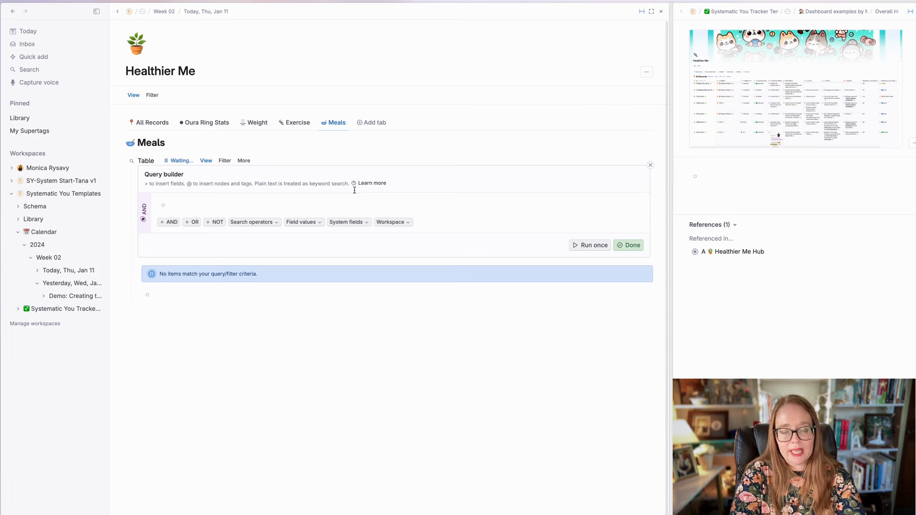
Set the Meals Table search's query to the Healthier Me supertag and finish the query.
text(#)
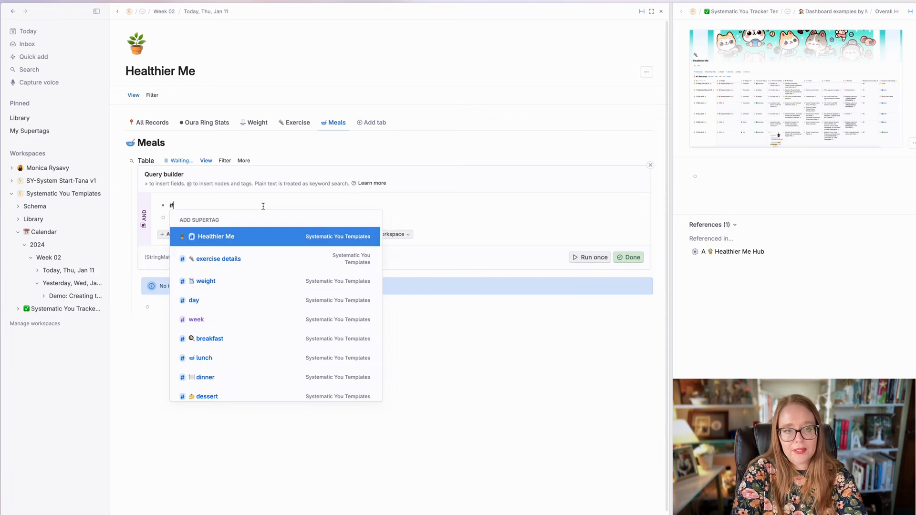
key(Escape)
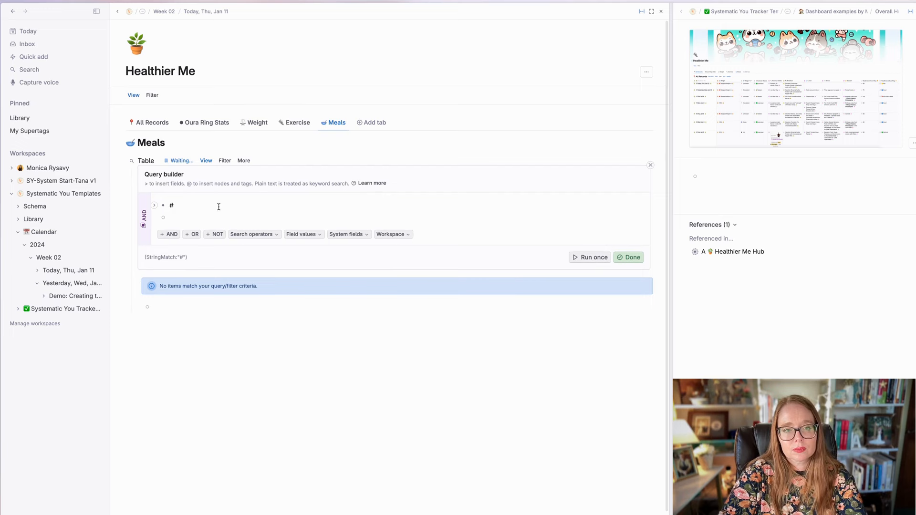
text(heal)
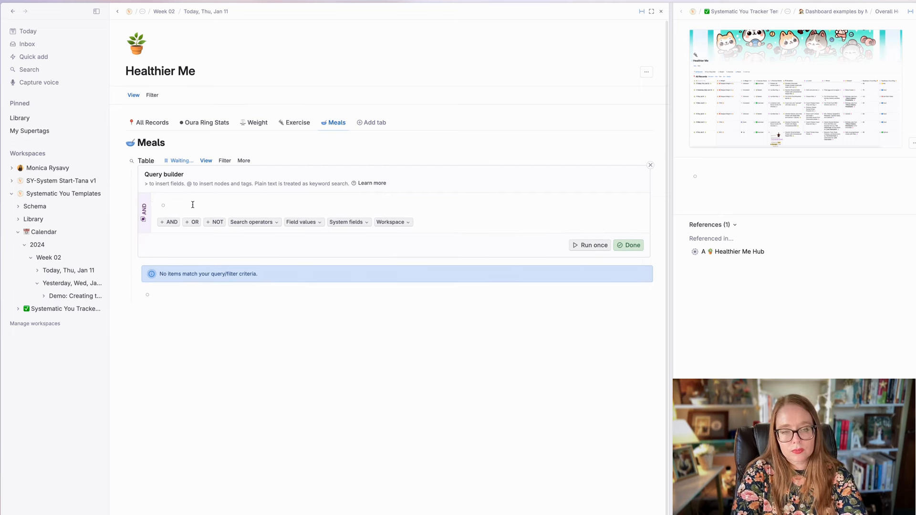
text(thier)
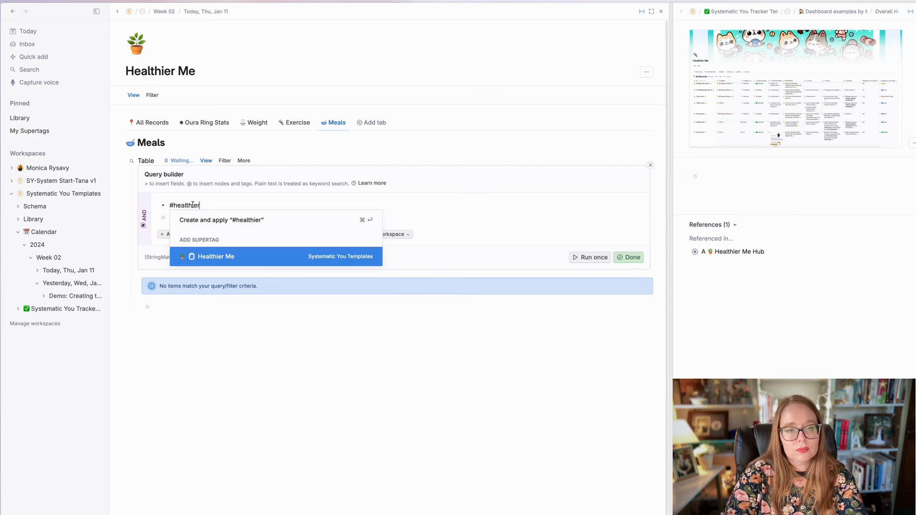
click(238, 258)
click(627, 256)
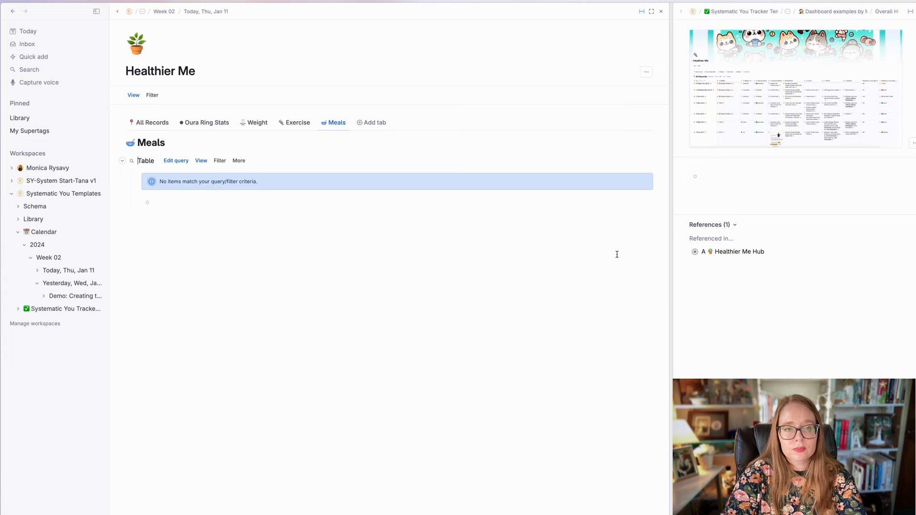
Set the Meals search to Table view and display the Breakfast, Lunch, Dinner, Dessert and Photo fields.
click(199, 160)
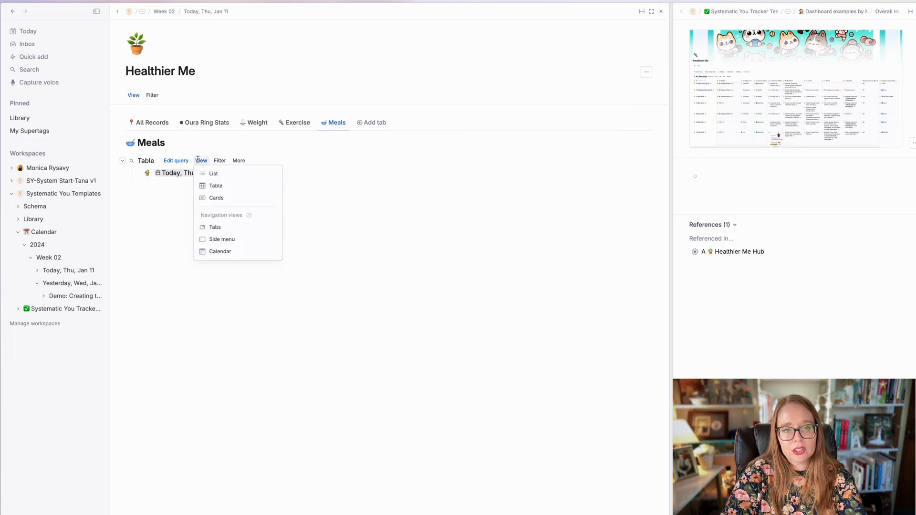
click(218, 186)
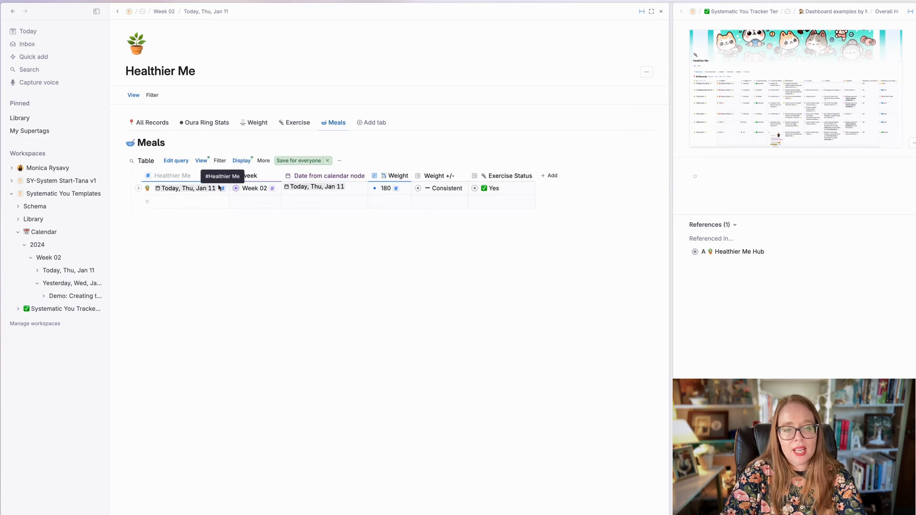
click(245, 161)
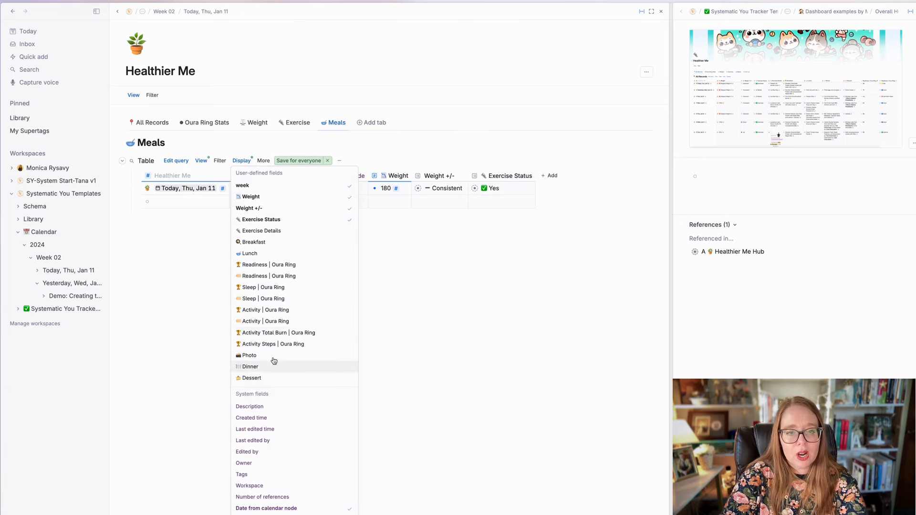
click(276, 243)
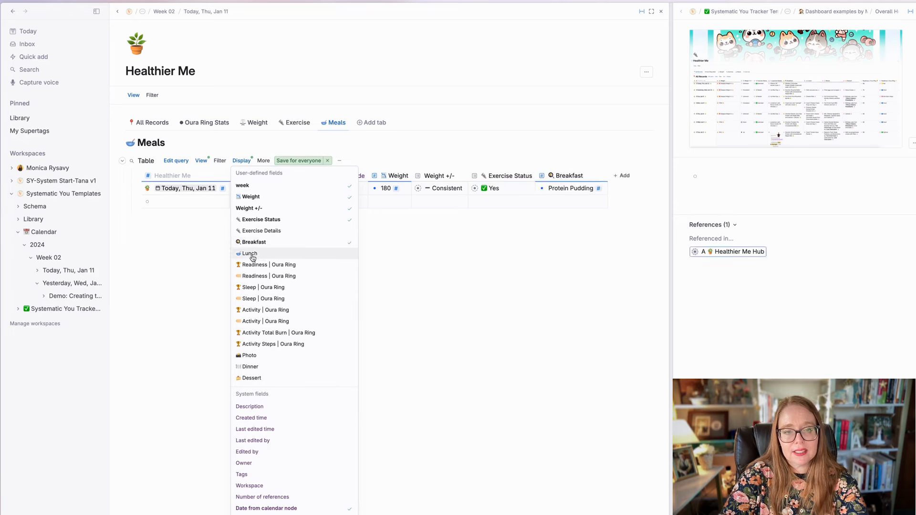
click(253, 255)
click(256, 367)
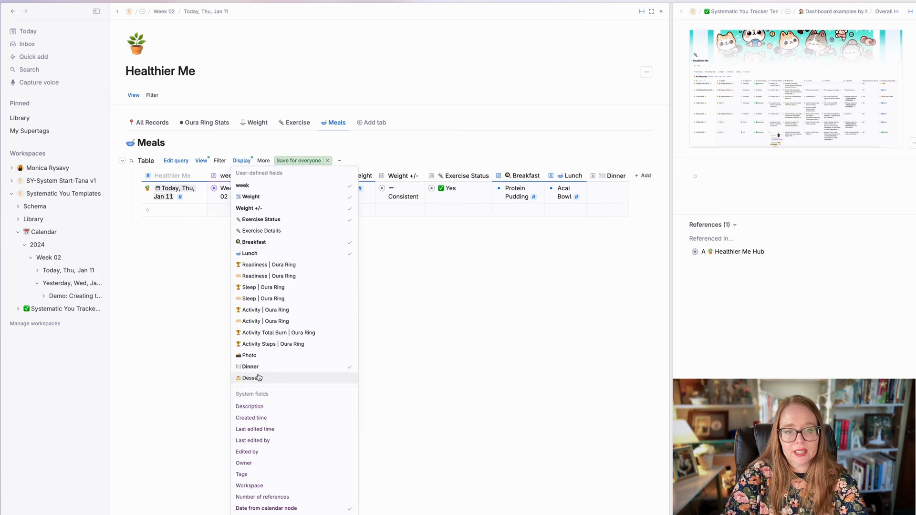
click(259, 378)
click(257, 357)
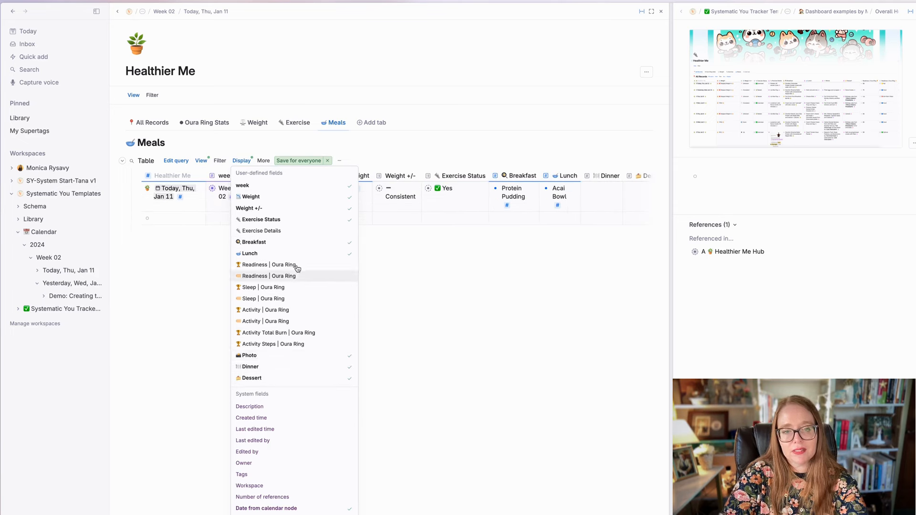
Hide Exercise Status, Weight +/-, week, Date from calendar node and Weight in the Meals Table search and save the view for everyone.
click(305, 220)
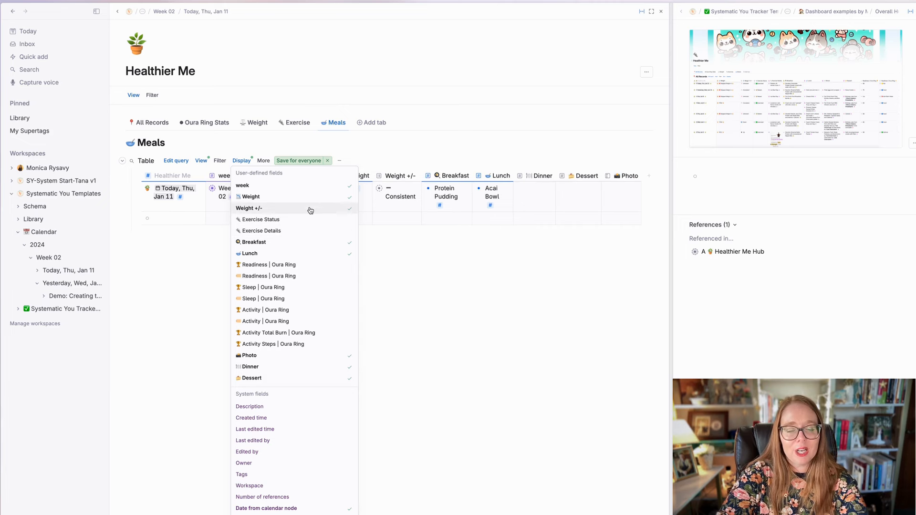
click(309, 208)
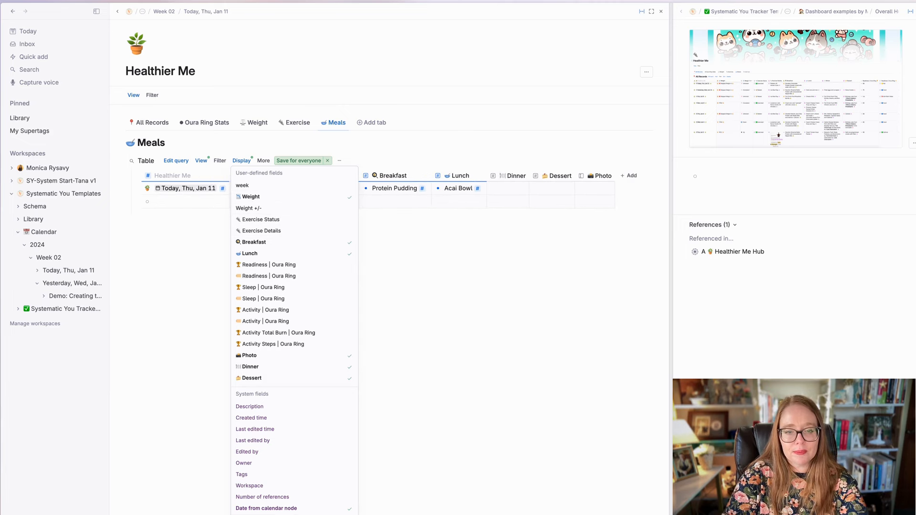
click(304, 512)
click(304, 511)
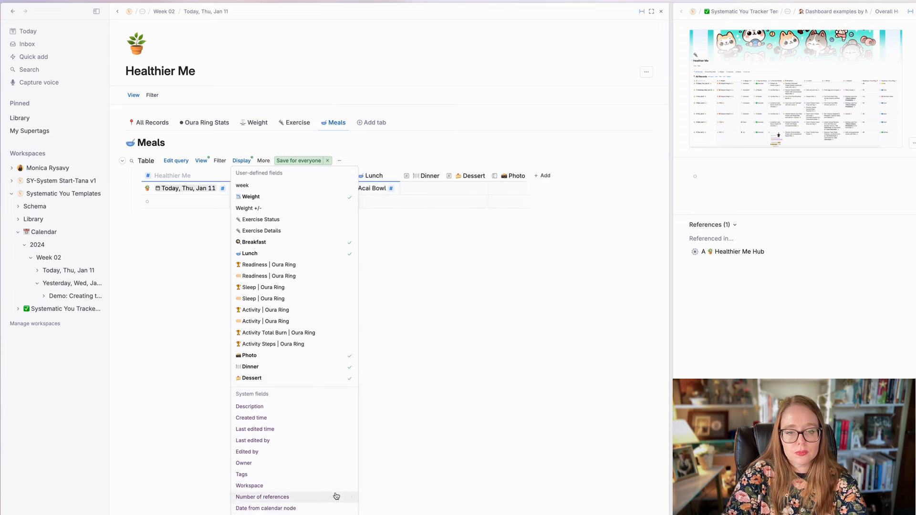
click(444, 367)
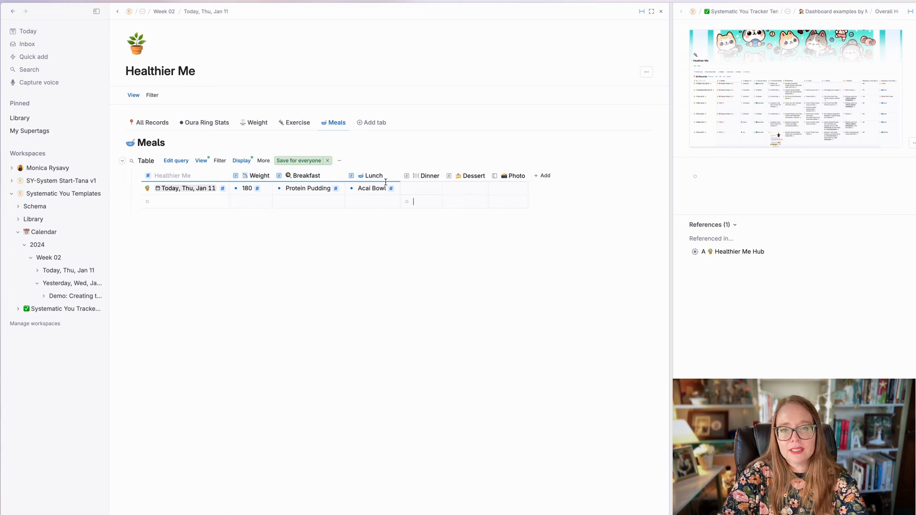
click(252, 175)
click(283, 295)
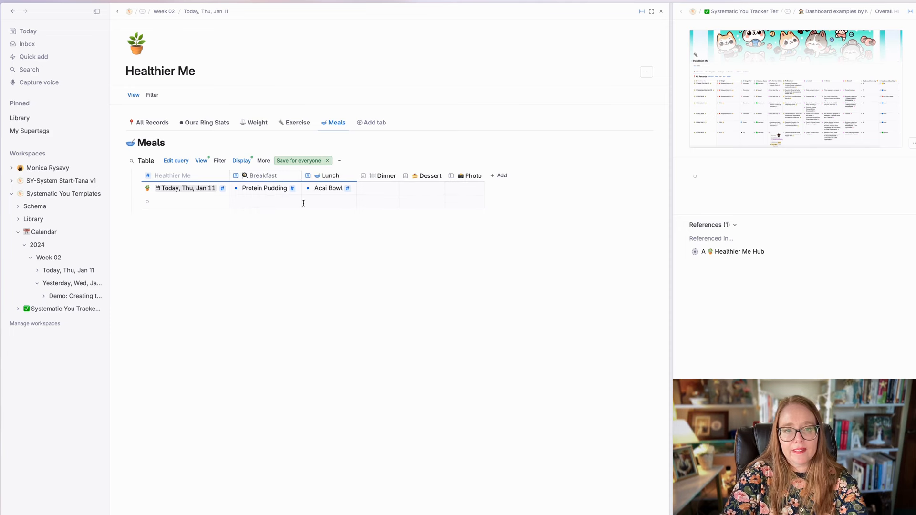
click(298, 161)
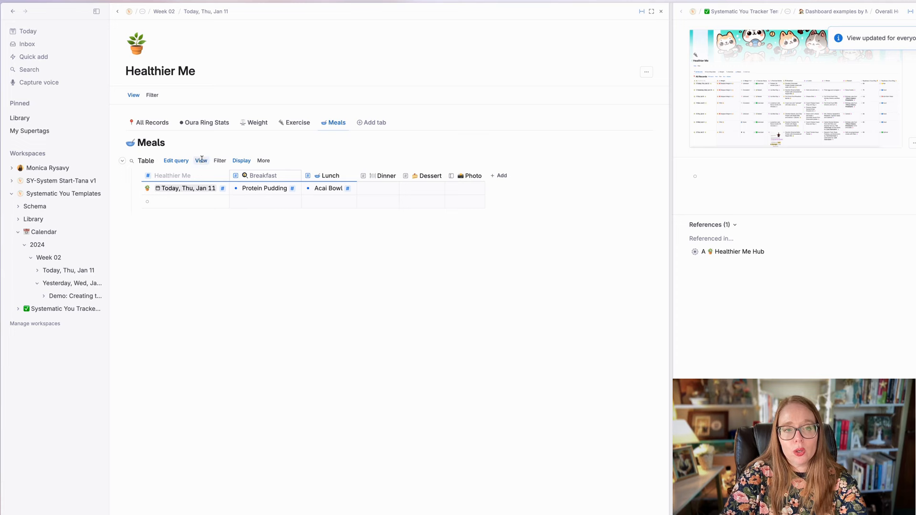
Sort the Meals Table search by Date from calendar node in ascending order and save the view for everyone.
click(263, 161)
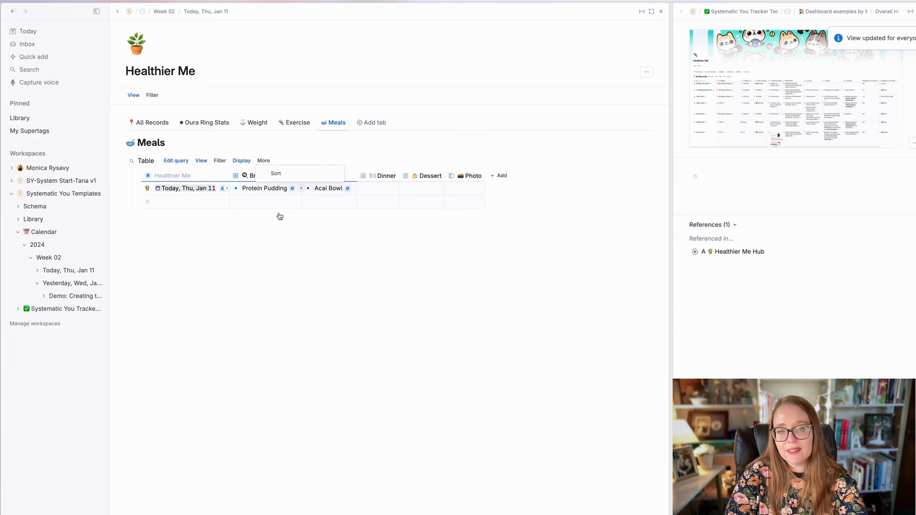
click(271, 173)
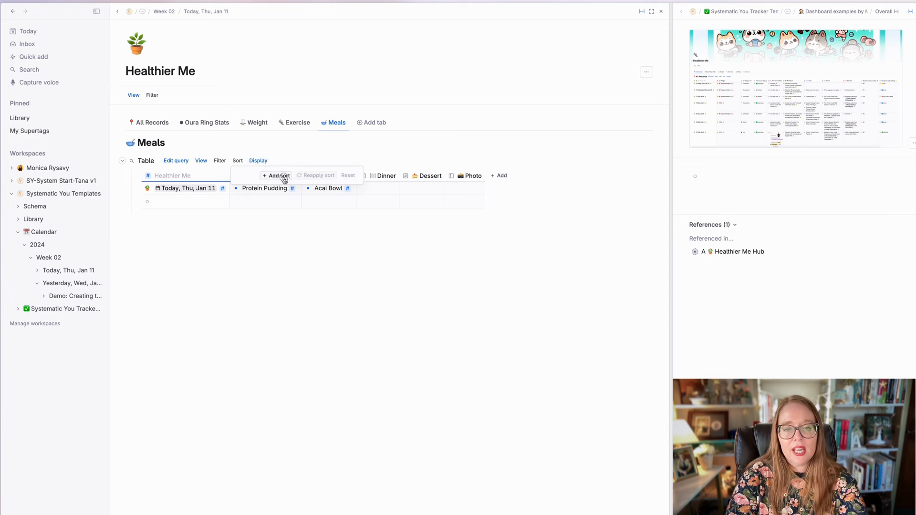
click(283, 177)
click(283, 178)
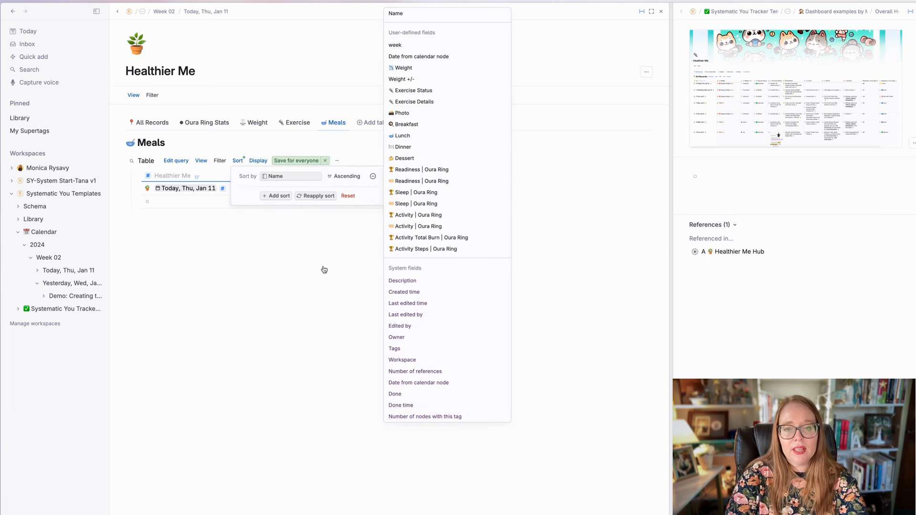
click(460, 385)
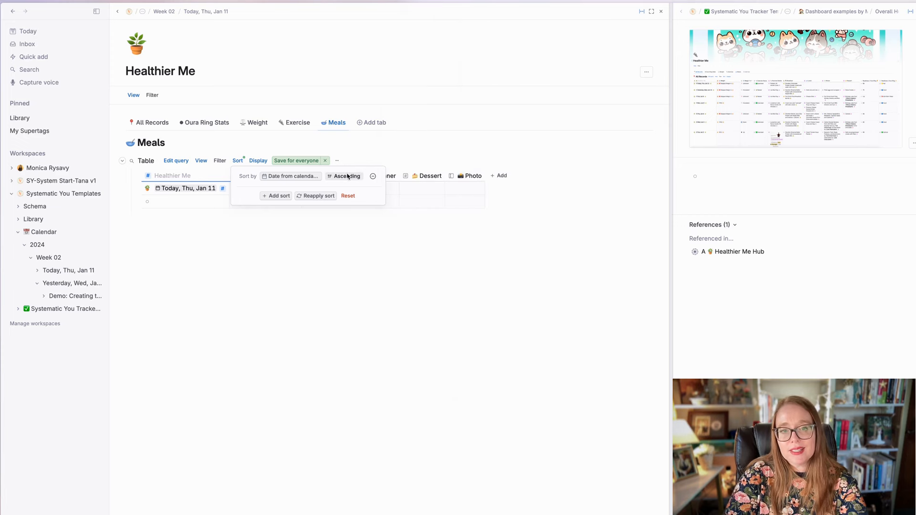
click(377, 260)
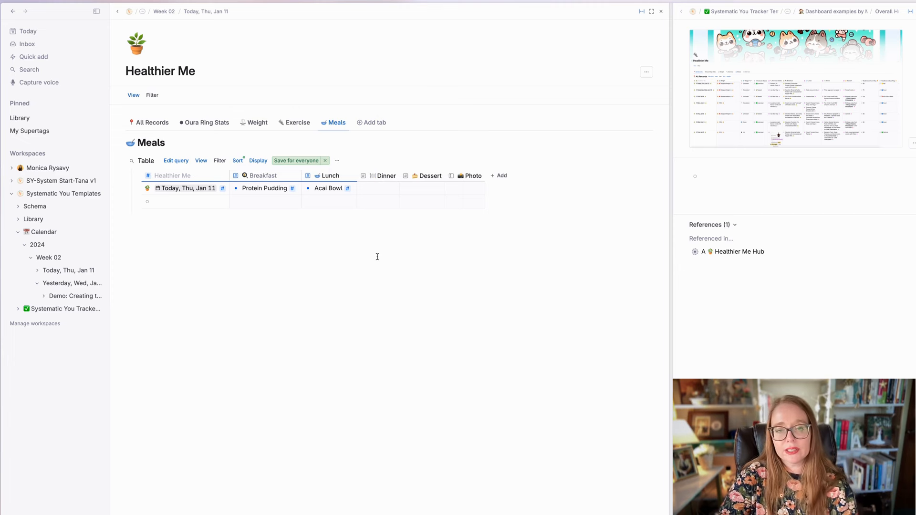
click(299, 162)
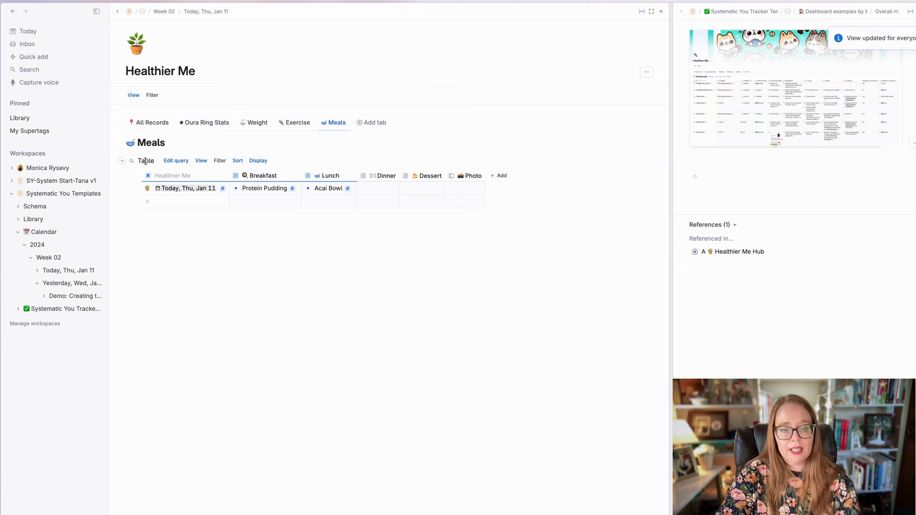
Duplicate the Meals Table search and show the view options of the duplicate.
key(super+k)
text(dp)
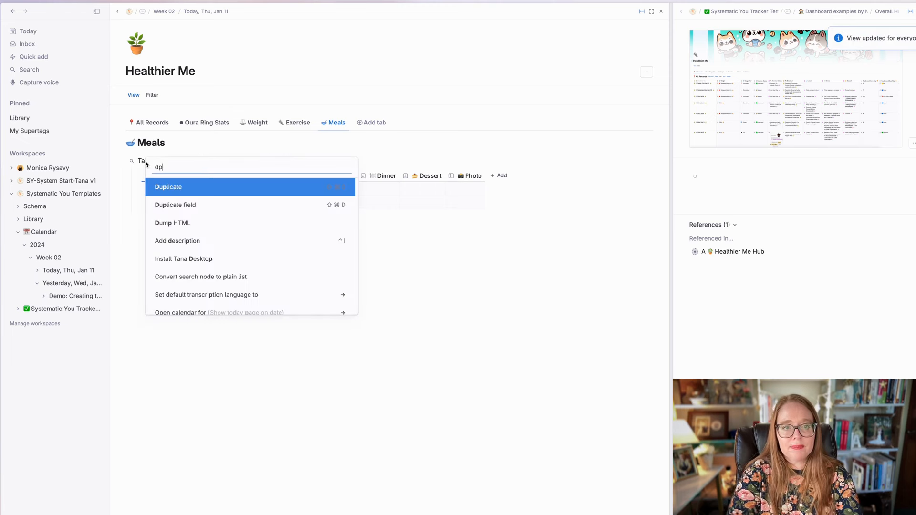
key(Return)
key(super+k)
text(show)
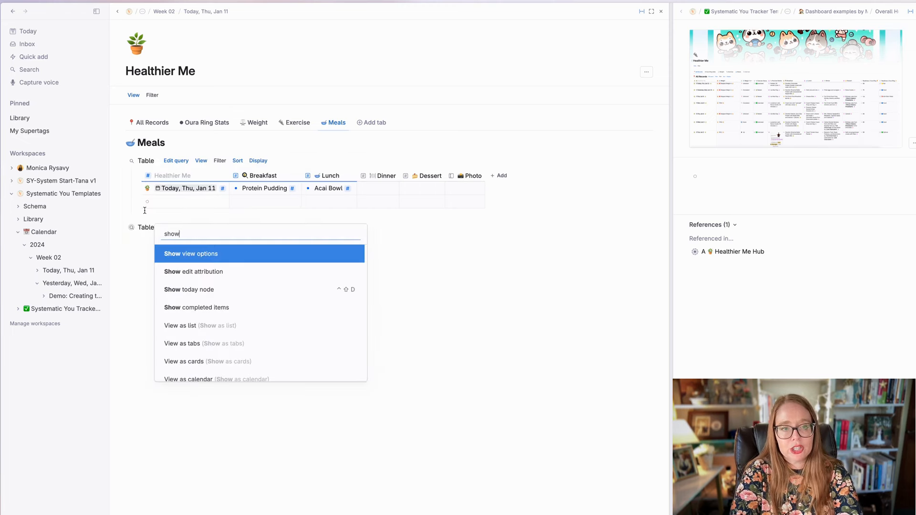
key(Return)
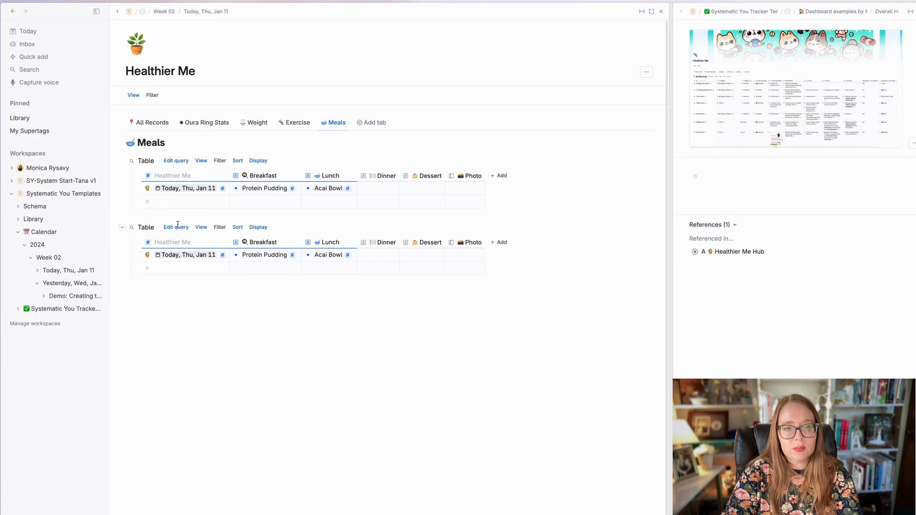
Try to show the duplicated search as a calendar using Date from calendar node and save the view for everyone.
click(250, 227)
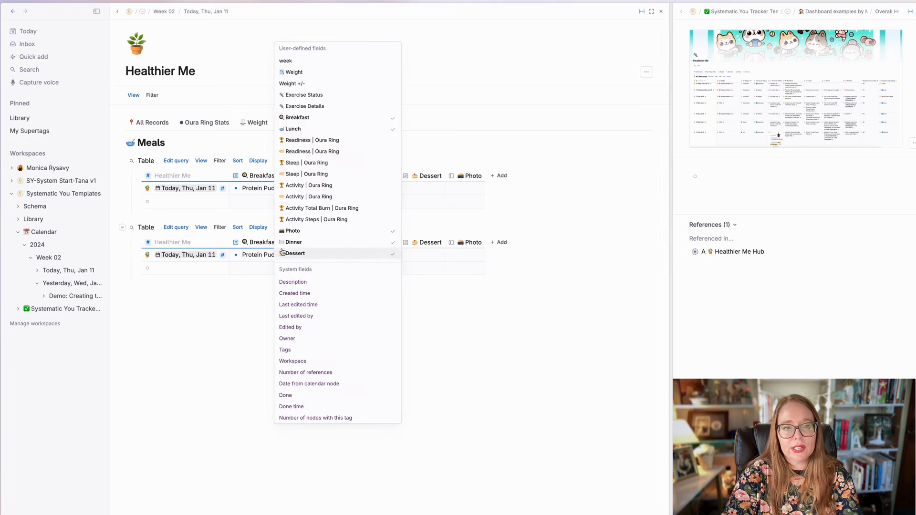
click(201, 227)
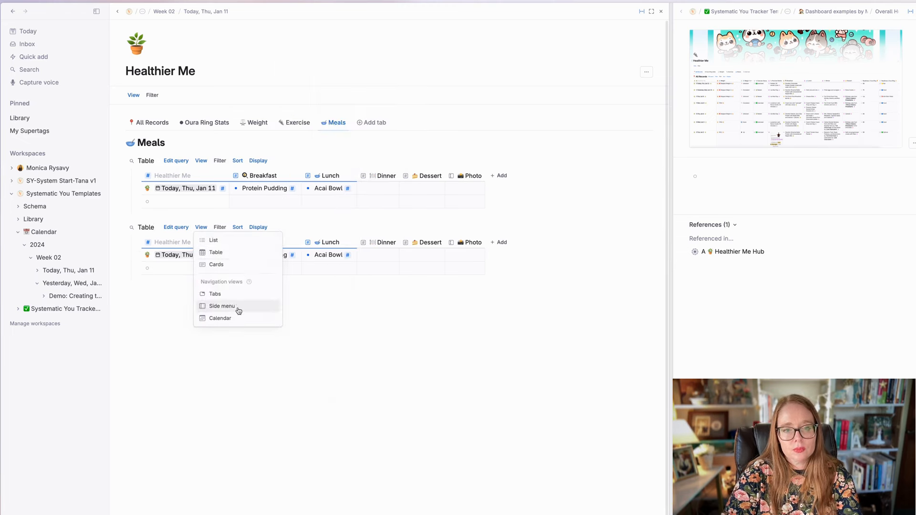
click(244, 323)
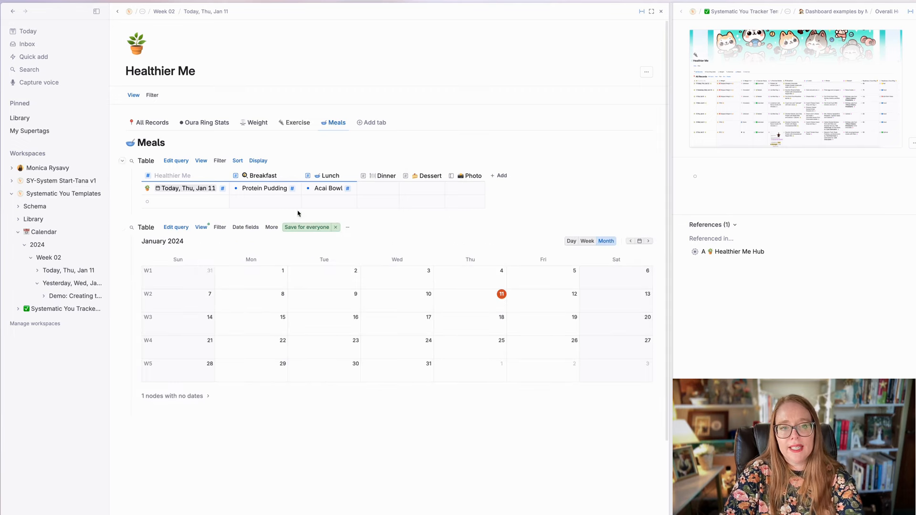
click(245, 227)
click(276, 313)
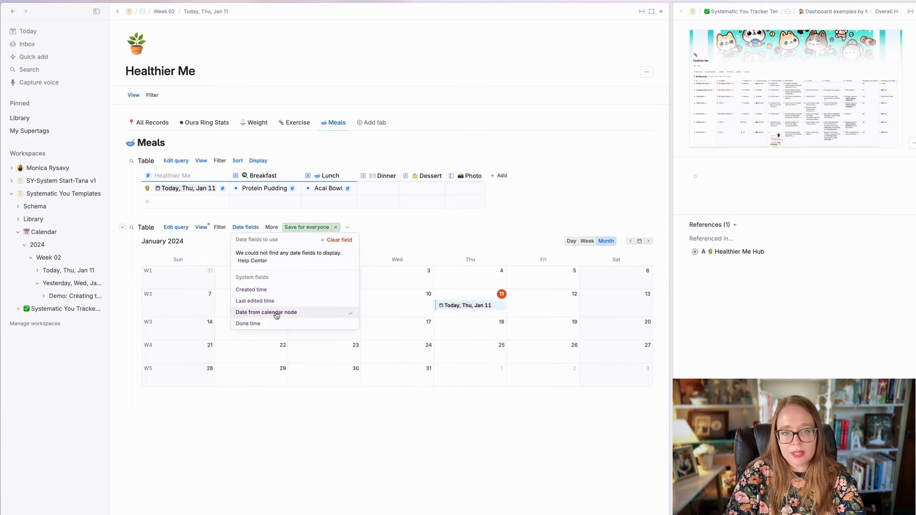
click(326, 227)
click(319, 227)
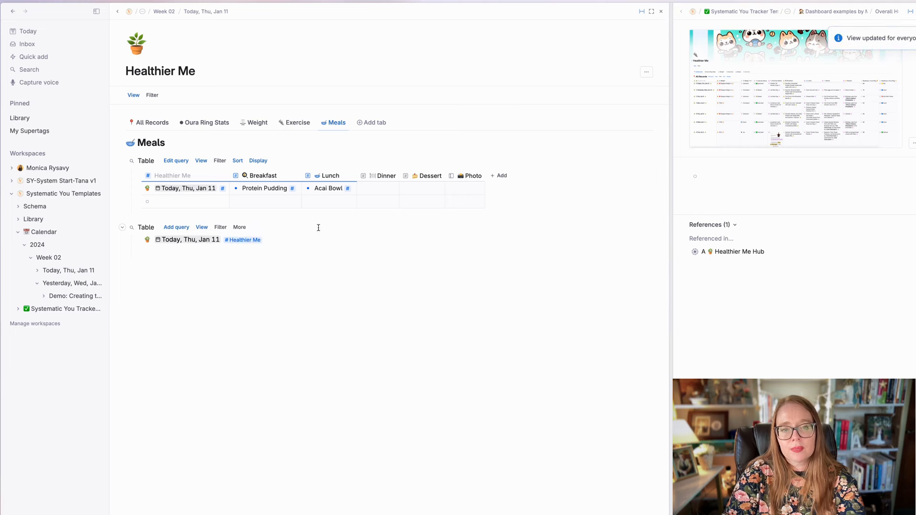
Set the duplicated Meals search to Calendar view with Date from calendar node as its date field.
click(201, 227)
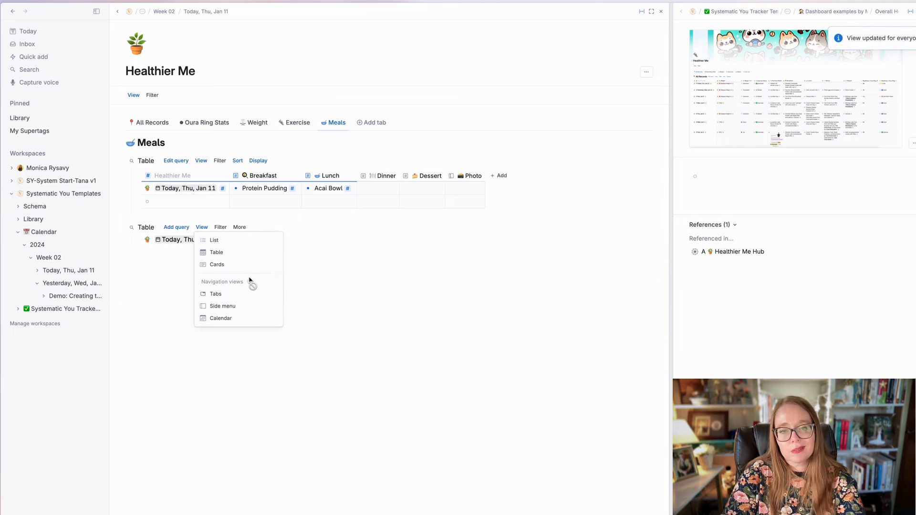
click(237, 319)
click(246, 227)
click(289, 315)
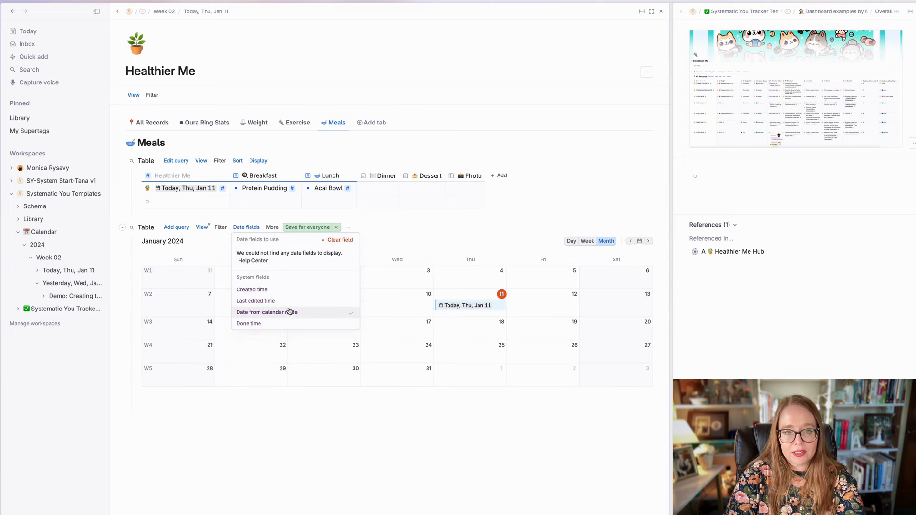
Display Breakfast, Lunch, Dinner and Dessert in the Meals calendar search, save the view for everyone and collapse the search.
click(268, 228)
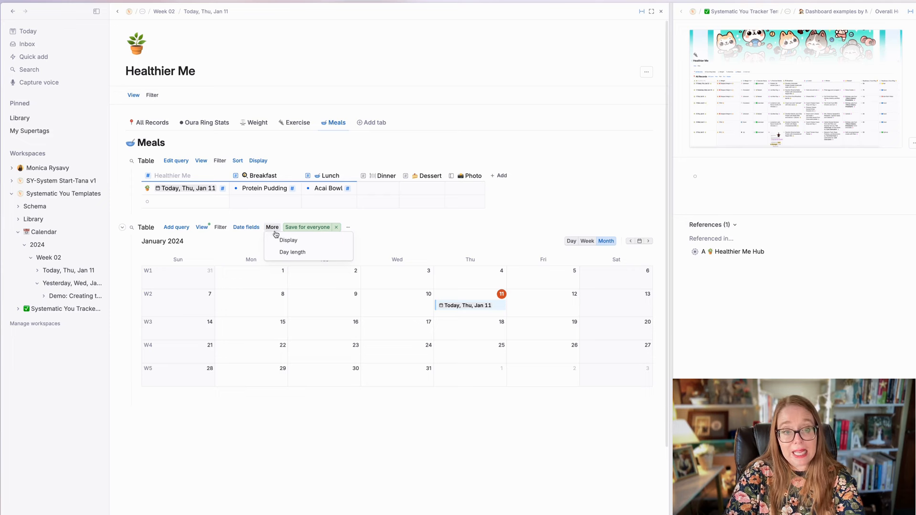
click(294, 245)
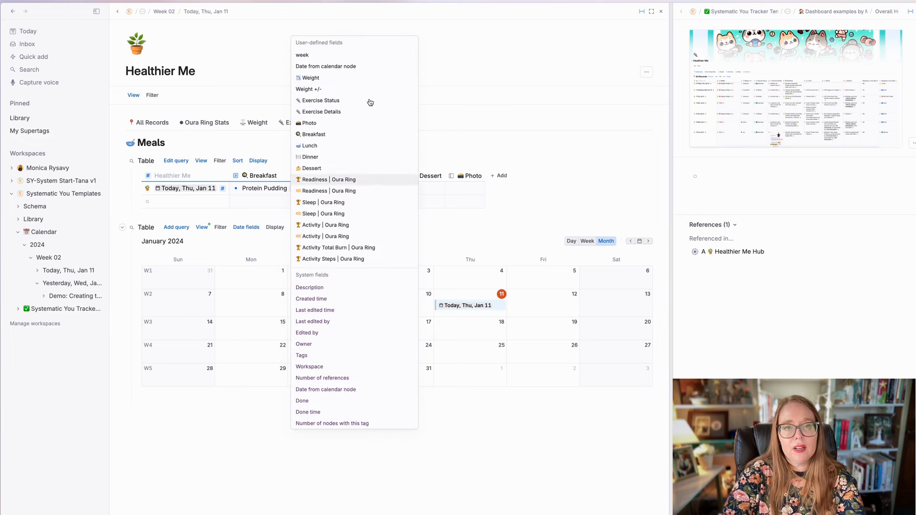
click(336, 135)
click(318, 146)
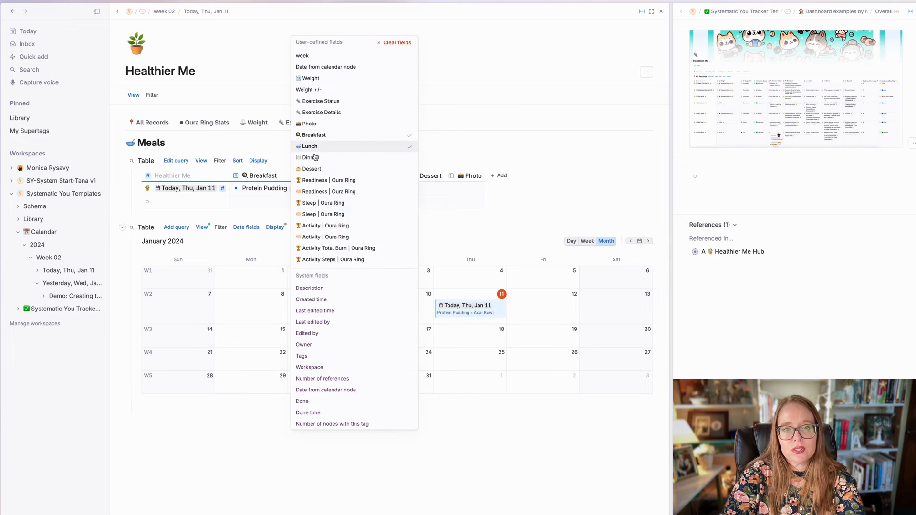
click(315, 158)
click(315, 170)
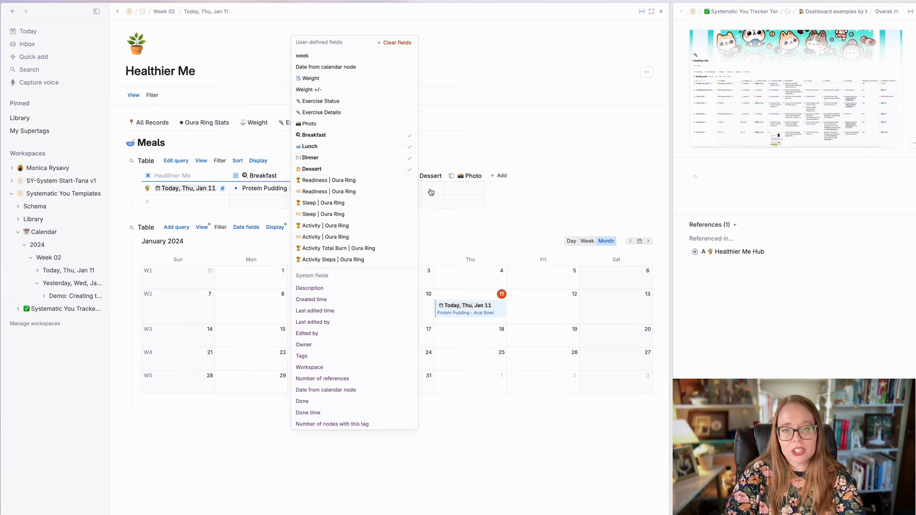
click(536, 217)
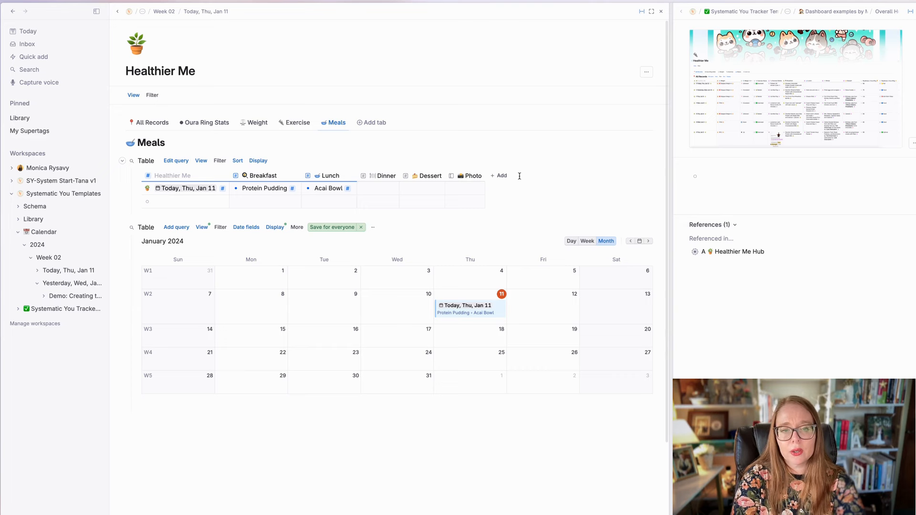
click(333, 227)
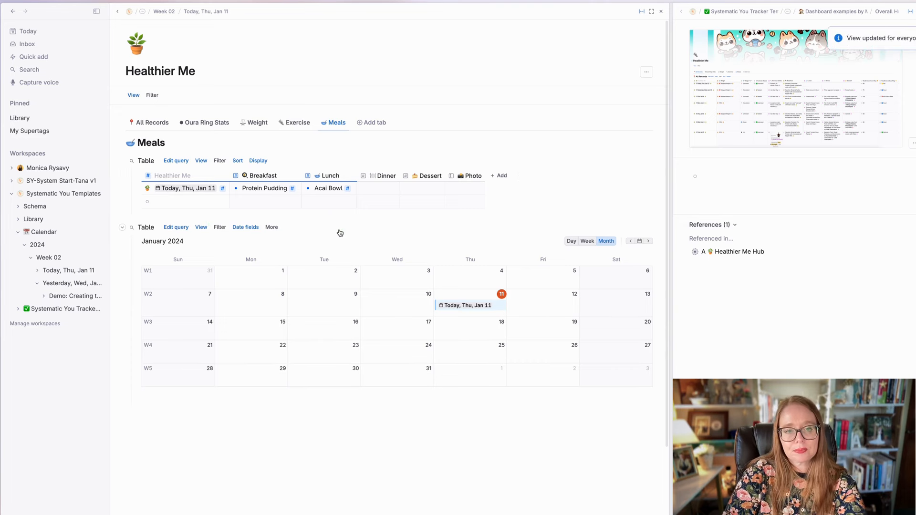
click(123, 228)
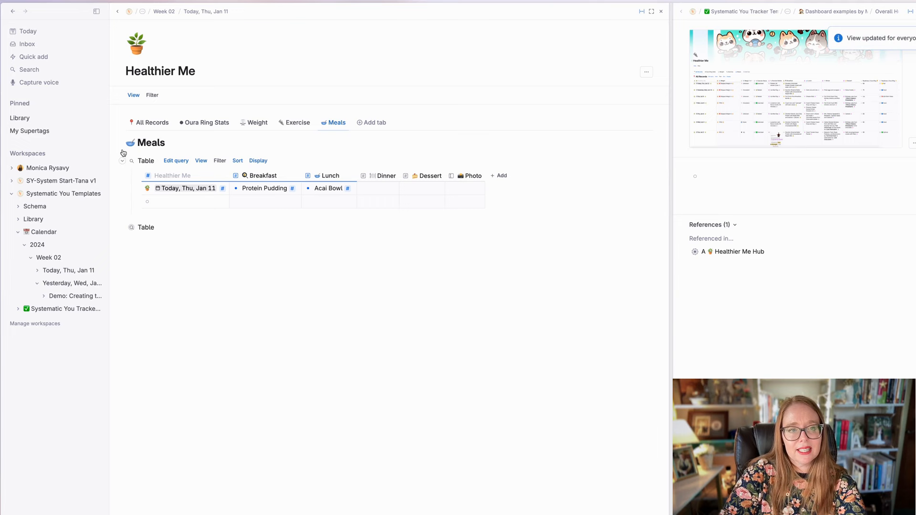
Collapse the first Meals Table search and rename the duplicated search below it as Calendar.
click(122, 161)
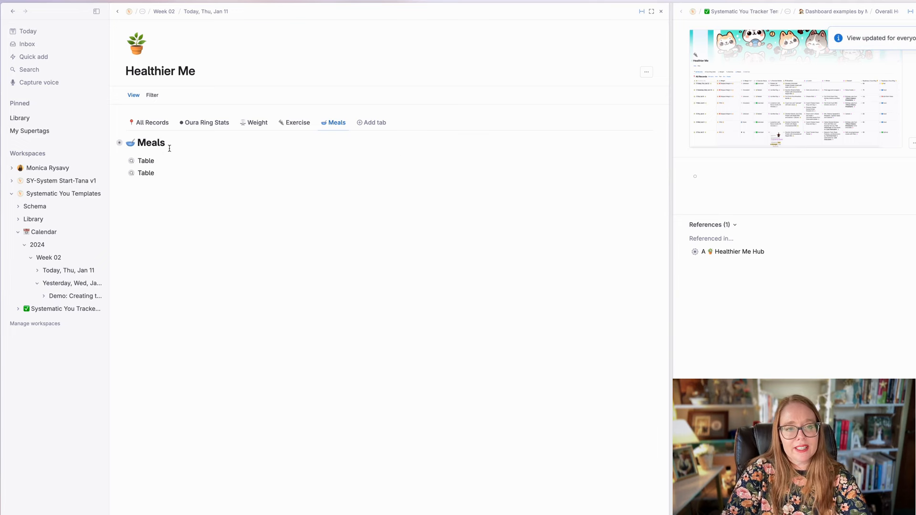
double_click(144, 173)
text(Calendar)
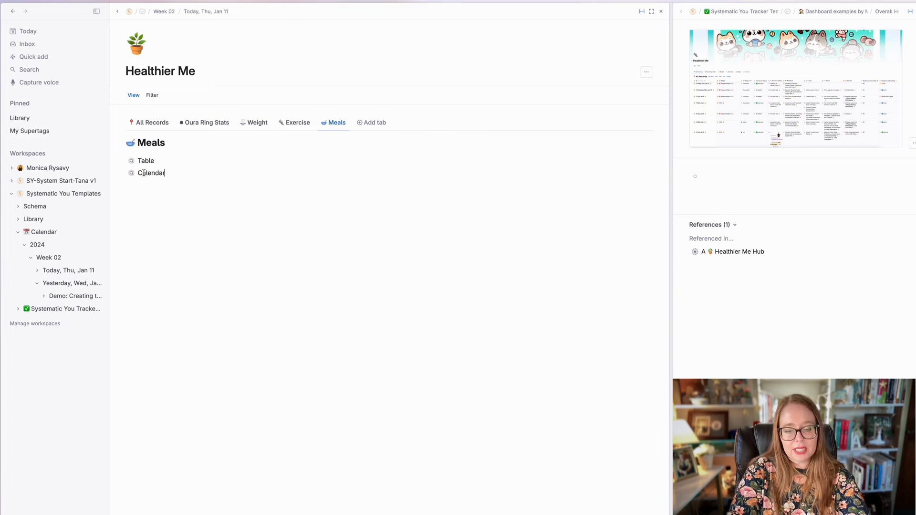
Show the view options of the Meals node and display its Table and Calendar searches as tabs.
click(165, 143)
key(super+k)
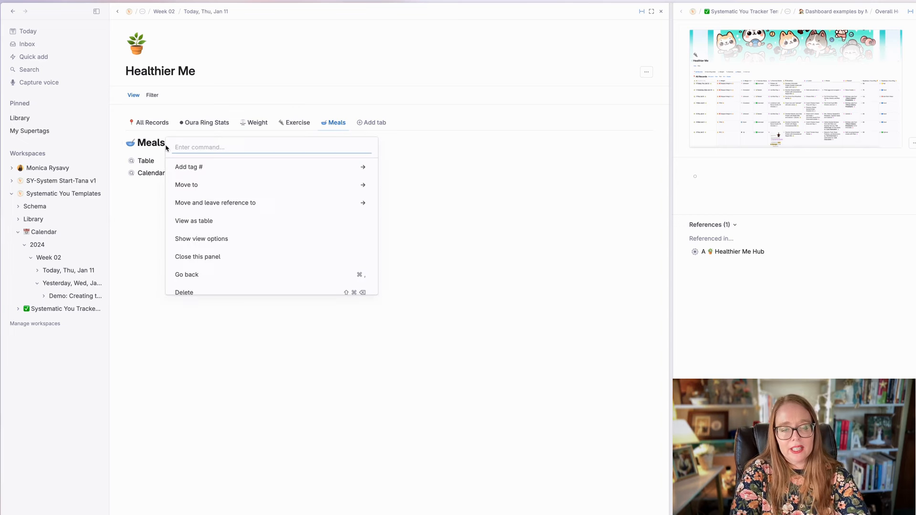
text(show)
key(Return)
click(176, 145)
click(206, 211)
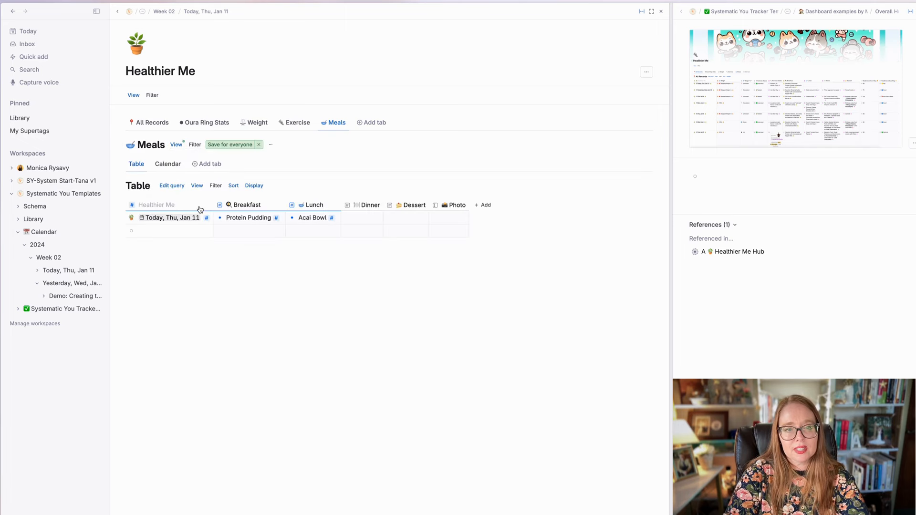
Sort the All Records table by Date from calendar node and save the view for everyone.
click(165, 126)
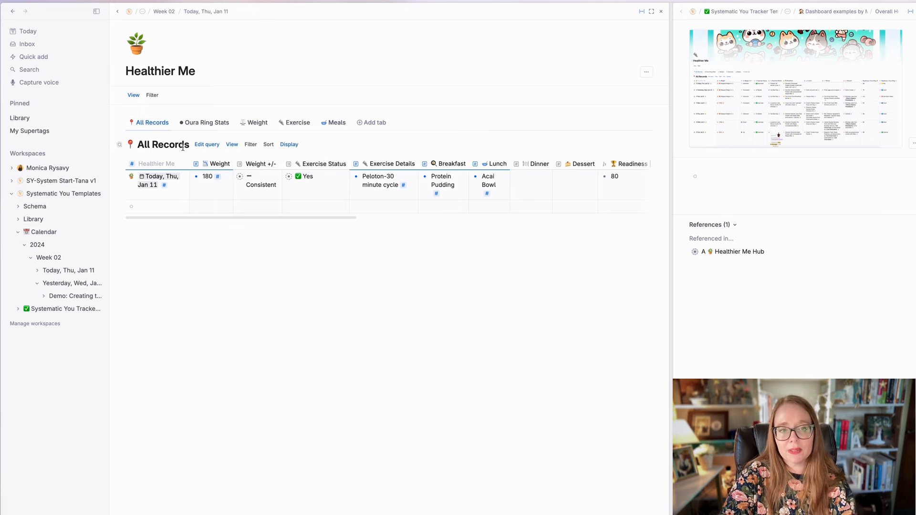
scroll(334, 179, right, 5)
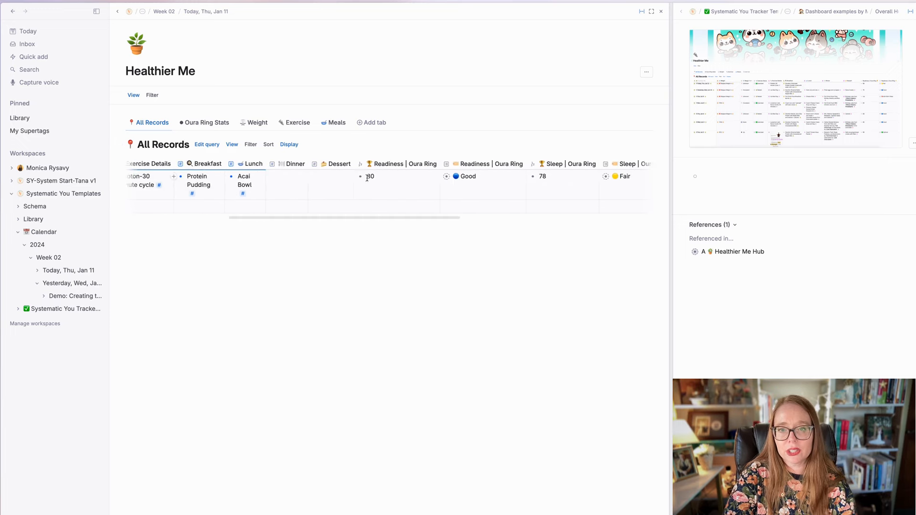
scroll(366, 178, right, 6)
scroll(366, 178, left, 15)
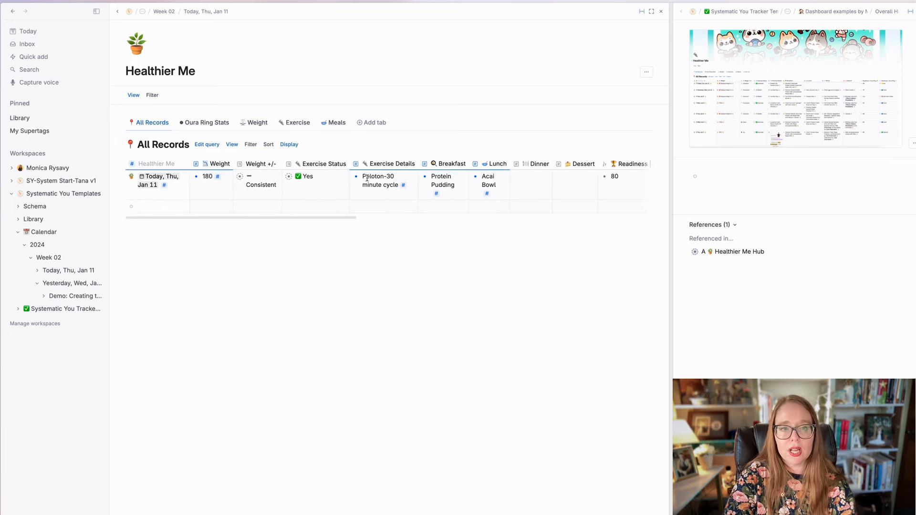
click(269, 144)
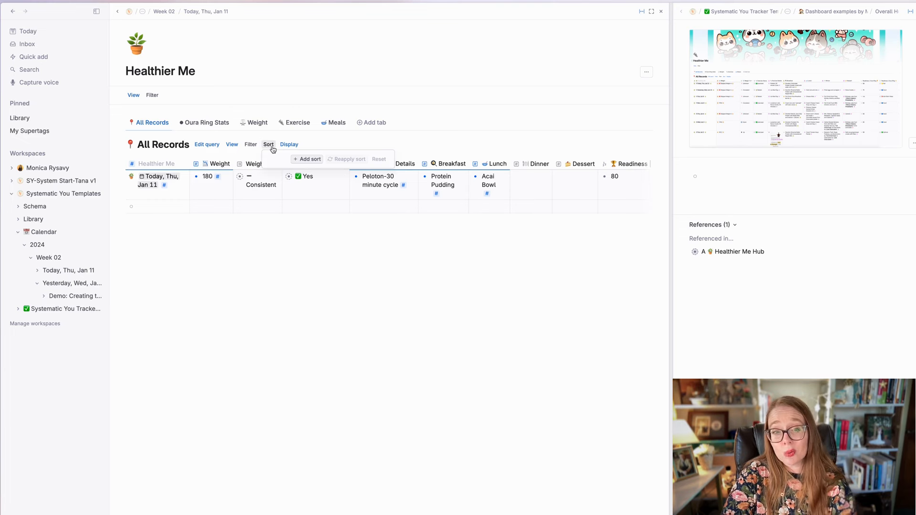
click(307, 160)
click(321, 160)
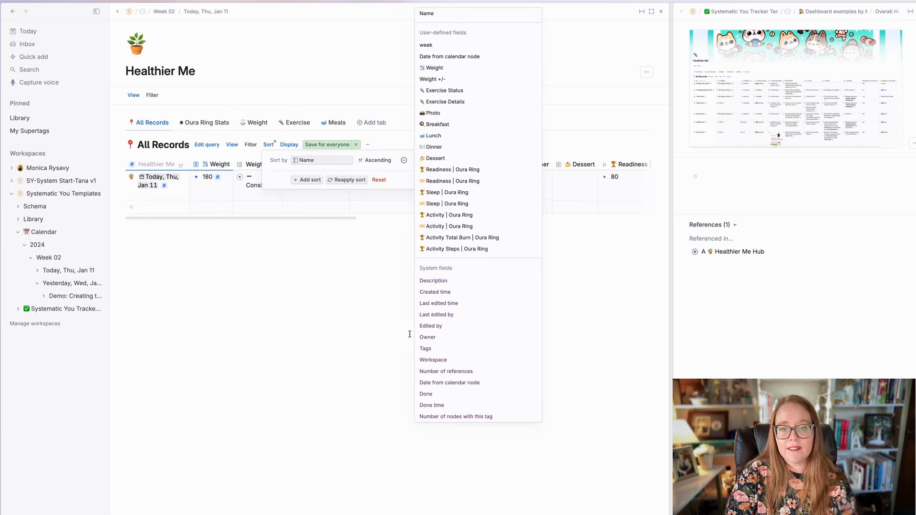
click(490, 383)
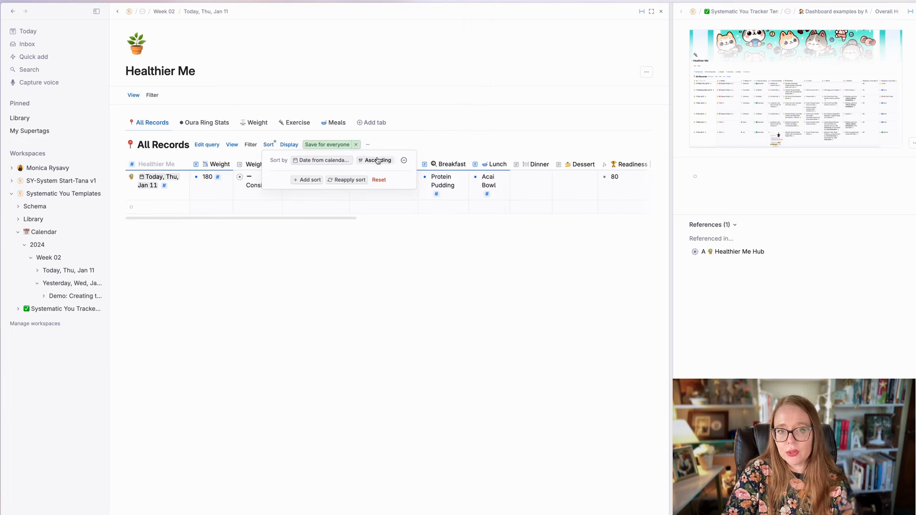
click(424, 135)
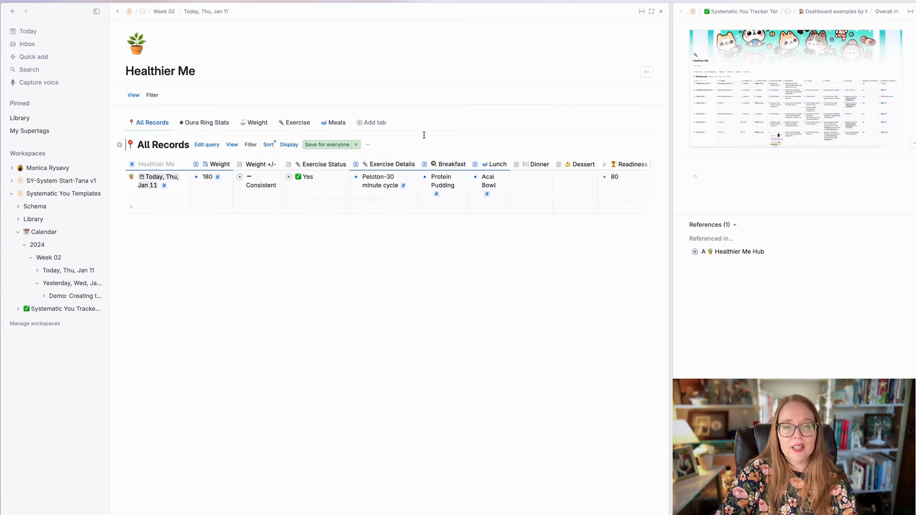
click(322, 145)
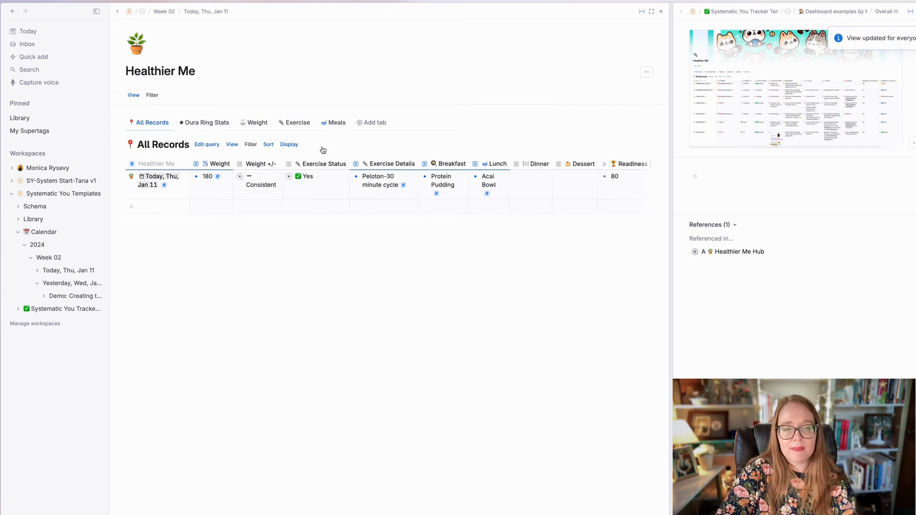
Sort the Oura Ring Stats Table by Date from calendar node in descending order and save the view for everyone.
click(209, 124)
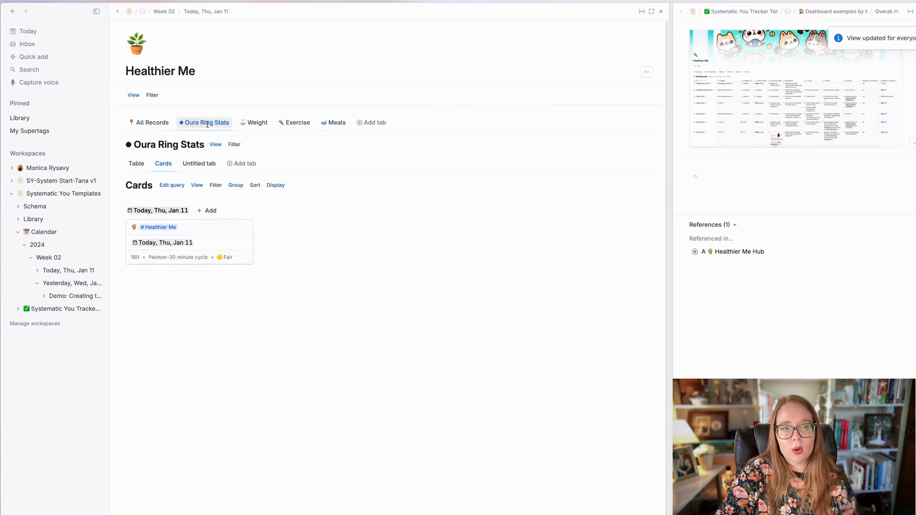
click(138, 165)
click(157, 165)
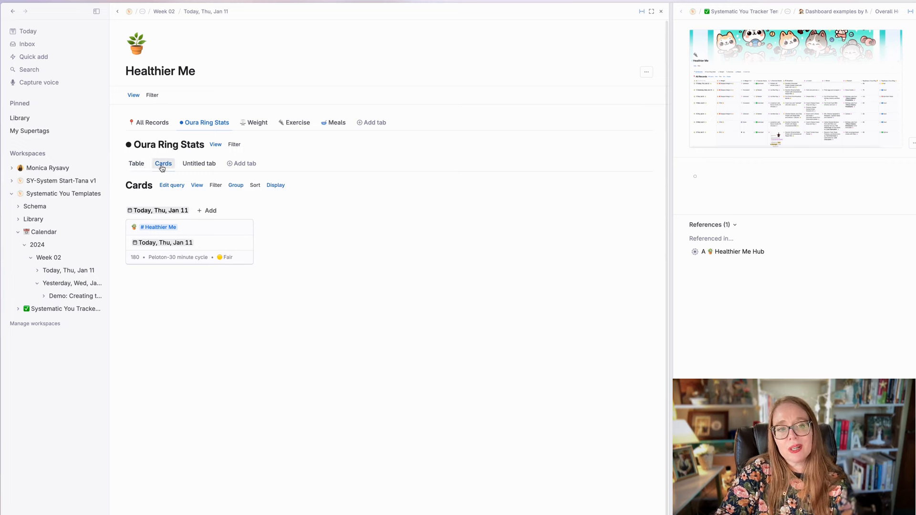
click(143, 167)
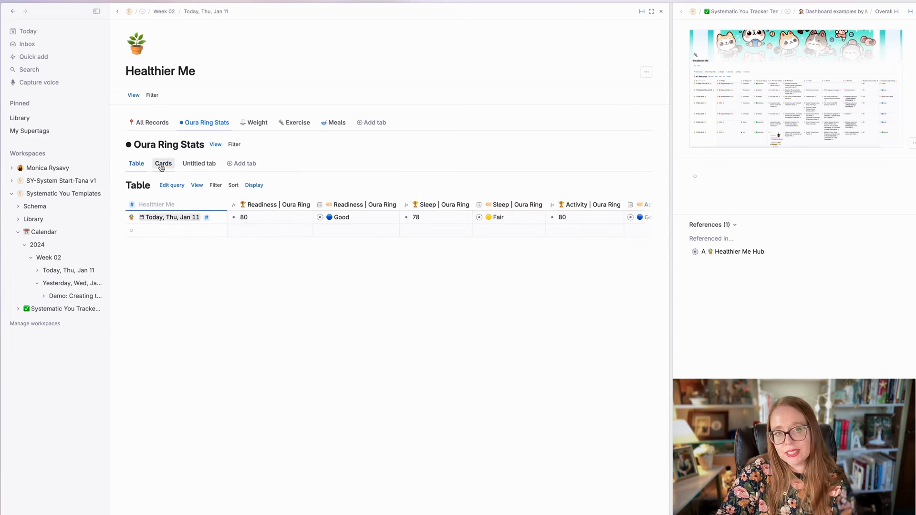
click(234, 185)
click(280, 202)
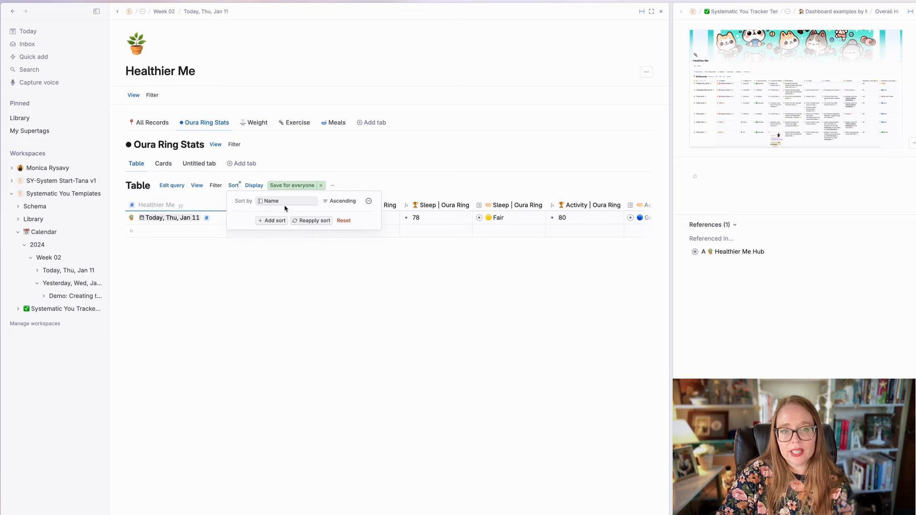
click(282, 201)
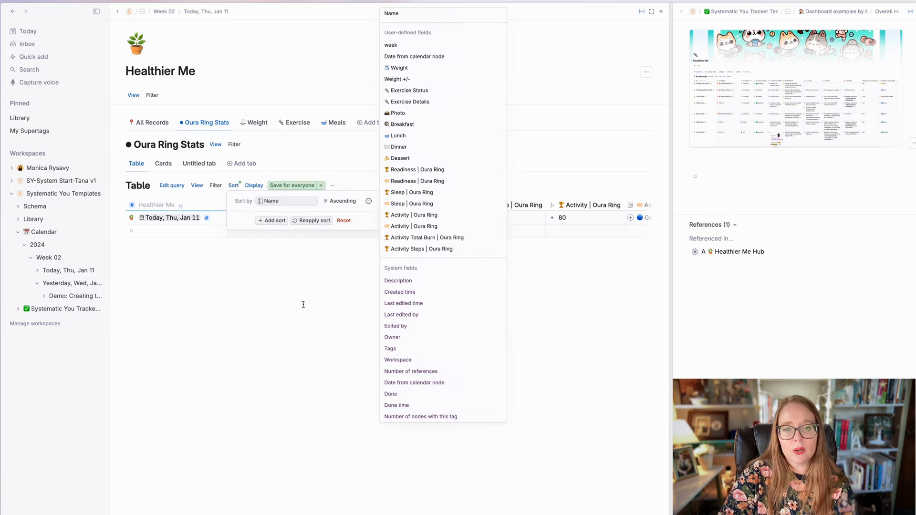
click(451, 383)
click(340, 201)
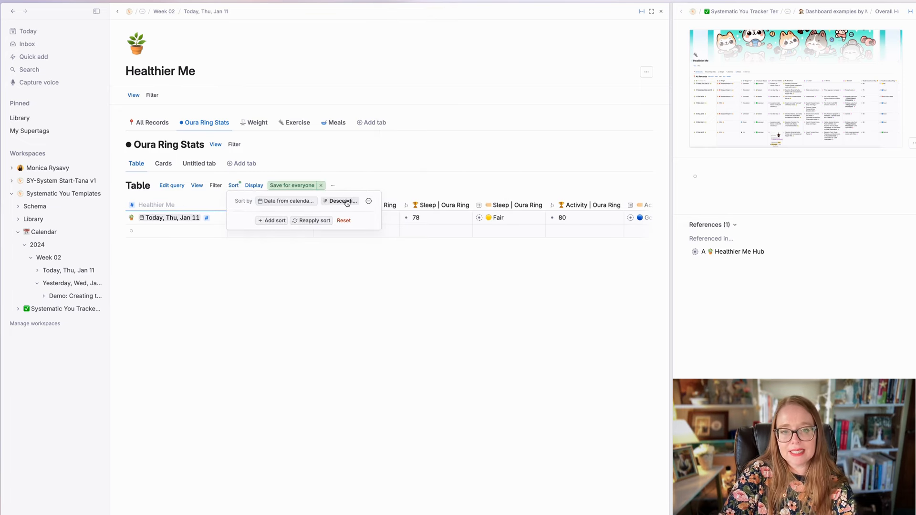
click(293, 286)
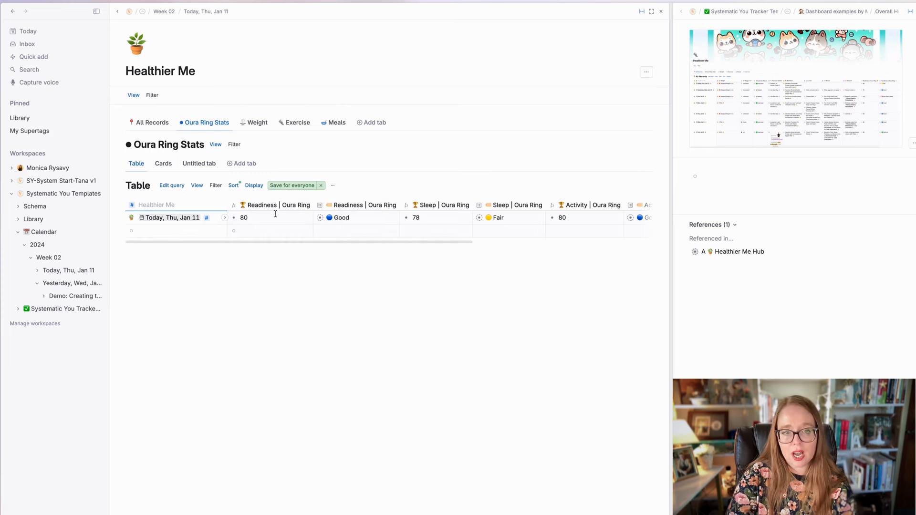
click(290, 186)
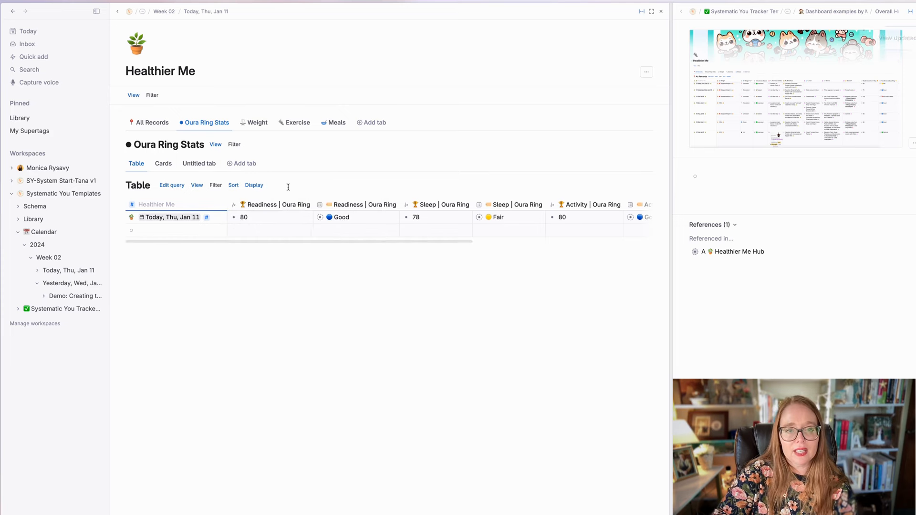
Hide the displayed Sleep | Oura Ring field on the Oura Ring Stats cards, save the view for everyone and check the grouping field.
click(166, 165)
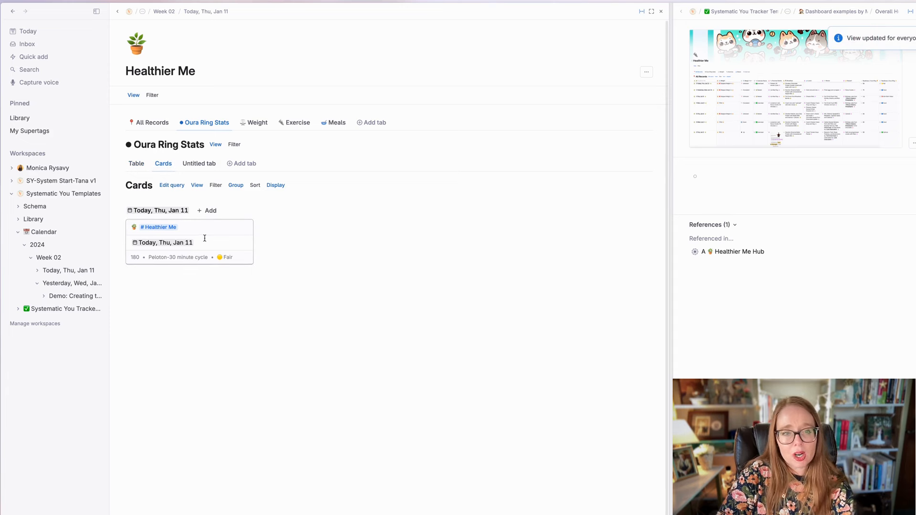
click(275, 186)
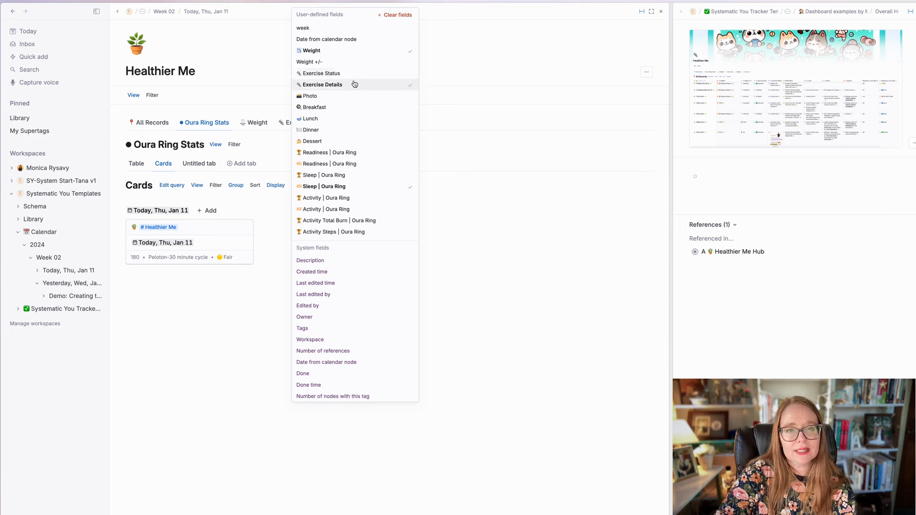
click(371, 189)
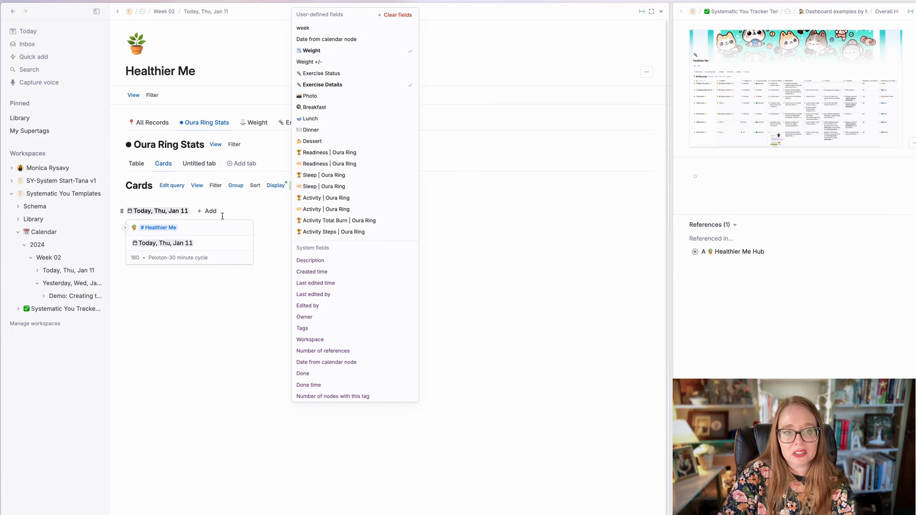
click(246, 210)
click(236, 185)
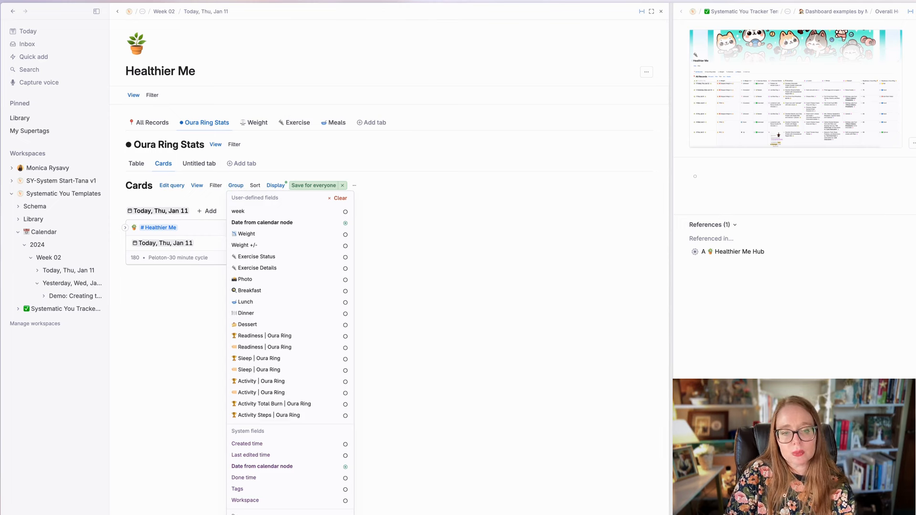
click(377, 397)
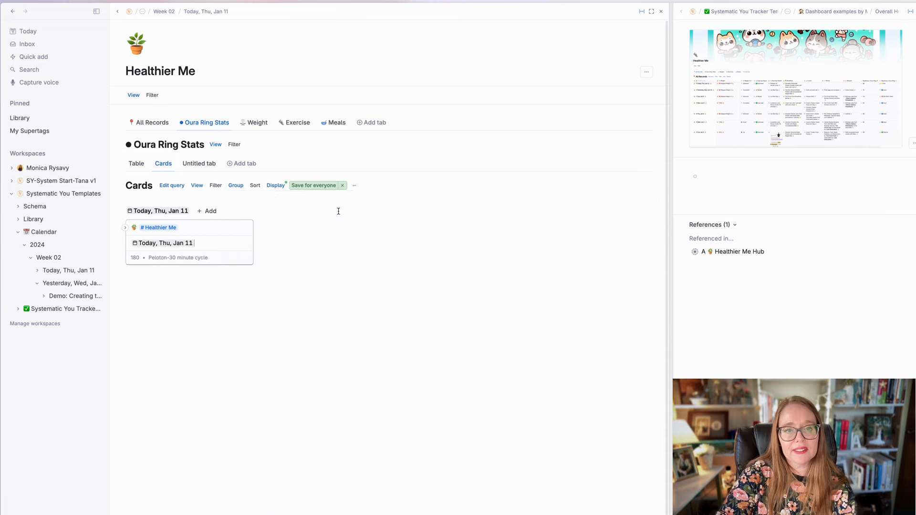
click(311, 187)
click(236, 185)
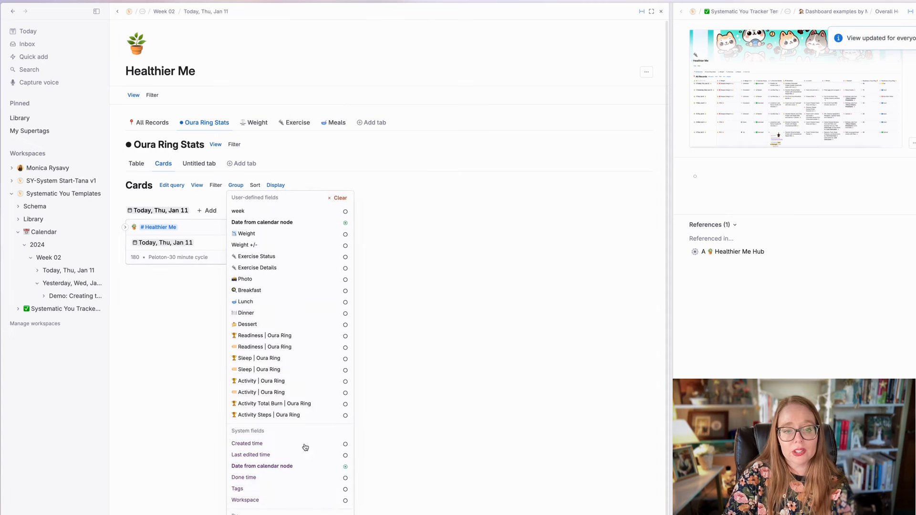
click(447, 322)
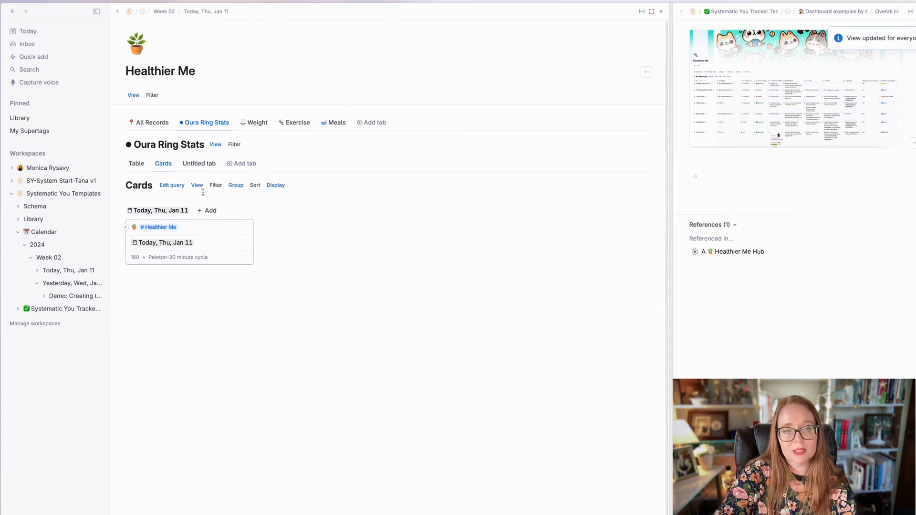
Delete the empty Untitled tab from Oura Ring Stats.
click(194, 168)
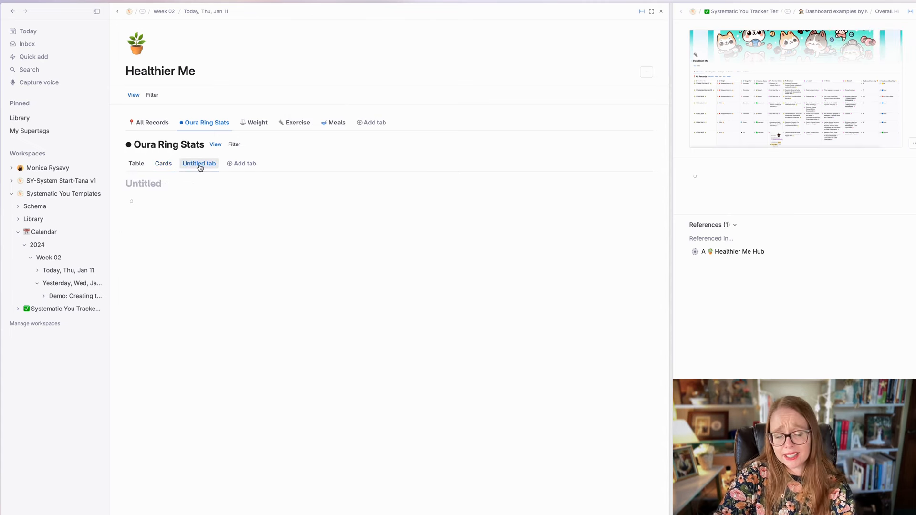
click(198, 168)
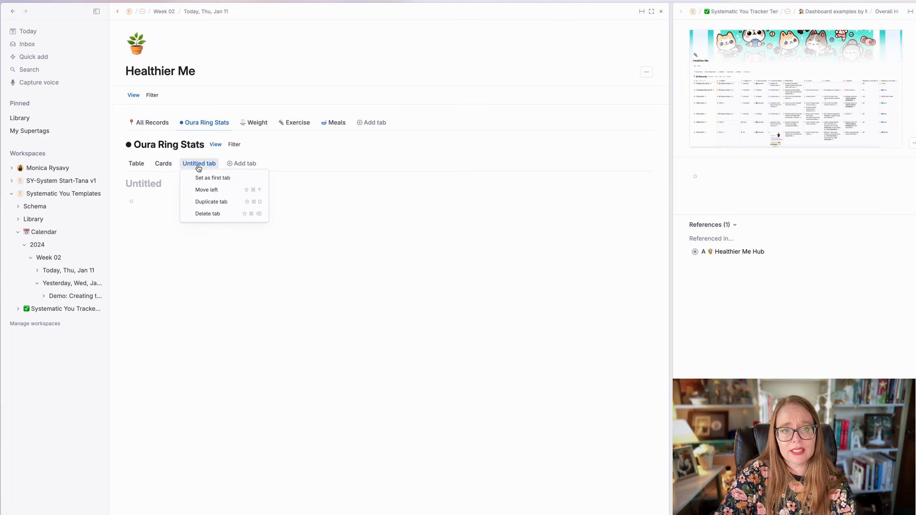
click(206, 215)
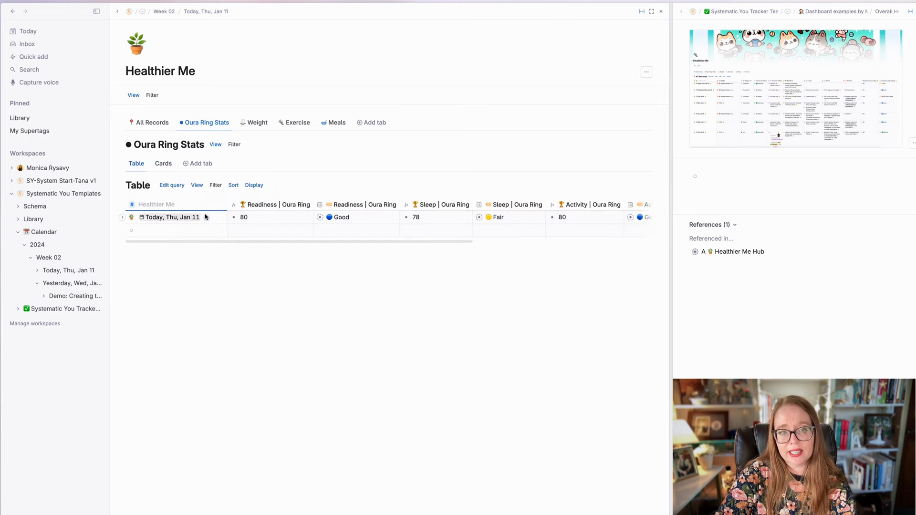
Sort the Weight table by the Date from calendar node system field.
click(254, 123)
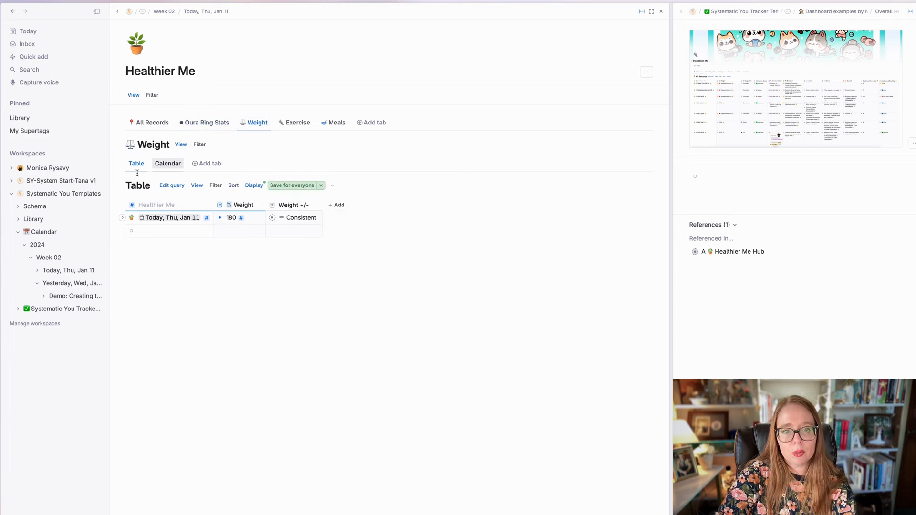
click(233, 185)
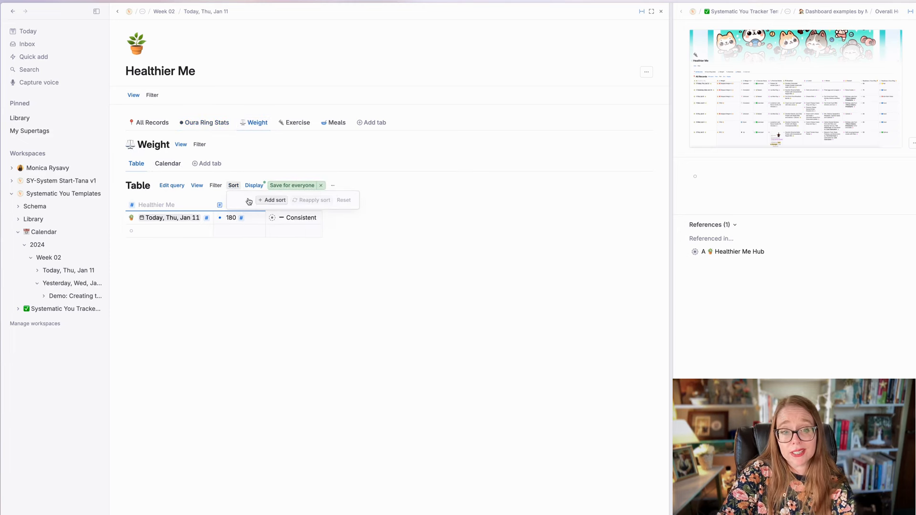
click(273, 203)
click(277, 202)
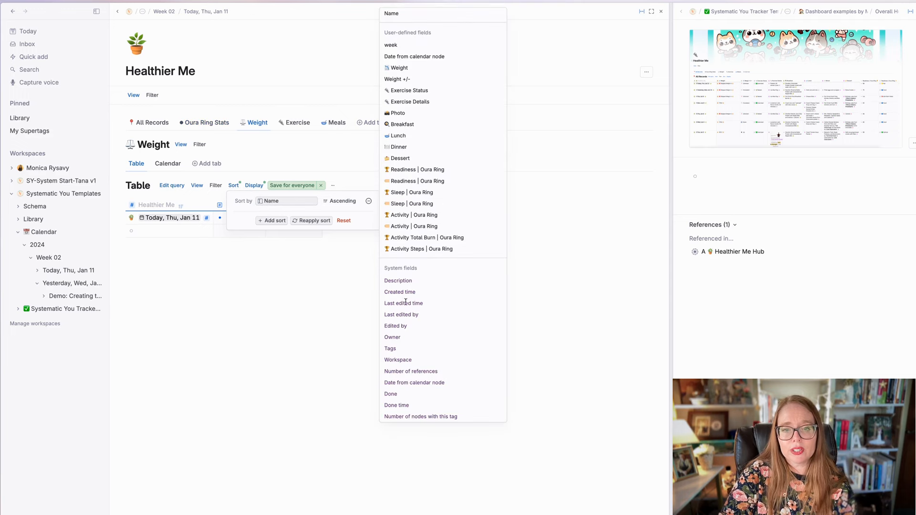
click(426, 385)
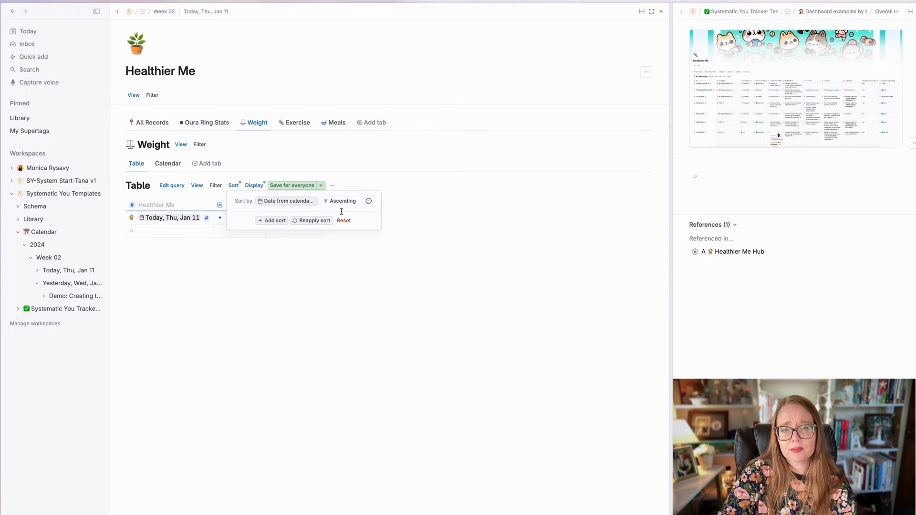
click(306, 261)
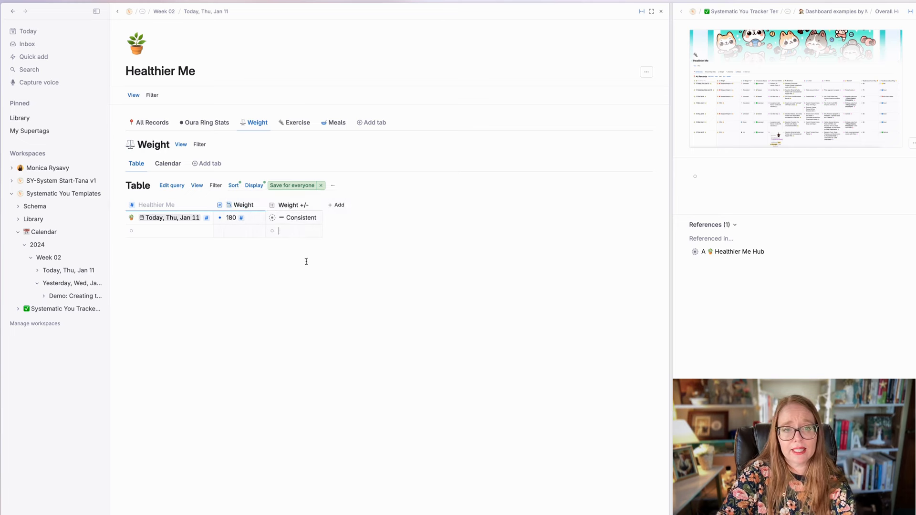
Save the Weight tab's calendar and table views for everyone.
click(167, 164)
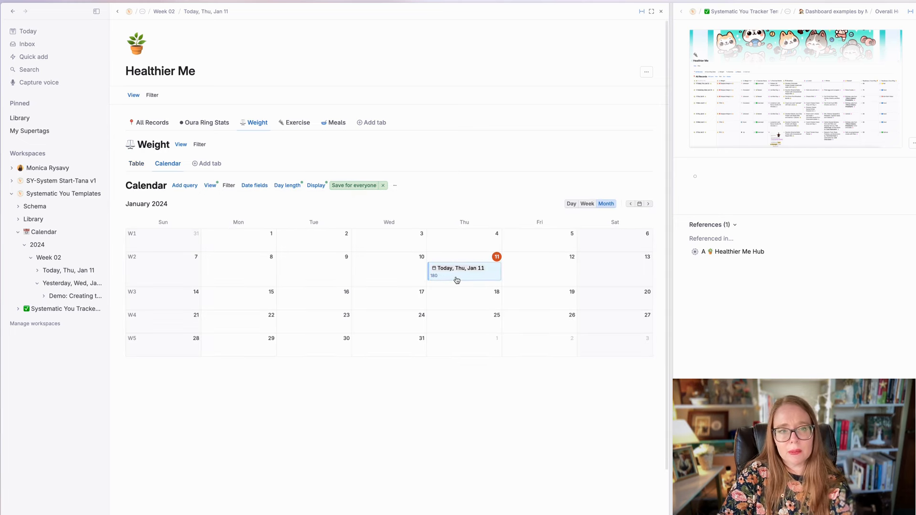
click(355, 186)
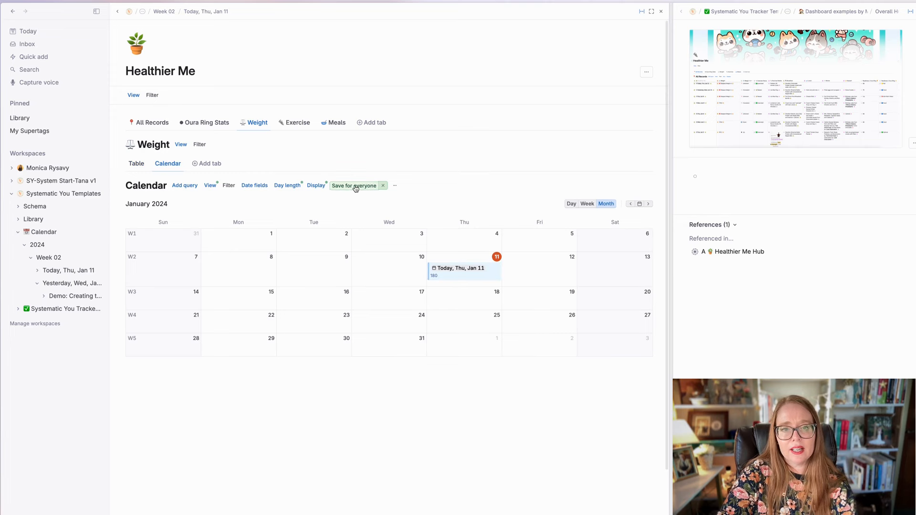
click(147, 164)
click(286, 189)
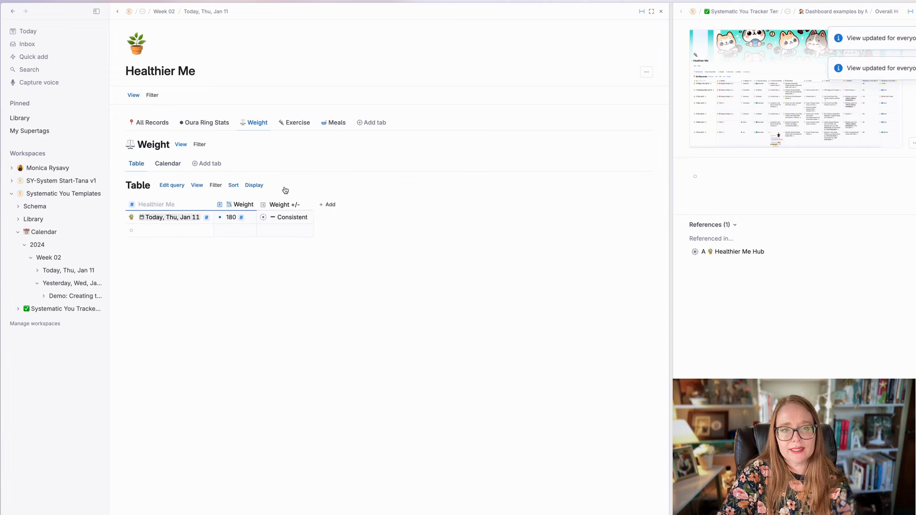
Sort the Exercise table by Number of references in descending order and save the view for everyone.
click(299, 125)
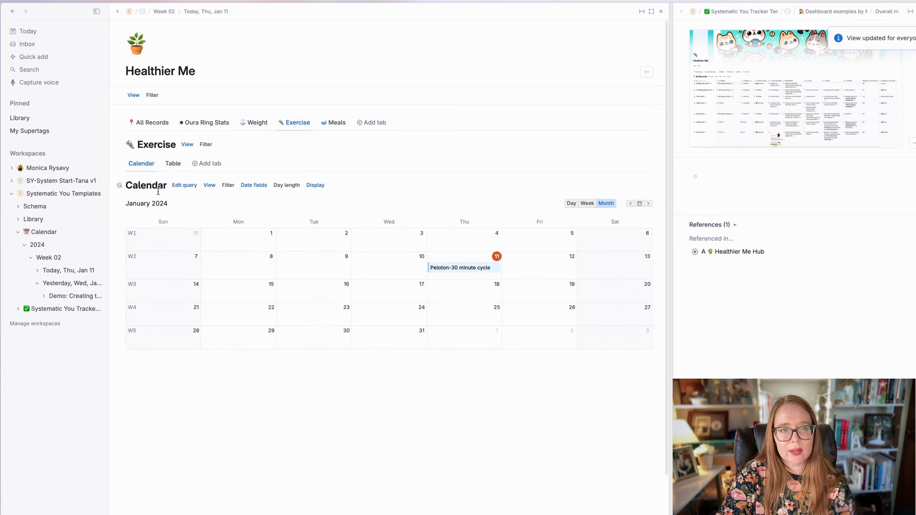
click(172, 163)
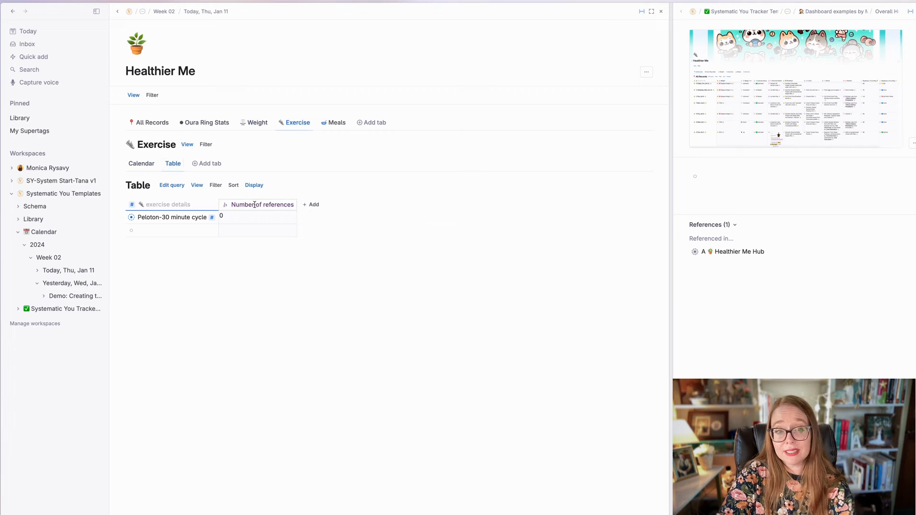
click(233, 185)
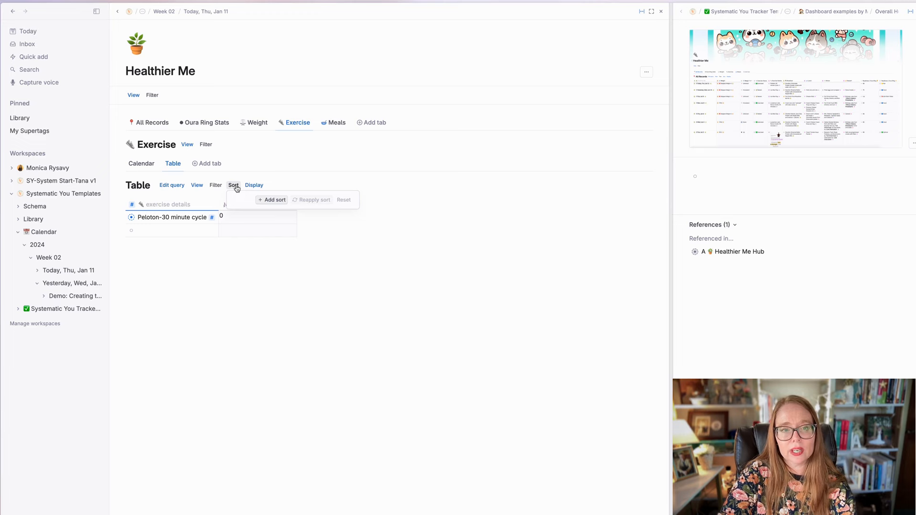
click(271, 200)
click(293, 201)
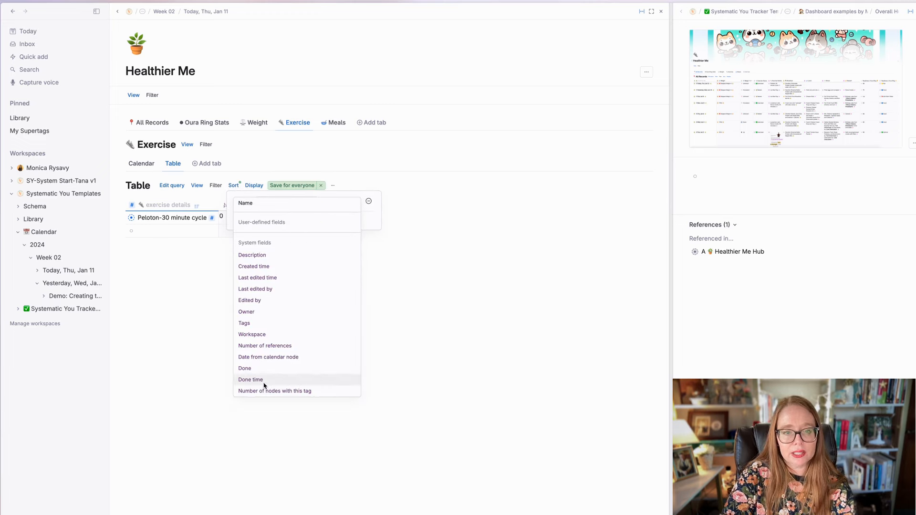
click(262, 346)
click(334, 203)
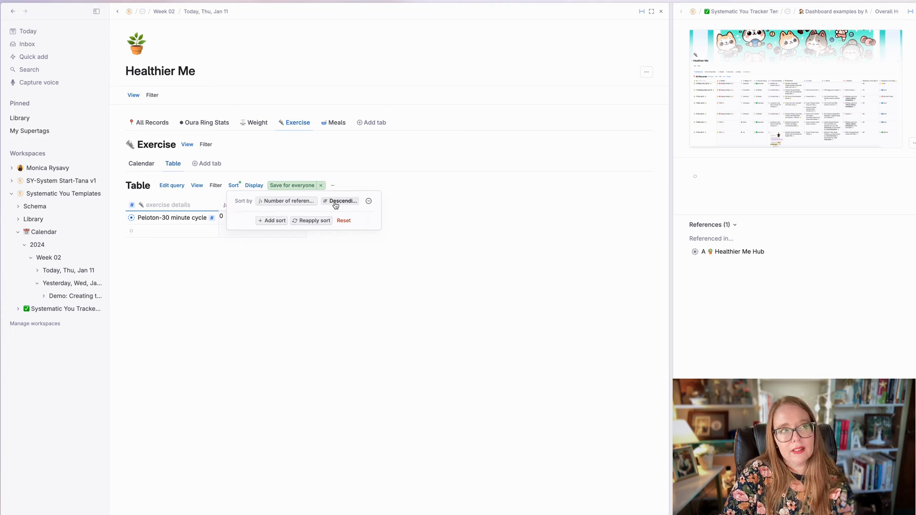
click(355, 273)
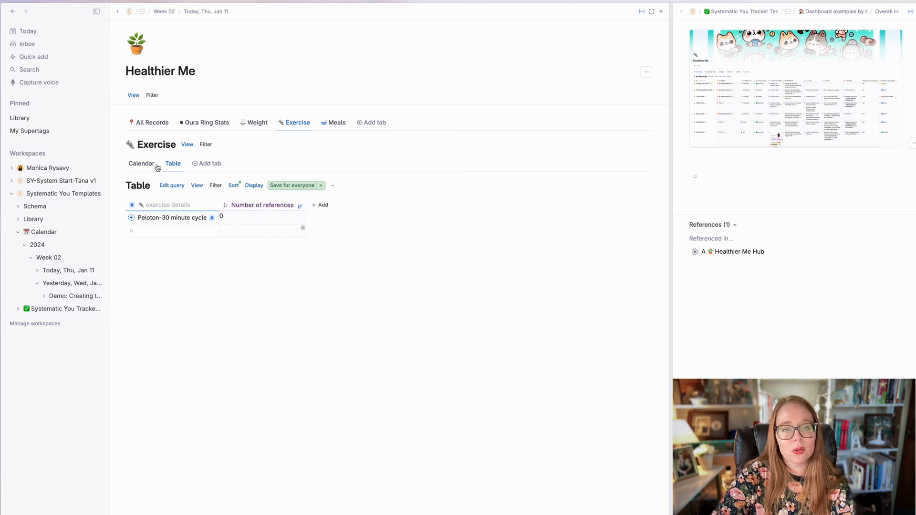
click(292, 185)
click(141, 164)
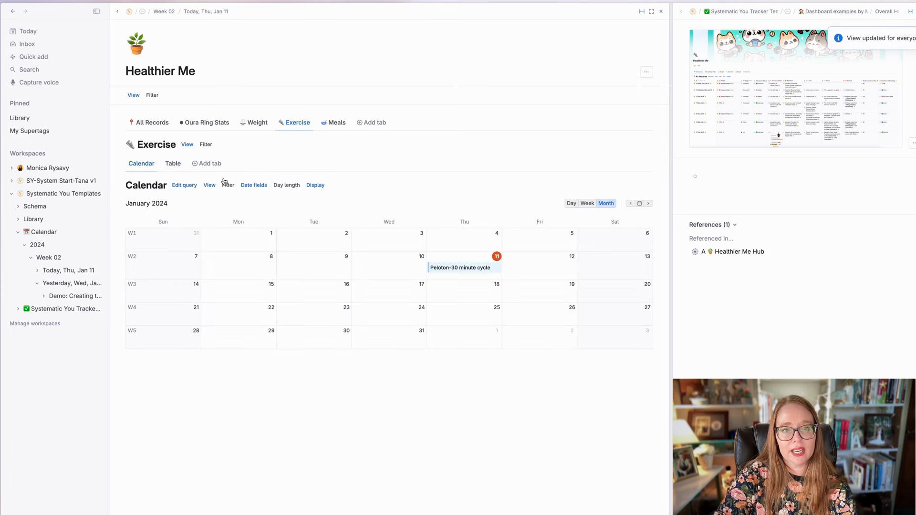
Widen the Photo column in the Meals table and save the Meals view for everyone.
click(331, 124)
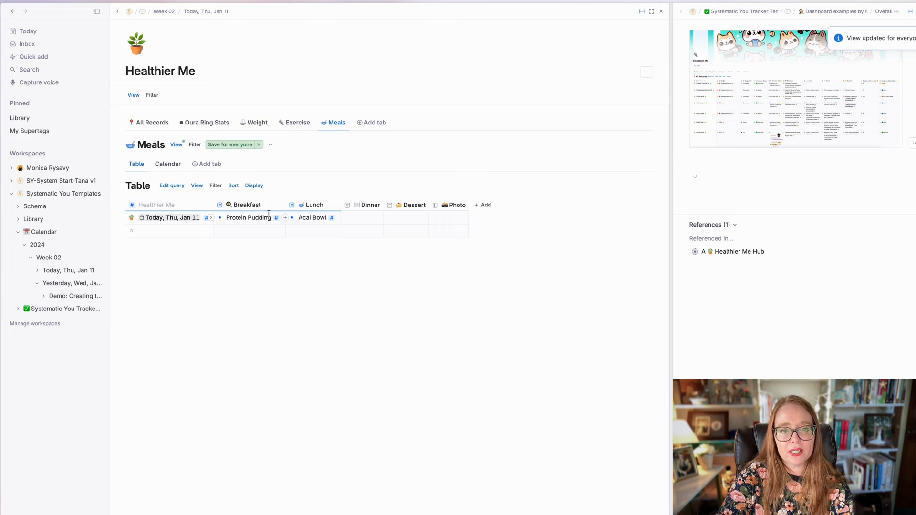
drag(469, 205, 514, 205)
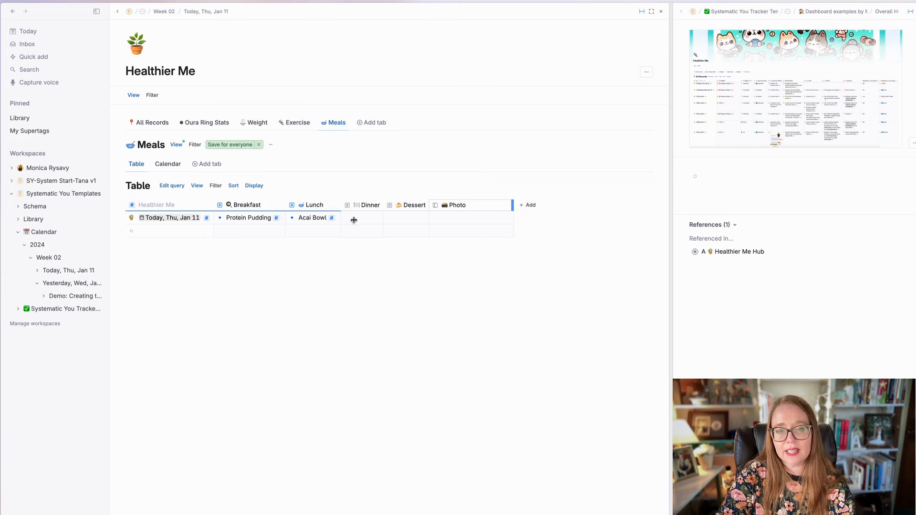
click(217, 146)
Check the Meals table's sort field, then the Meals calendar's date fields and query.
click(230, 186)
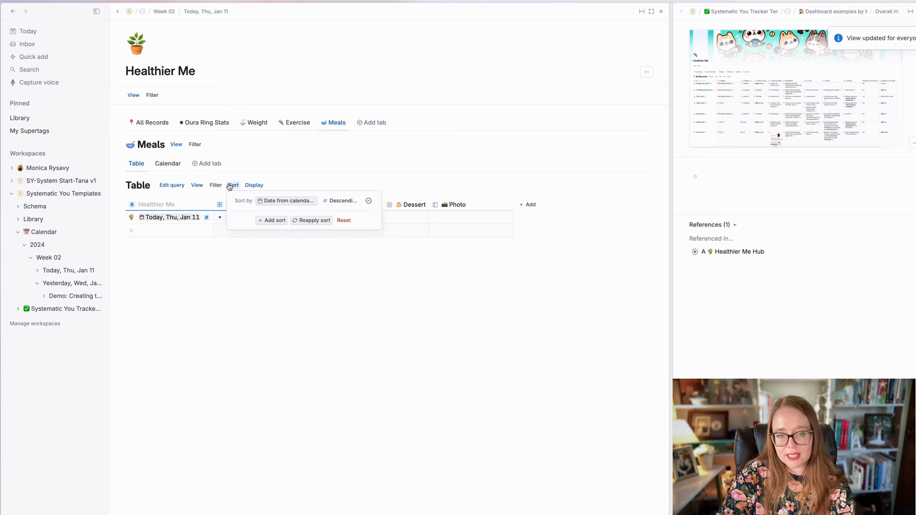
click(286, 200)
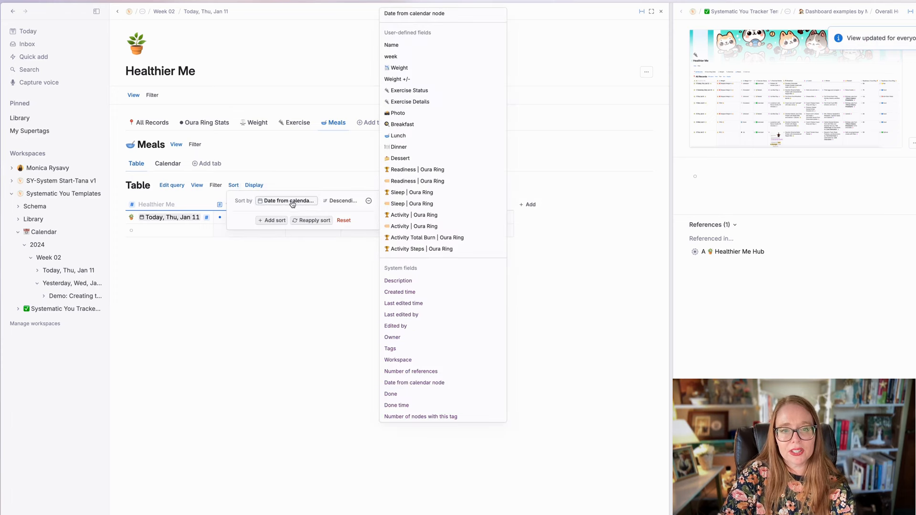
click(347, 214)
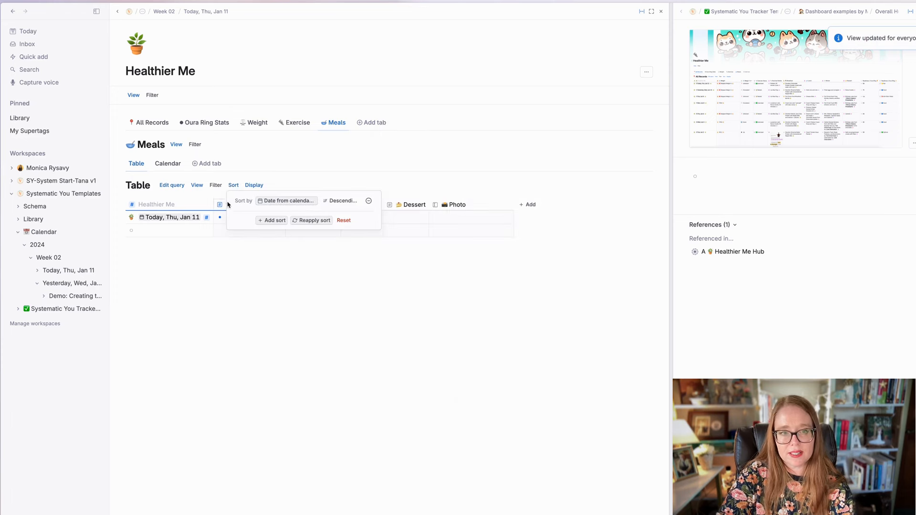
click(233, 288)
click(171, 167)
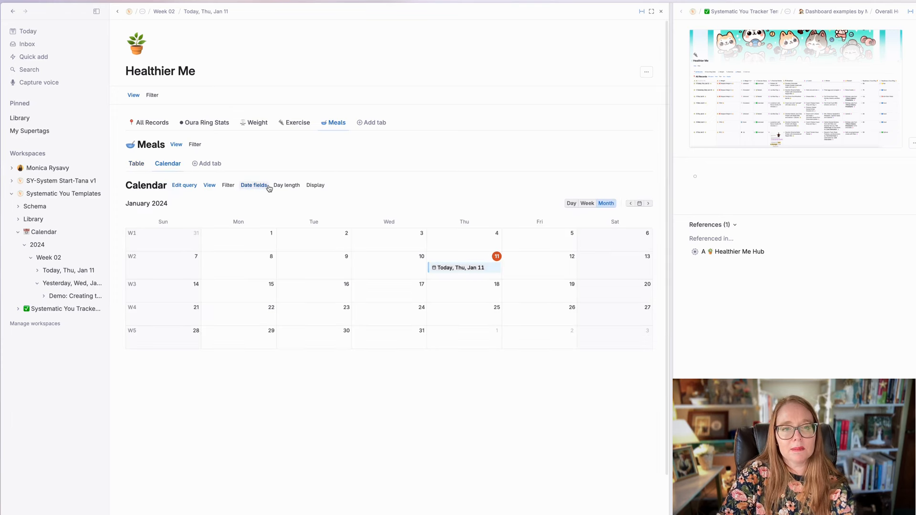
click(244, 187)
click(222, 265)
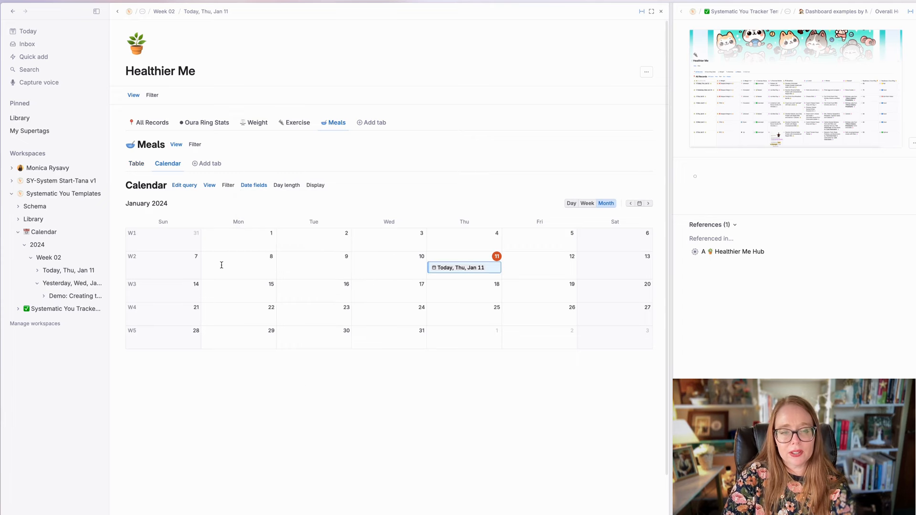
click(190, 186)
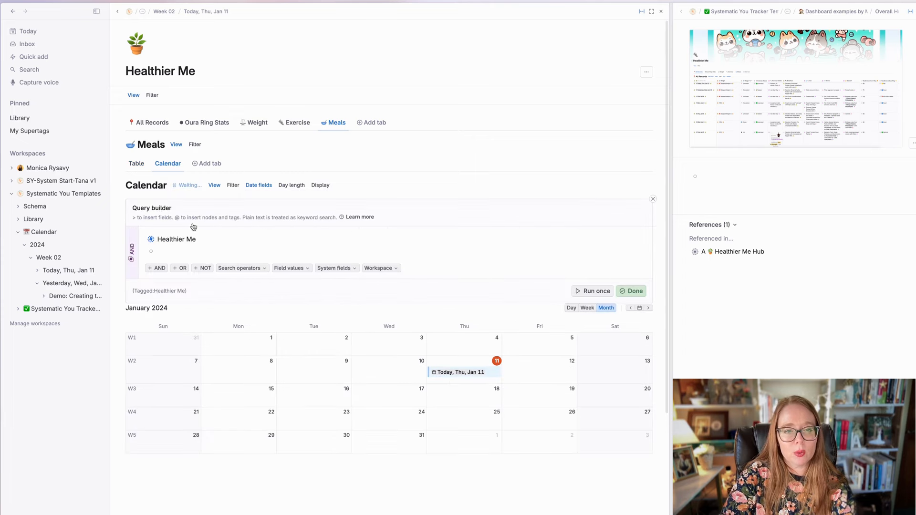
click(638, 293)
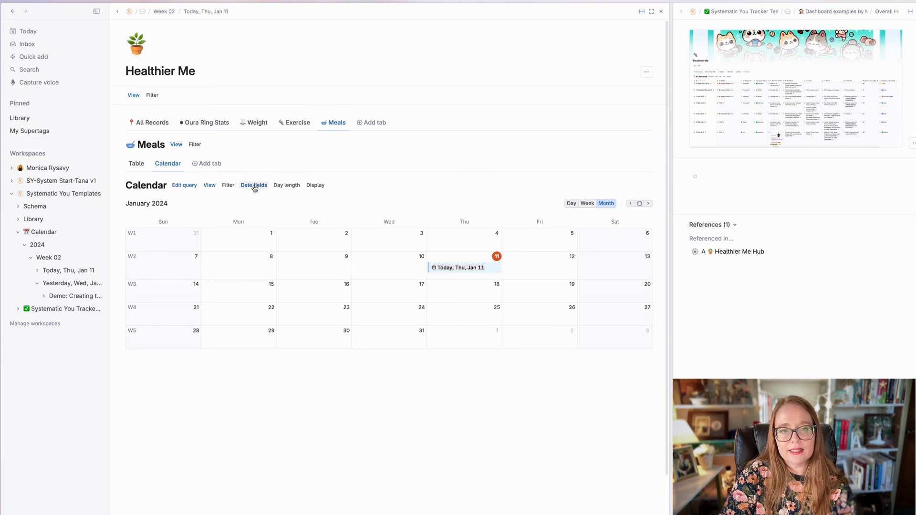
Display the Breakfast, Lunch and Dinner fields on the Meals calendar entries and save the view for everyone.
click(314, 186)
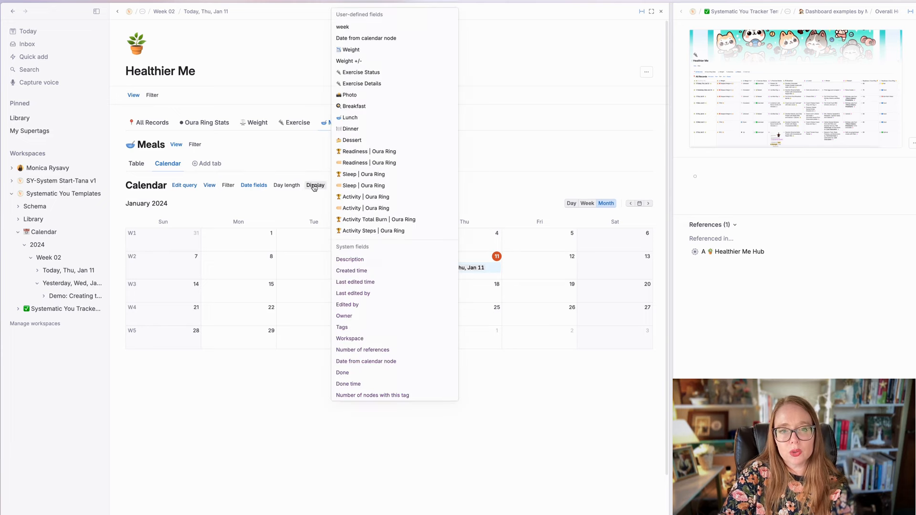
click(362, 106)
click(357, 120)
click(353, 130)
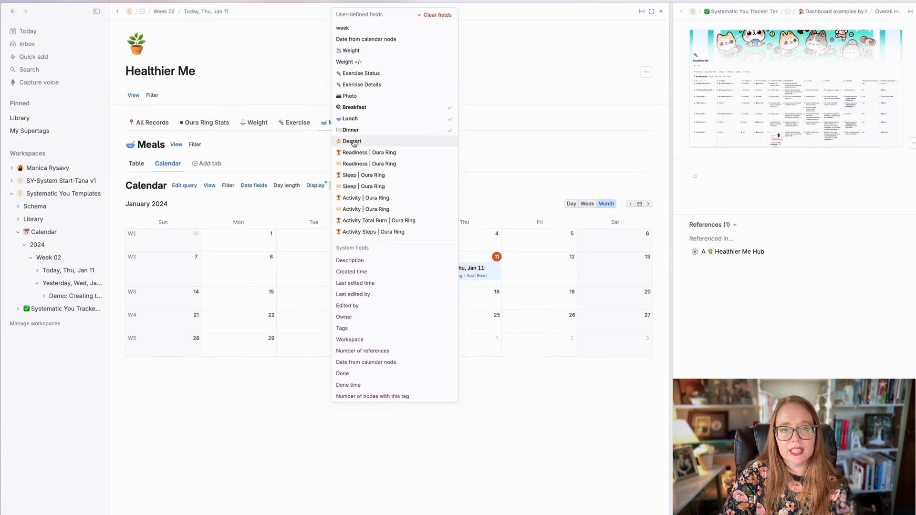
click(281, 421)
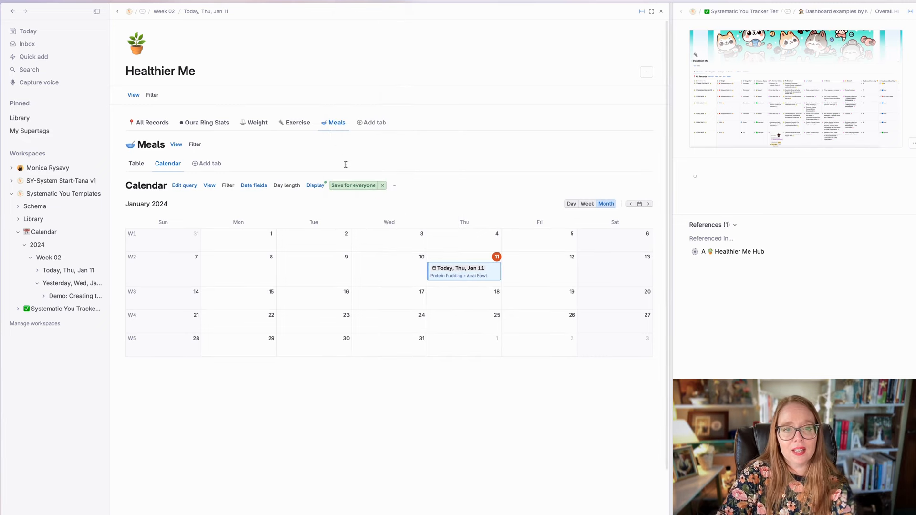
click(351, 185)
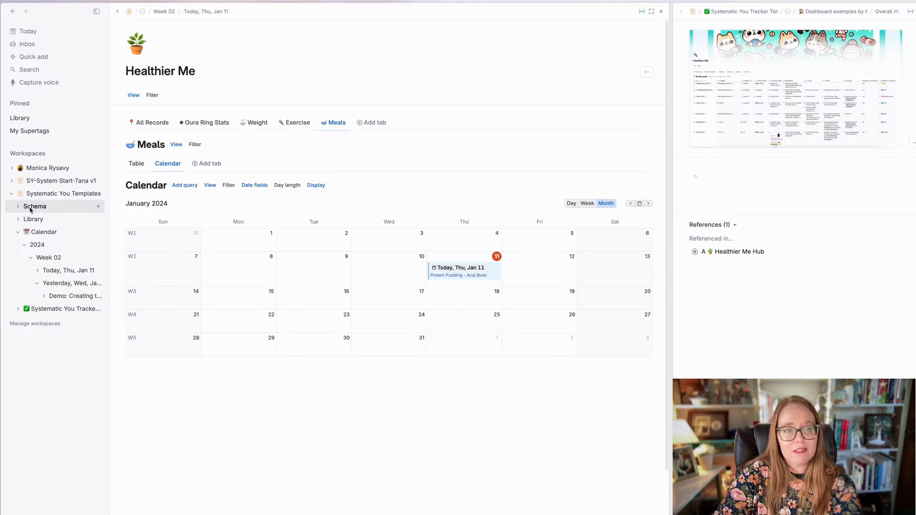
Move the Healthier Me page into the Systematic You Templates workspace below the tracker template and look through its nested nodes.
click(18, 231)
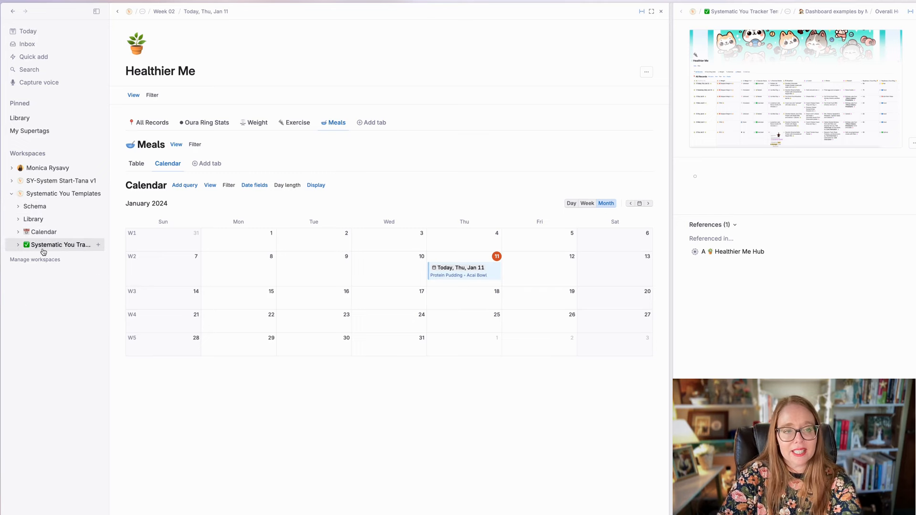
click(150, 123)
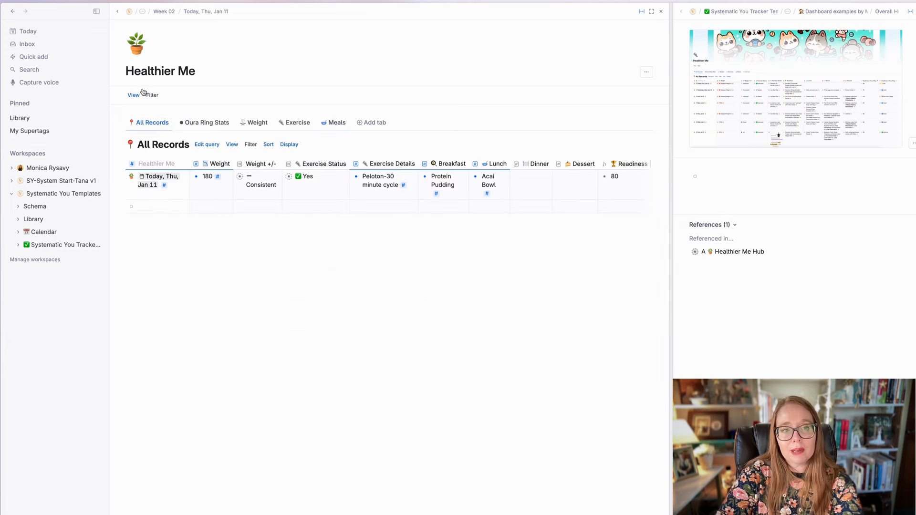
drag(120, 71, 52, 251)
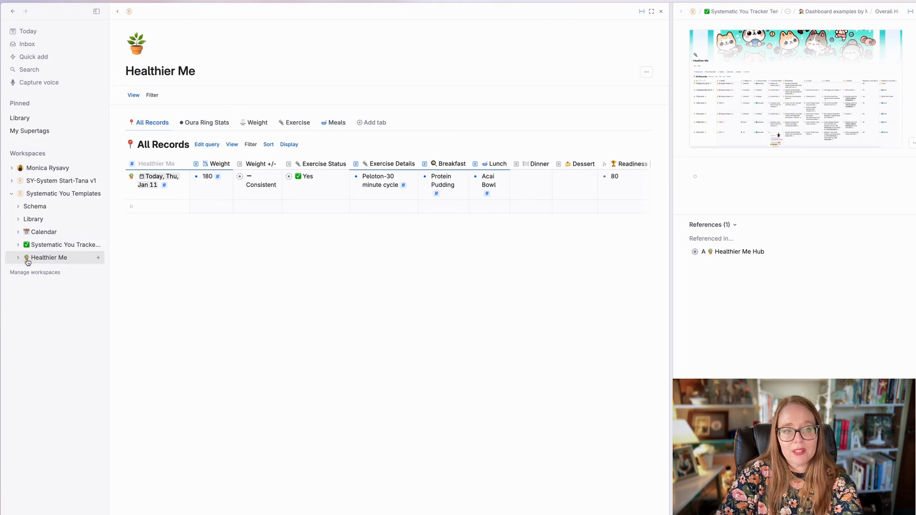
click(19, 258)
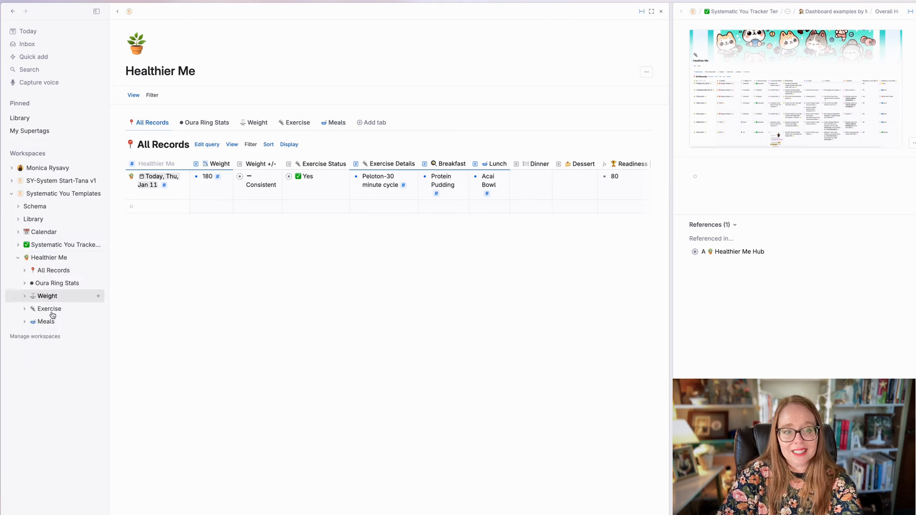
click(18, 258)
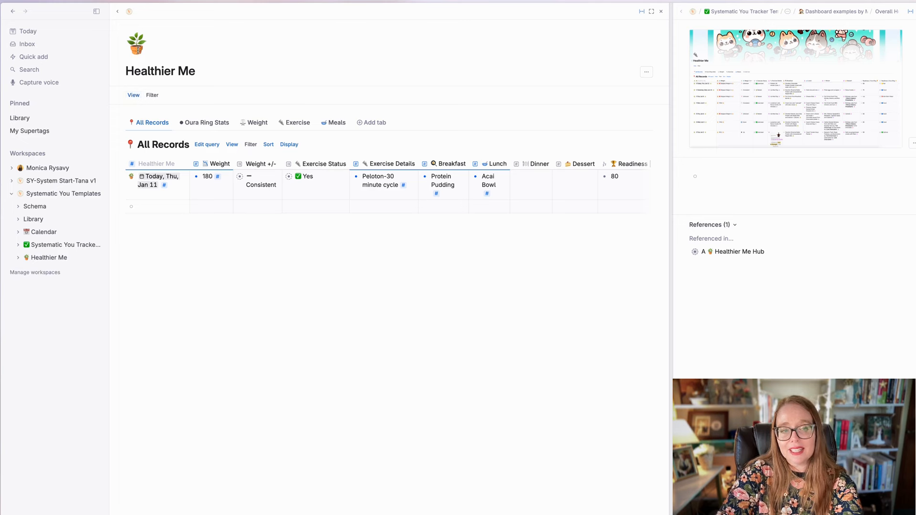
Delete the Healthier Me page from the Systematic You Templates workspace and undo the deletion.
right_click(48, 260)
drag(29, 260, 160, 269)
click(39, 259)
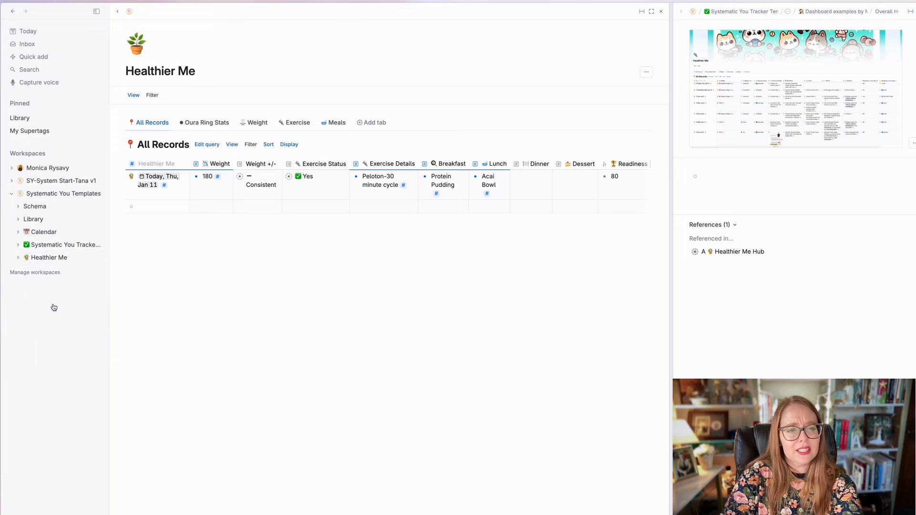
right_click(29, 259)
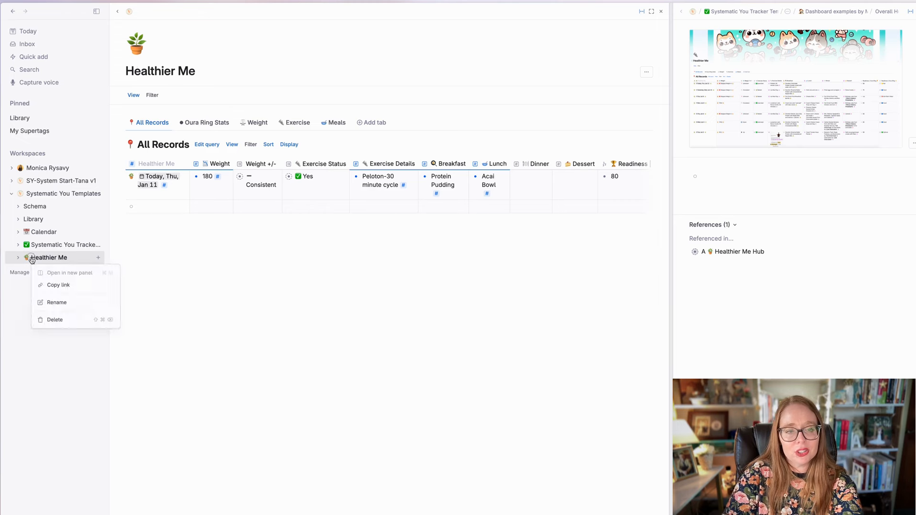
click(60, 320)
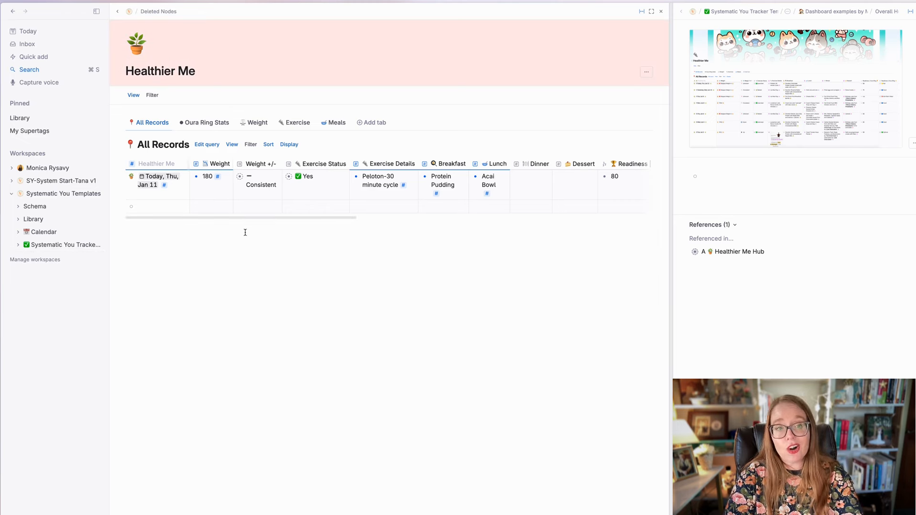
key(super+z)
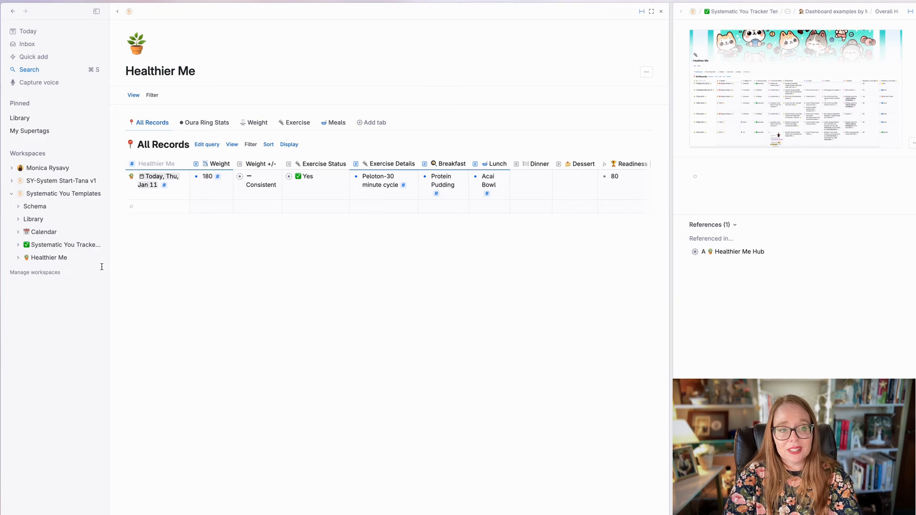
Return the Healthier Me page to its Thu, Jan 11 day node and pin it above Library.
right_click(34, 261)
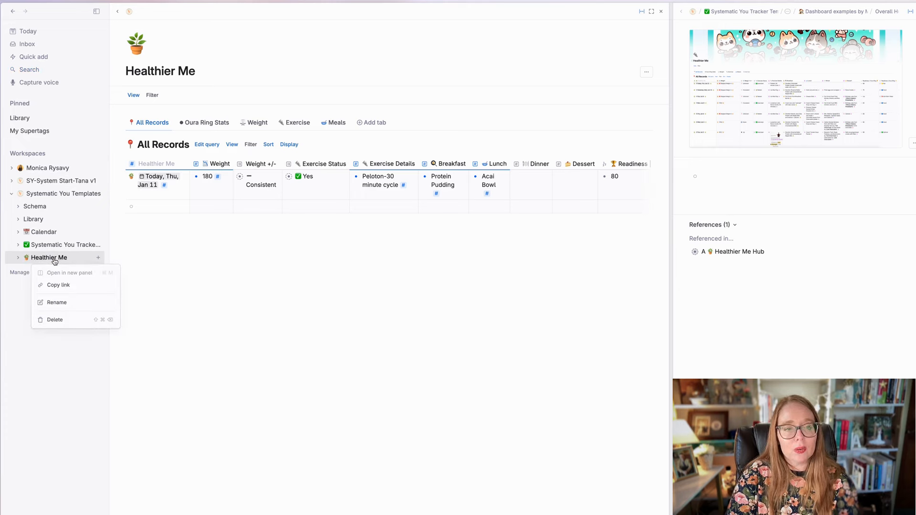
click(258, 266)
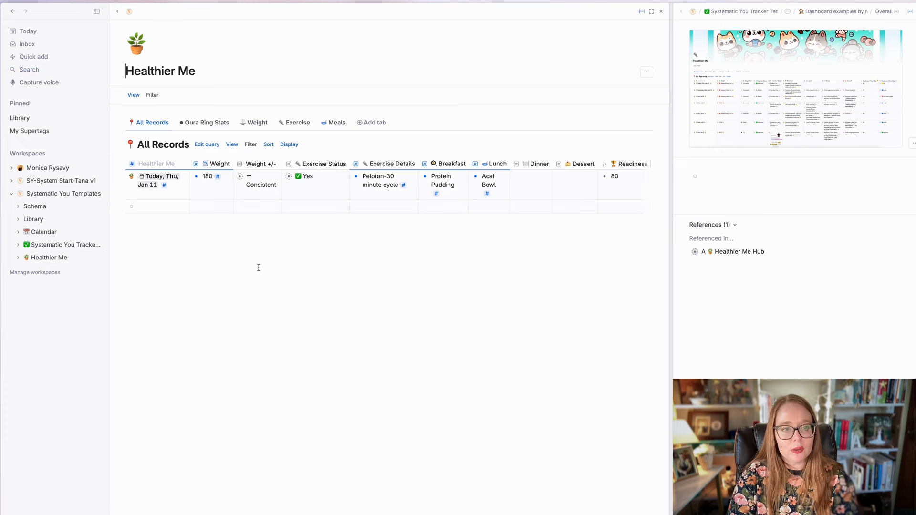
mouse_move(120, 71)
mouse_down()
mouse_move(7, 116)
mouse_move(17, 115)
mouse_up()
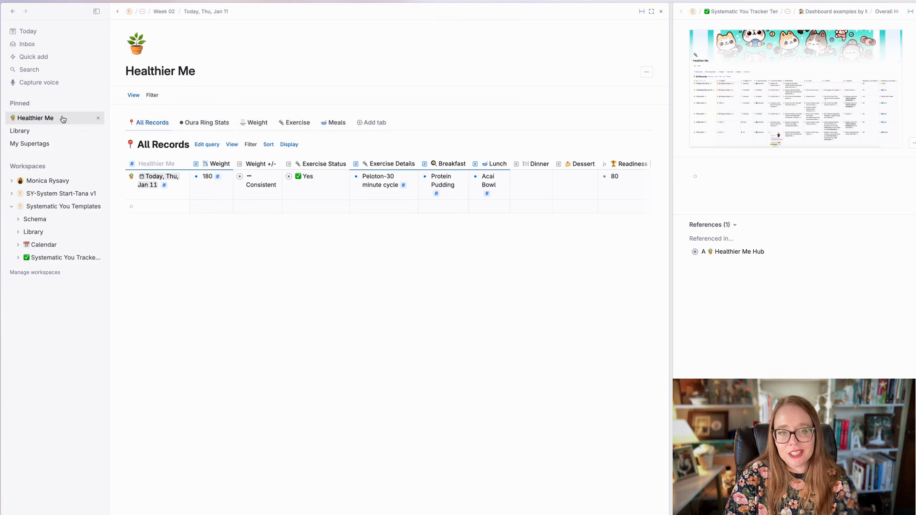